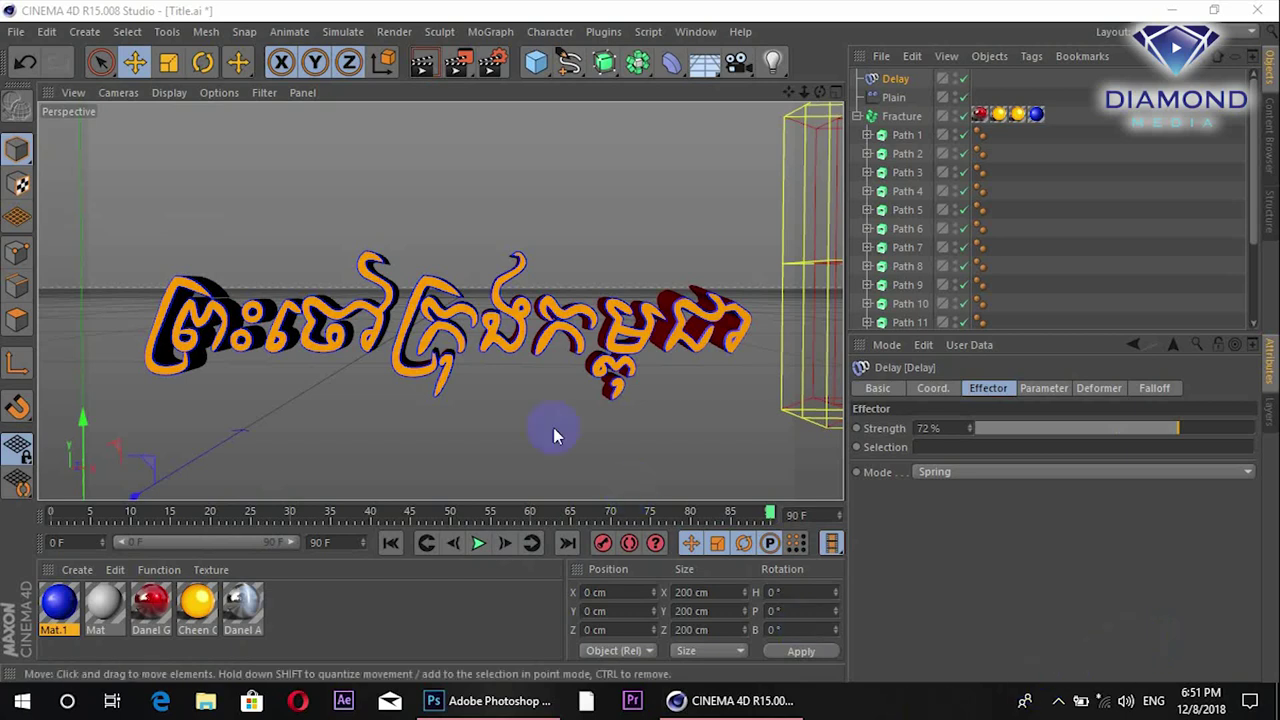
# Select the fractured title object and rewind the animation to frame 0
pyautogui.click(293, 365)
pyautogui.scroll(1, 294, 360)
pyautogui.scroll(1, 294, 358)
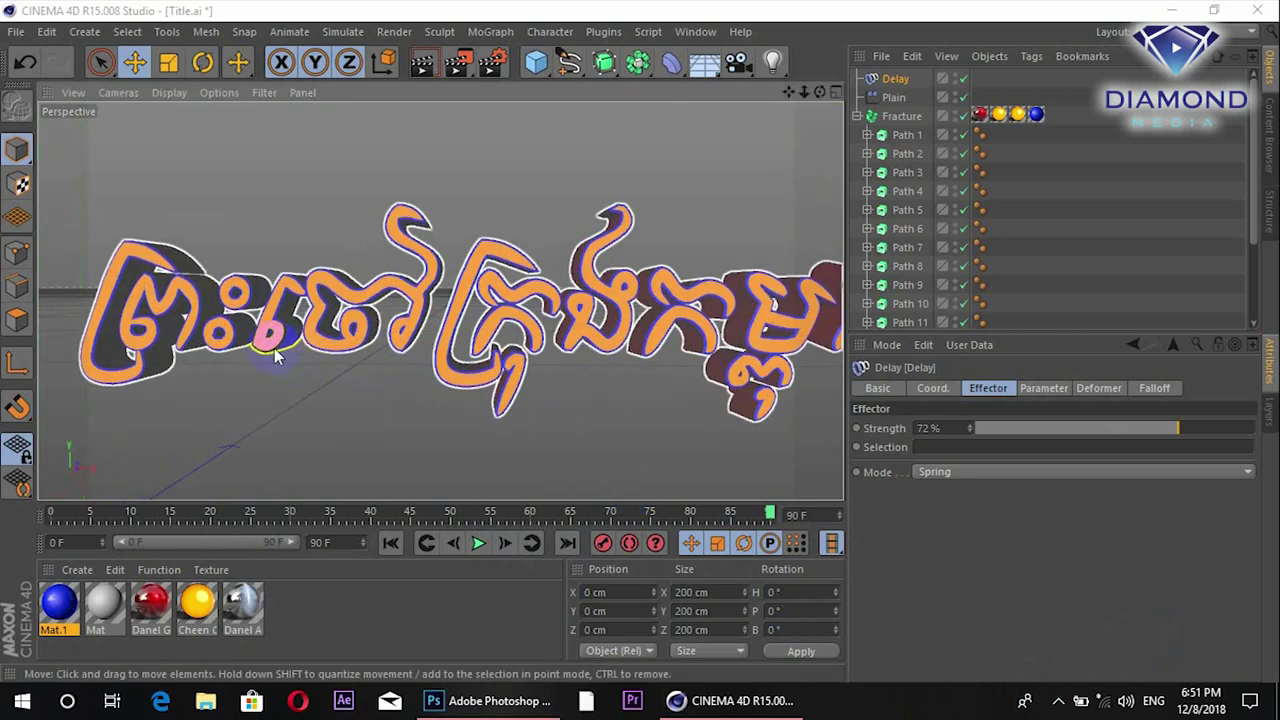
pyautogui.scroll(1, 292, 358)
pyautogui.scroll(2, 490, 380)
pyautogui.scroll(2, 490, 380)
pyautogui.scroll(1, 485, 365)
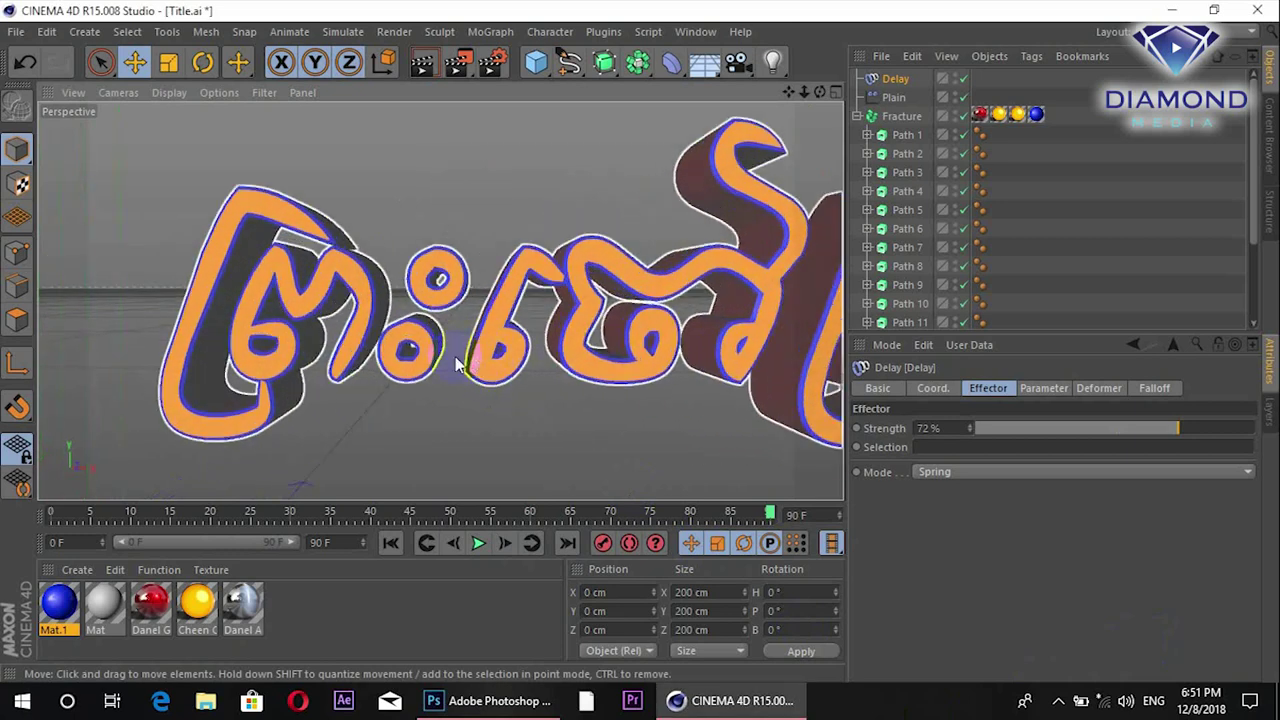
pyautogui.scroll(2, 470, 350)
pyautogui.scroll(1, 465, 343)
pyautogui.moveTo(443, 514)
pyautogui.mouseDown()
pyautogui.moveTo(5, 520)
pyautogui.moveTo(523, 523)
pyautogui.moveTo(843, 543)
pyautogui.moveTo(903, 560)
pyautogui.mouseUp()
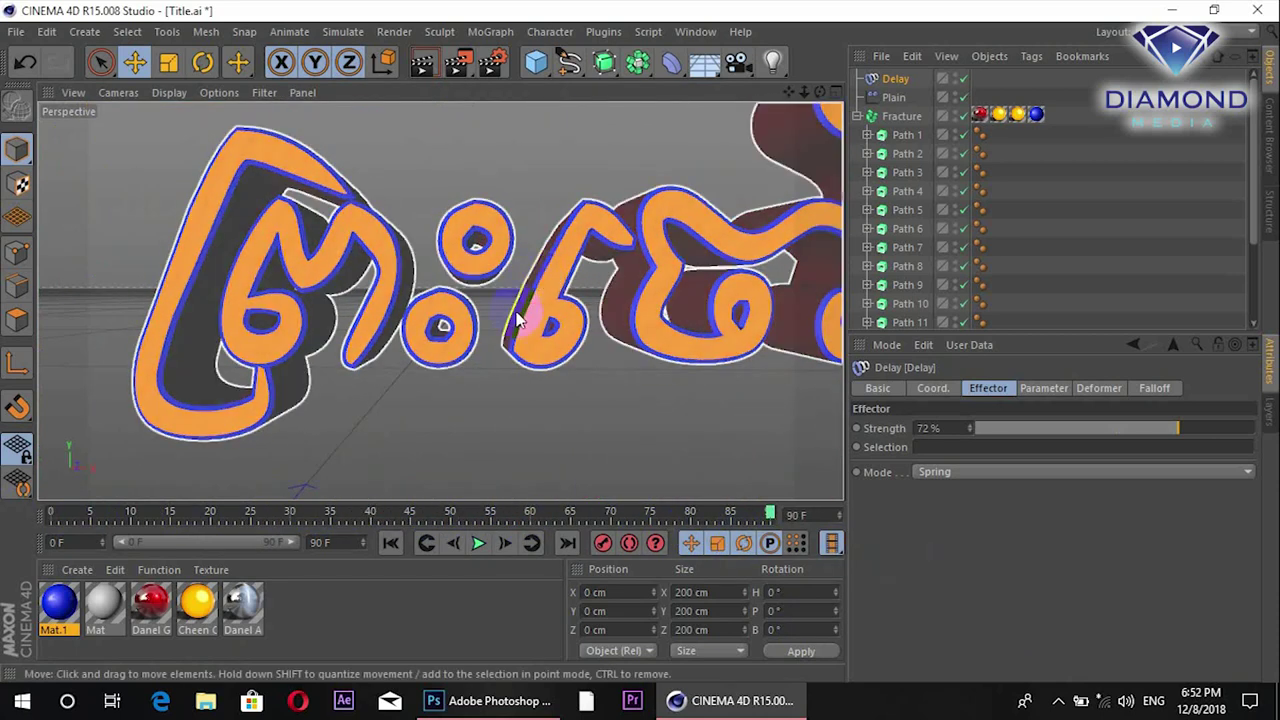
# Play the Khmer title's assembling animation
pyautogui.scroll(-3, 515, 320)
pyautogui.scroll(-2, 525, 324)
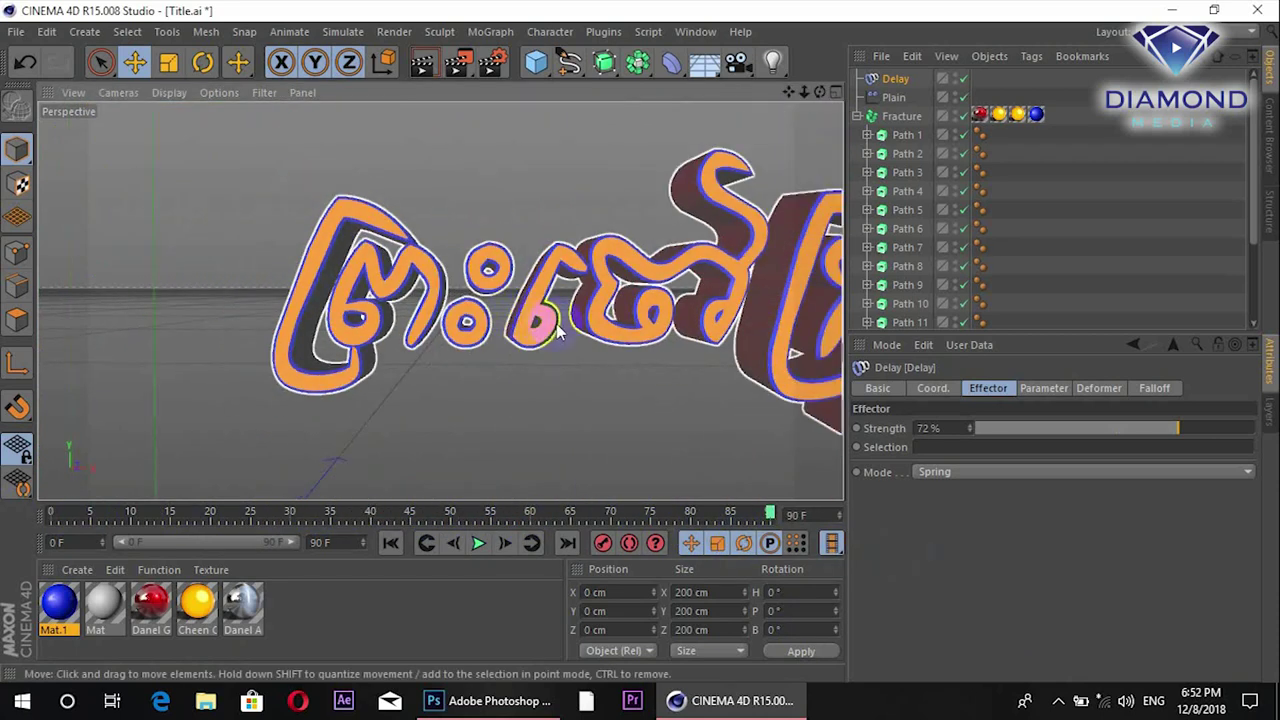
pyautogui.scroll(-2, 558, 333)
pyautogui.scroll(-2, 571, 337)
pyautogui.scroll(-2, 405, 333)
pyautogui.scroll(-2, 405, 333)
pyautogui.scroll(-2, 428, 316)
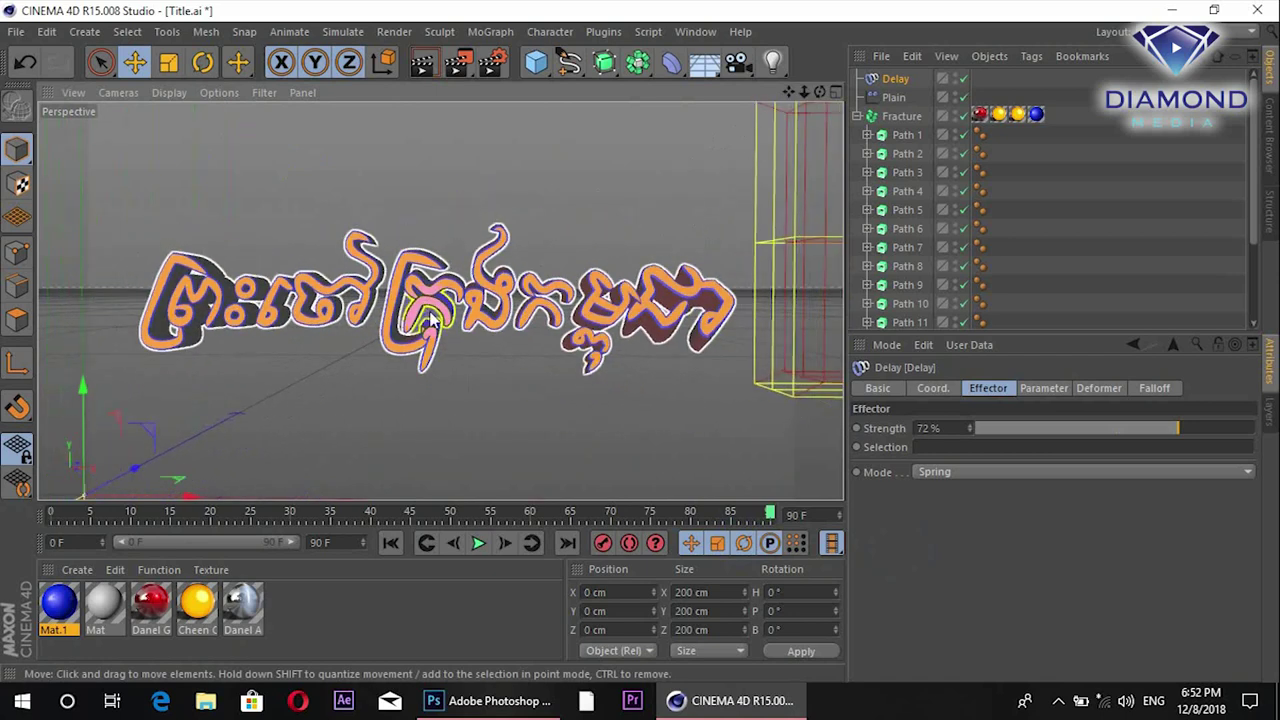
pyautogui.scroll(-2, 430, 318)
pyautogui.scroll(-1, 432, 322)
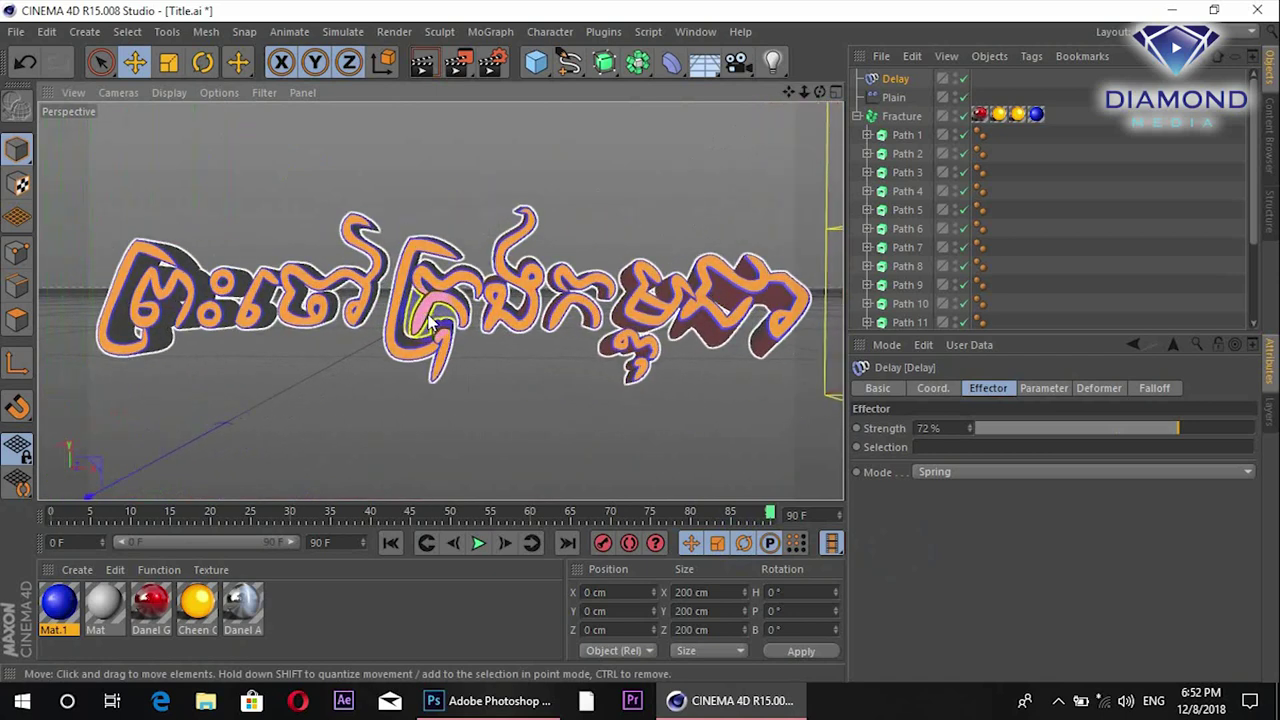
pyautogui.scroll(-1, 500, 324)
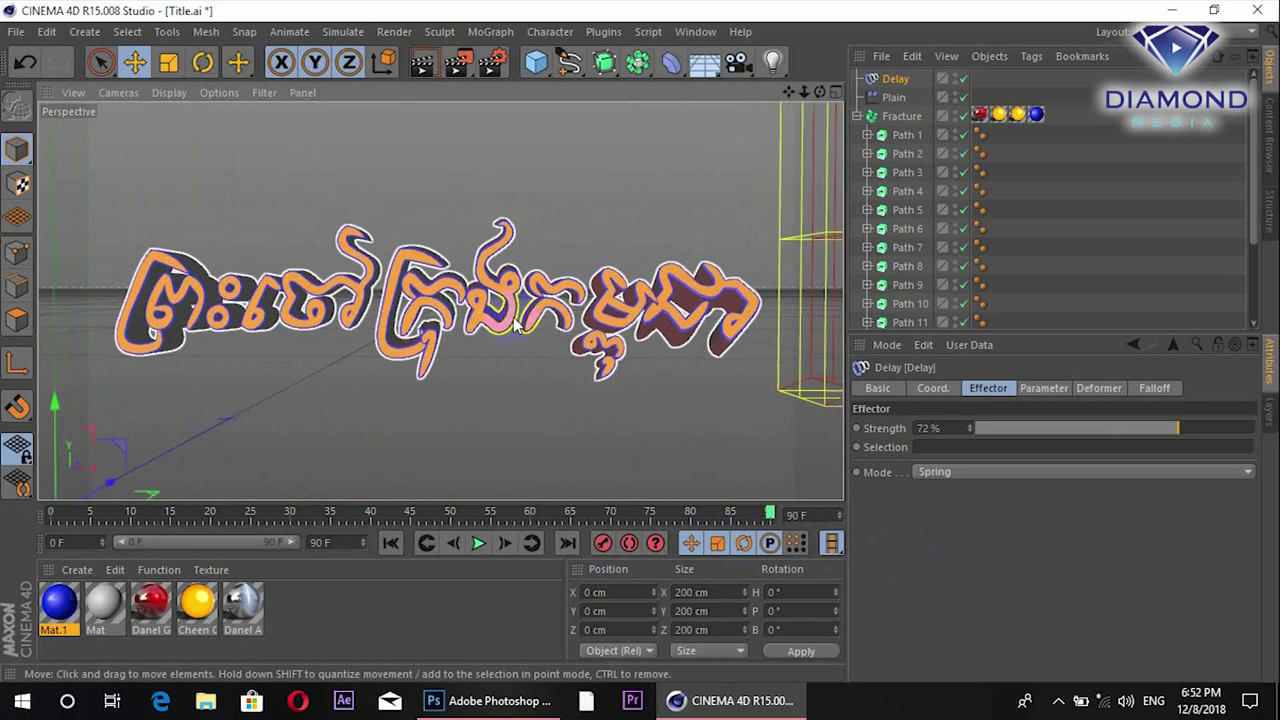
pyautogui.click(480, 549)
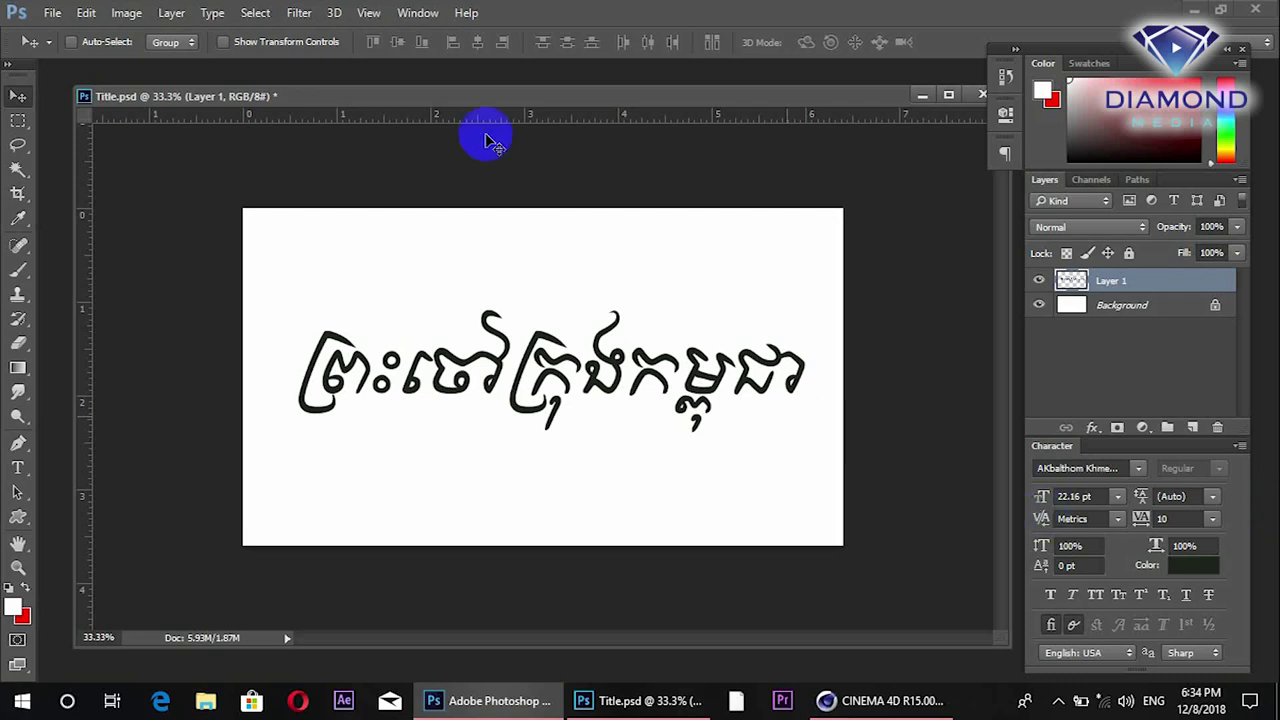
# Nudge the Title.psd window up and zoom the canvas to 50%
pyautogui.moveTo(518, 104); pyautogui.dragTo(514, 91)
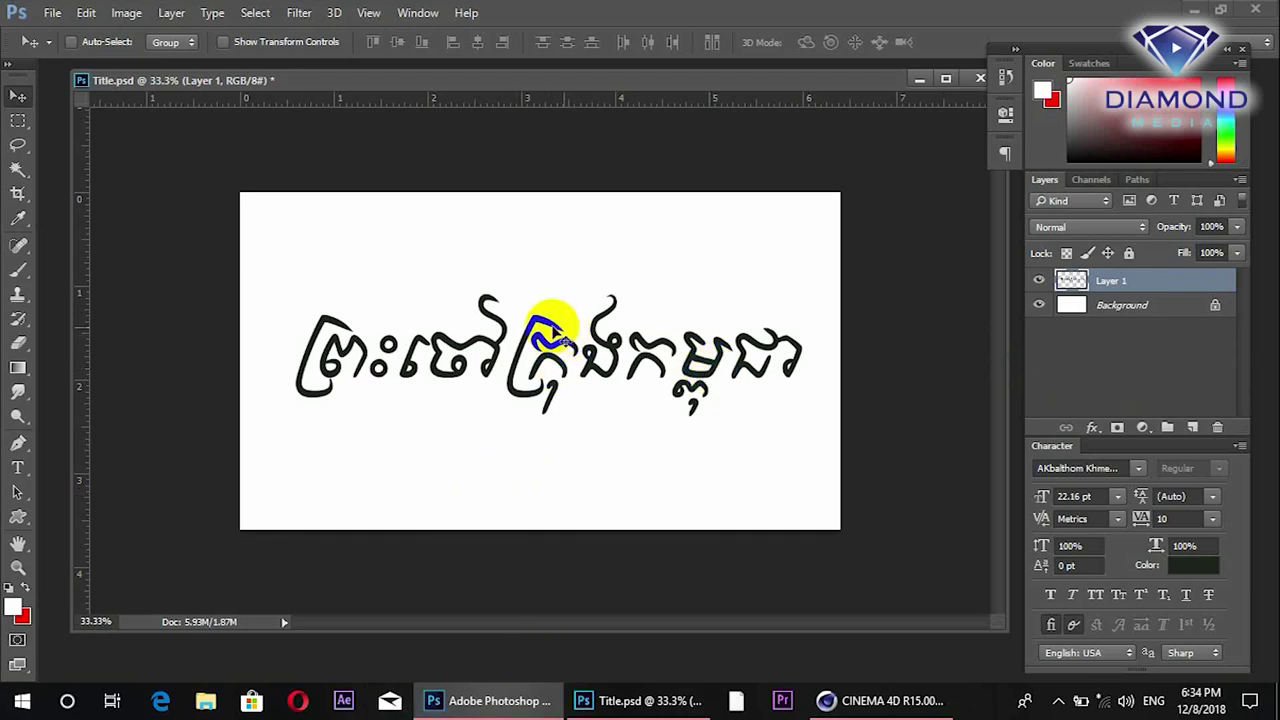
pyautogui.hotkey('ctrl', '+')
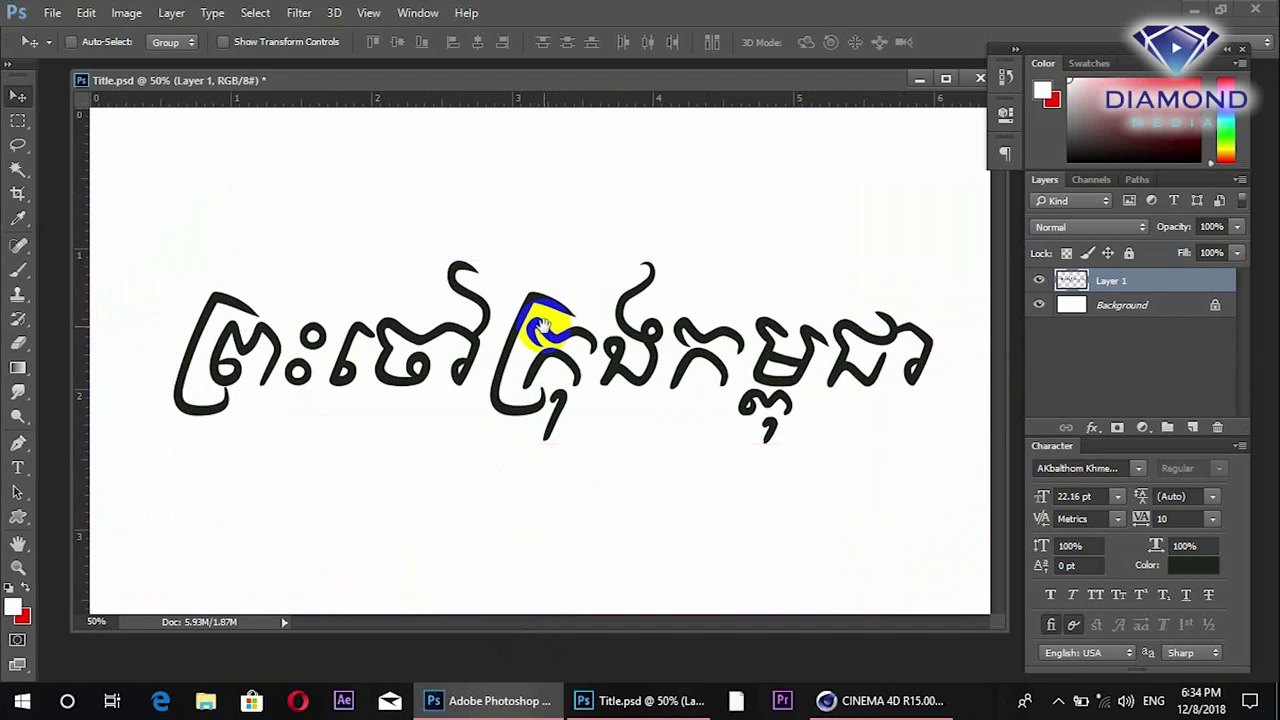
pyautogui.hotkey('ctrl', '-')
pyautogui.hotkey('ctrl', '+')
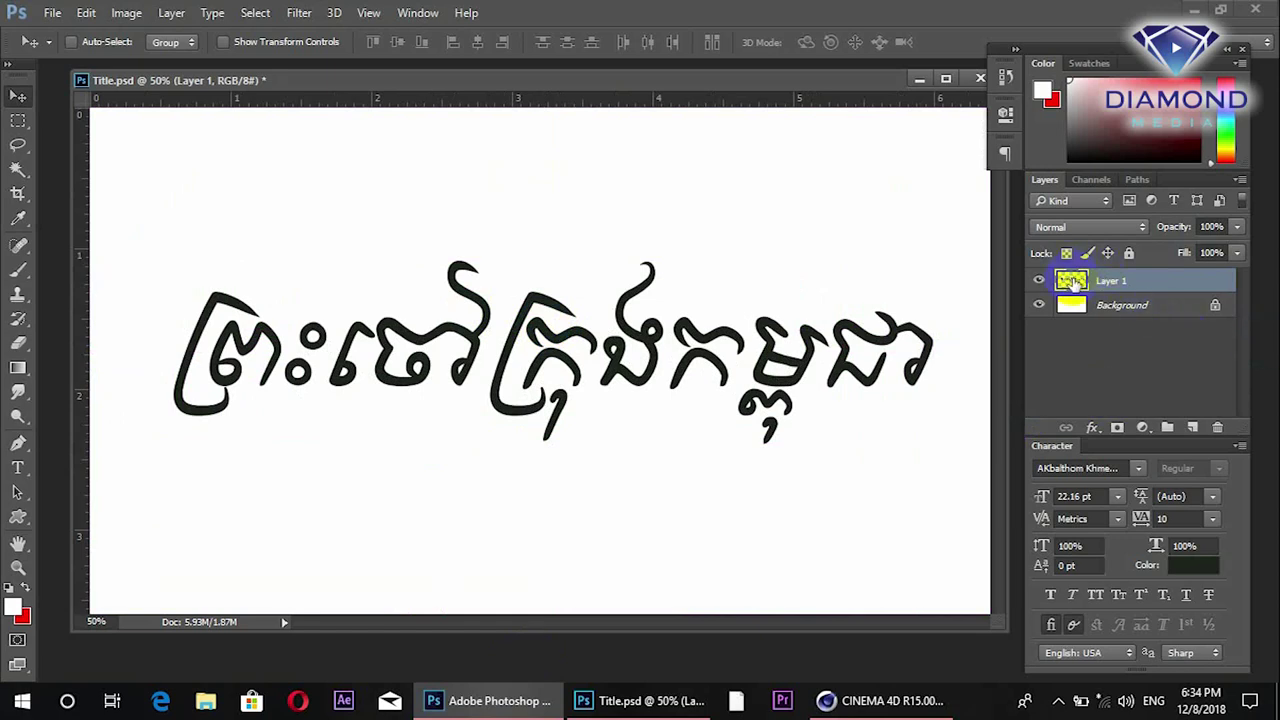
# Load the Layer 1 title letters as a selection and show the Paths panel
pyautogui.keyDown('ctrl'); pyautogui.click(1072, 283); pyautogui.keyUp('ctrl')
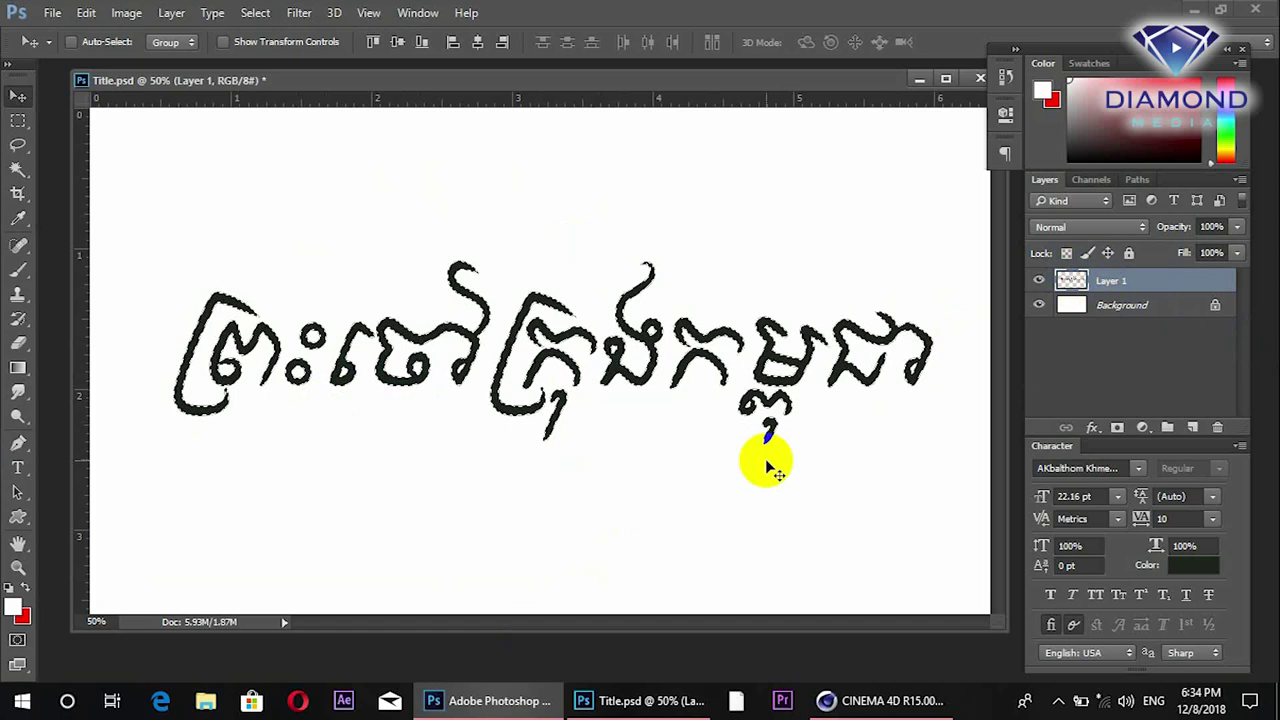
pyautogui.click(1133, 181)
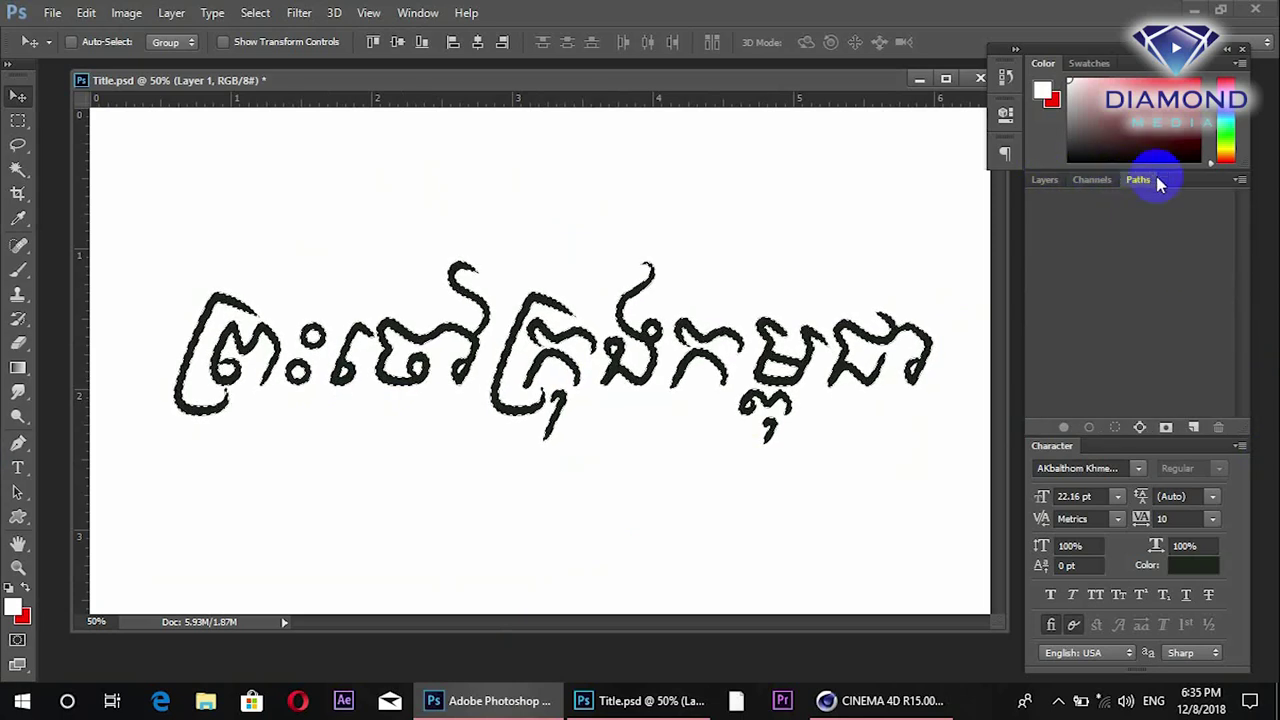
pyautogui.click(410, 14)
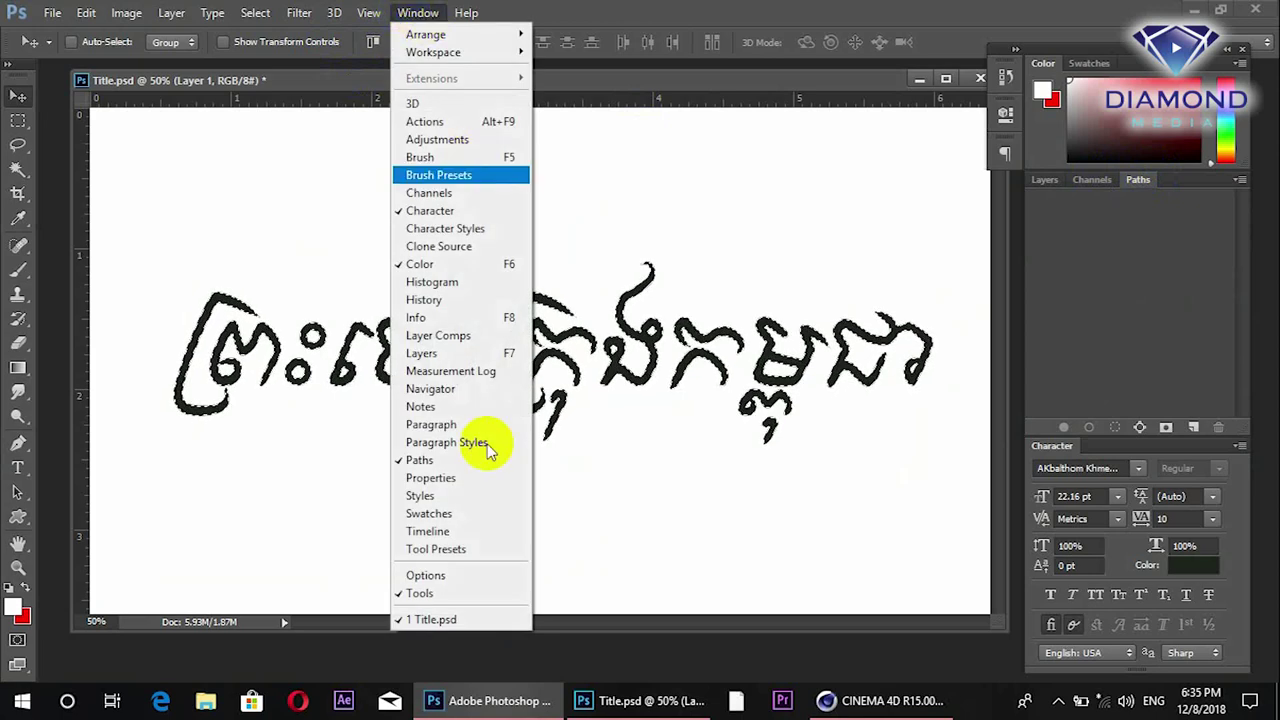
pyautogui.click(437, 463)
pyautogui.moveTo(433, 52)
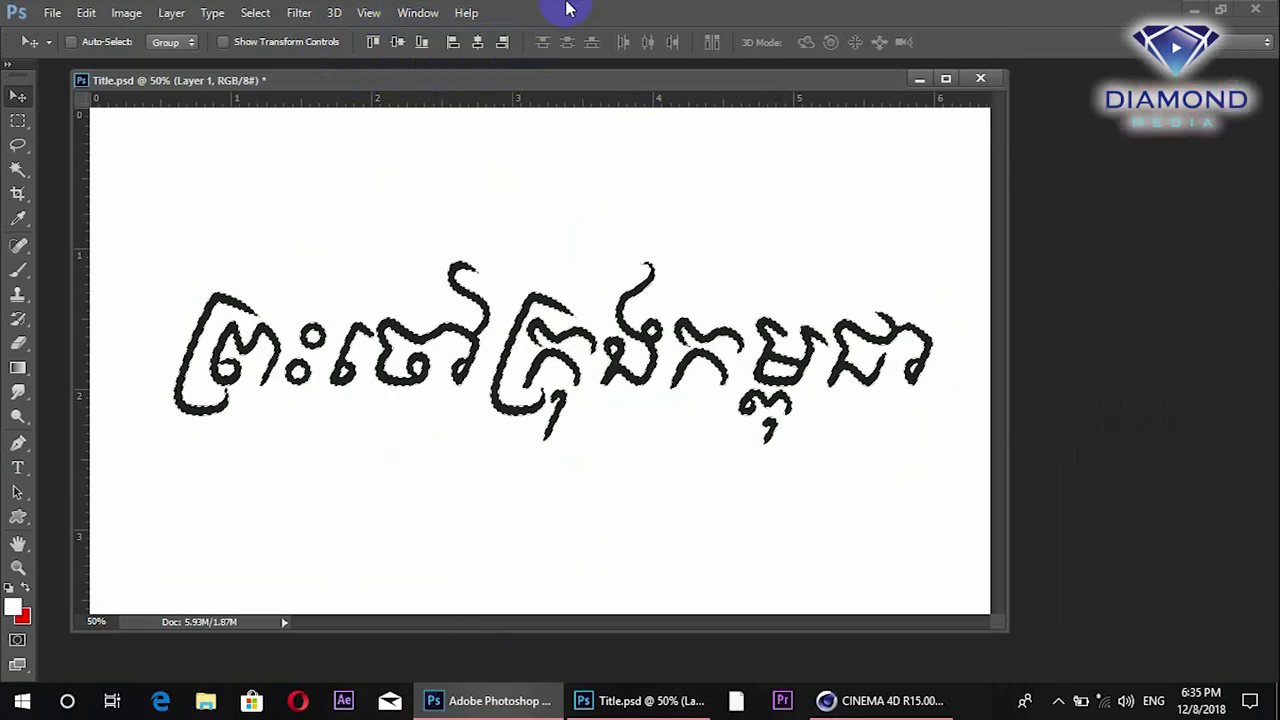
pyautogui.click(418, 13)
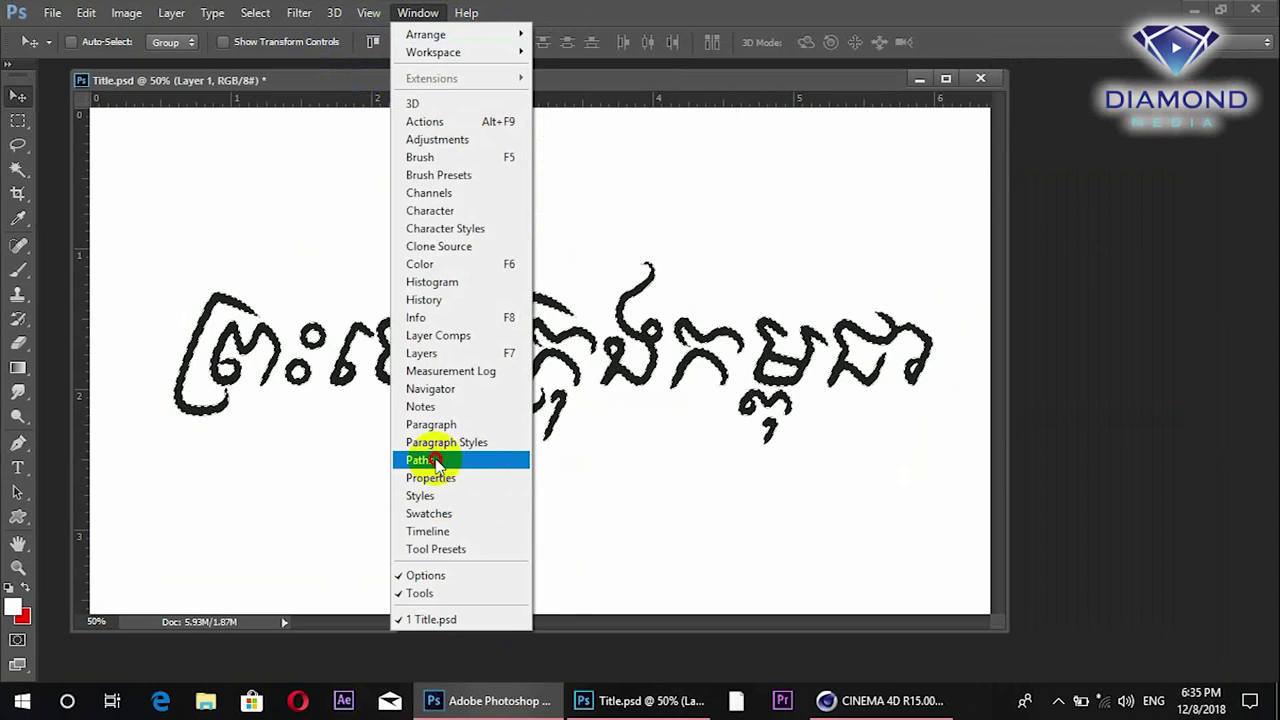
pyautogui.click(440, 461)
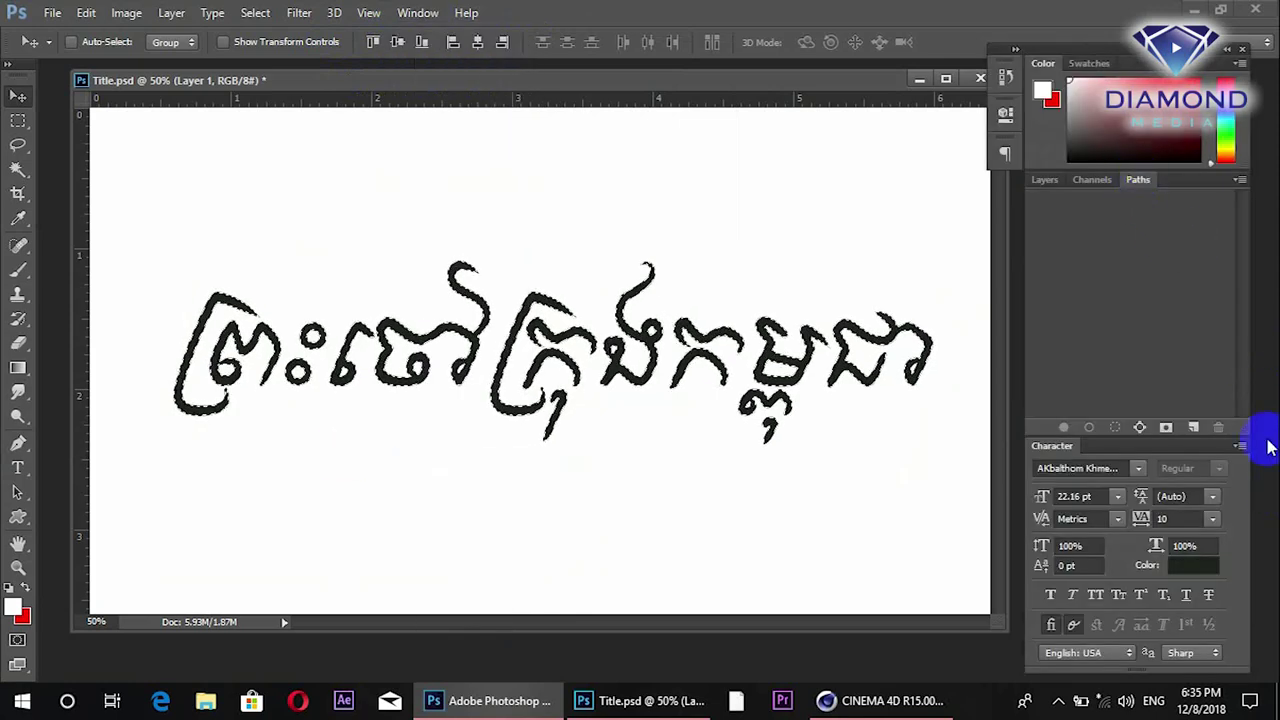
# Convert the letter selection into a Work Path and zoom to 100% on its outlines
pyautogui.click(1141, 428)
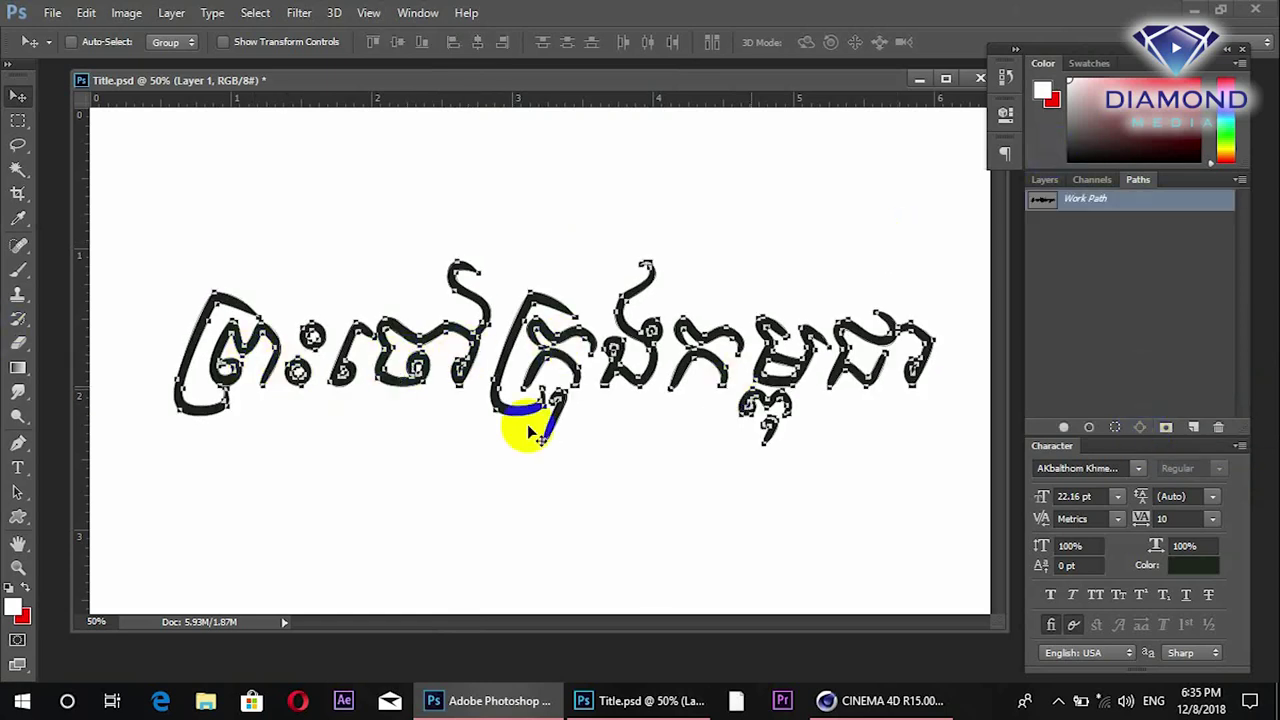
pyautogui.keyDown('ctrl'); pyautogui.click(252, 378); pyautogui.keyUp('ctrl')
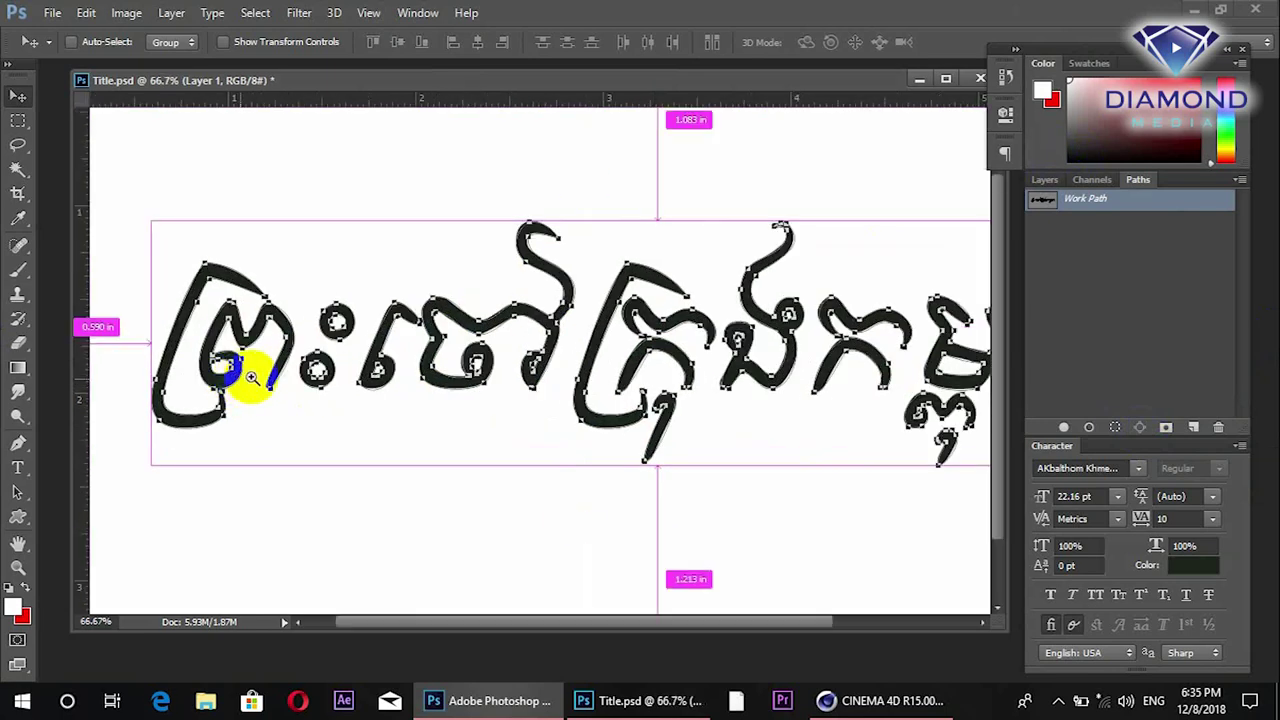
pyautogui.keyDown('ctrl'); pyautogui.click(256, 378); pyautogui.keyUp('ctrl')
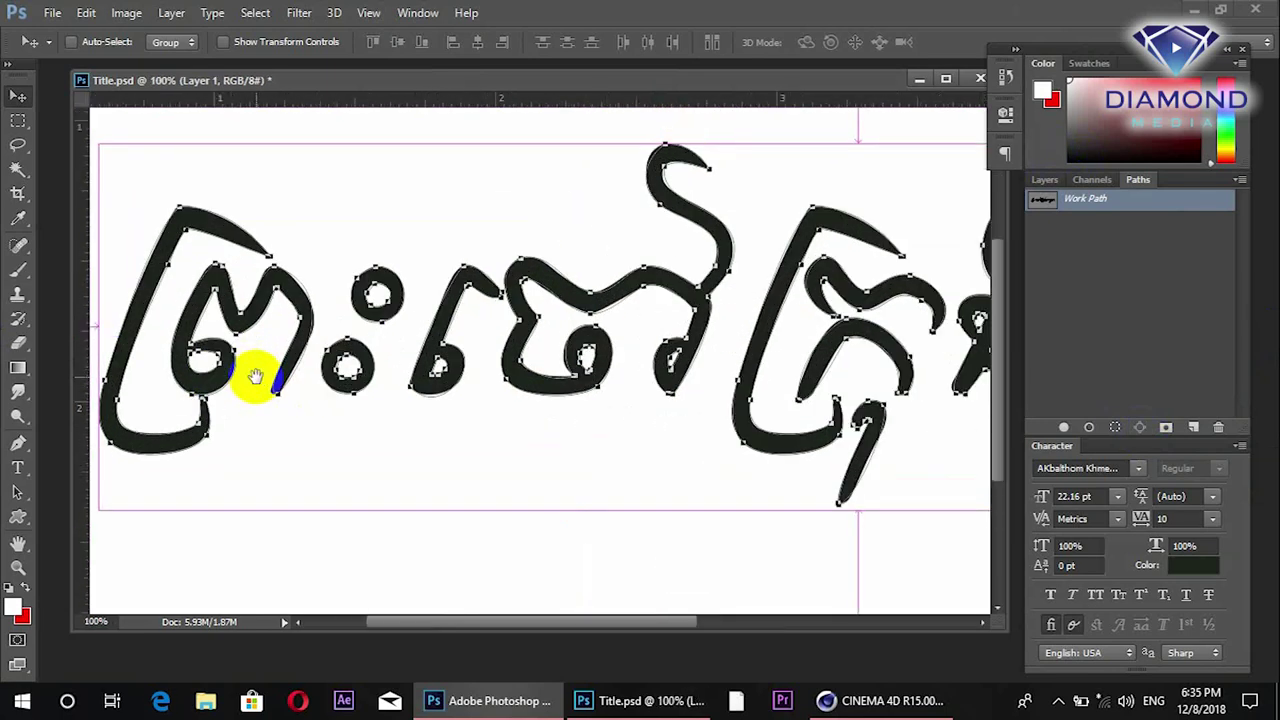
pyautogui.keyDown('alt'); pyautogui.click(449, 367); pyautogui.keyUp('alt')
pyautogui.keyDown('alt'); pyautogui.click(458, 368); pyautogui.keyUp('alt')
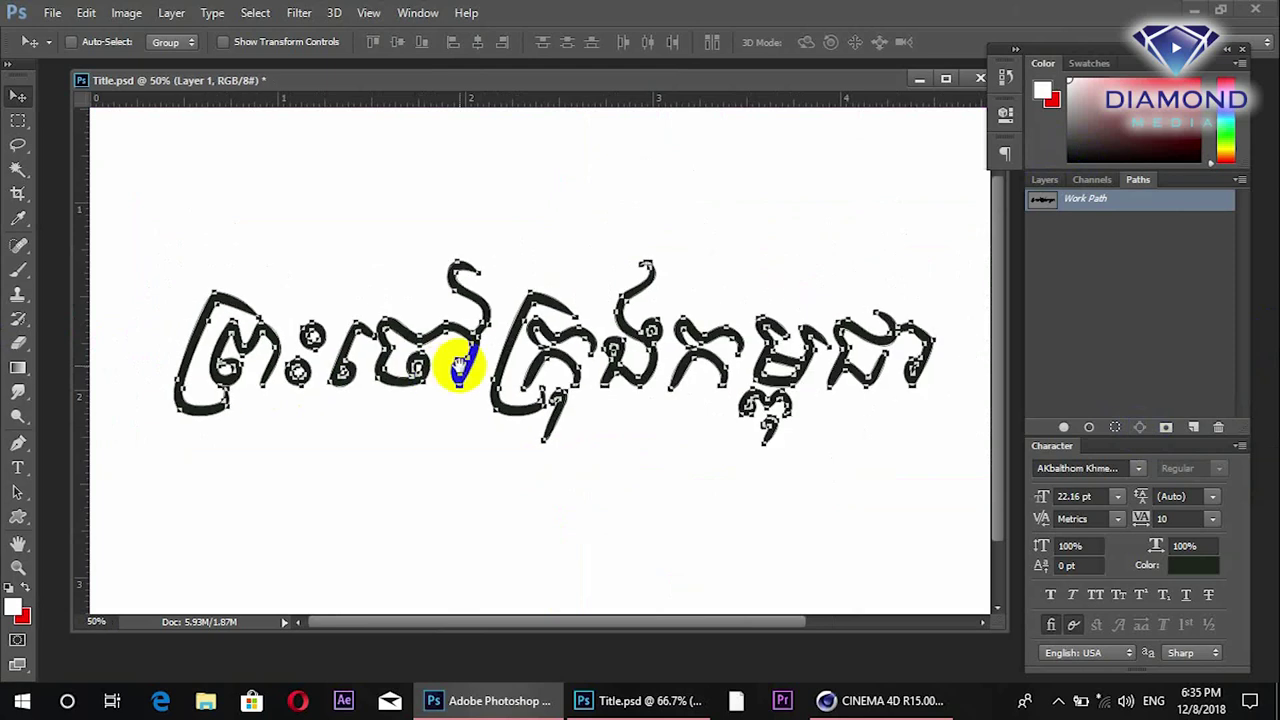
pyautogui.keyDown('ctrl'); pyautogui.click(458, 369); pyautogui.keyUp('ctrl')
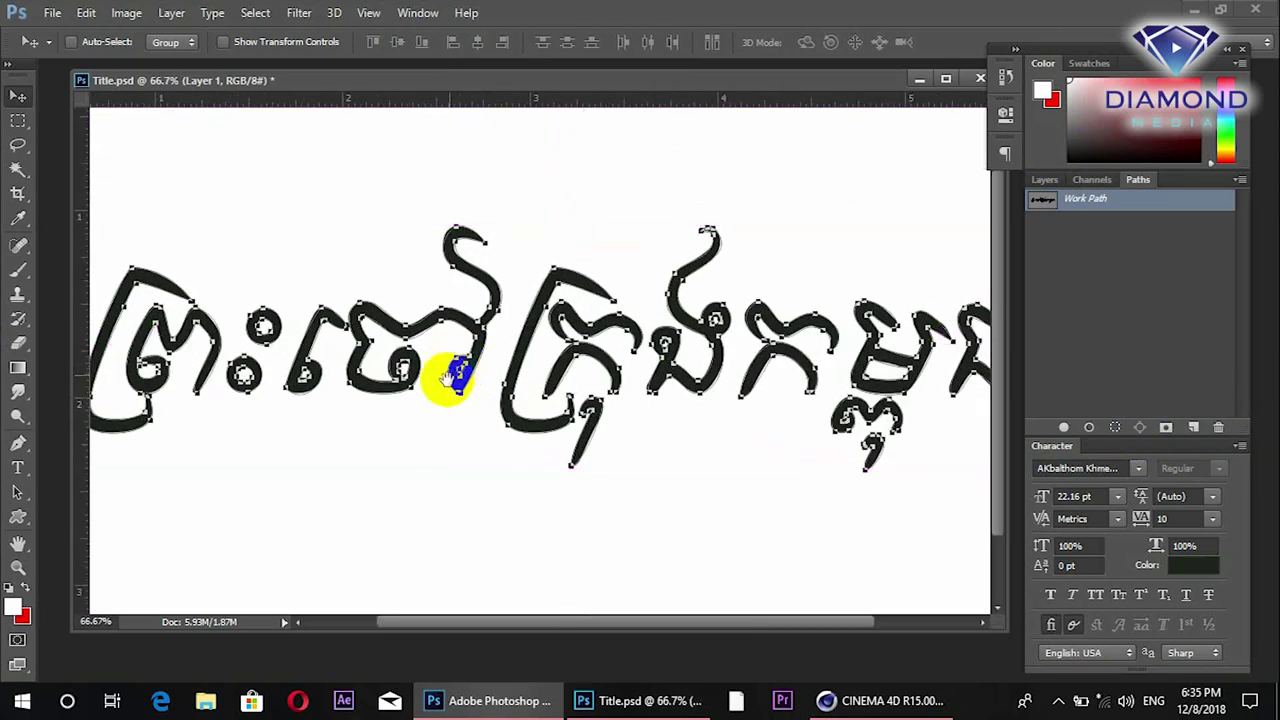
pyautogui.keyDown('alt'); pyautogui.click(441, 389); pyautogui.keyUp('alt')
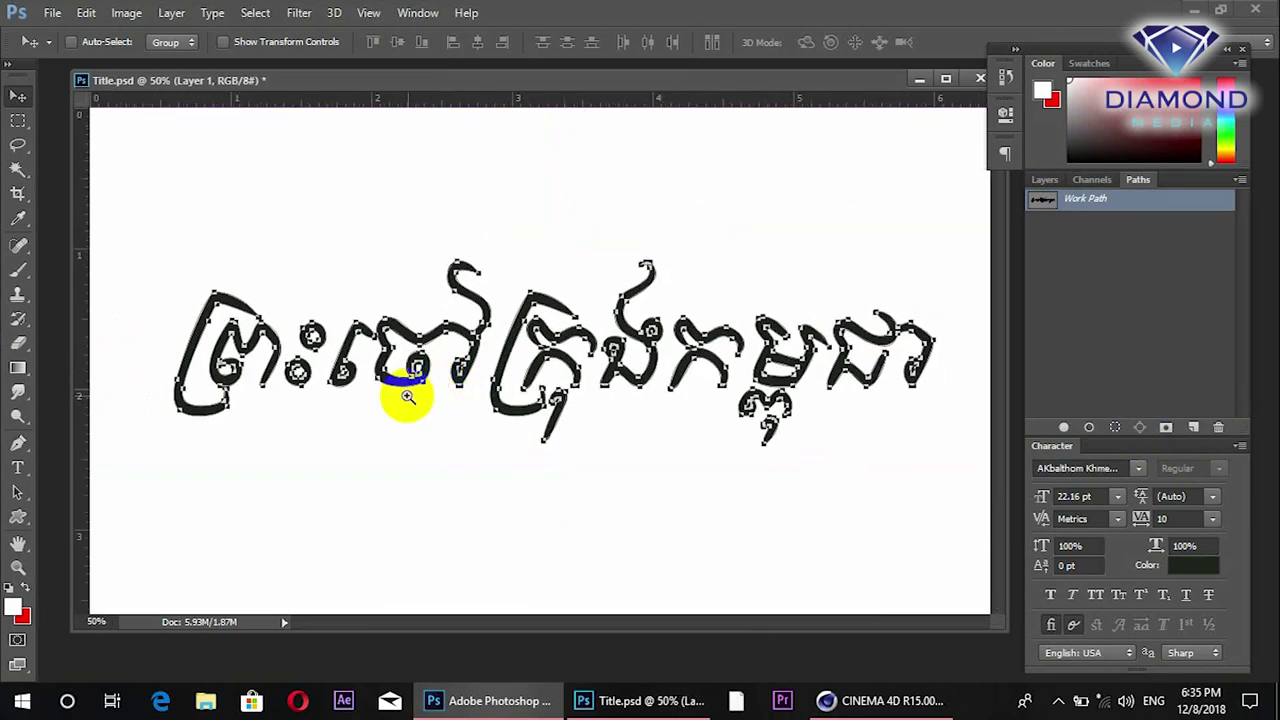
pyautogui.keyDown('ctrl'); pyautogui.click(408, 397); pyautogui.keyUp('ctrl')
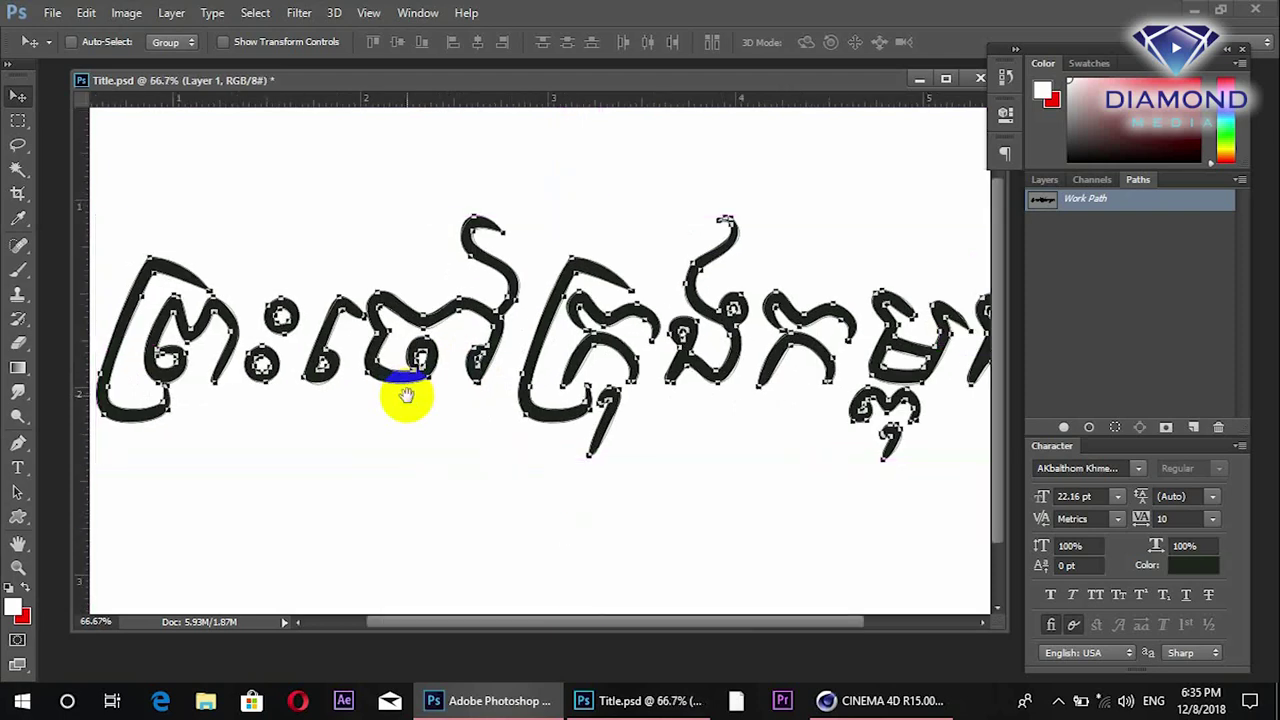
pyautogui.keyDown('alt'); pyautogui.click(521, 358); pyautogui.keyUp('alt')
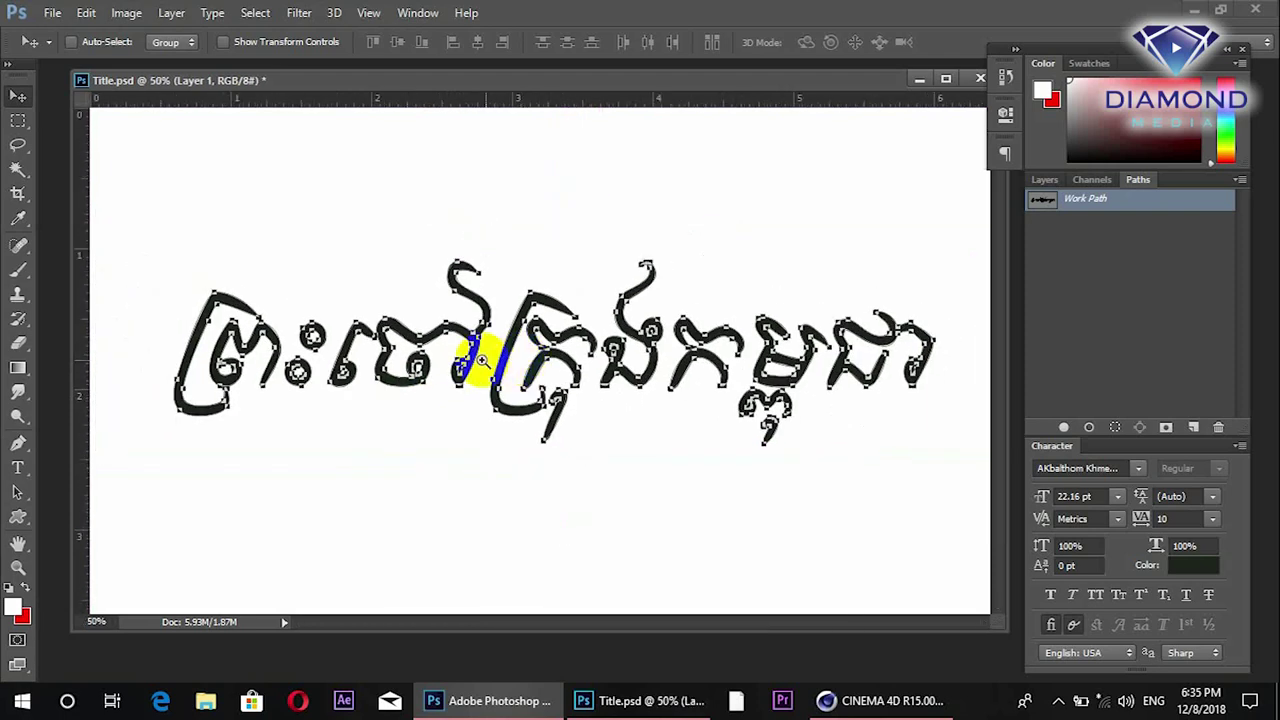
pyautogui.keyDown('ctrl'); pyautogui.click(485, 360); pyautogui.keyUp('ctrl')
pyautogui.keyDown('alt'); pyautogui.click(481, 362); pyautogui.keyUp('alt')
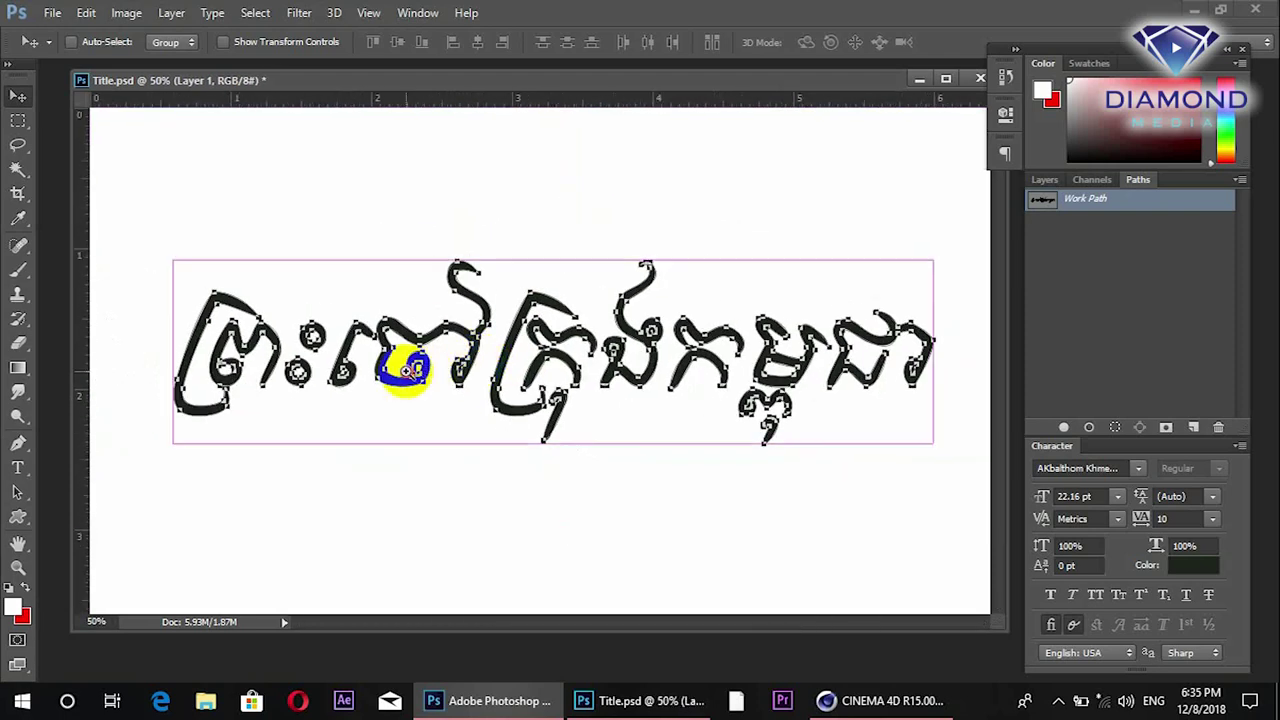
pyautogui.keyDown('ctrl'); pyautogui.click(288, 408); pyautogui.keyUp('ctrl')
pyautogui.keyDown('ctrl'); pyautogui.click(273, 411); pyautogui.keyUp('ctrl')
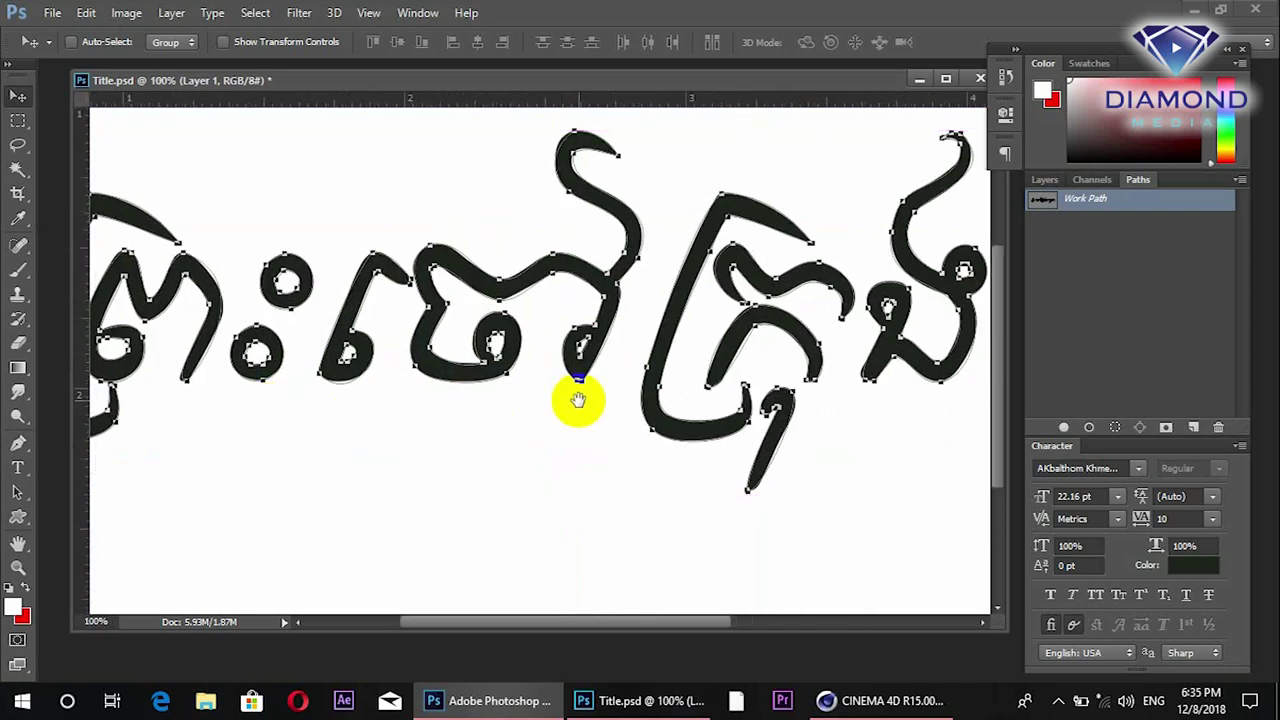
# Pan across the letters' path anchor points, then zoom back out to the whole title
pyautogui.moveTo(580, 380); pyautogui.dragTo(291, 341)
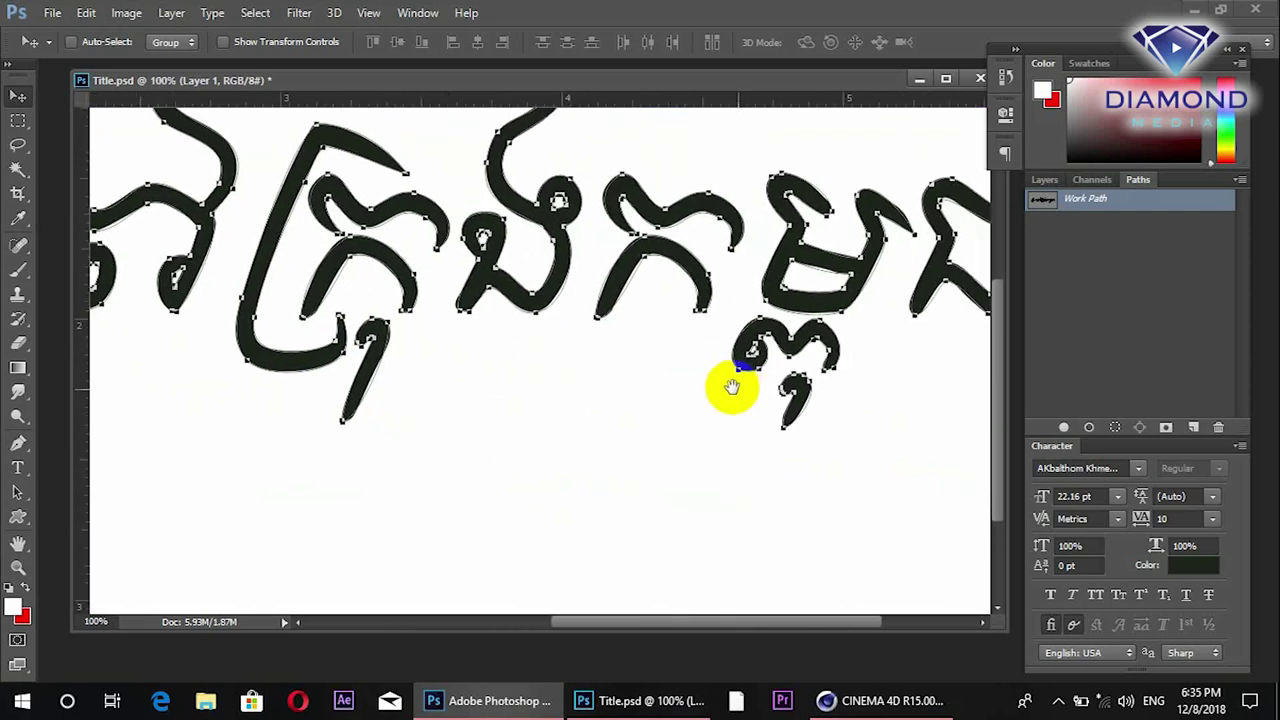
pyautogui.moveTo(814, 351); pyautogui.dragTo(691, 347)
pyautogui.moveTo(237, 375); pyautogui.dragTo(717, 386)
pyautogui.keyDown('ctrl'); pyautogui.click(514, 294); pyautogui.keyUp('ctrl')
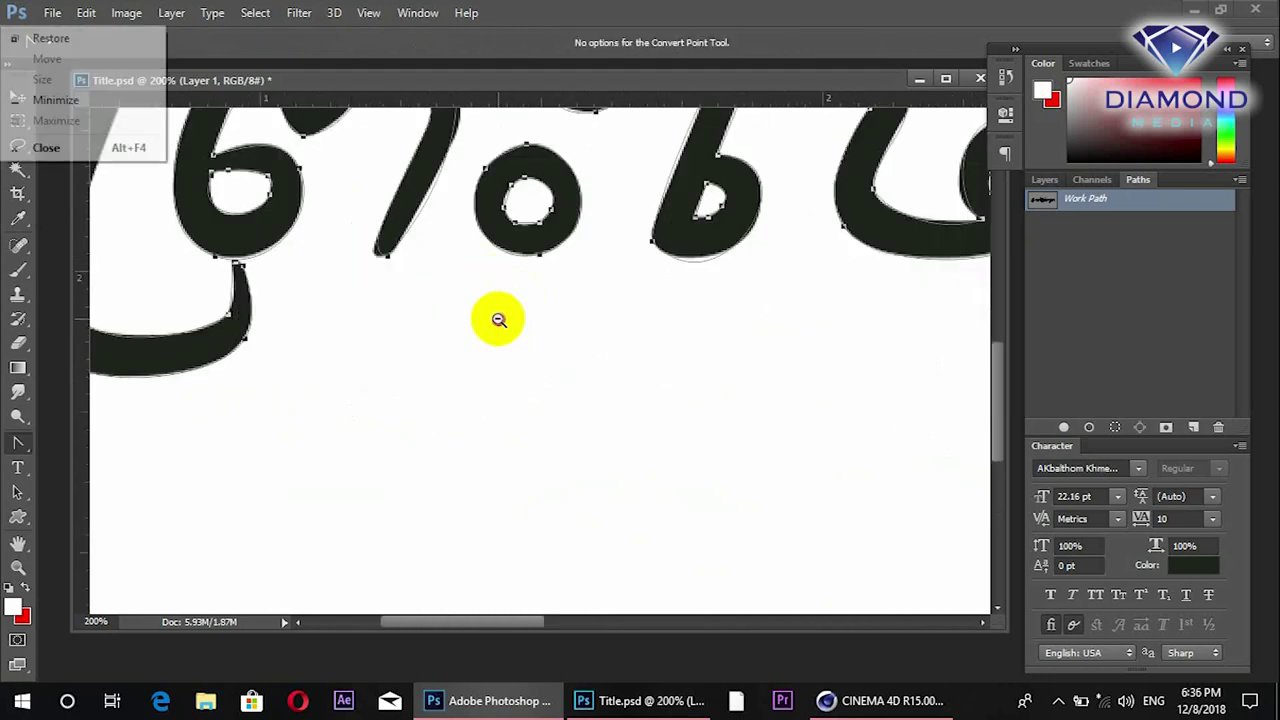
pyautogui.keyDown('alt'); pyautogui.click(498, 327); pyautogui.keyUp('alt')
pyautogui.keyDown('alt'); pyautogui.click(502, 328); pyautogui.keyUp('alt')
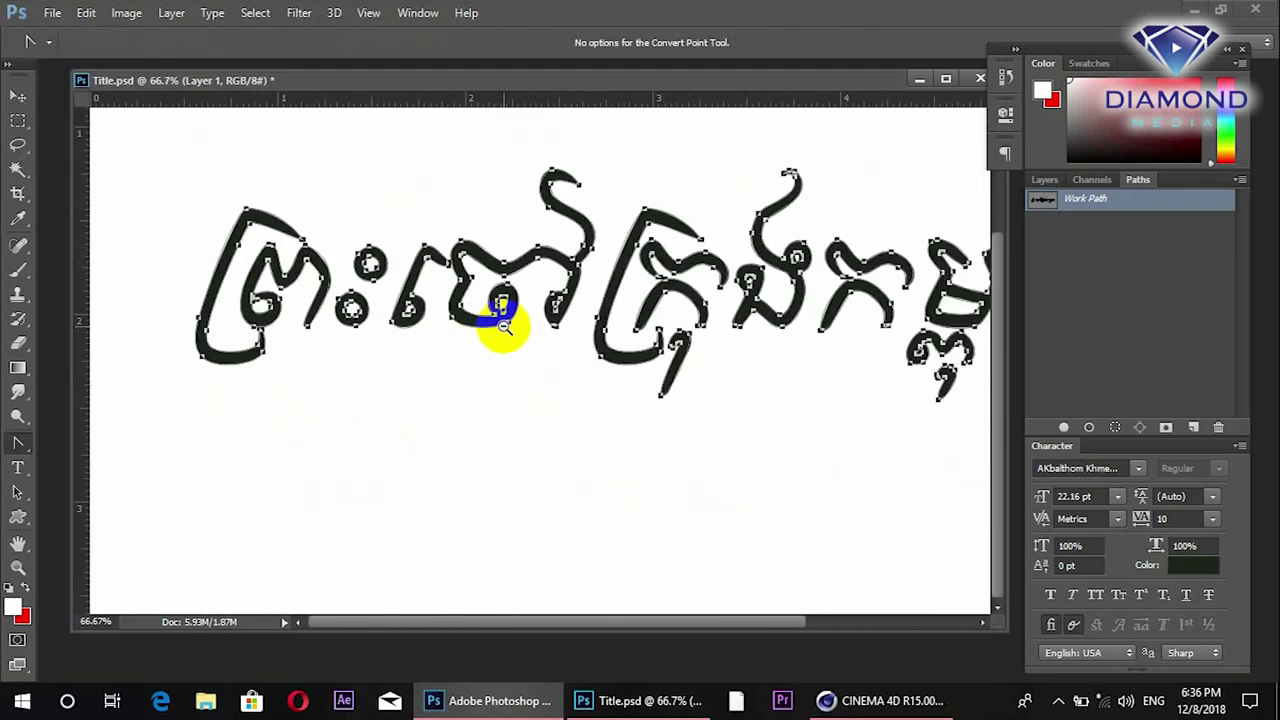
pyautogui.keyDown('alt'); pyautogui.click(502, 328); pyautogui.keyUp('alt')
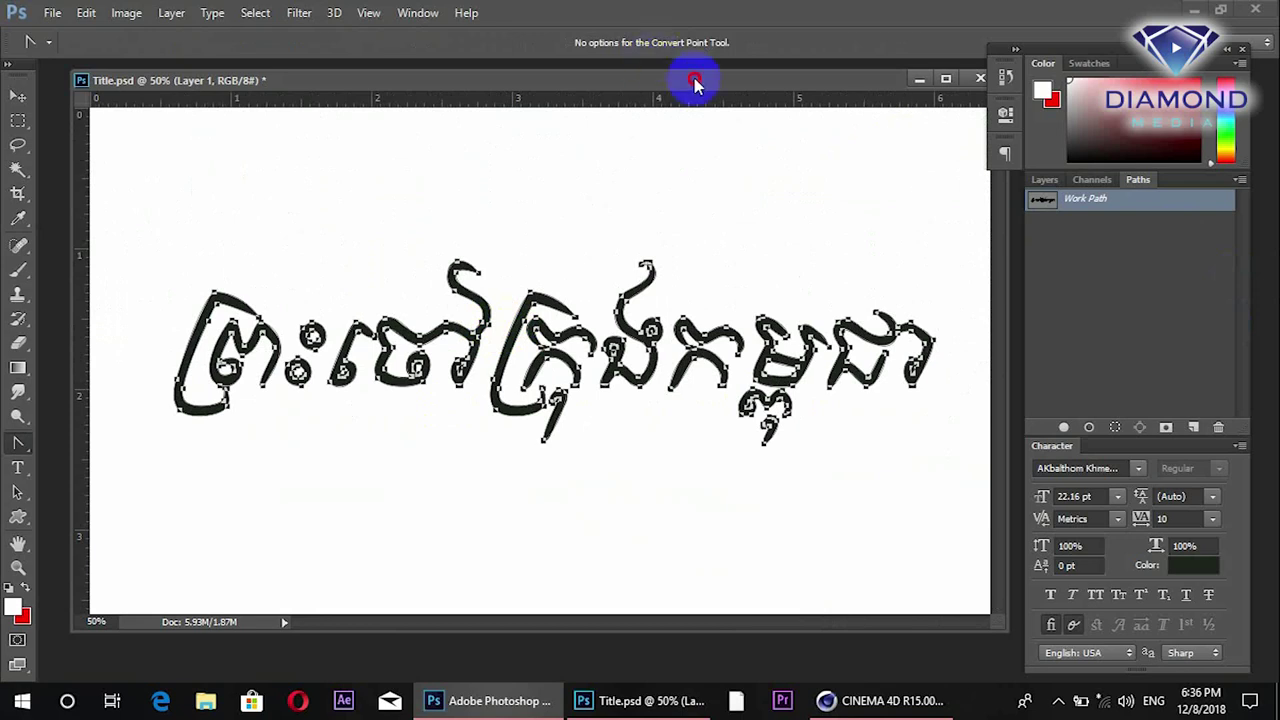
pyautogui.moveTo(692, 78); pyautogui.dragTo(697, 83)
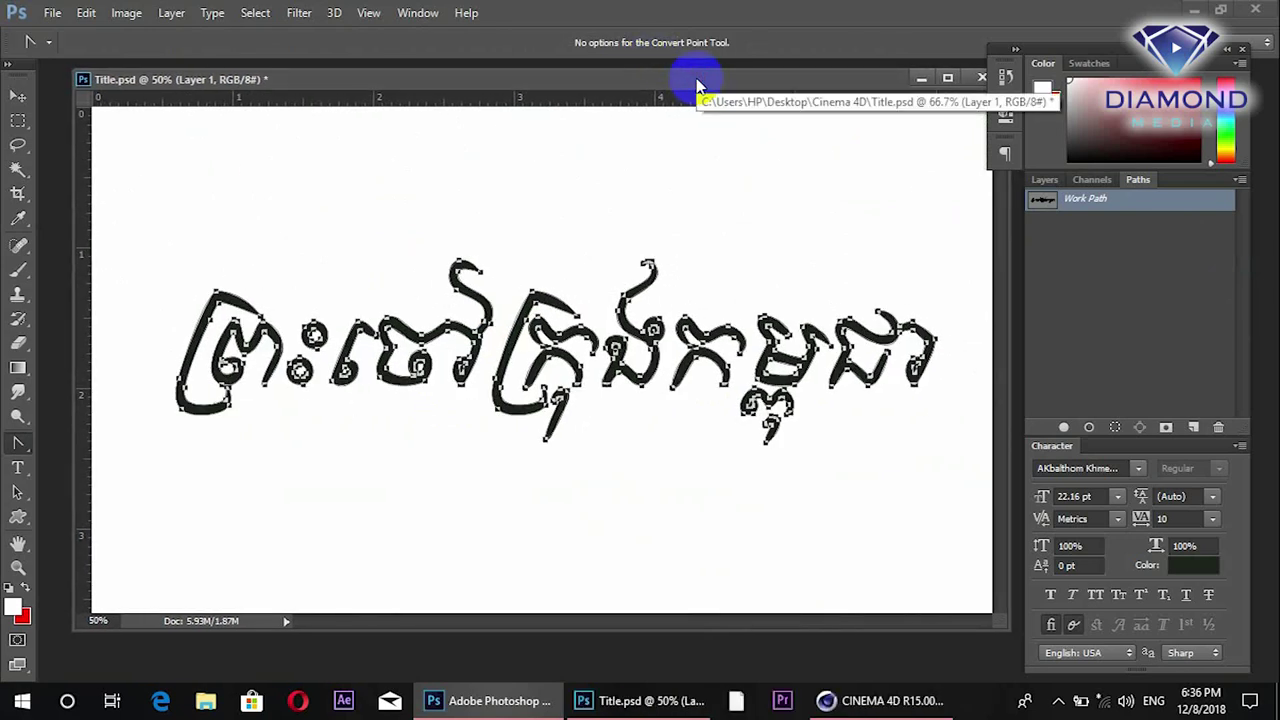
pyautogui.click(52, 12)
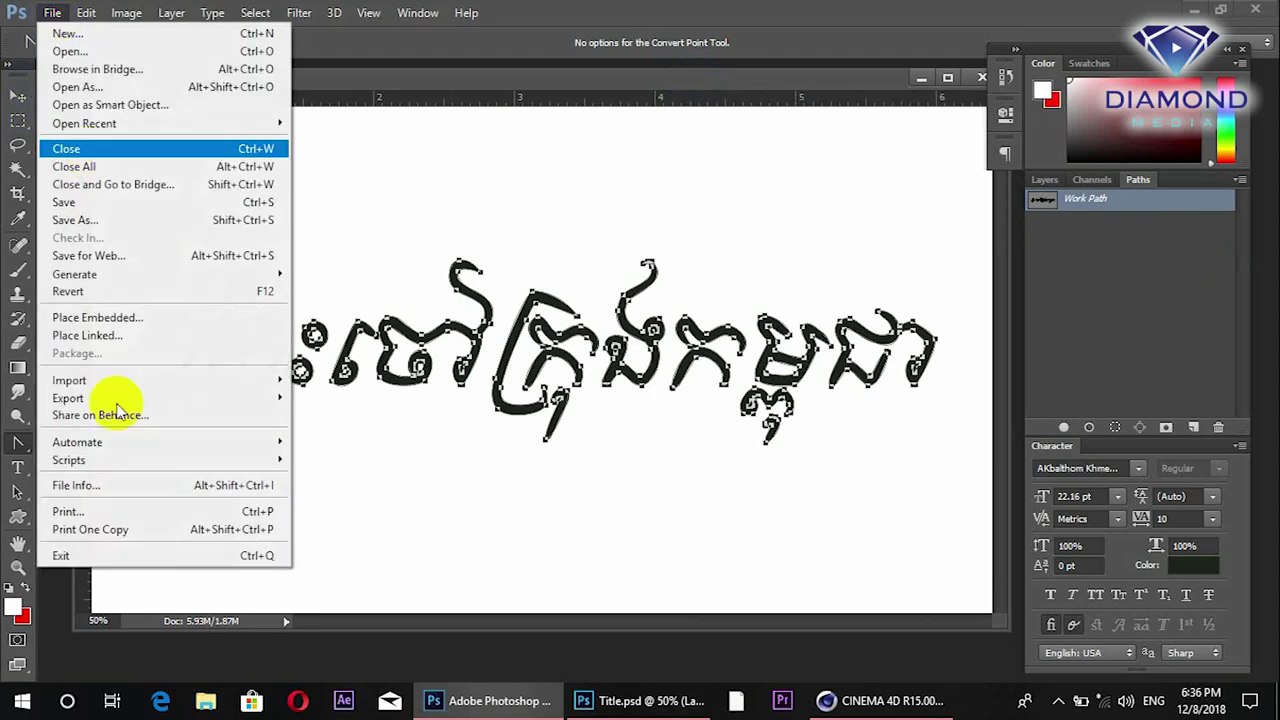
pyautogui.moveTo(68, 398)
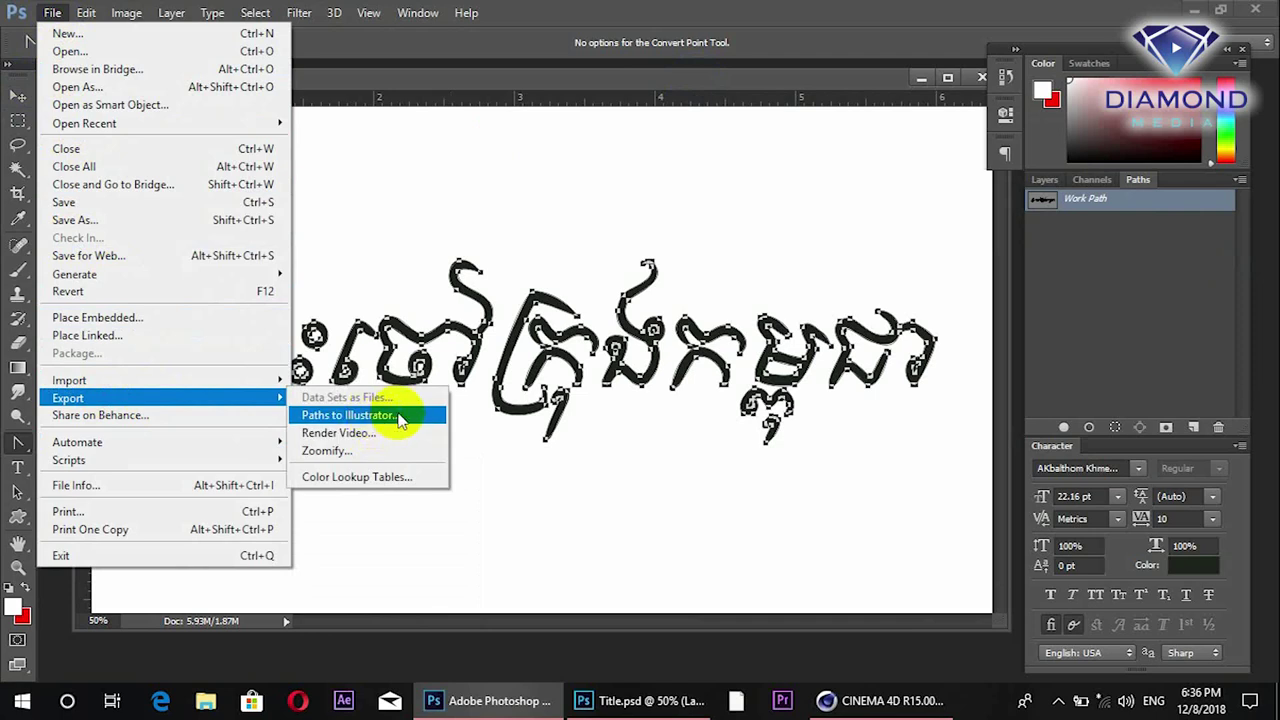
# Export the Work Path to Illustrator as Title in D:\Personal Toturial
pyautogui.click(398, 416)
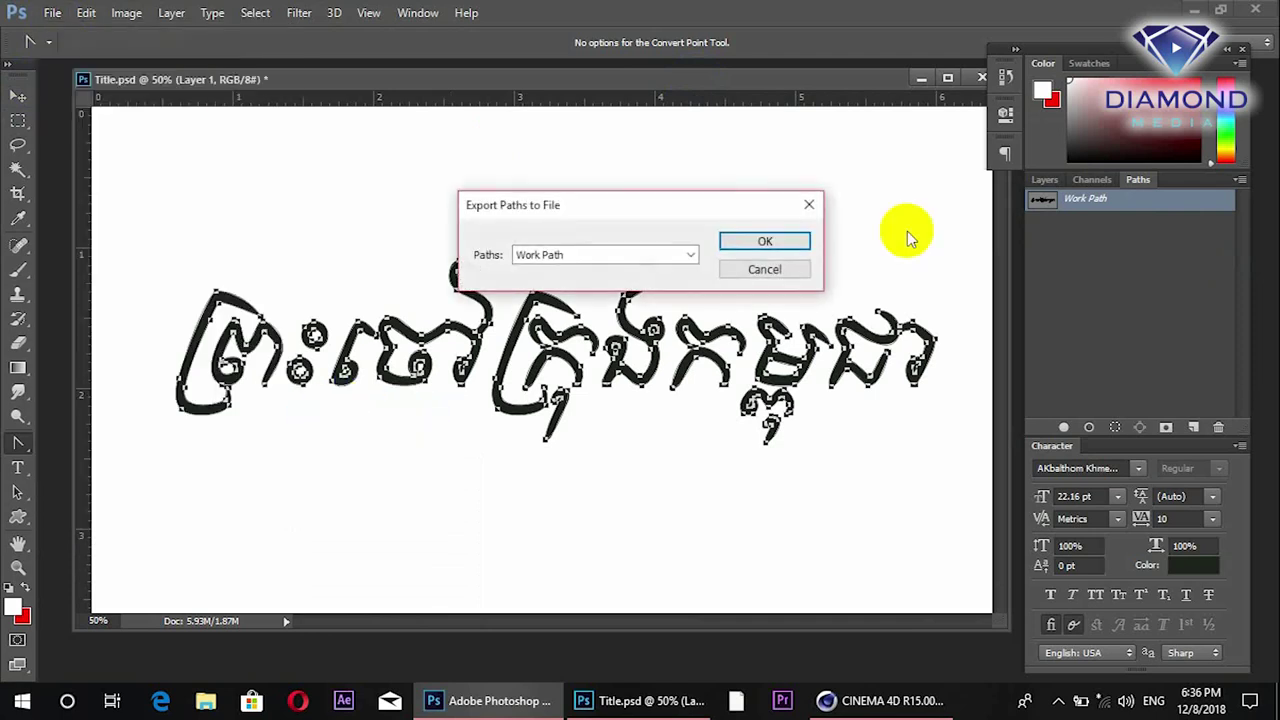
pyautogui.click(760, 245)
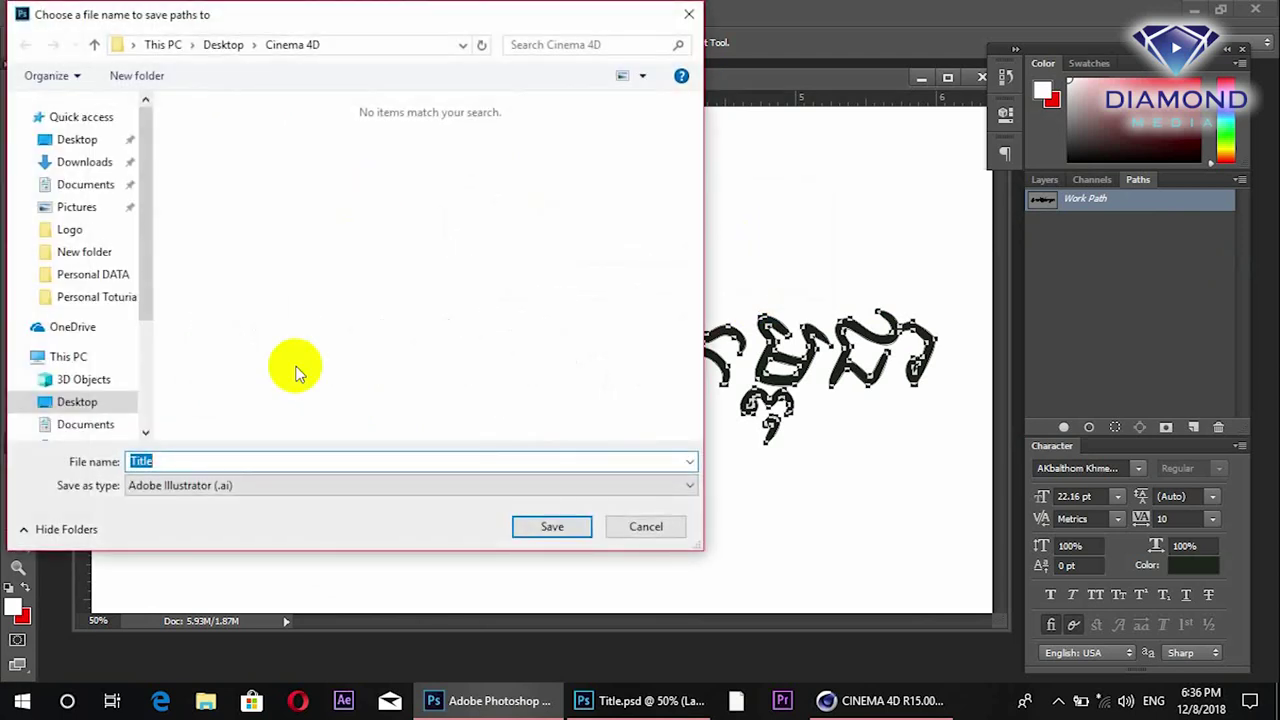
pyautogui.moveTo(145, 251)
pyautogui.mouseDown()
pyautogui.moveTo(158, 303)
pyautogui.moveTo(129, 357)
pyautogui.mouseUp()
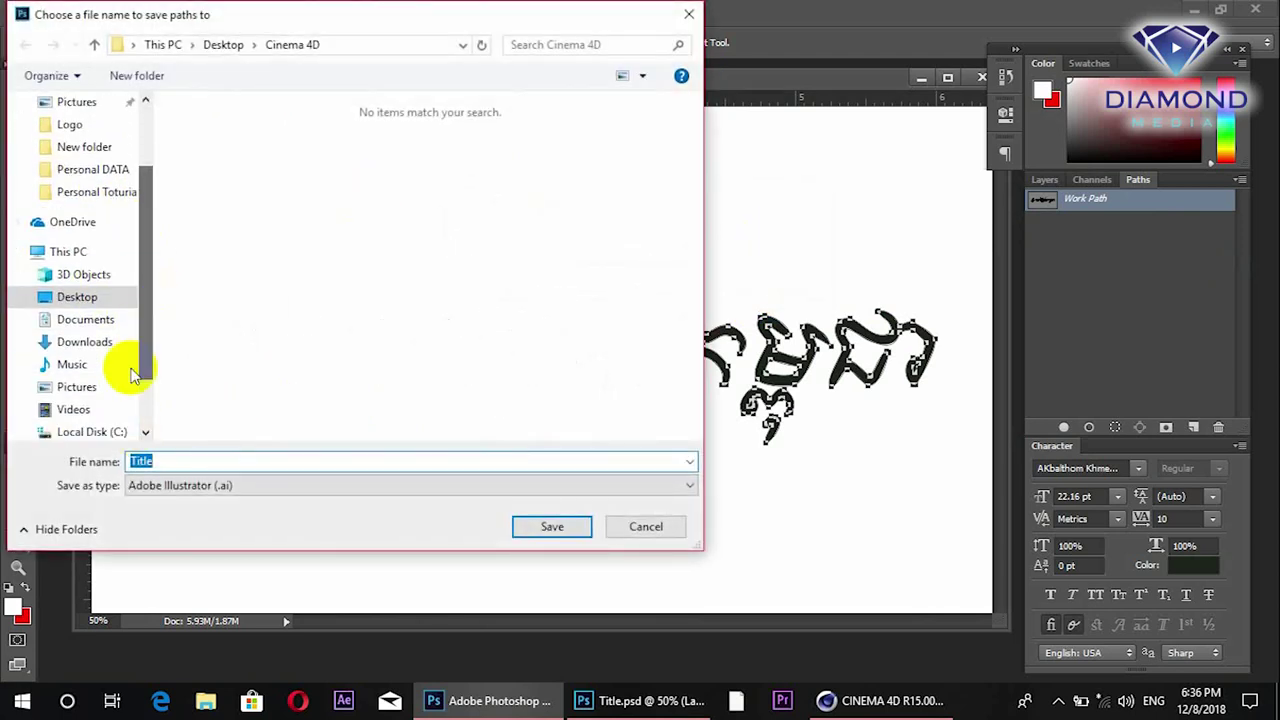
pyautogui.click(120, 387)
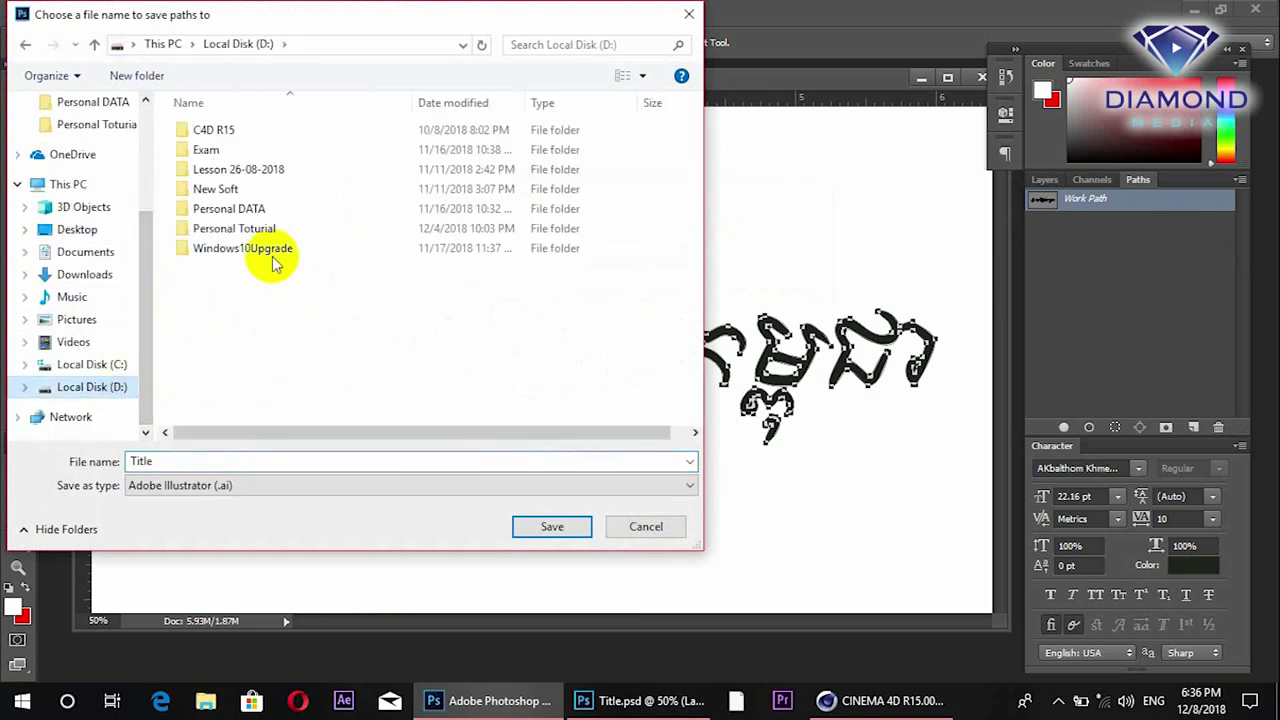
pyautogui.doubleClick(225, 229)
pyautogui.doubleClick(335, 460)
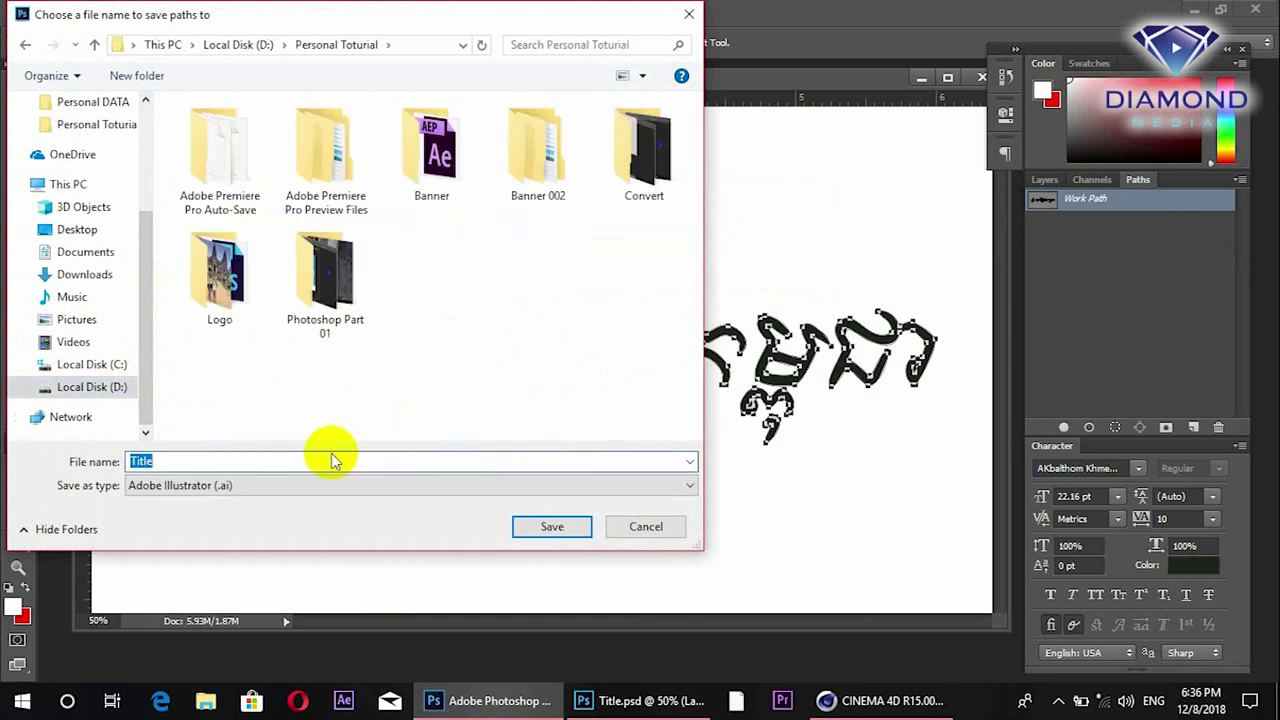
pyautogui.write('ti')
pyautogui.press('BackSpace')
pyautogui.press('BackSpace')
pyautogui.press('BackSpace')
pyautogui.write('Ti')
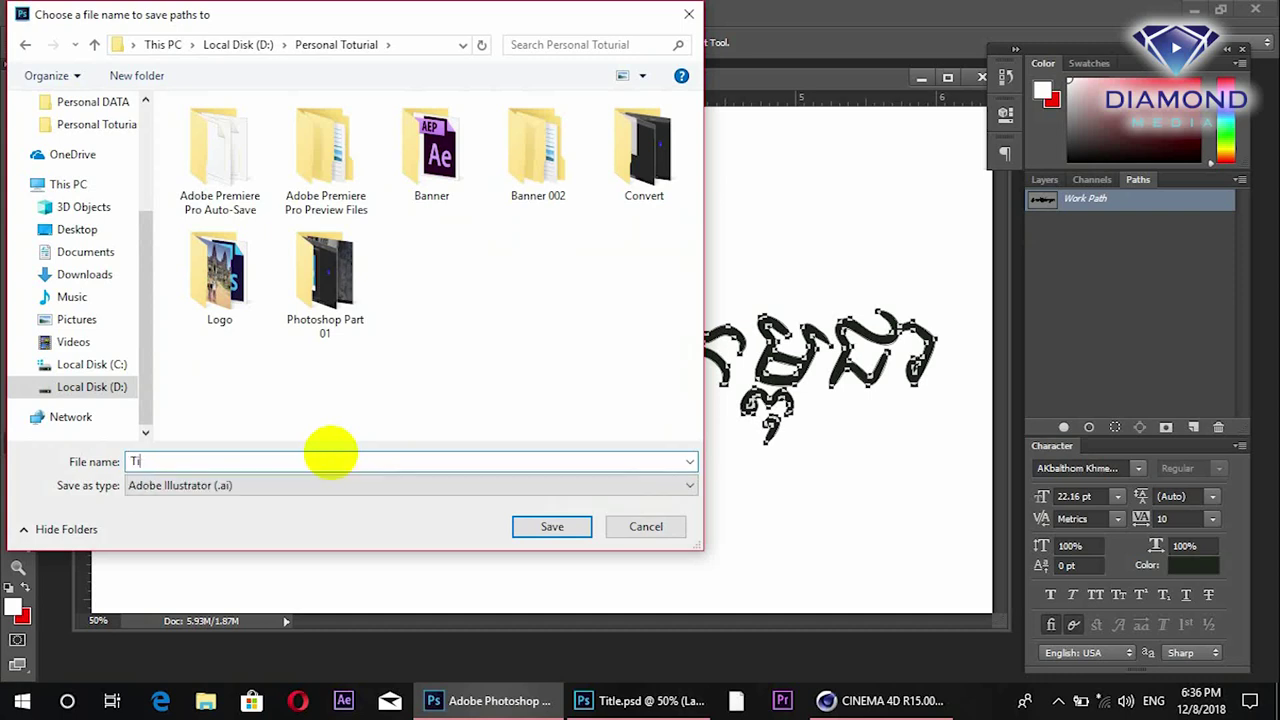
pyautogui.click(548, 526)
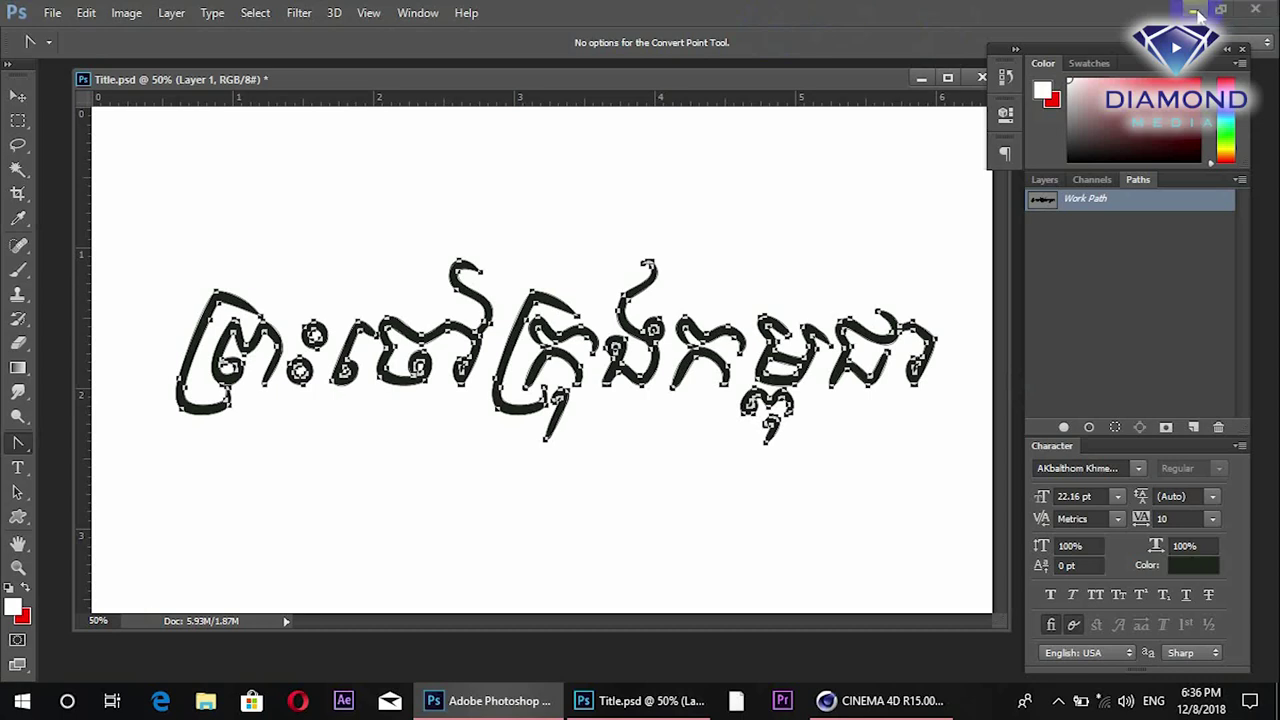
pyautogui.click(1193, 10)
# Open D:\Personal Toturial\Title.ai in Cinema 4D and orbit to face the title splines
pyautogui.click(780, 700)
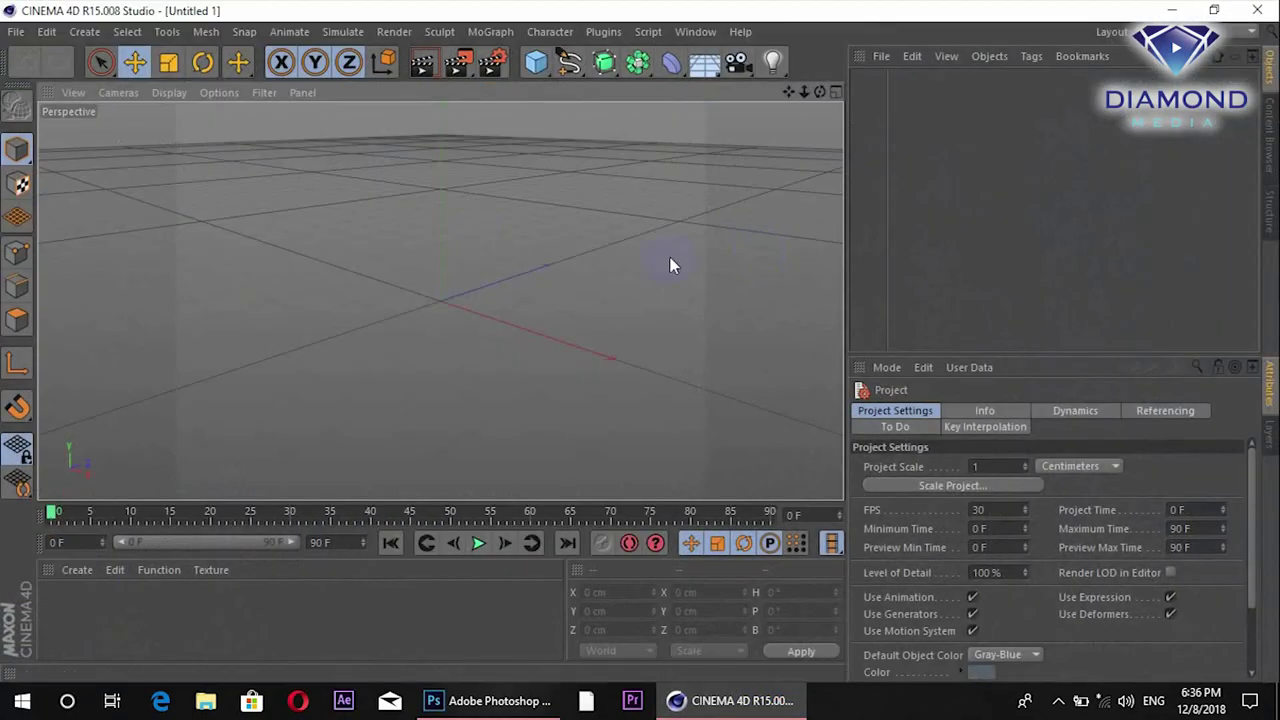
pyautogui.click(33, 30)
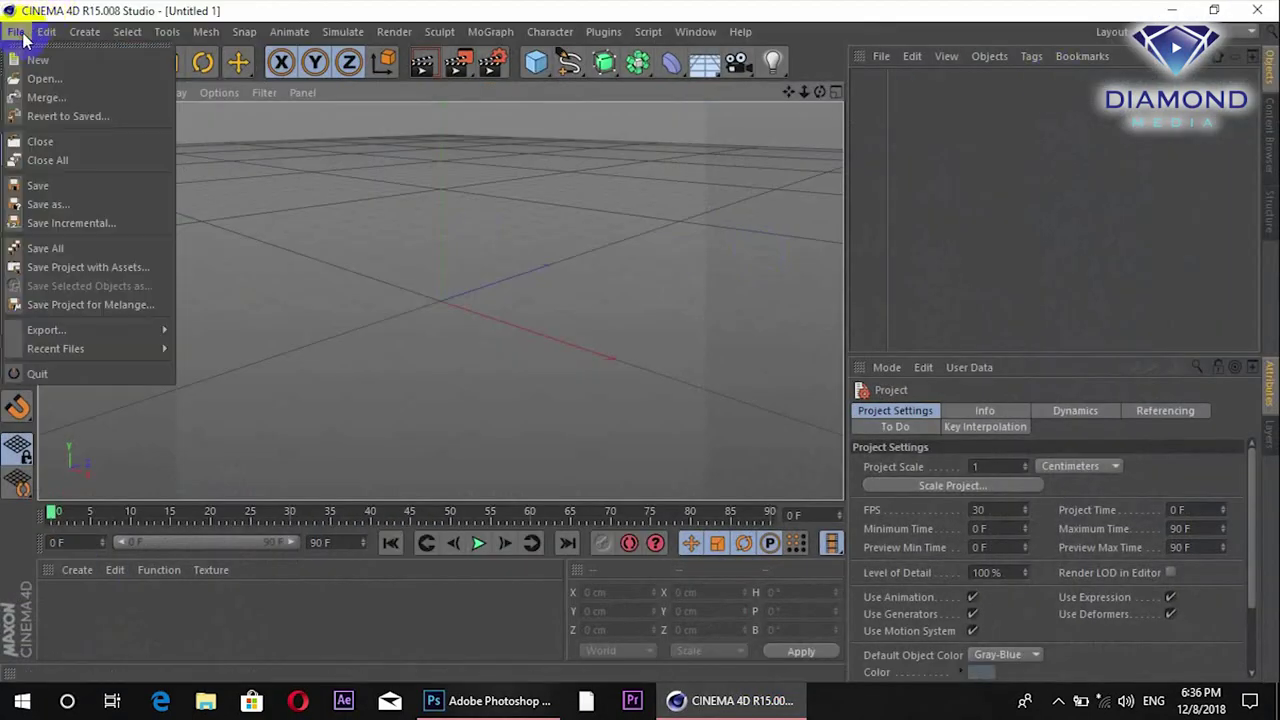
pyautogui.click(5, 8)
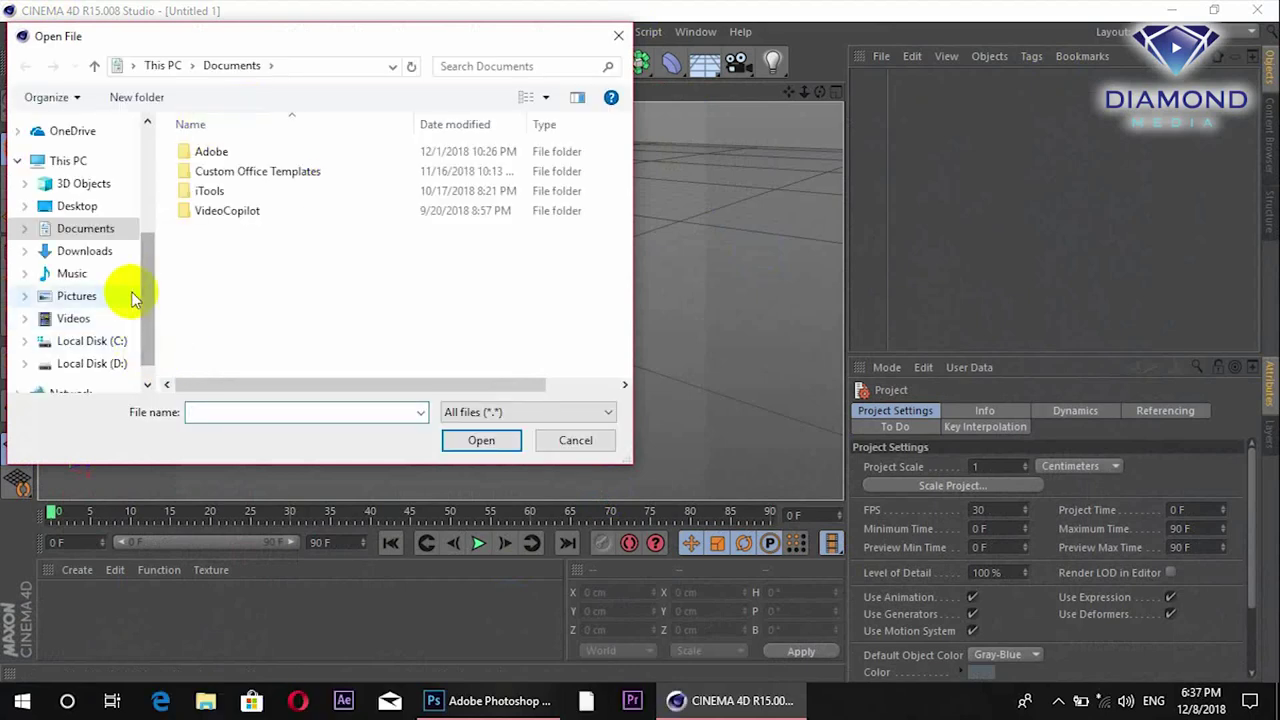
pyautogui.scroll(-1, 126, 337)
pyautogui.click(118, 340)
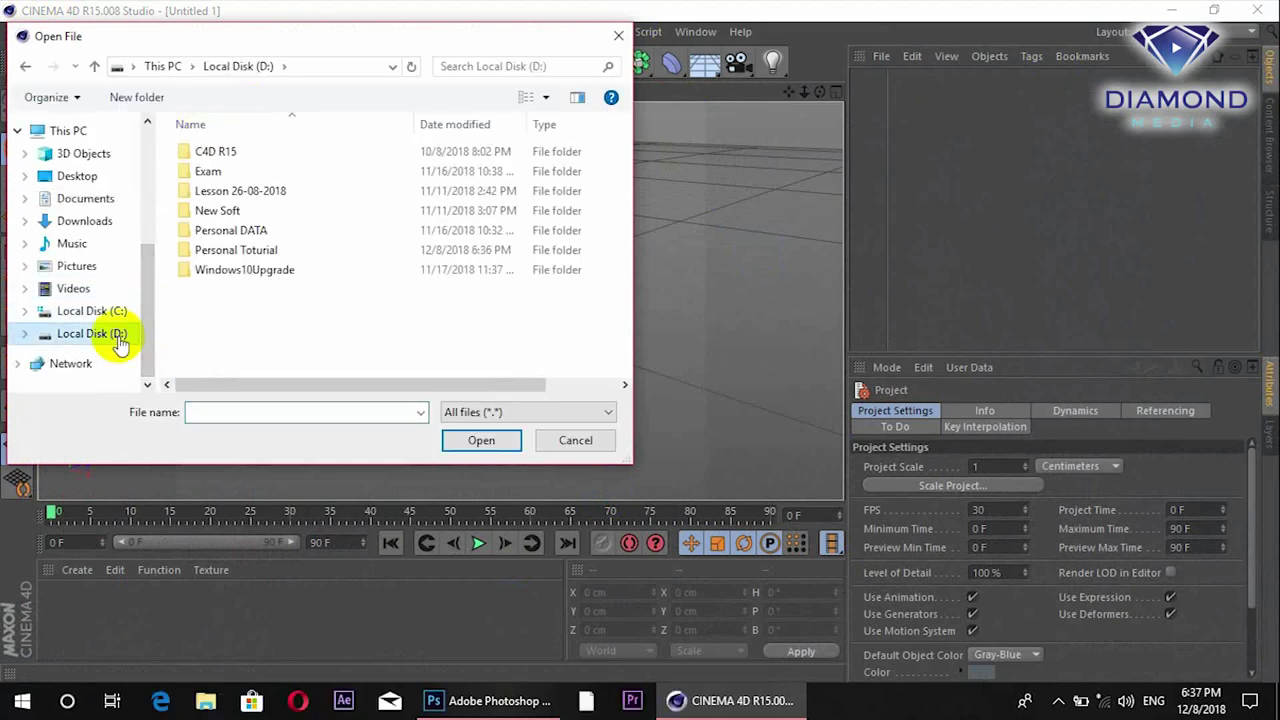
pyautogui.click(255, 251)
pyautogui.doubleClick(255, 251)
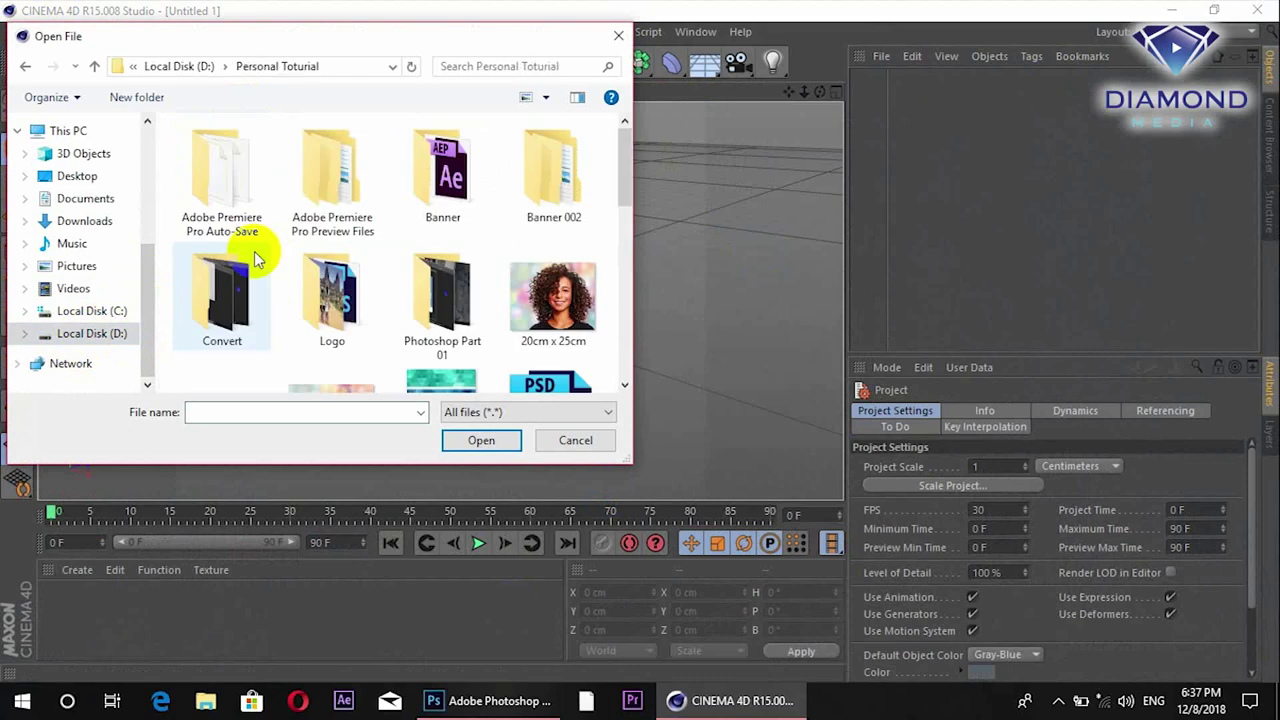
pyautogui.scroll(-3, 371, 263)
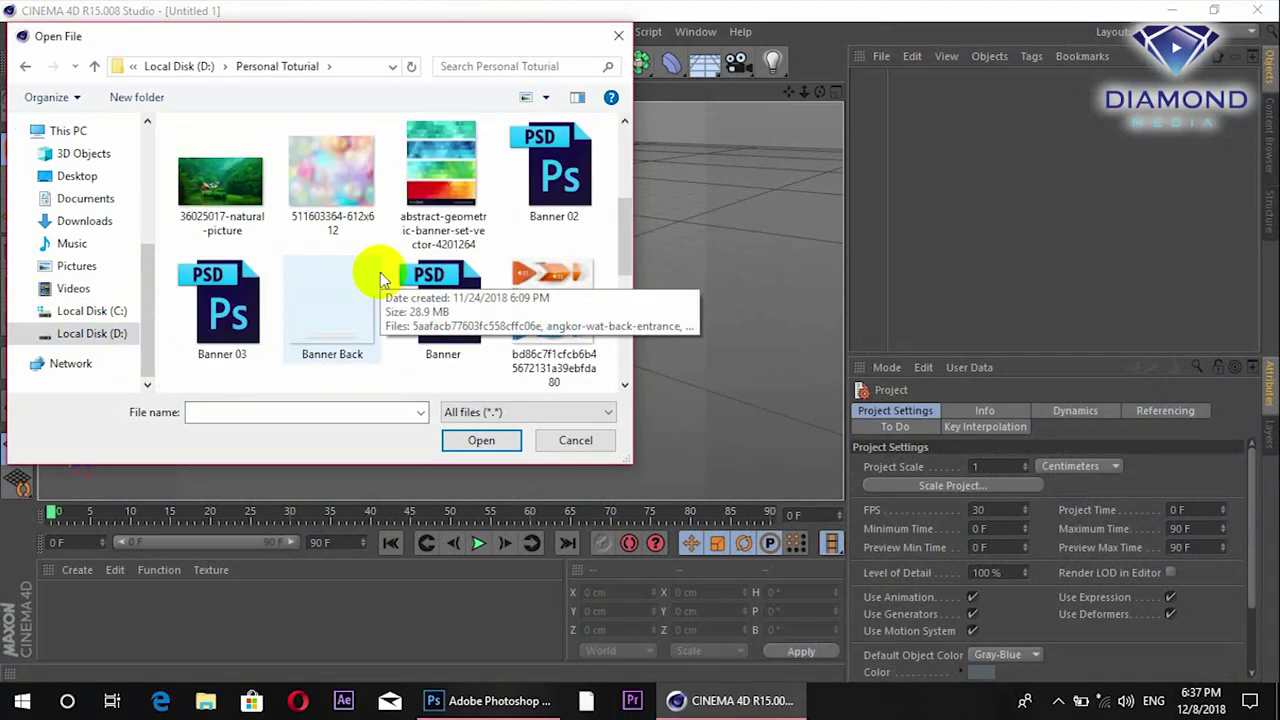
pyautogui.moveTo(623, 215); pyautogui.dragTo(626, 316)
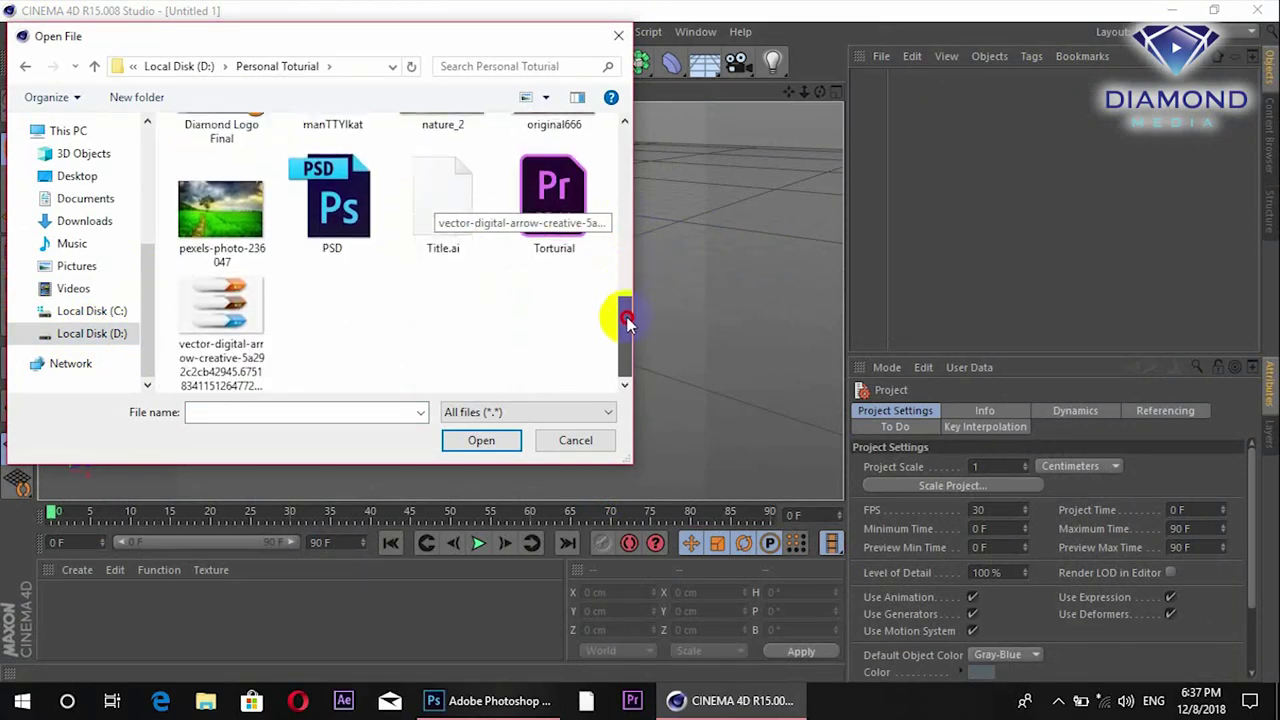
pyautogui.click(447, 210)
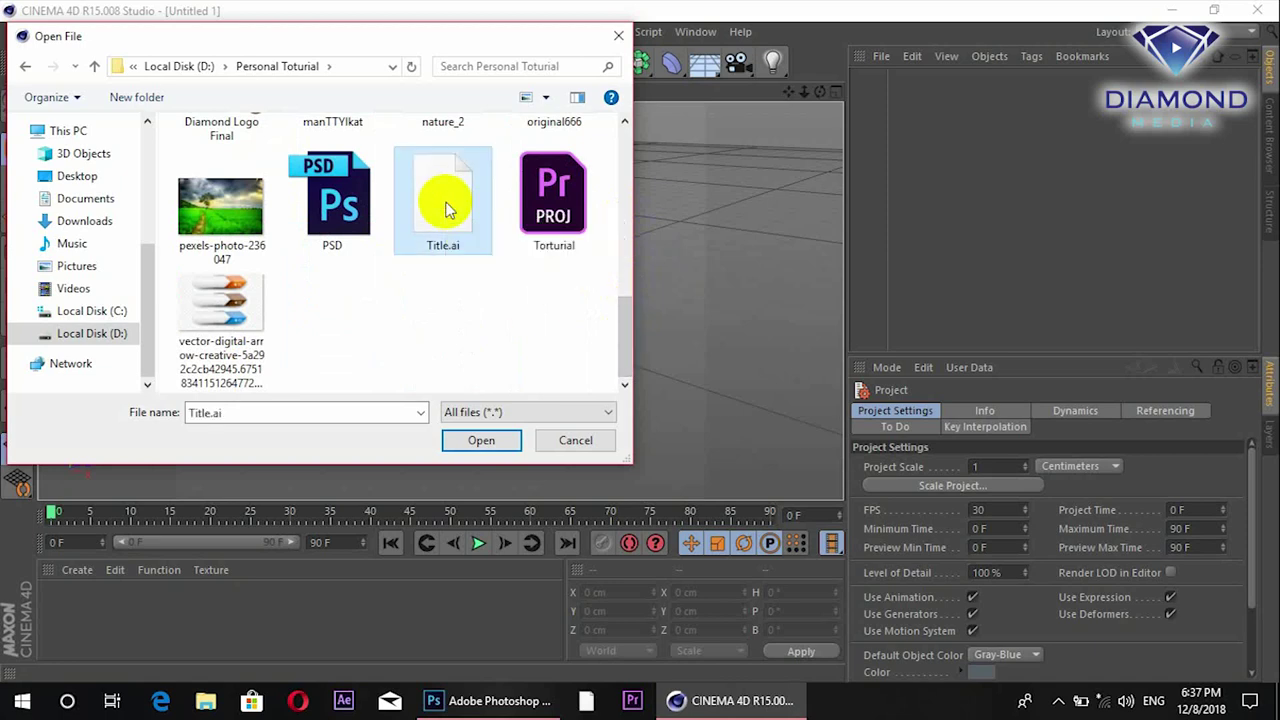
pyautogui.doubleClick(447, 210)
pyautogui.moveTo(620, 335)
pyautogui.keyDown('alt'); pyautogui.mouseDown()
pyautogui.moveTo(626, 320)
pyautogui.moveTo(537, 377)
pyautogui.mouseUp(); pyautogui.keyUp('alt')
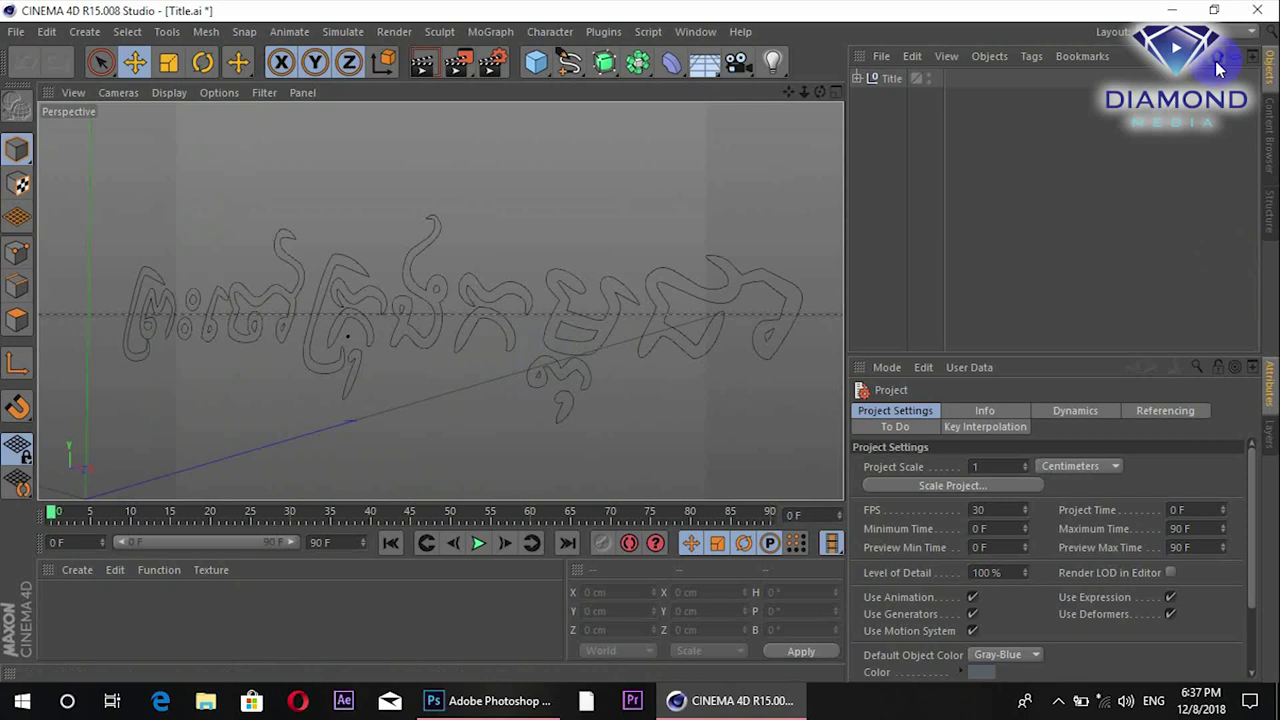
# Apply the HDTV 1080 25 render preset (1920 × 1080, 25 fps)
pyautogui.click(494, 64)
pyautogui.click(262, 80)
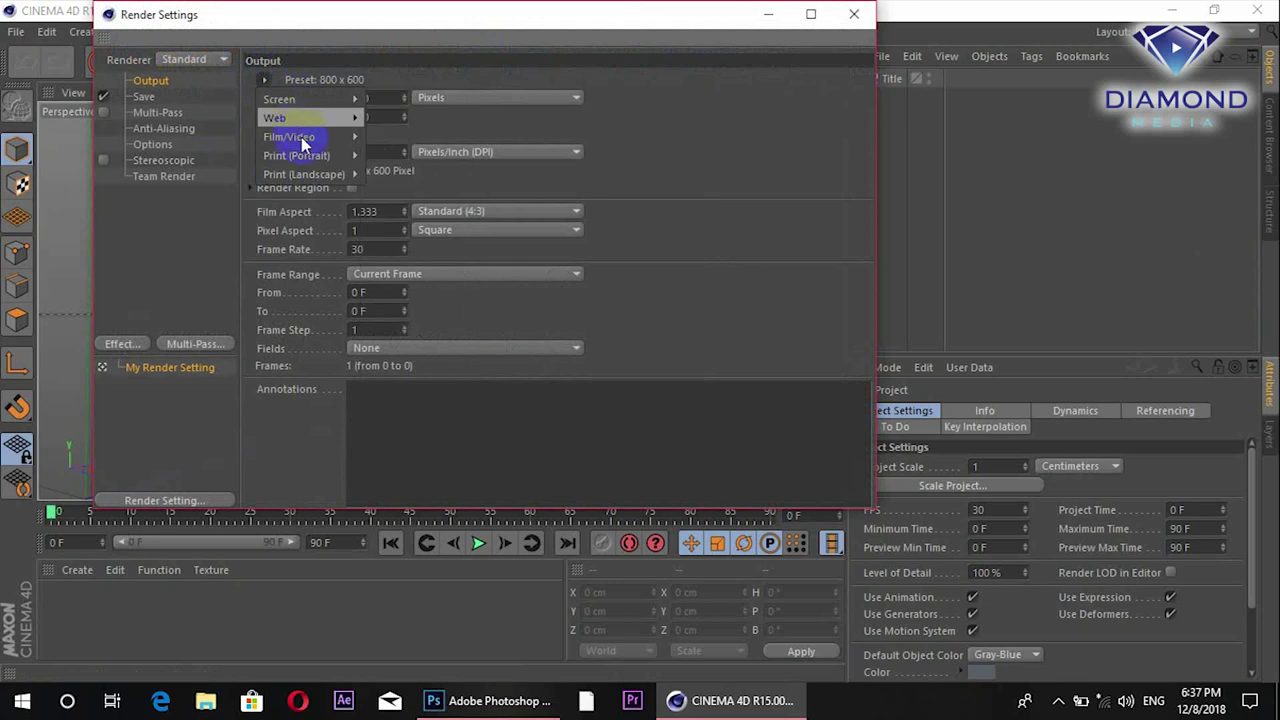
pyautogui.moveTo(290, 136)
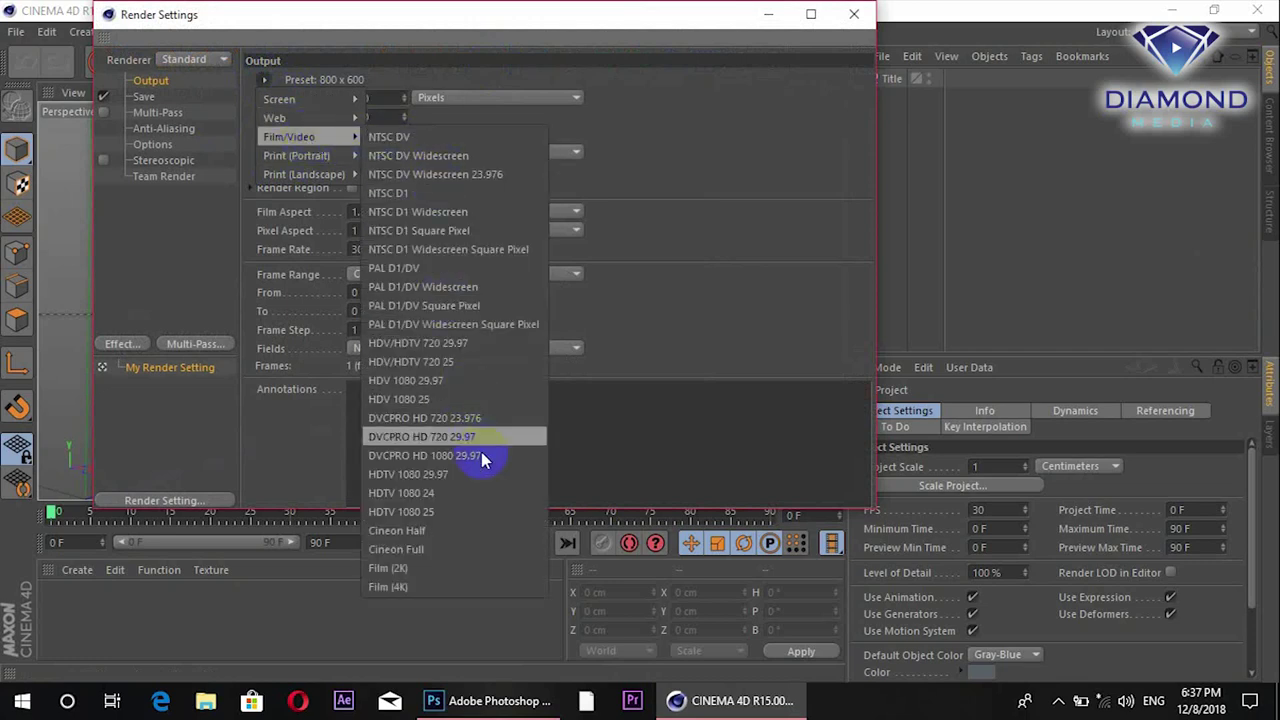
pyautogui.click(404, 513)
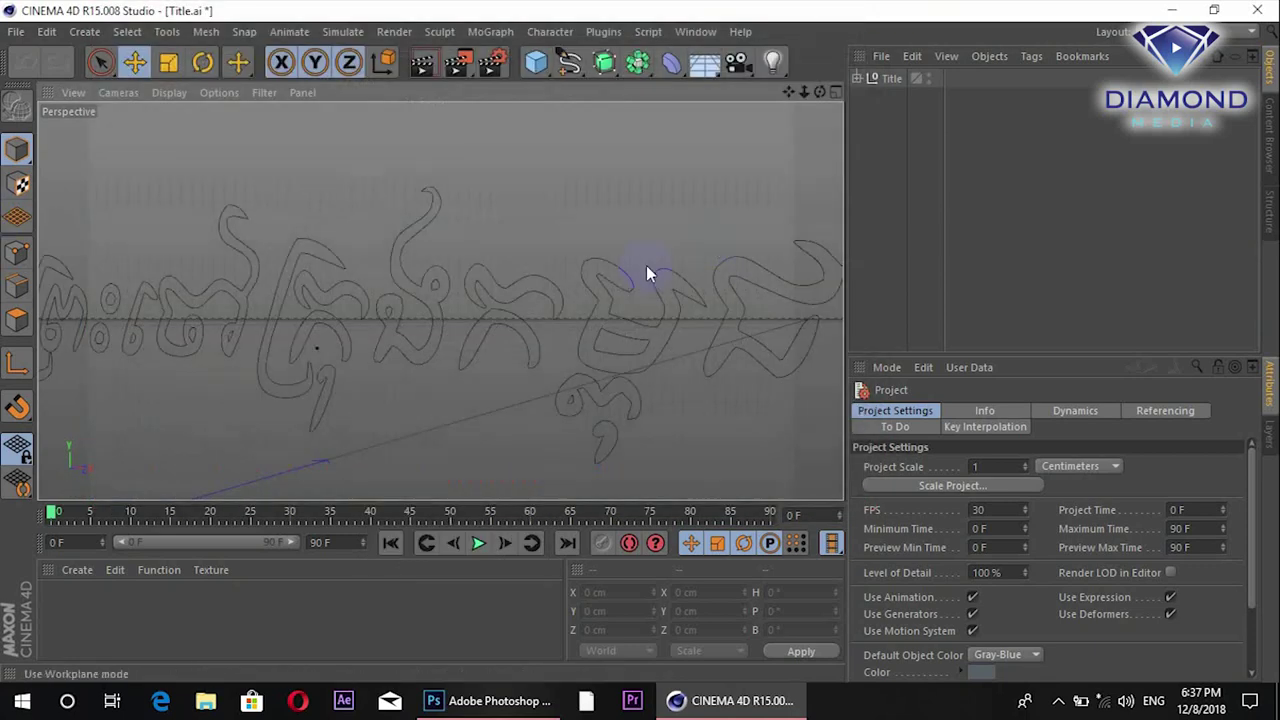
pyautogui.click(852, 13)
pyautogui.click(344, 315)
pyautogui.click(567, 218)
pyautogui.scroll(-2, 547, 217)
pyautogui.scroll(-2, 546, 218)
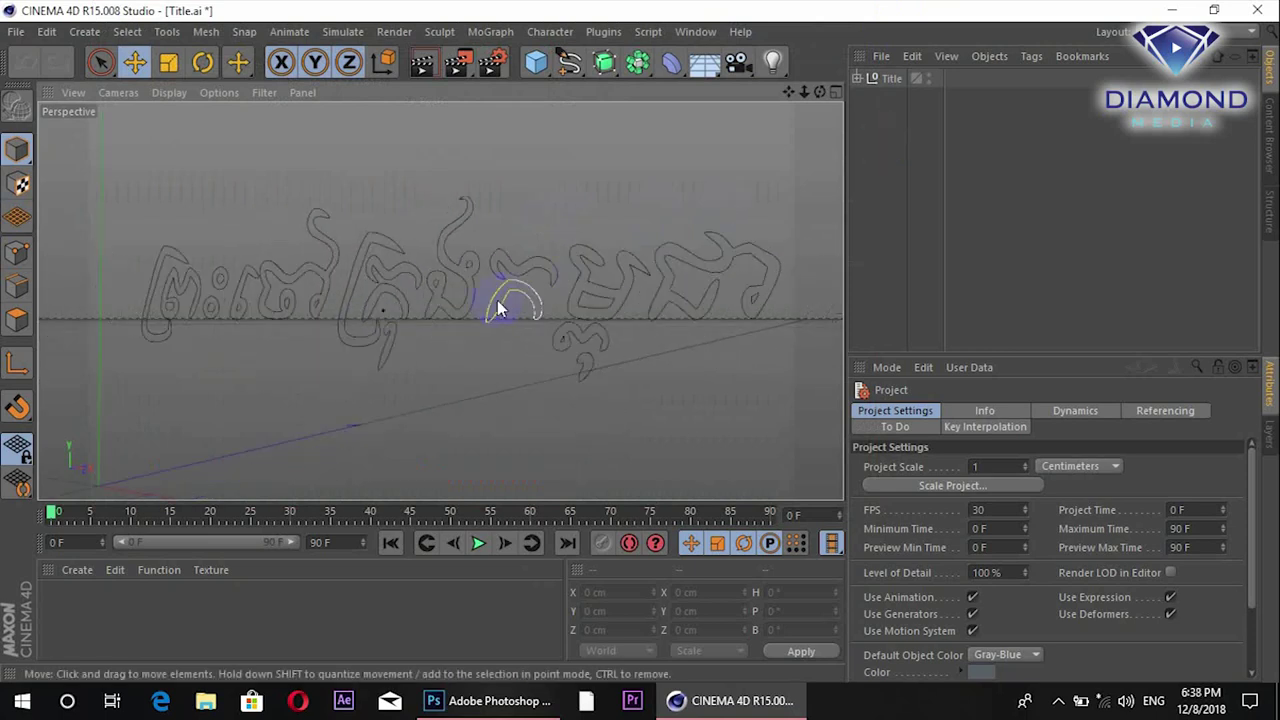
# Expand the Title group and move Path 1 through Path 28 out of it
pyautogui.scroll(2, 556, 313)
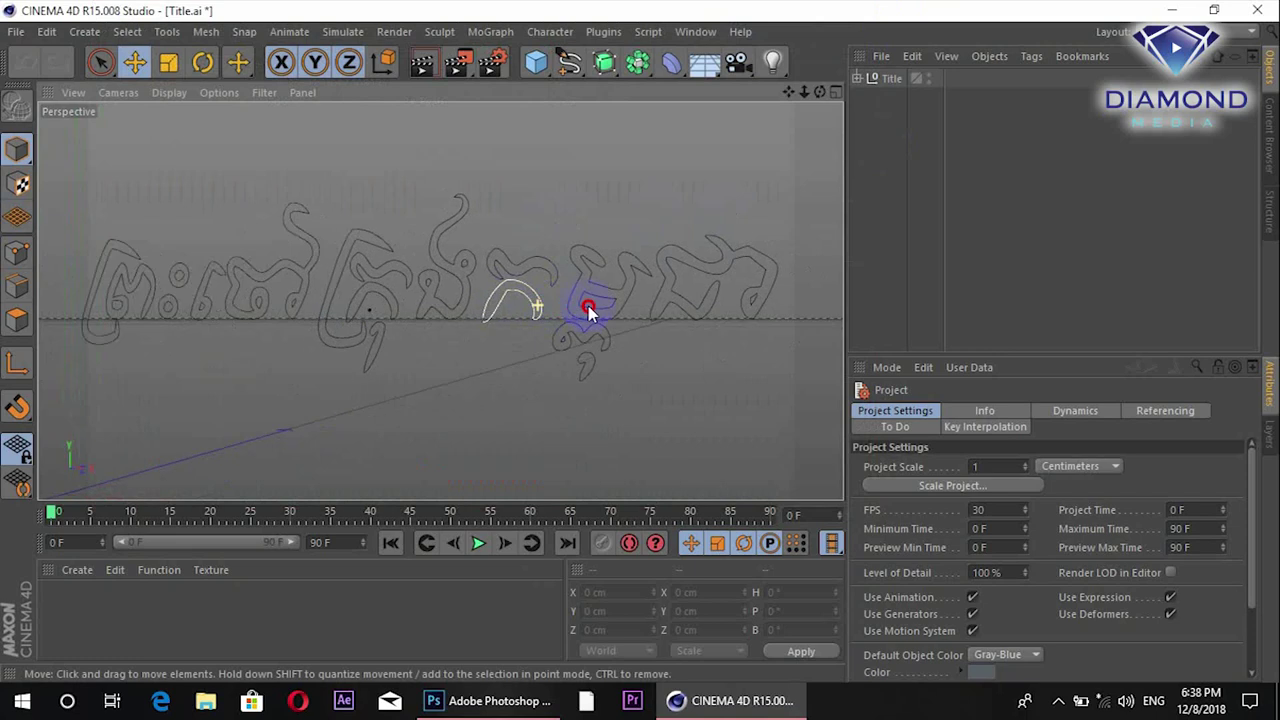
pyautogui.click(857, 79)
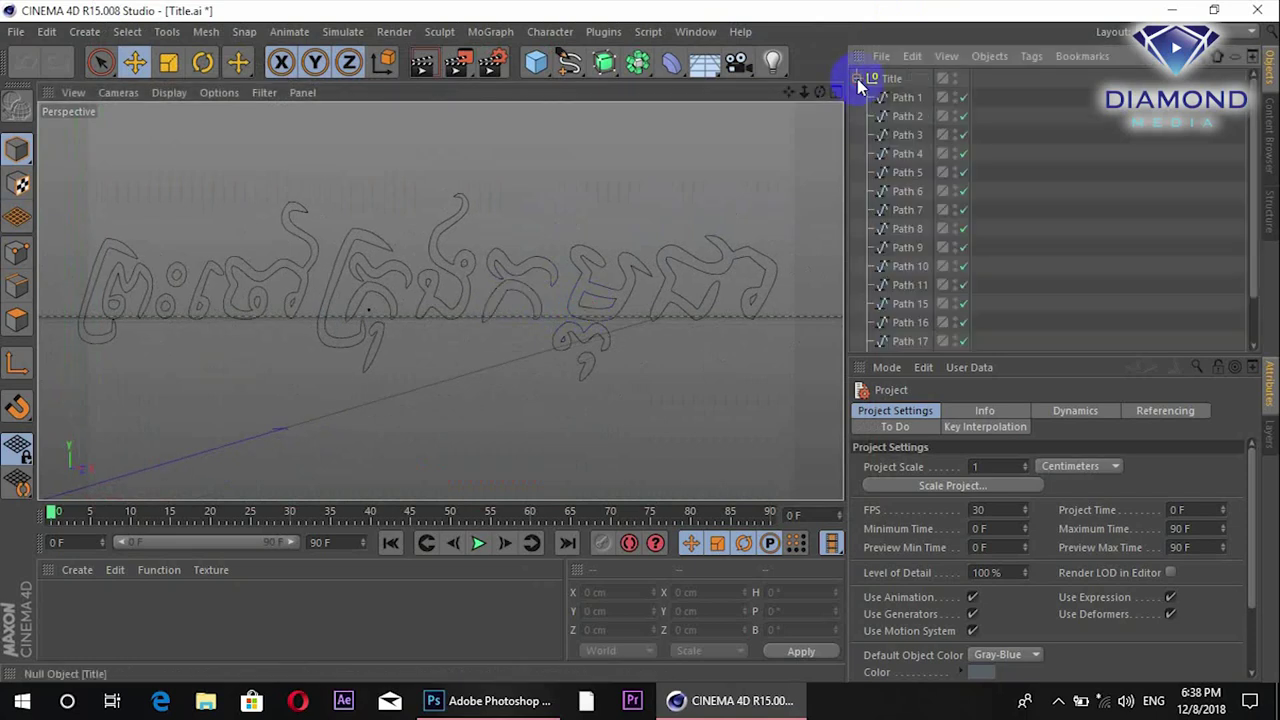
pyautogui.click(907, 97)
pyautogui.scroll(-1, 910, 140)
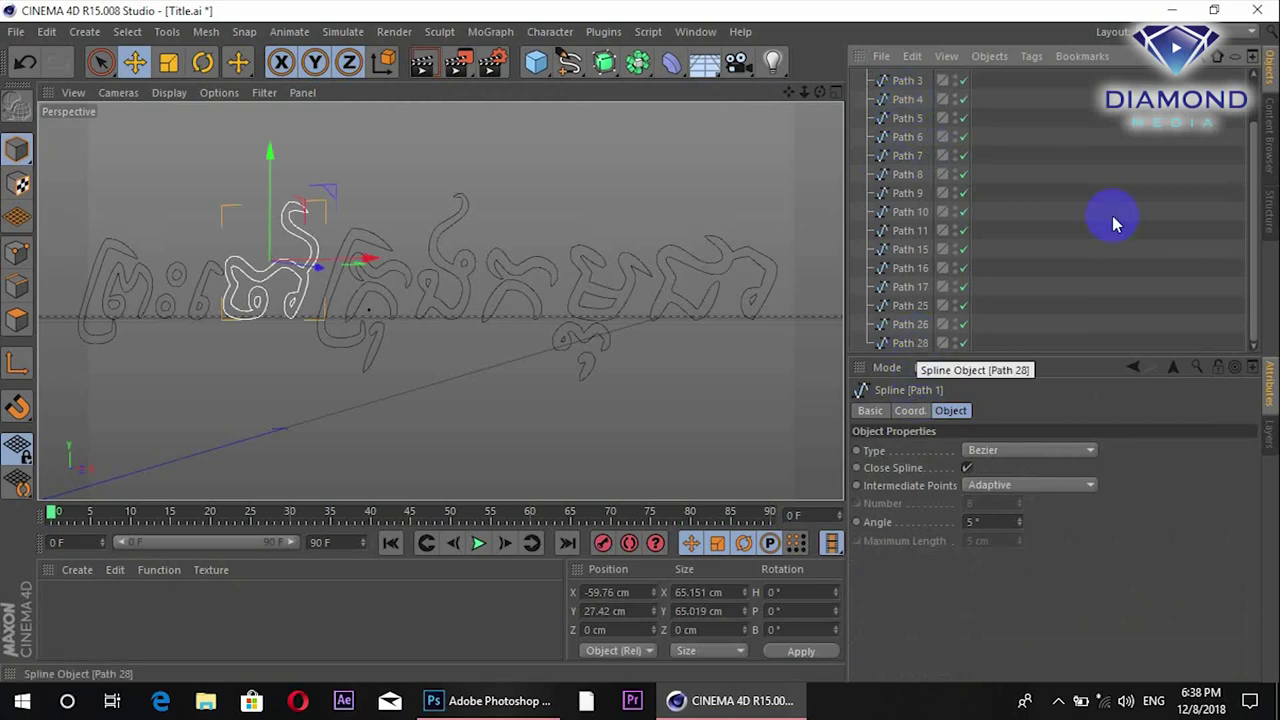
pyautogui.scroll(1, 970, 133)
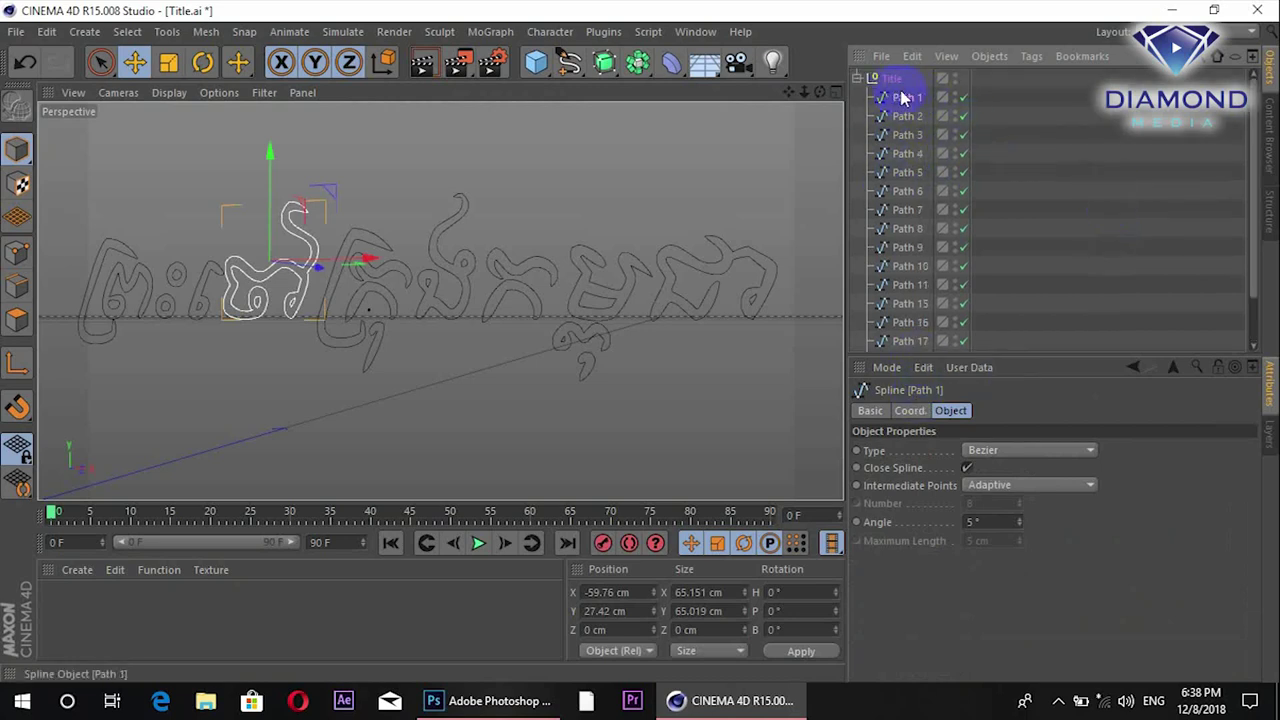
pyautogui.scroll(-1, 945, 175)
pyautogui.keyDown('shift'); pyautogui.click(905, 342); pyautogui.keyUp('shift')
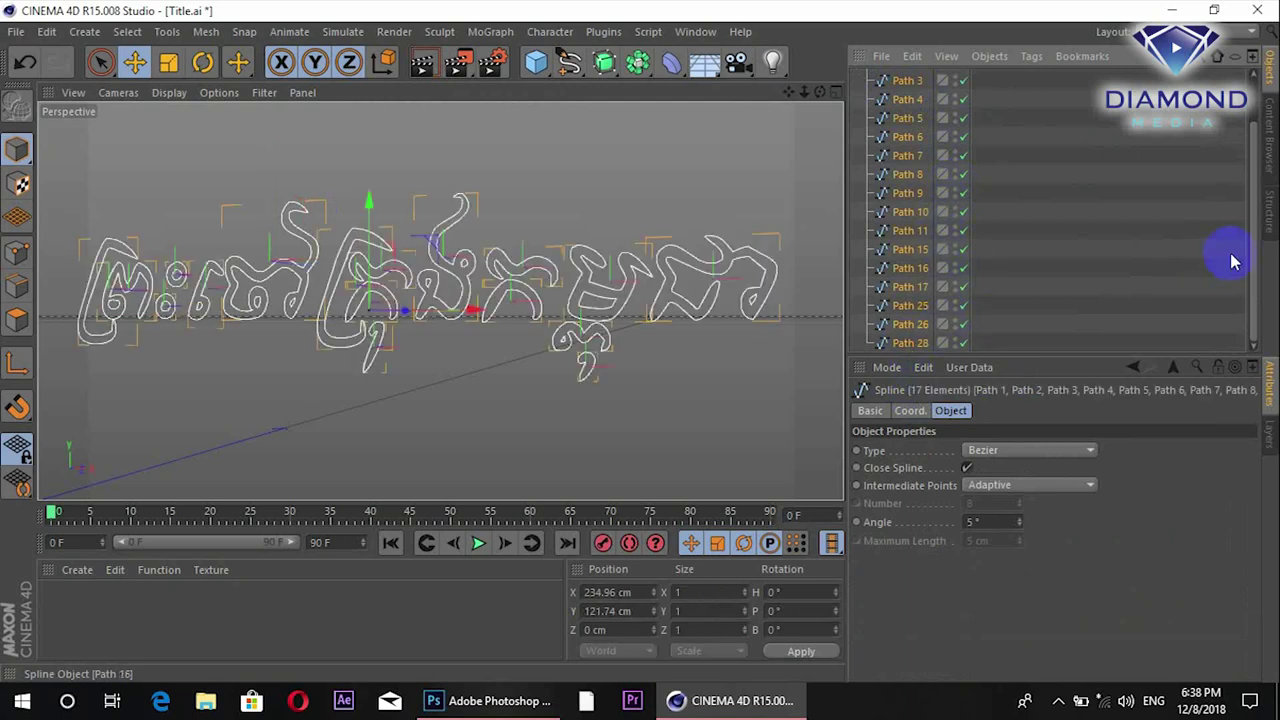
pyautogui.moveTo(1254, 237); pyautogui.dragTo(1250, 129)
pyautogui.moveTo(898, 97); pyautogui.dragTo(893, 73)
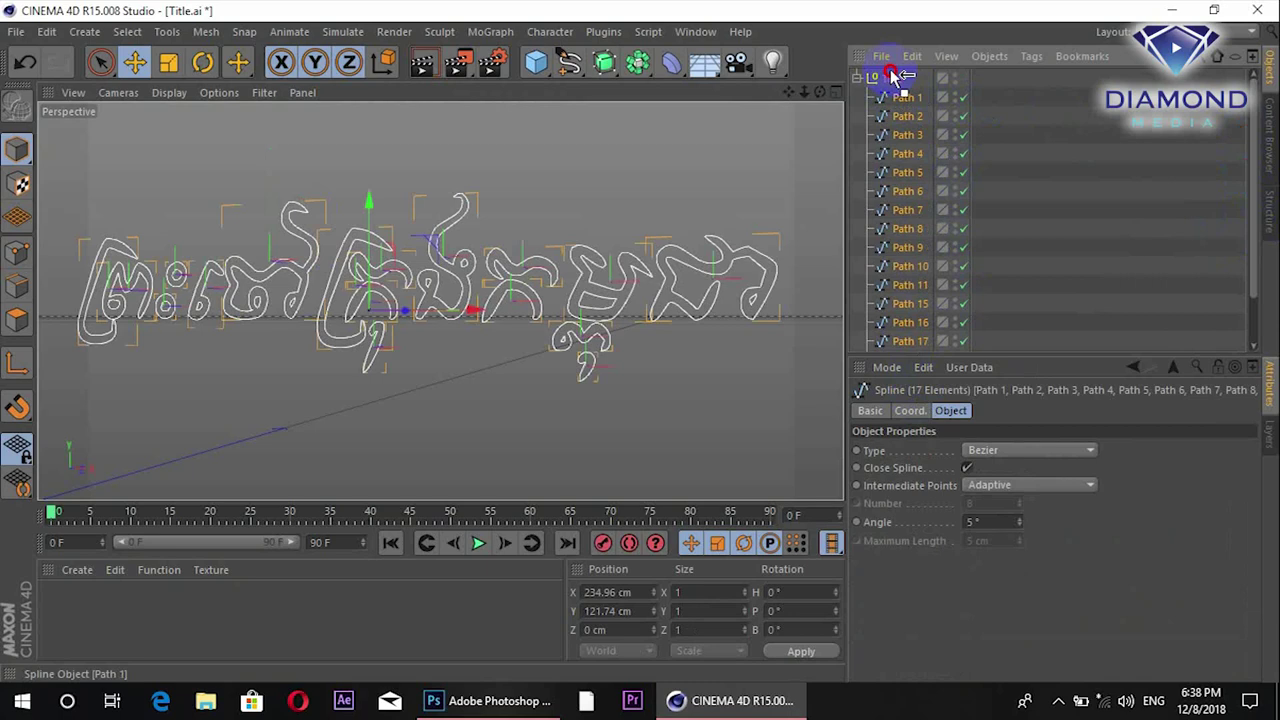
pyautogui.moveTo(893, 73); pyautogui.dragTo(888, 72)
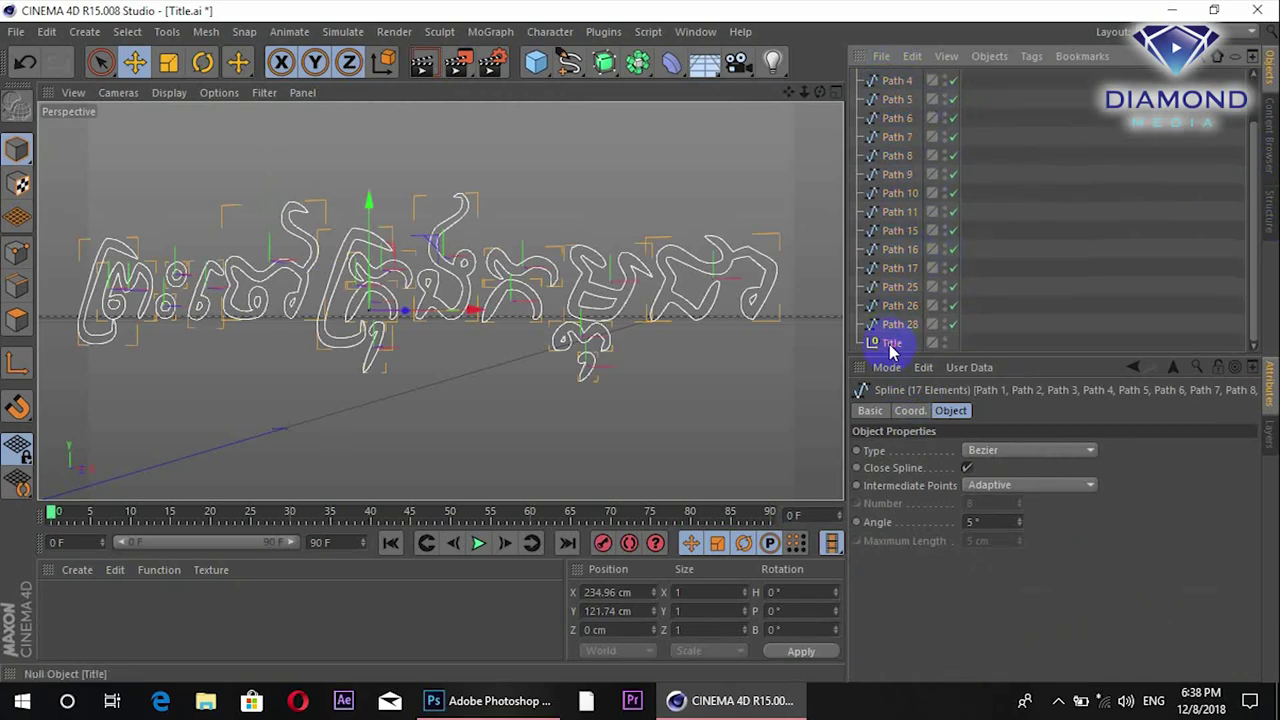
# Delete the emptied Title group and select all the title paths
pyautogui.click(890, 345)
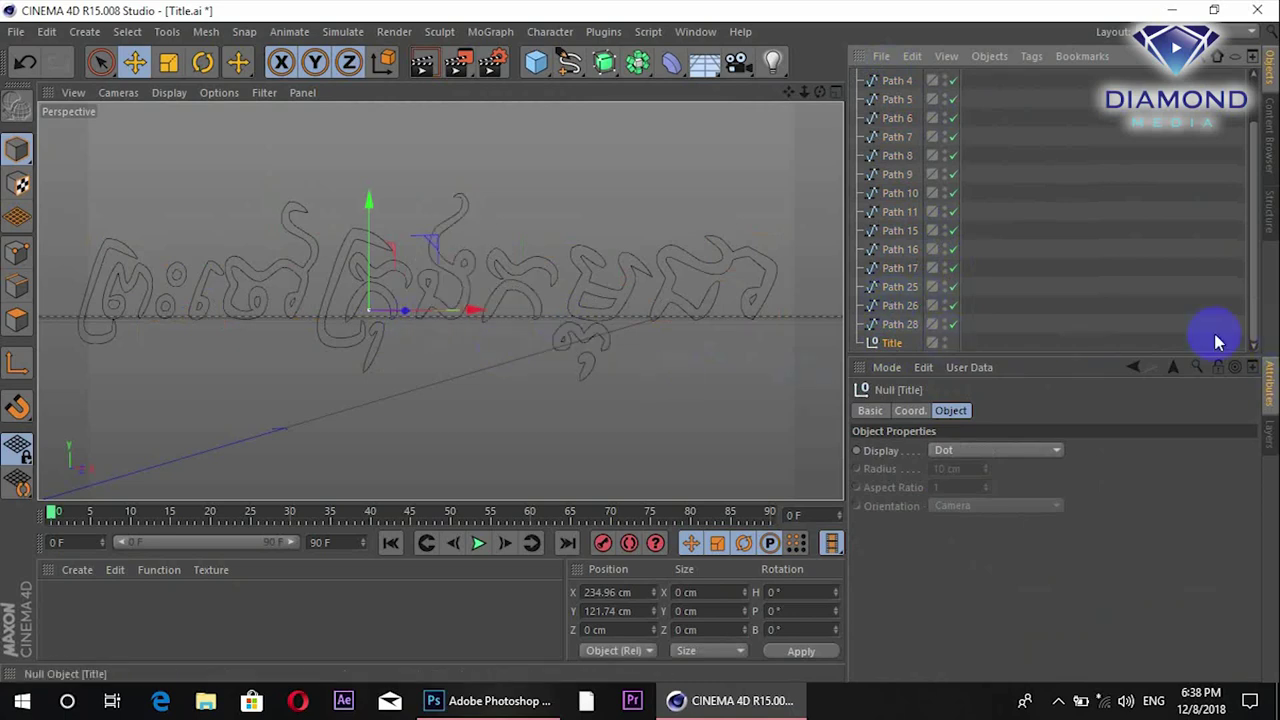
pyautogui.press('Delete')
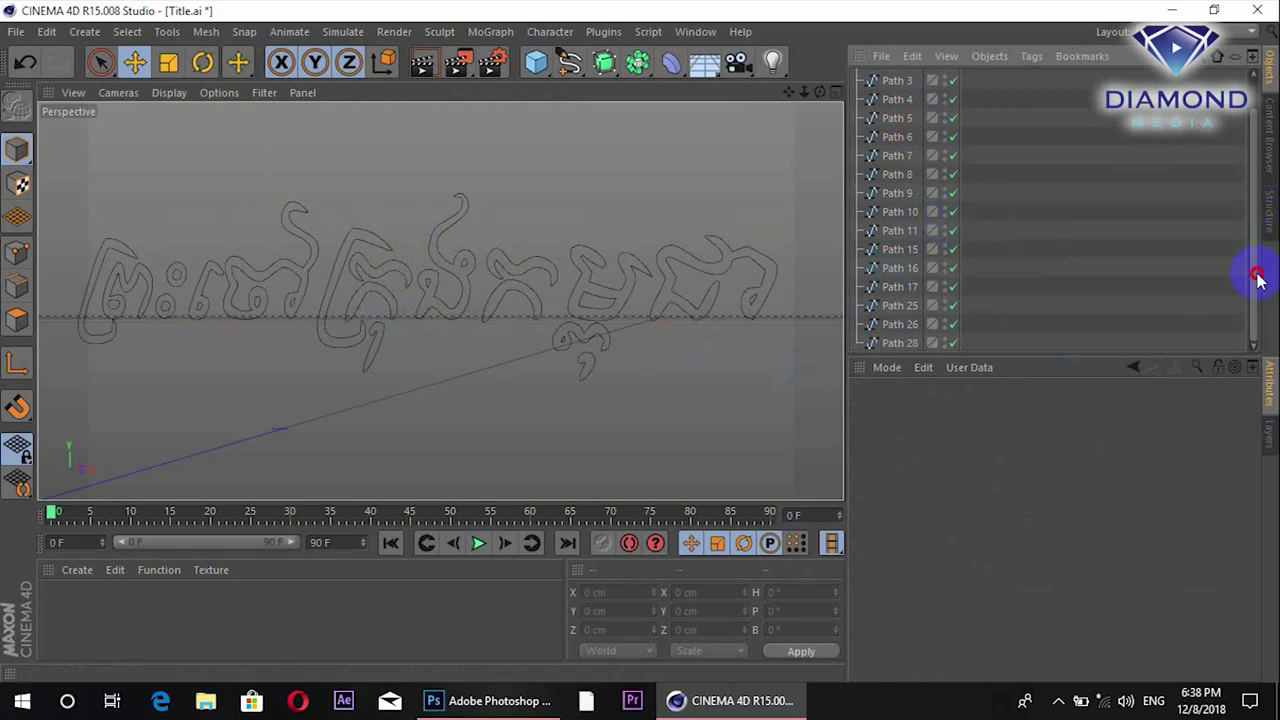
pyautogui.click(889, 345)
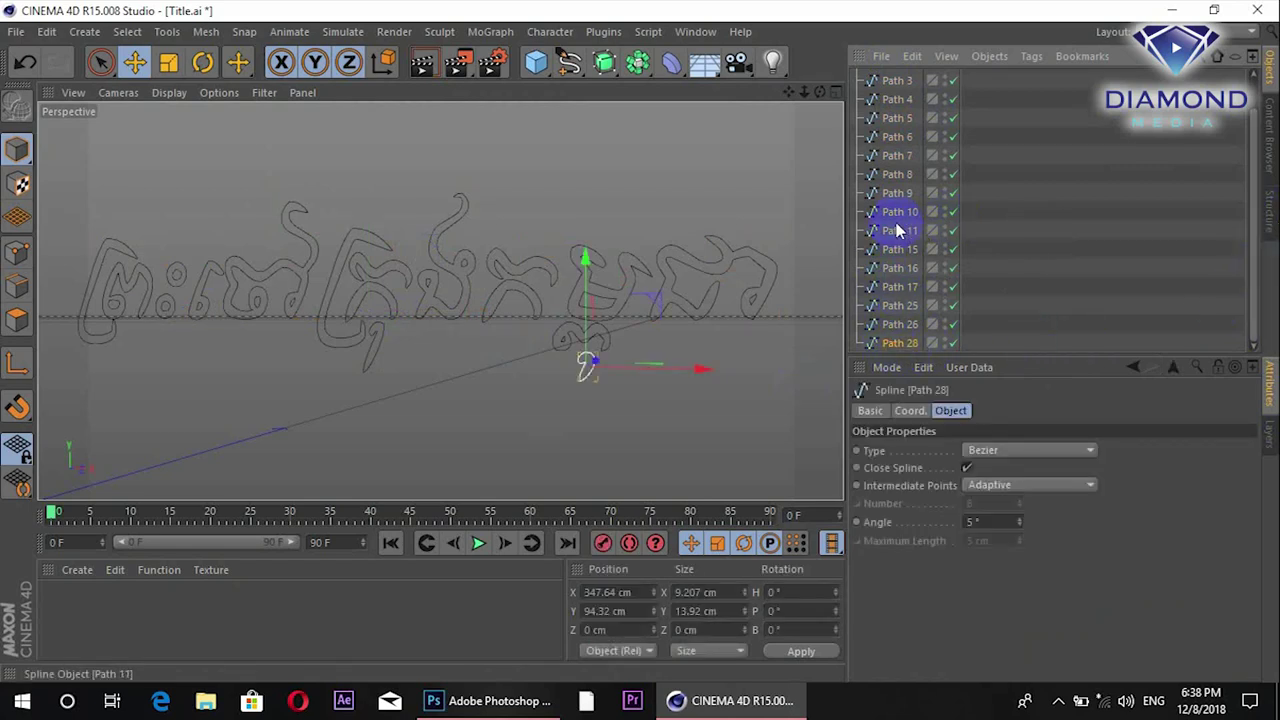
pyautogui.hotkey('ctrl', 'a')
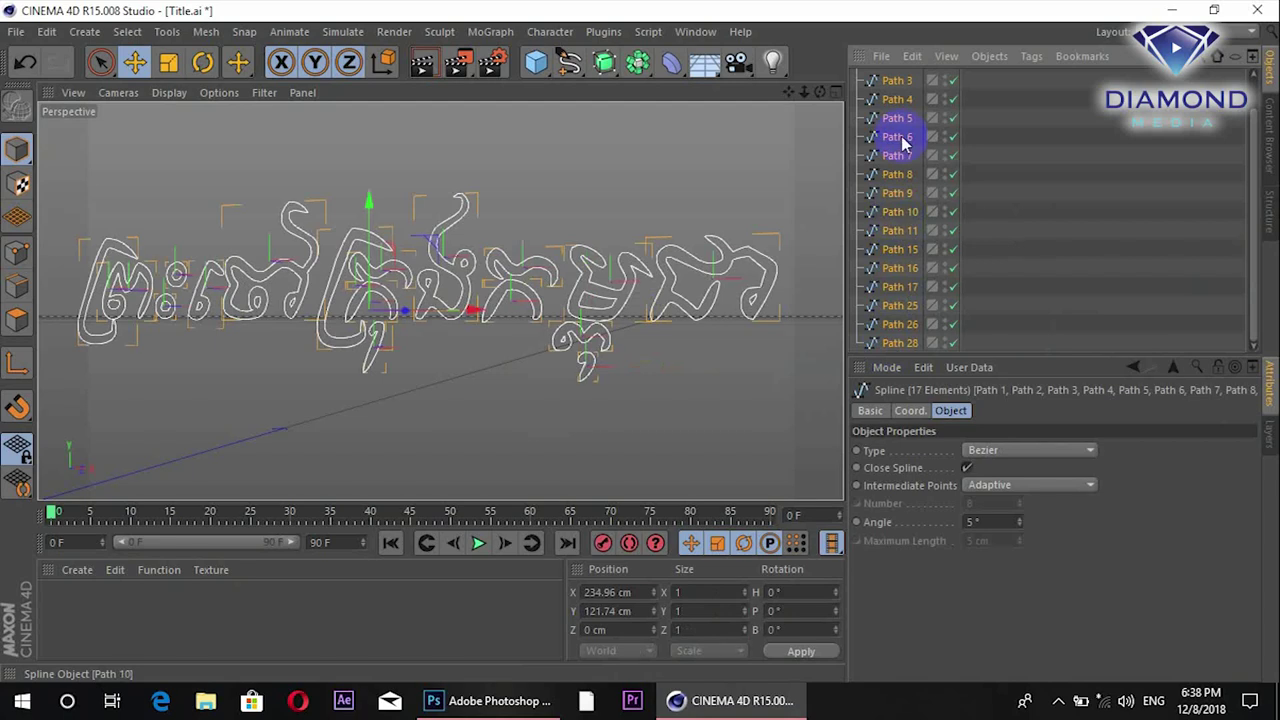
# Add an Extrude object and move Path 1 through Path 28 inside it
pyautogui.click(603, 66)
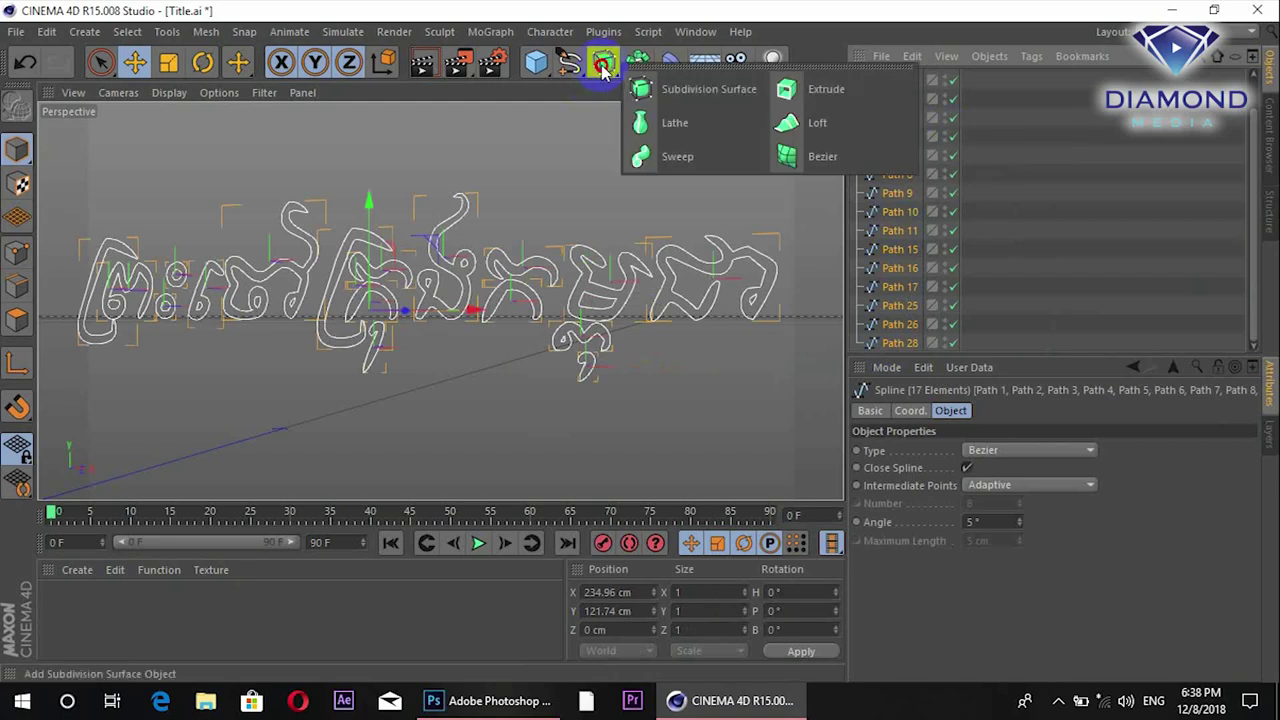
pyautogui.click(810, 100)
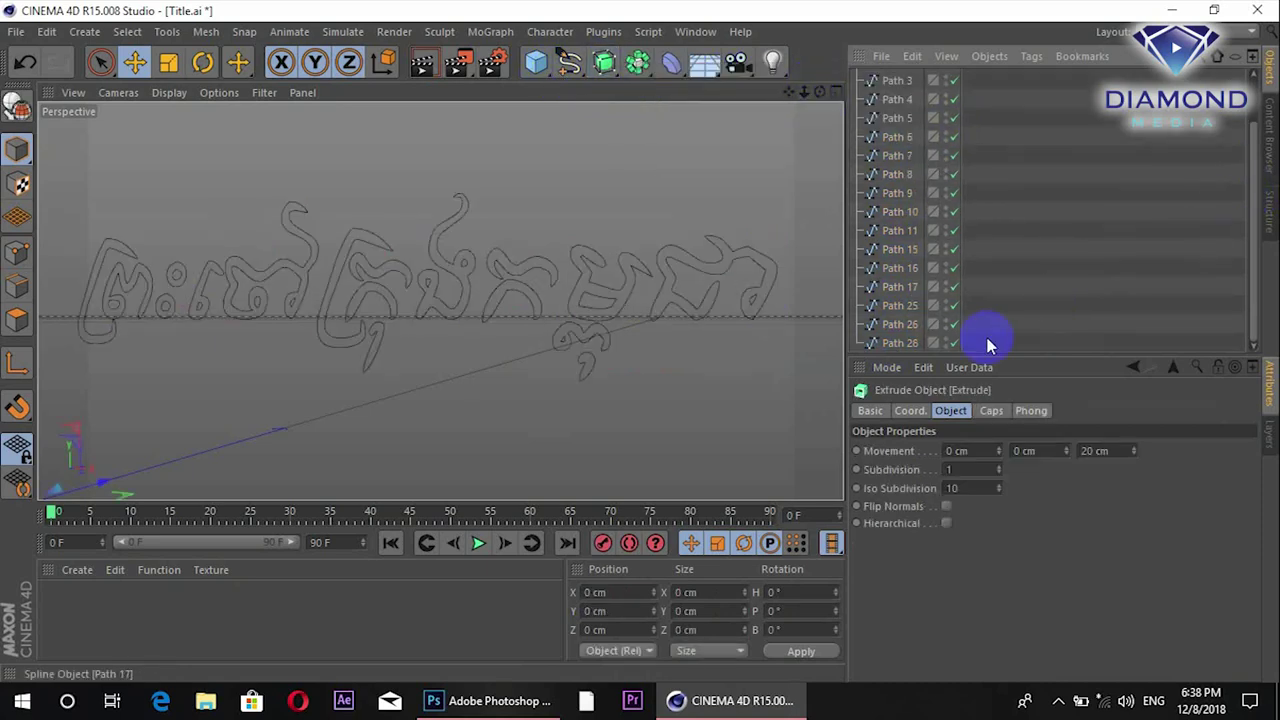
pyautogui.click(902, 344)
pyautogui.scroll(2, 1056, 204)
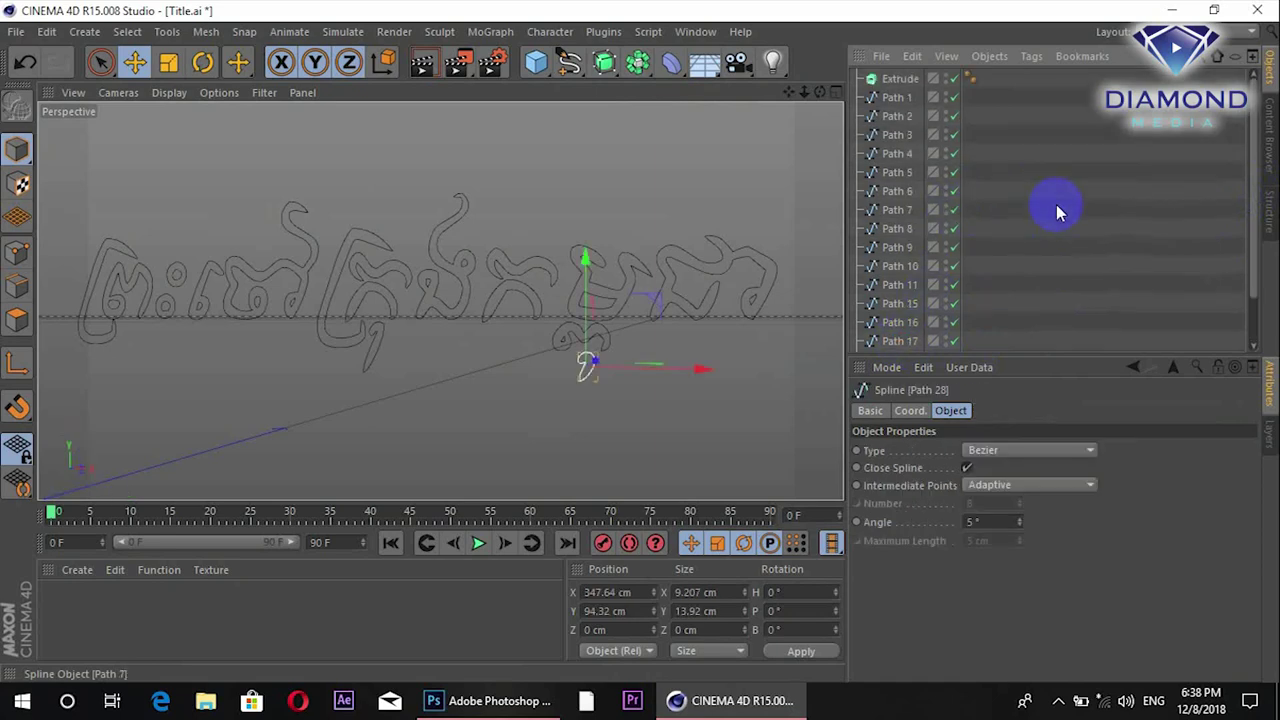
pyautogui.keyDown('shift'); pyautogui.click(902, 100); pyautogui.keyUp('shift')
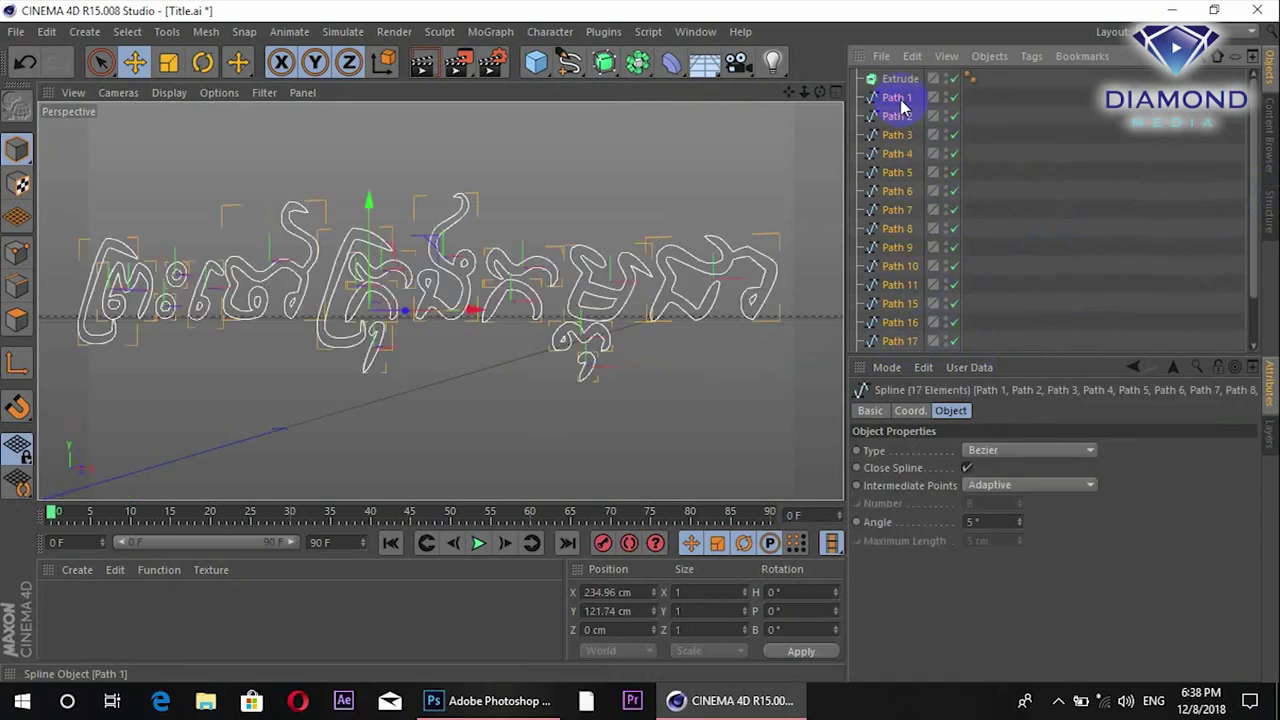
pyautogui.moveTo(903, 104); pyautogui.dragTo(893, 81)
pyautogui.moveTo(893, 81); pyautogui.dragTo(894, 84)
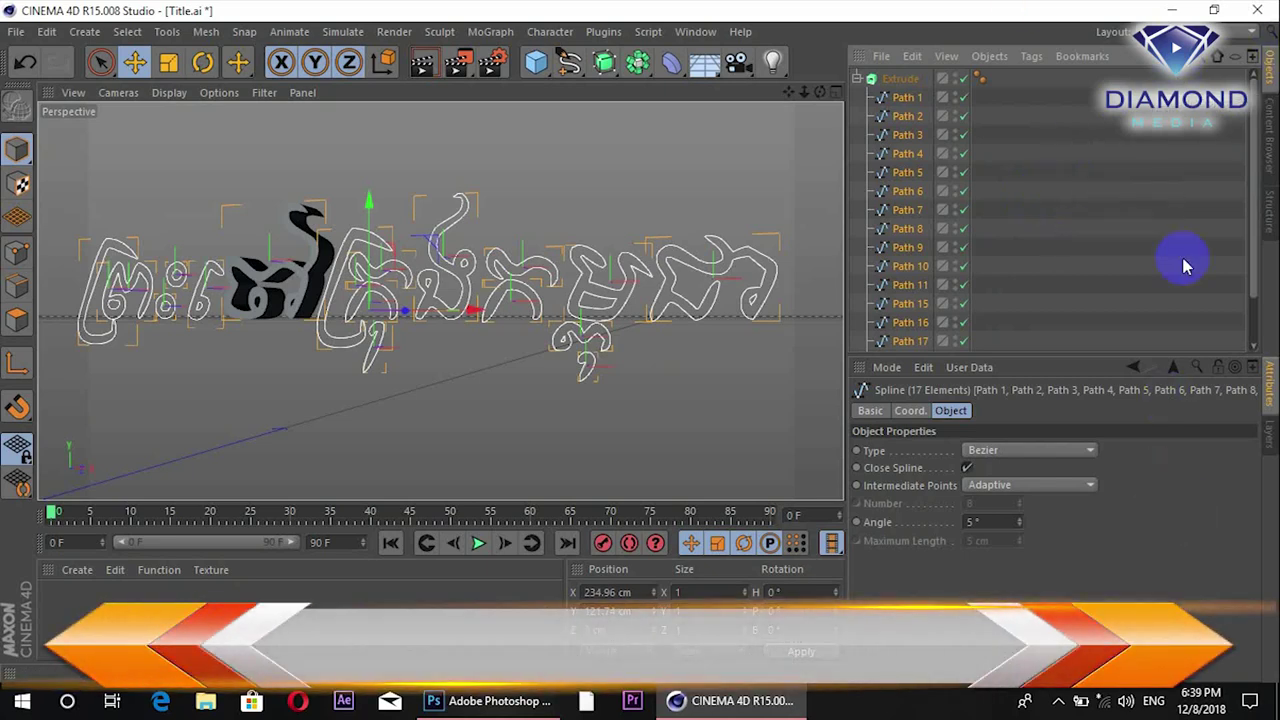
# Enable Hierarchical on the Extrude so every child path gets extruded
pyautogui.moveTo(1255, 140); pyautogui.dragTo(1254, 215)
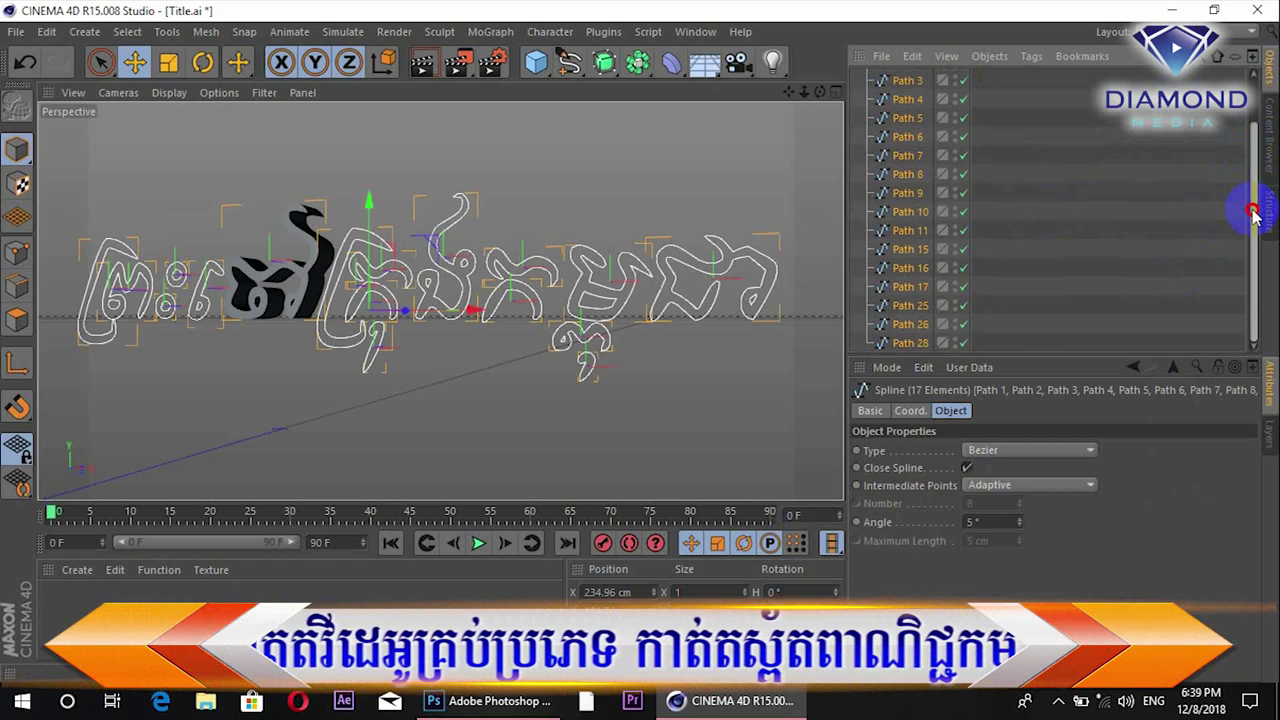
pyautogui.moveTo(1257, 170); pyautogui.dragTo(1257, 200)
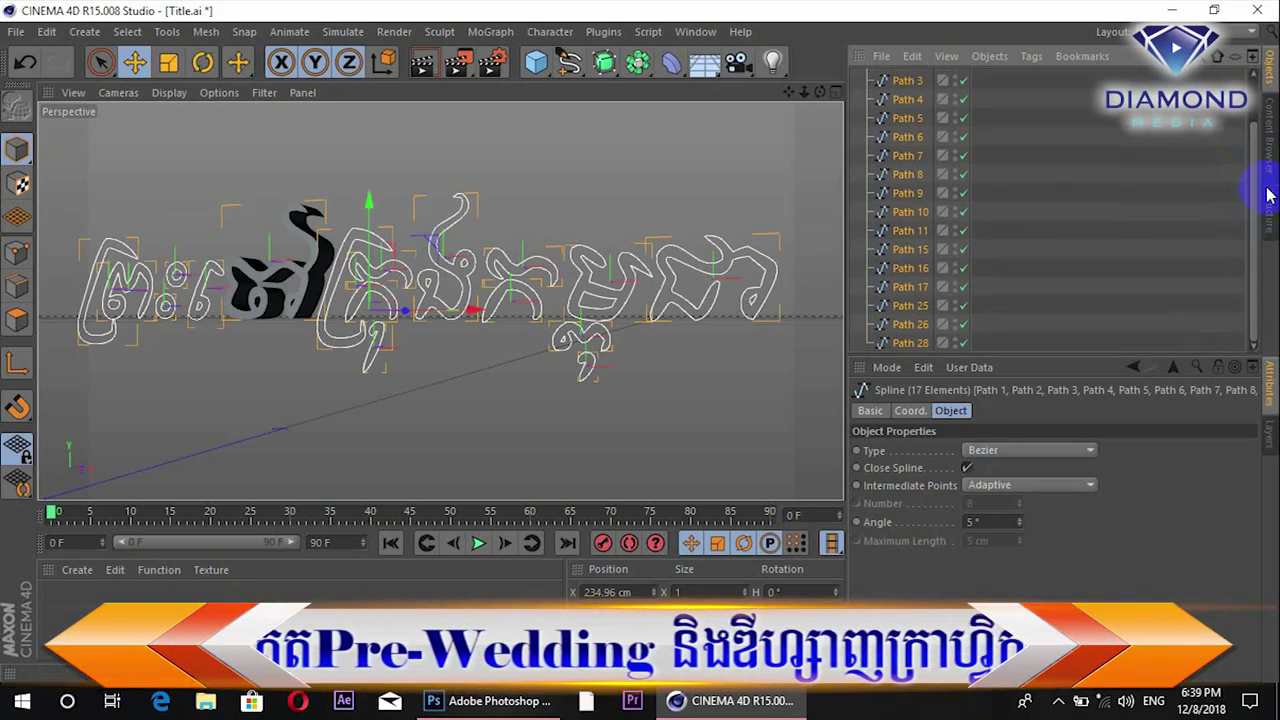
pyautogui.scroll(2, 895, 85)
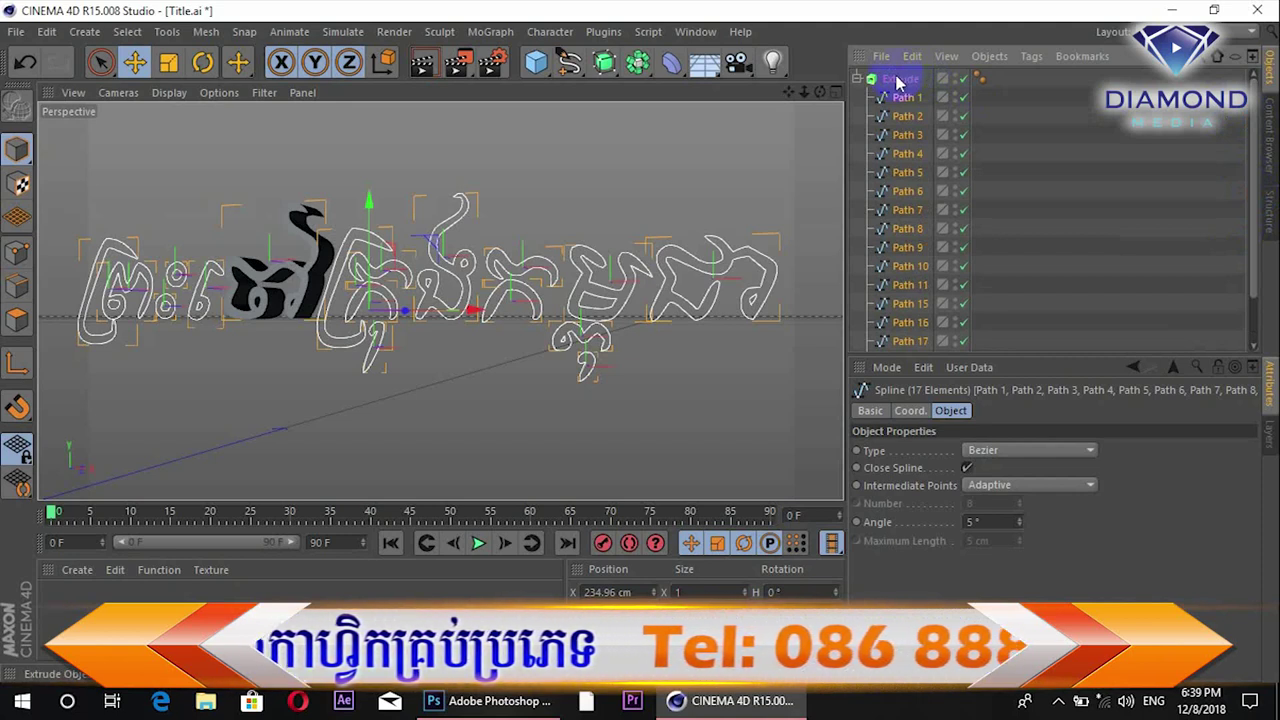
pyautogui.click(897, 82)
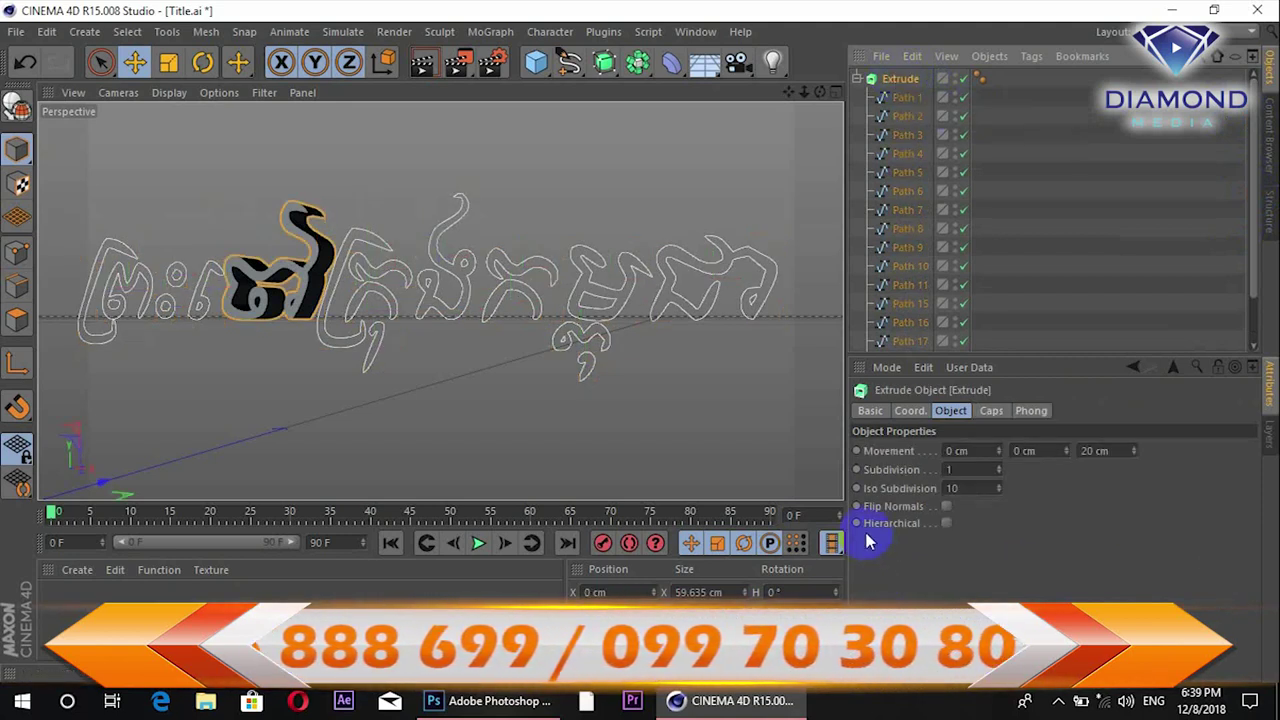
pyautogui.click(946, 523)
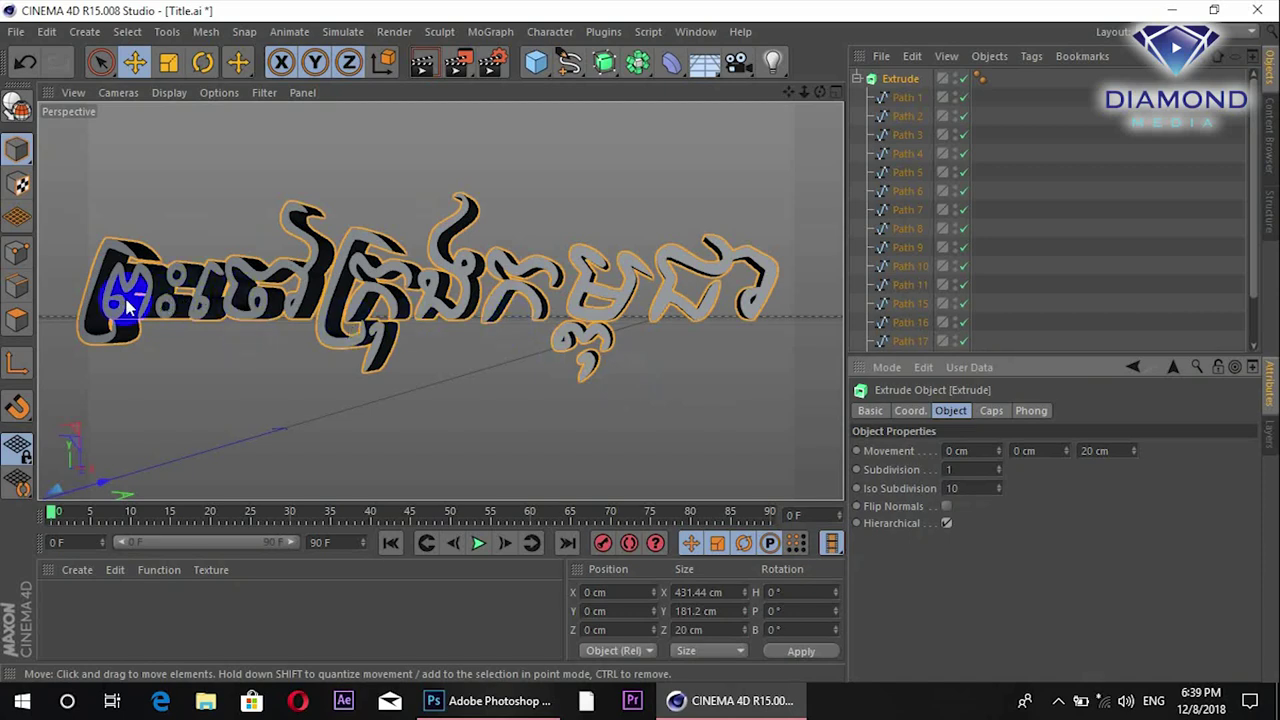
# Set the Extrude's Movement Z depth to 30 cm
pyautogui.scroll(3, 135, 310)
pyautogui.scroll(3, 145, 315)
pyautogui.scroll(3, 150, 328)
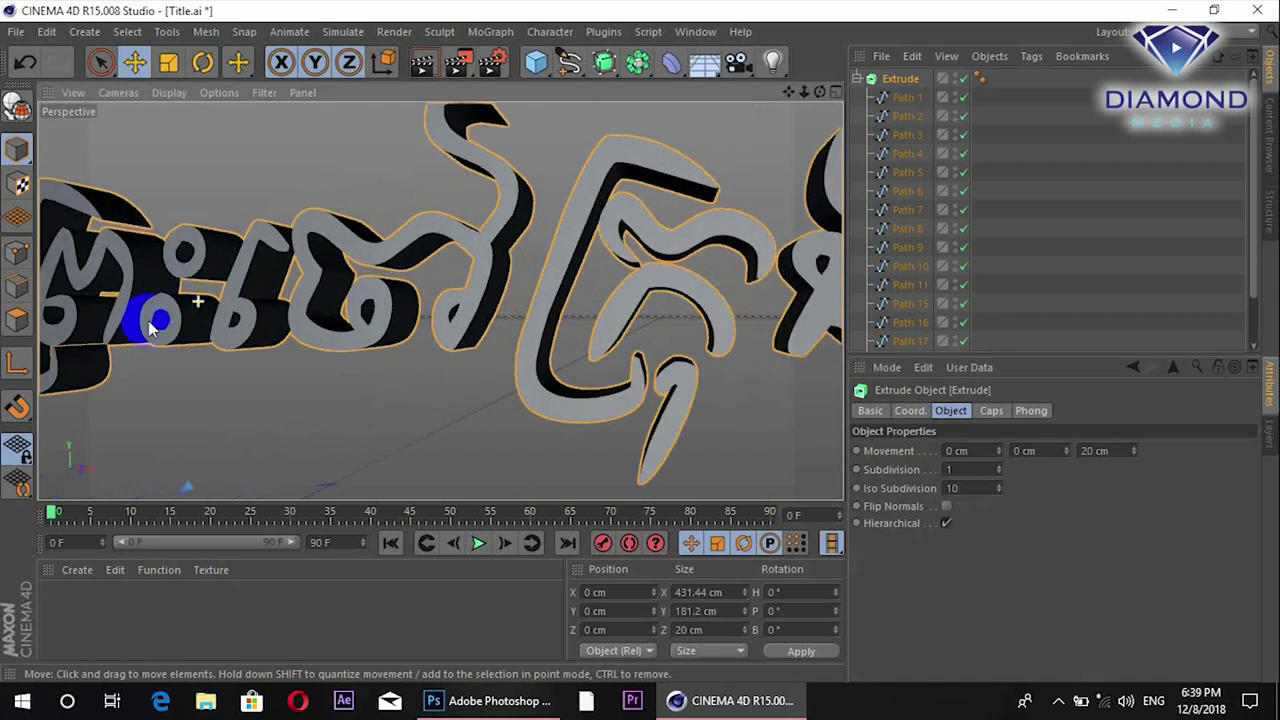
pyautogui.scroll(-2, 200, 325)
pyautogui.scroll(-4, 340, 320)
pyautogui.scroll(-1, 470, 347)
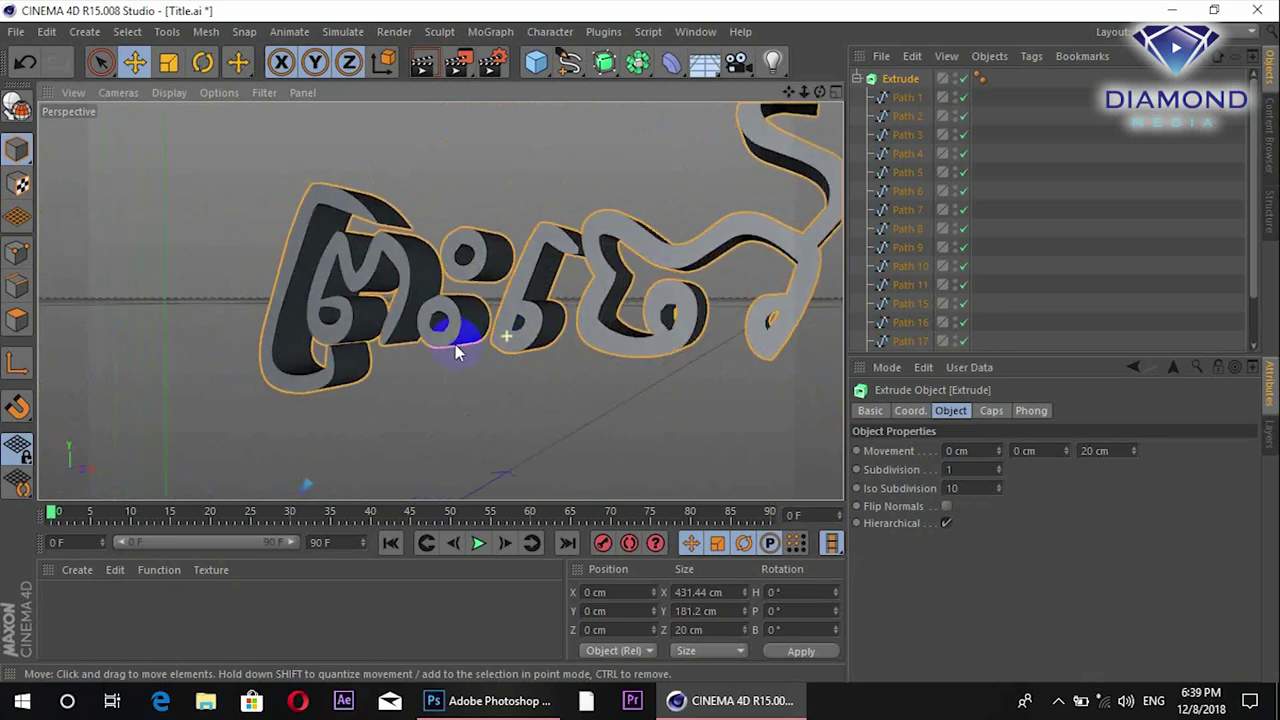
pyautogui.click(951, 418)
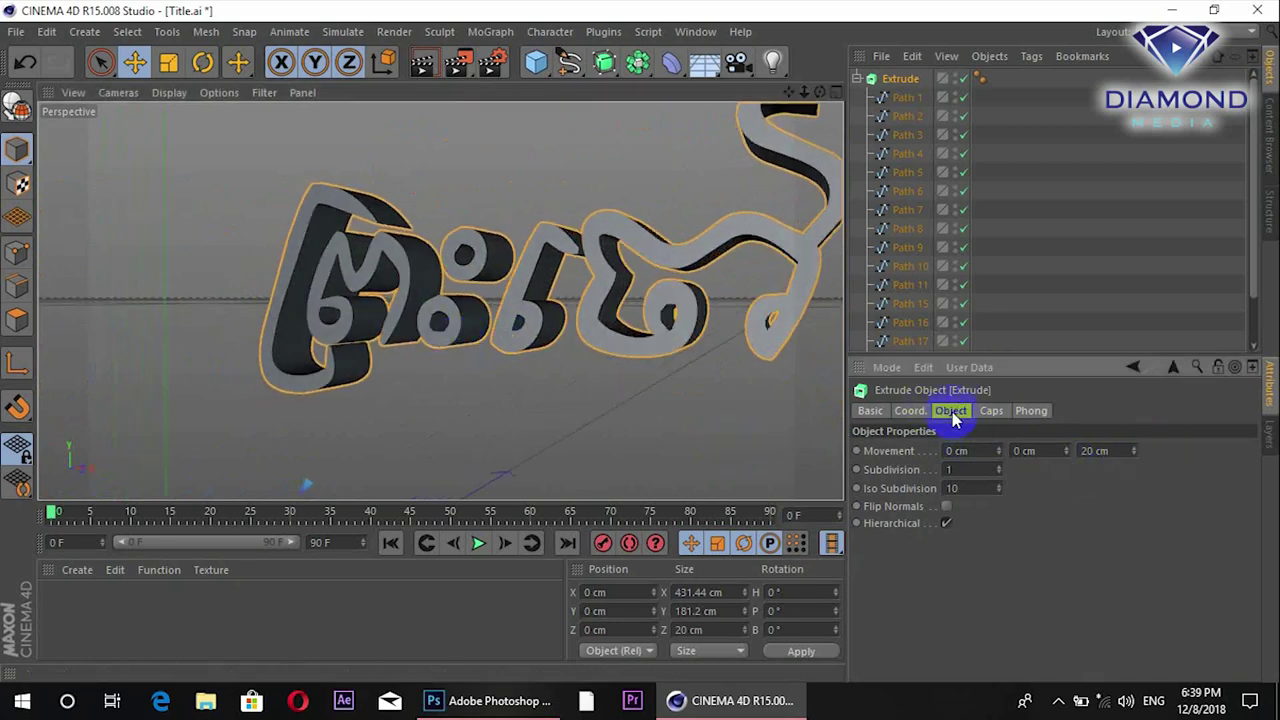
pyautogui.moveTo(1105, 451)
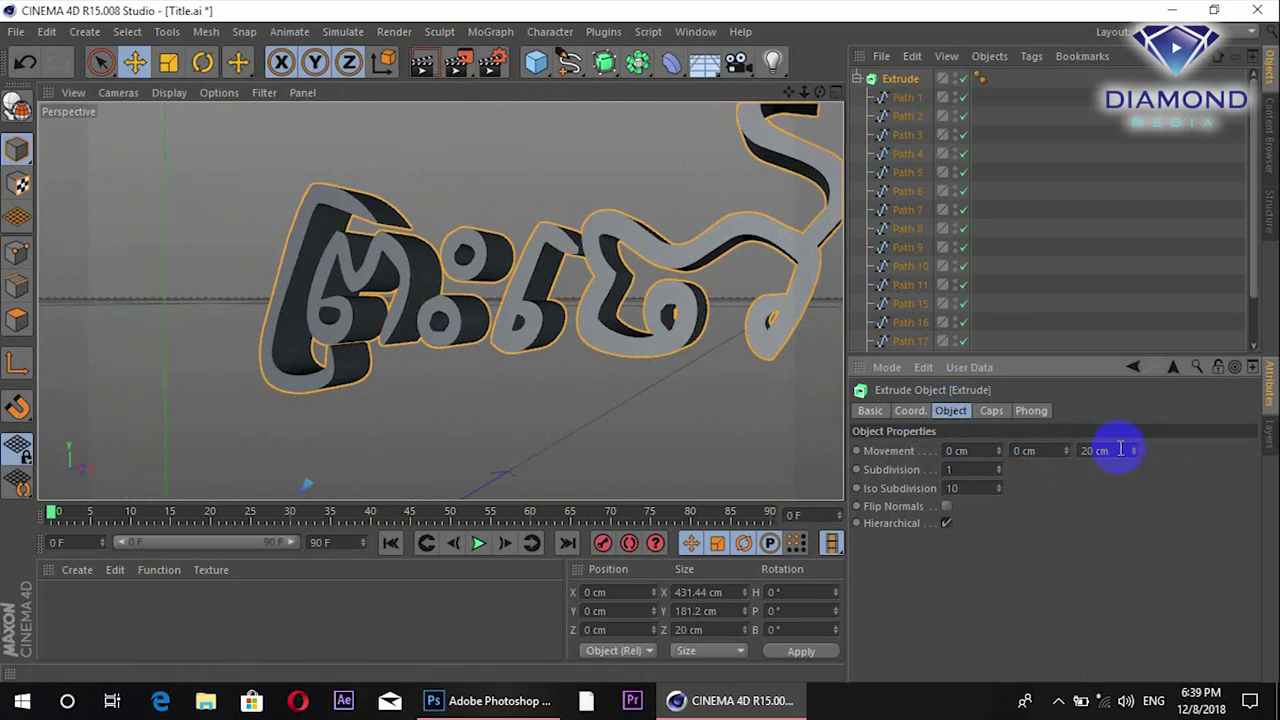
pyautogui.moveTo(1133, 452); pyautogui.dragTo(1133, 440)
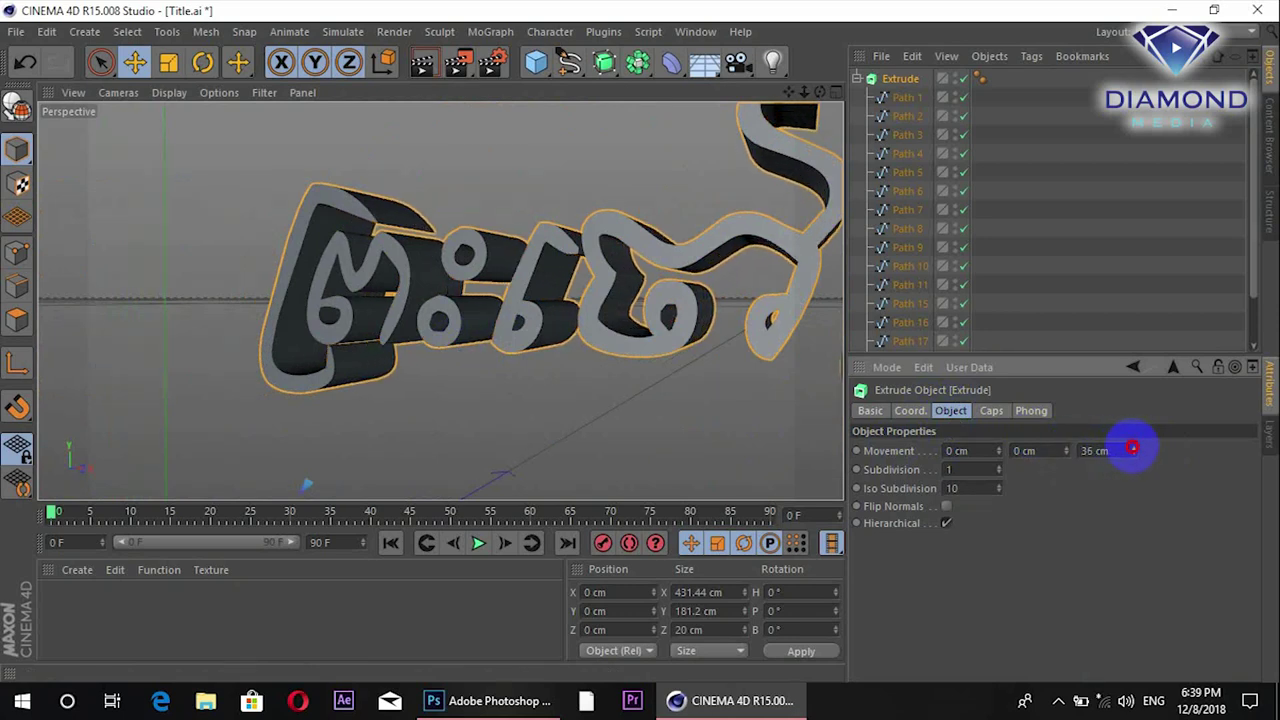
pyautogui.keyDown('alt'); pyautogui.moveTo(551, 372); pyautogui.dragTo(780, 350); pyautogui.keyUp('alt')
pyautogui.doubleClick(1095, 451)
pyautogui.click(1010, 451)
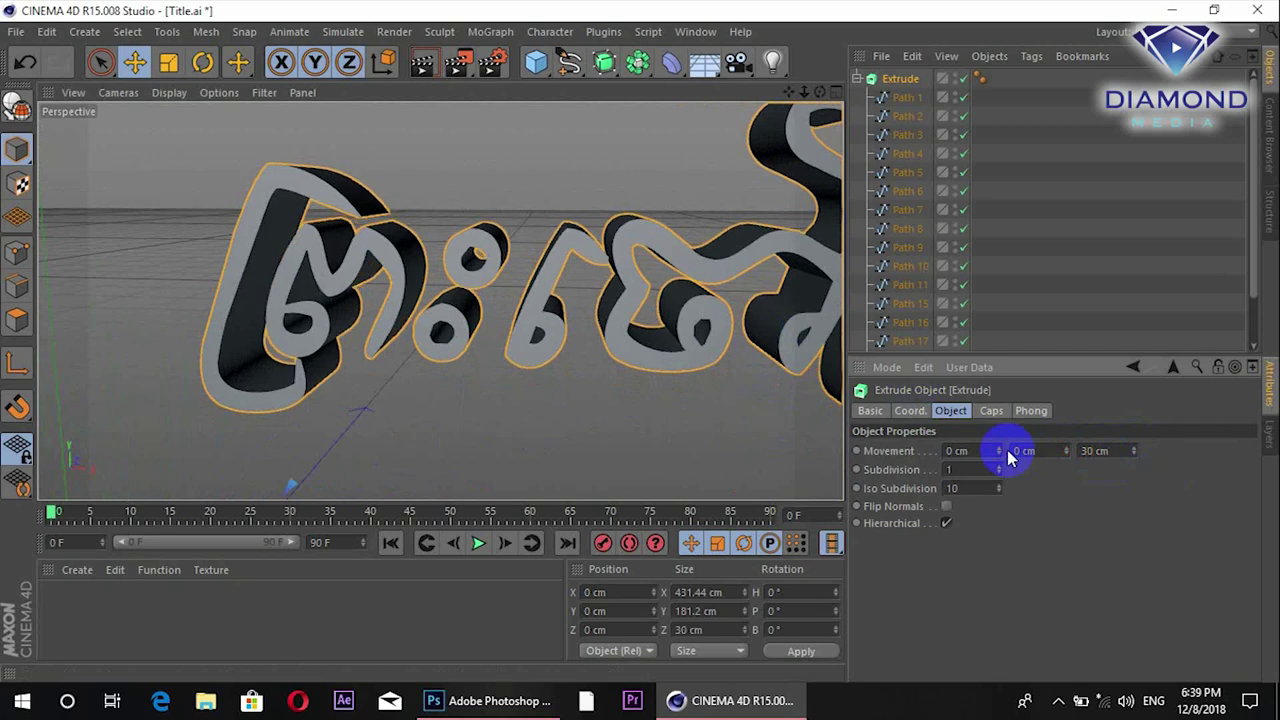
# Orbit closer to inspect the letters' thicker extruded sides
pyautogui.keyDown('alt'); pyautogui.moveTo(497, 199); pyautogui.dragTo(422, 340, button='right'); pyautogui.keyUp('alt')
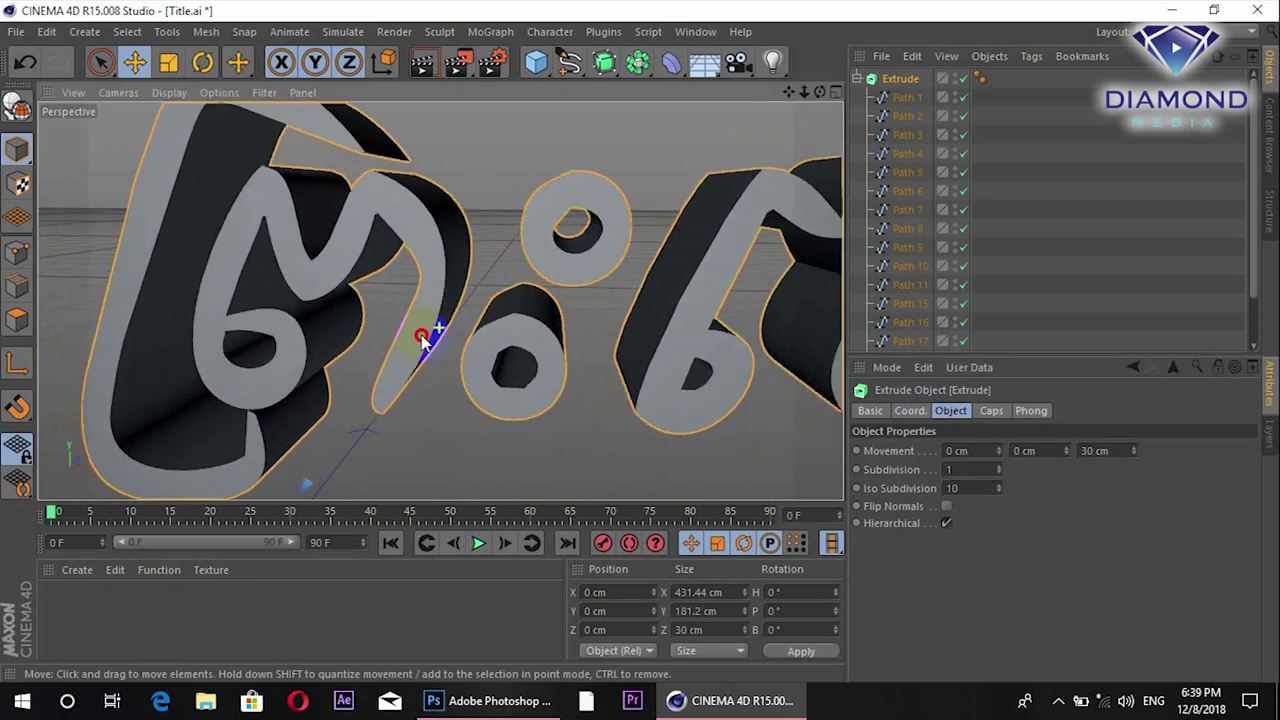
pyautogui.moveTo(415, 300)
pyautogui.keyDown('alt'); pyautogui.mouseDown()
pyautogui.moveTo(466, 266)
pyautogui.moveTo(457, 240)
pyautogui.moveTo(410, 292)
pyautogui.mouseUp(); pyautogui.keyUp('alt')
pyautogui.scroll(2, 410, 290)
pyautogui.scroll(2, 408, 290)
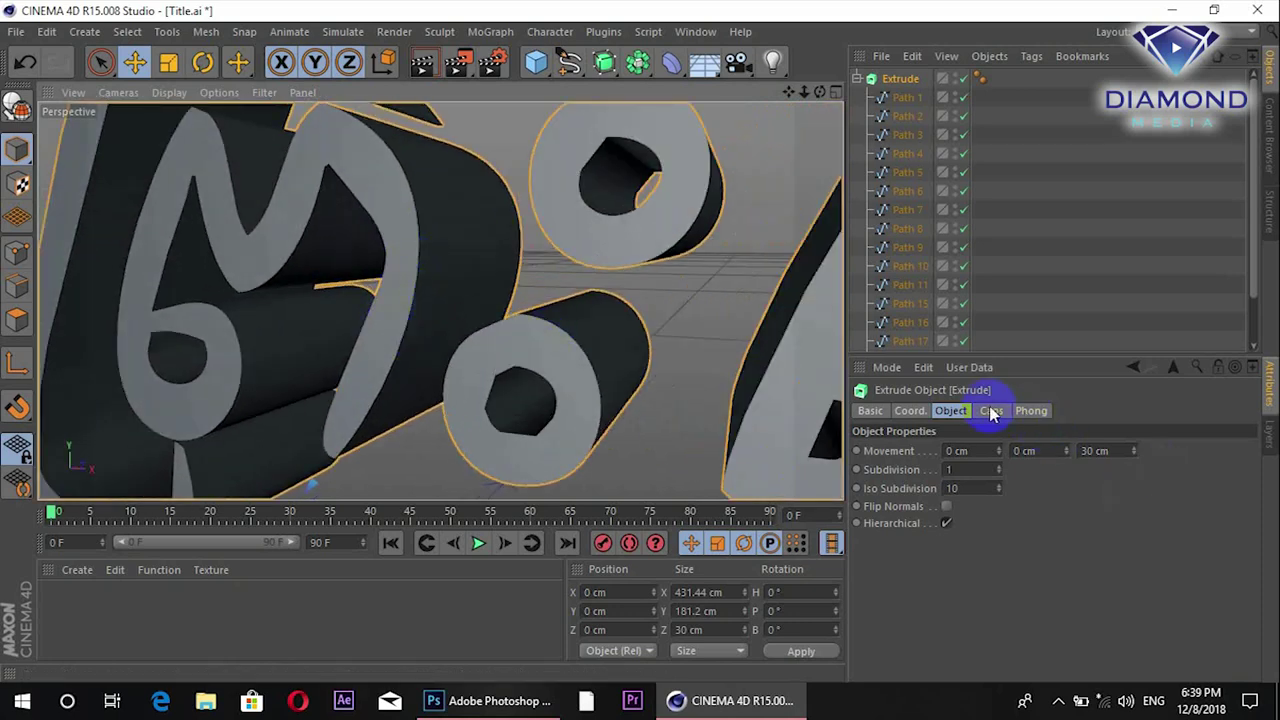
pyautogui.click(986, 411)
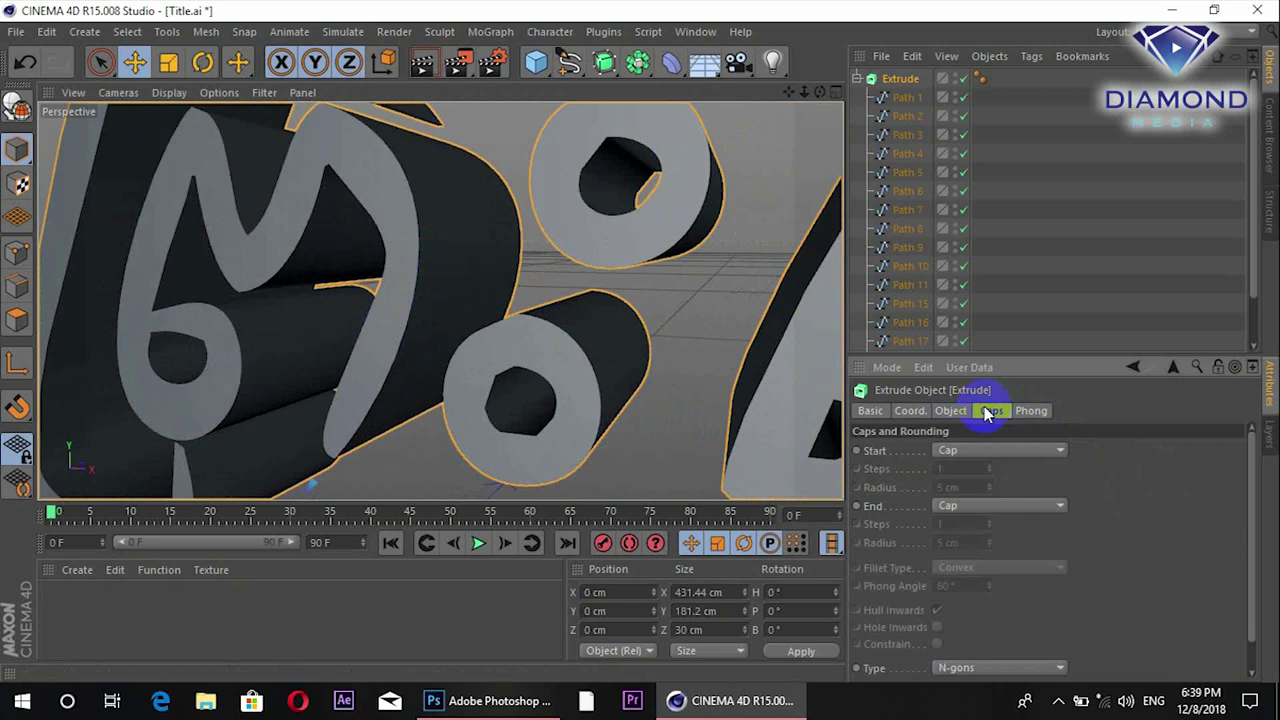
# Set the Start cap to Fillet Cap with a 2 cm radius and check the rounded front edges
pyautogui.click(952, 452)
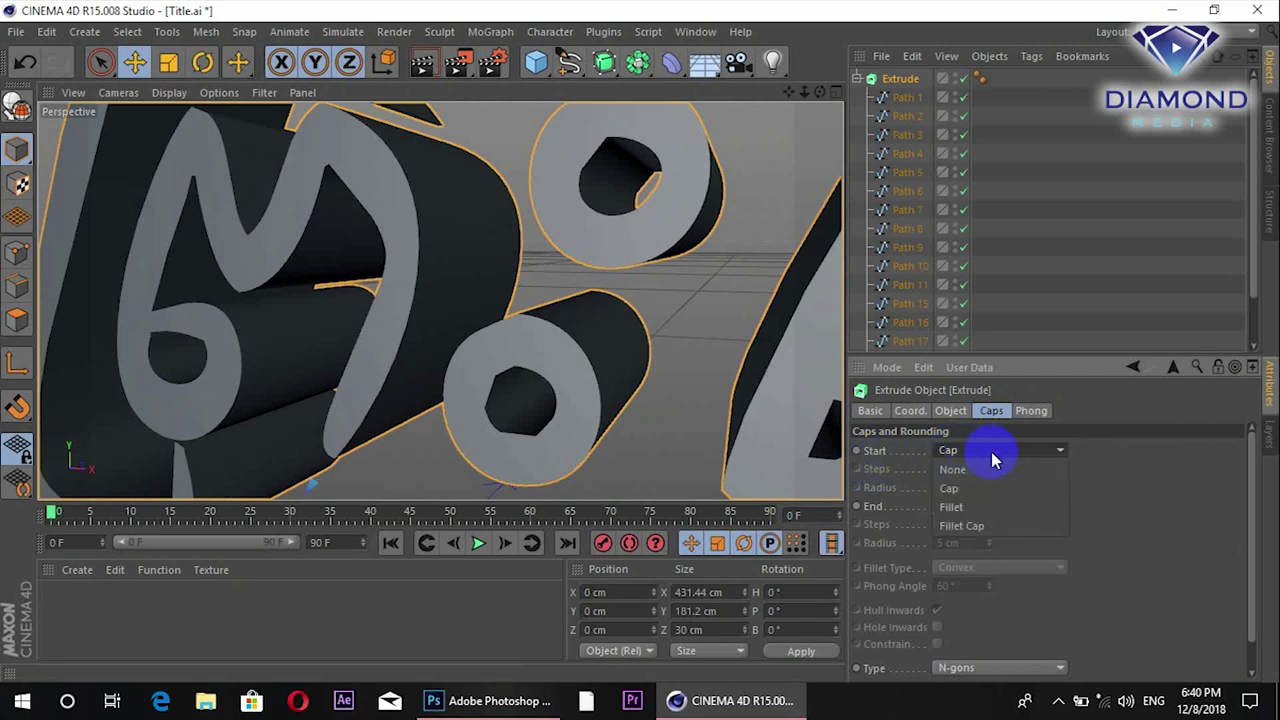
pyautogui.click(962, 527)
pyautogui.keyDown('alt'); pyautogui.moveTo(321, 269); pyautogui.dragTo(432, 226); pyautogui.keyUp('alt')
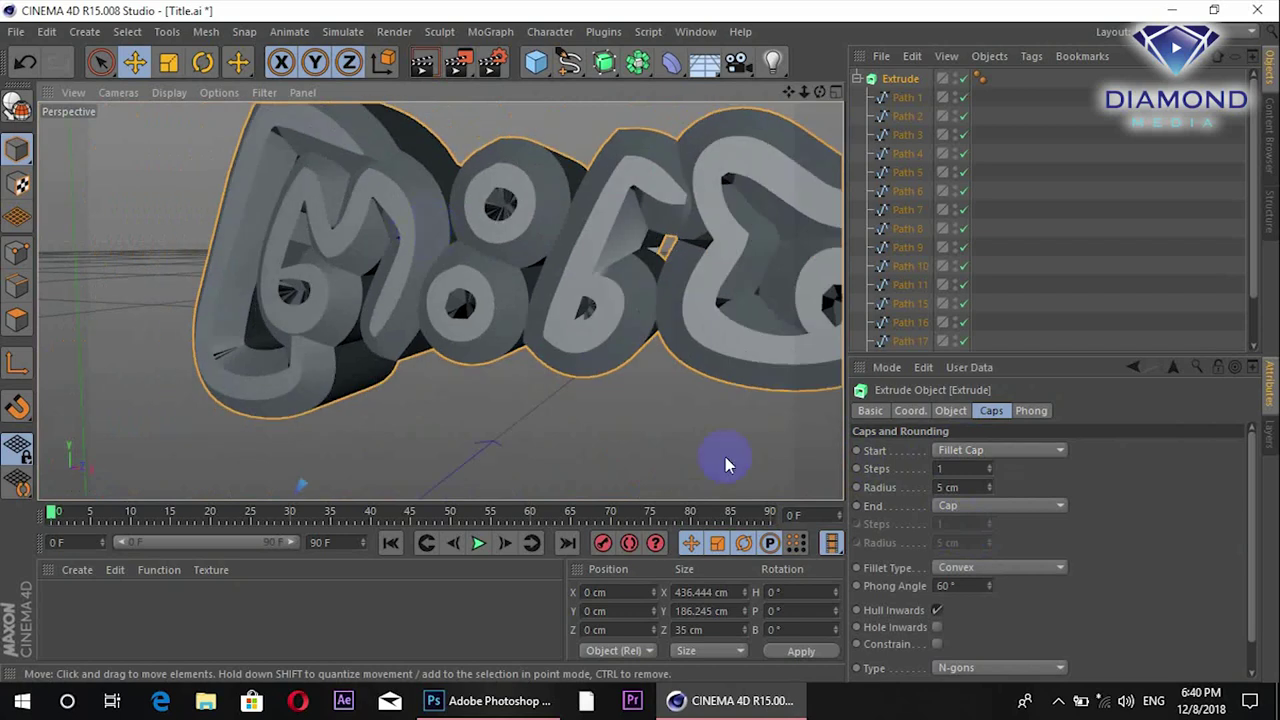
pyautogui.click(950, 505)
pyautogui.doubleClick(948, 487)
pyautogui.write('2')
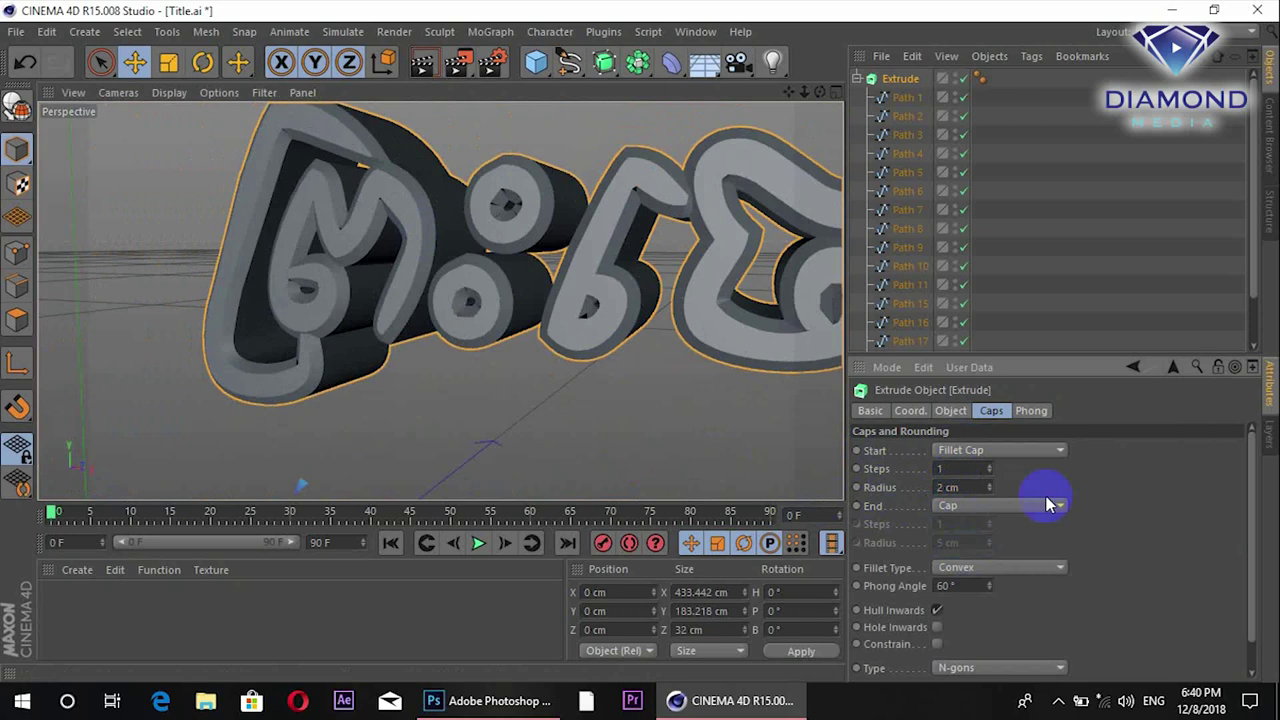
pyautogui.keyDown('alt'); pyautogui.moveTo(457, 300); pyautogui.dragTo(580, 303); pyautogui.keyUp('alt')
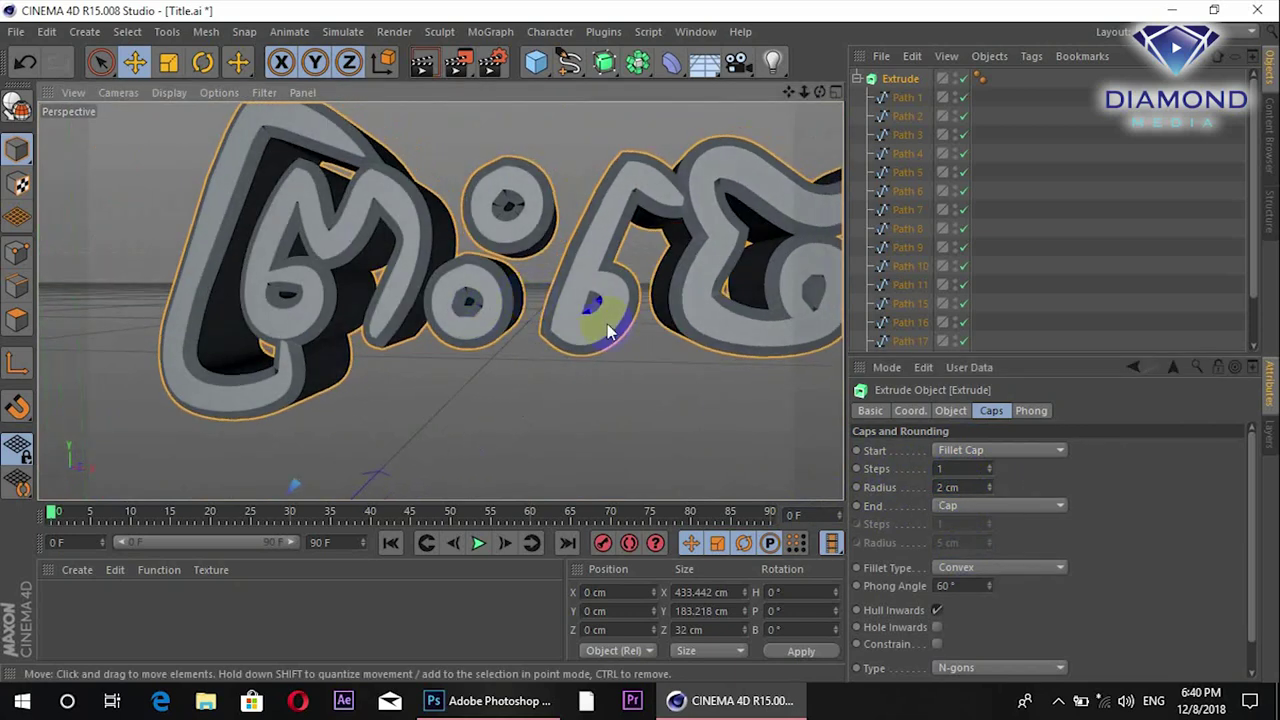
pyautogui.moveTo(676, 291)
pyautogui.keyDown('alt'); pyautogui.mouseDown()
pyautogui.moveTo(697, 277)
pyautogui.moveTo(243, 307)
pyautogui.moveTo(348, 300)
pyautogui.moveTo(217, 297)
pyautogui.moveTo(163, 323)
pyautogui.moveTo(440, 303)
pyautogui.moveTo(391, 366)
pyautogui.moveTo(524, 344)
pyautogui.mouseUp(); pyautogui.keyUp('alt')
pyautogui.moveTo(344, 418)
pyautogui.keyDown('alt'); pyautogui.mouseDown()
pyautogui.moveTo(686, 300)
pyautogui.moveTo(212, 375)
pyautogui.moveTo(613, 357)
pyautogui.mouseUp(); pyautogui.keyUp('alt')
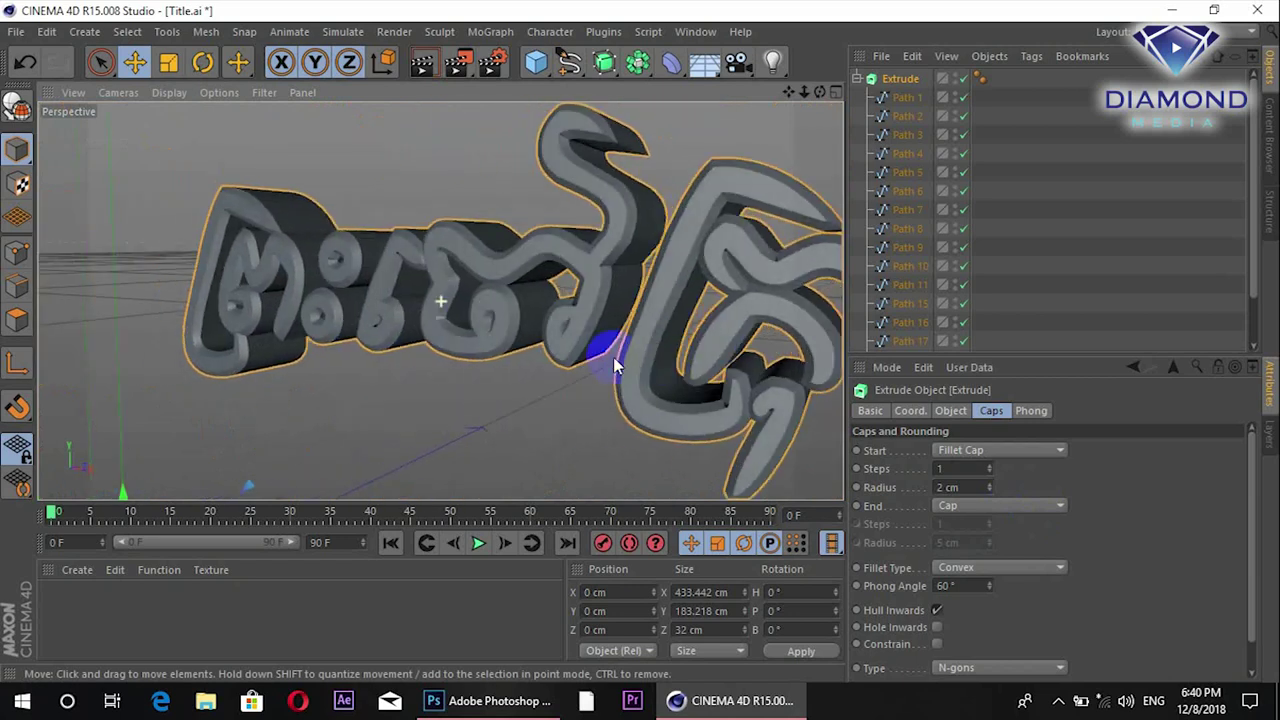
# Set the End cap to Fillet Cap with a 2 cm radius and zoom in on the rounded letters
pyautogui.click(975, 513)
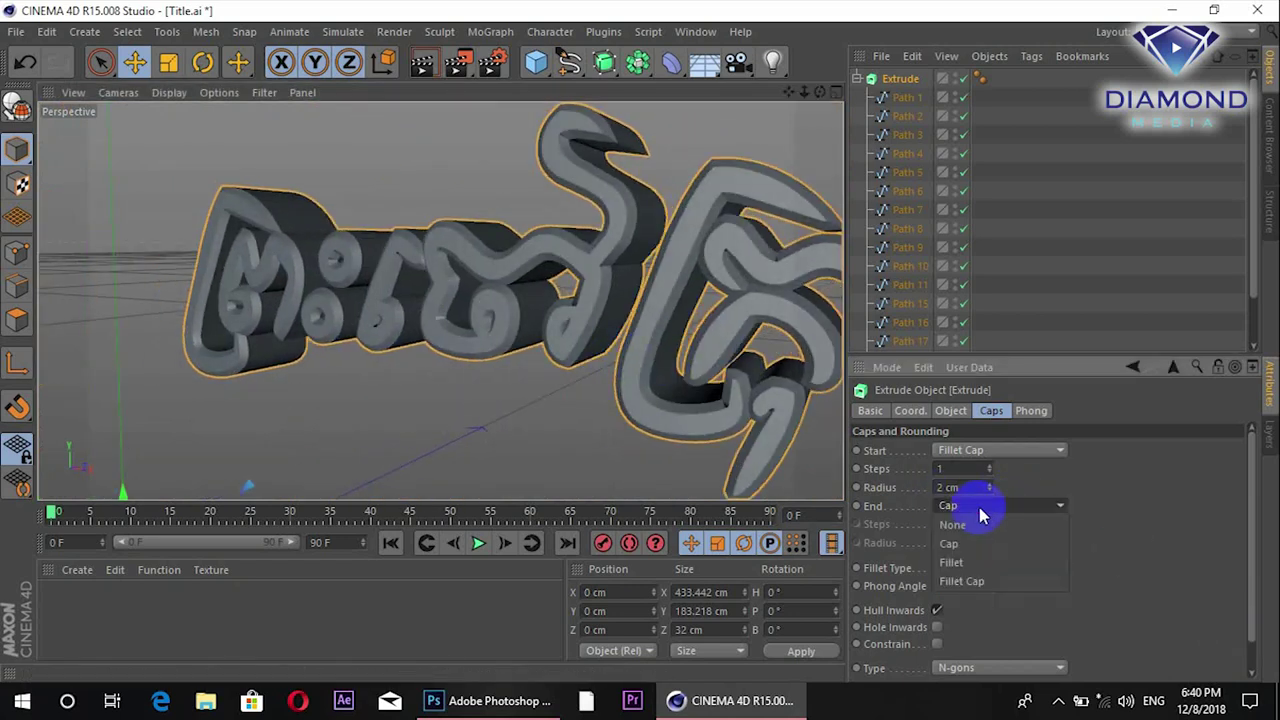
pyautogui.click(960, 585)
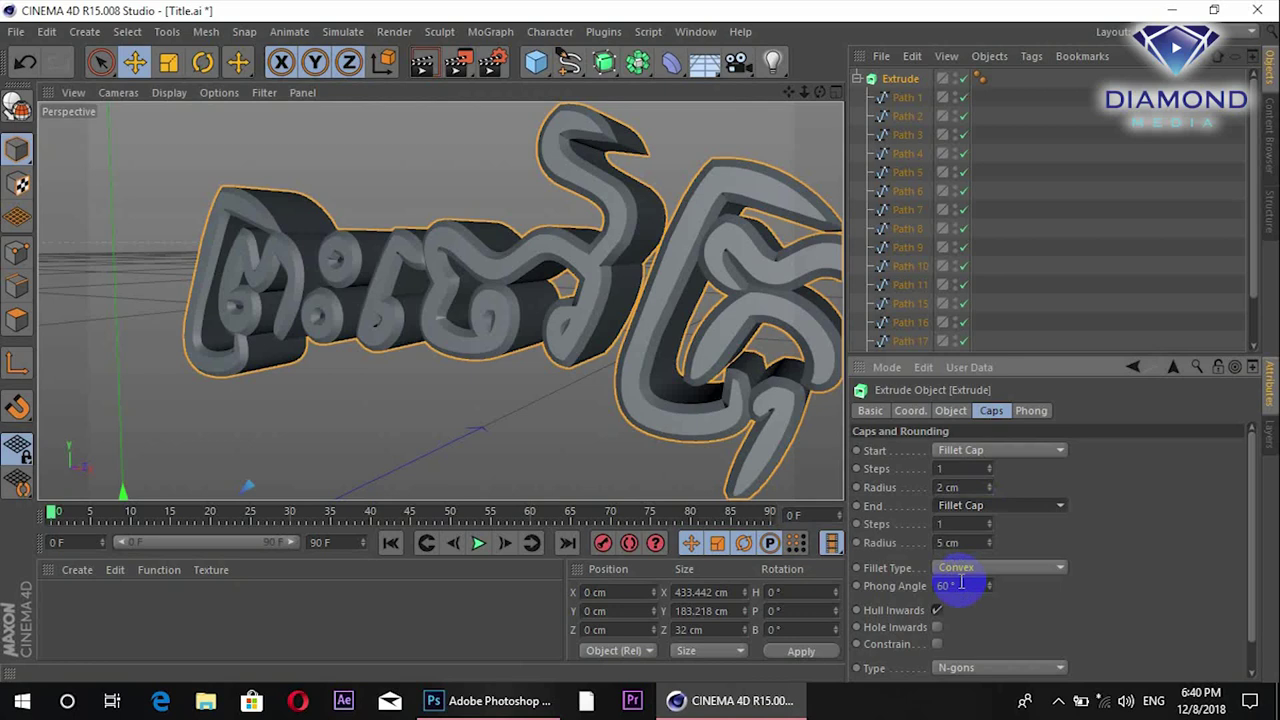
pyautogui.doubleClick(950, 542)
pyautogui.write('2')
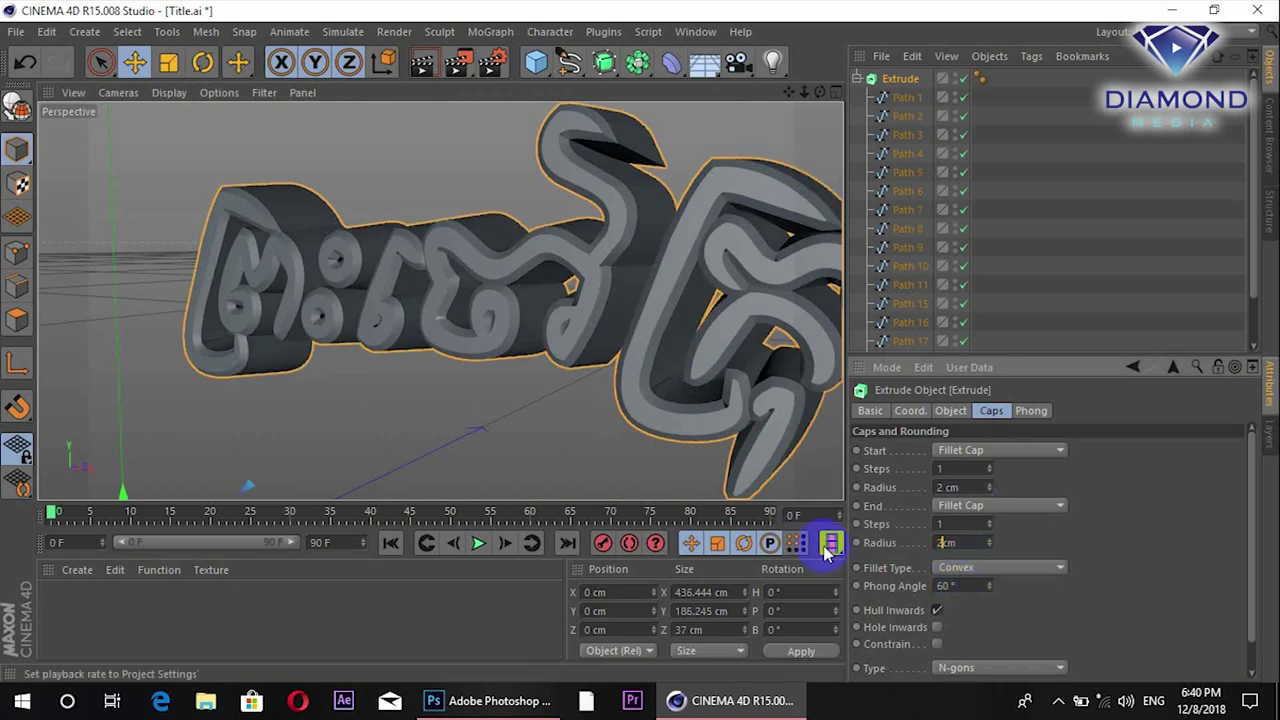
pyautogui.moveTo(591, 337)
pyautogui.keyDown('alt'); pyautogui.mouseDown()
pyautogui.moveTo(538, 356)
pyautogui.moveTo(657, 337)
pyautogui.moveTo(651, 348)
pyautogui.moveTo(503, 343)
pyautogui.mouseUp(); pyautogui.keyUp('alt')
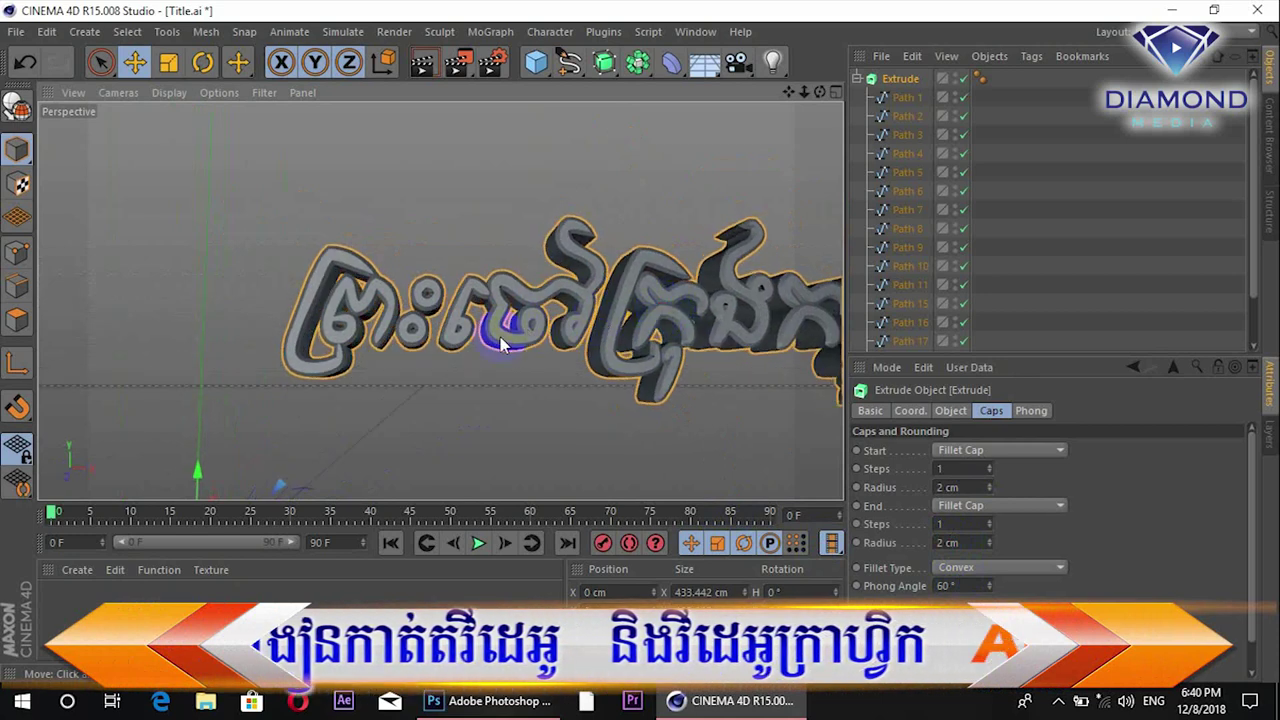
pyautogui.scroll(2, 503, 343)
pyautogui.scroll(2, 500, 349)
pyautogui.keyDown('alt'); pyautogui.moveTo(366, 351); pyautogui.dragTo(540, 375); pyautogui.keyUp('alt')
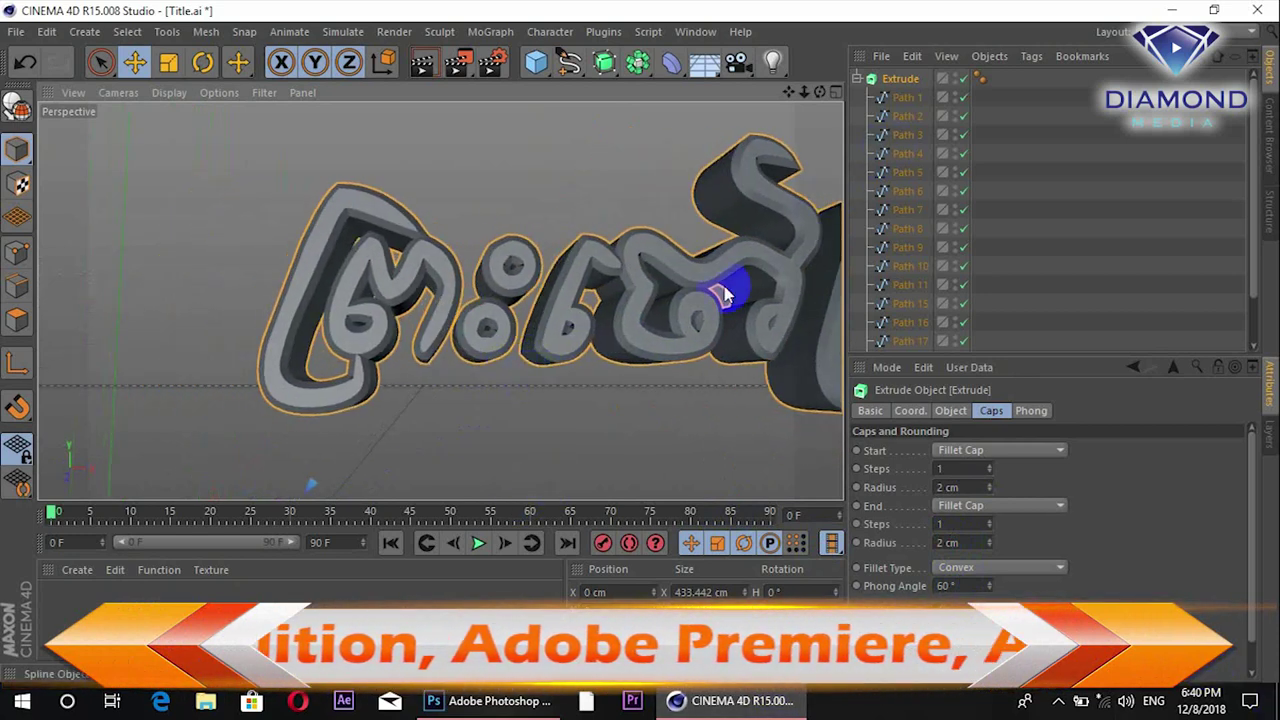
pyautogui.scroll(1, 488, 305)
pyautogui.scroll(1, 470, 320)
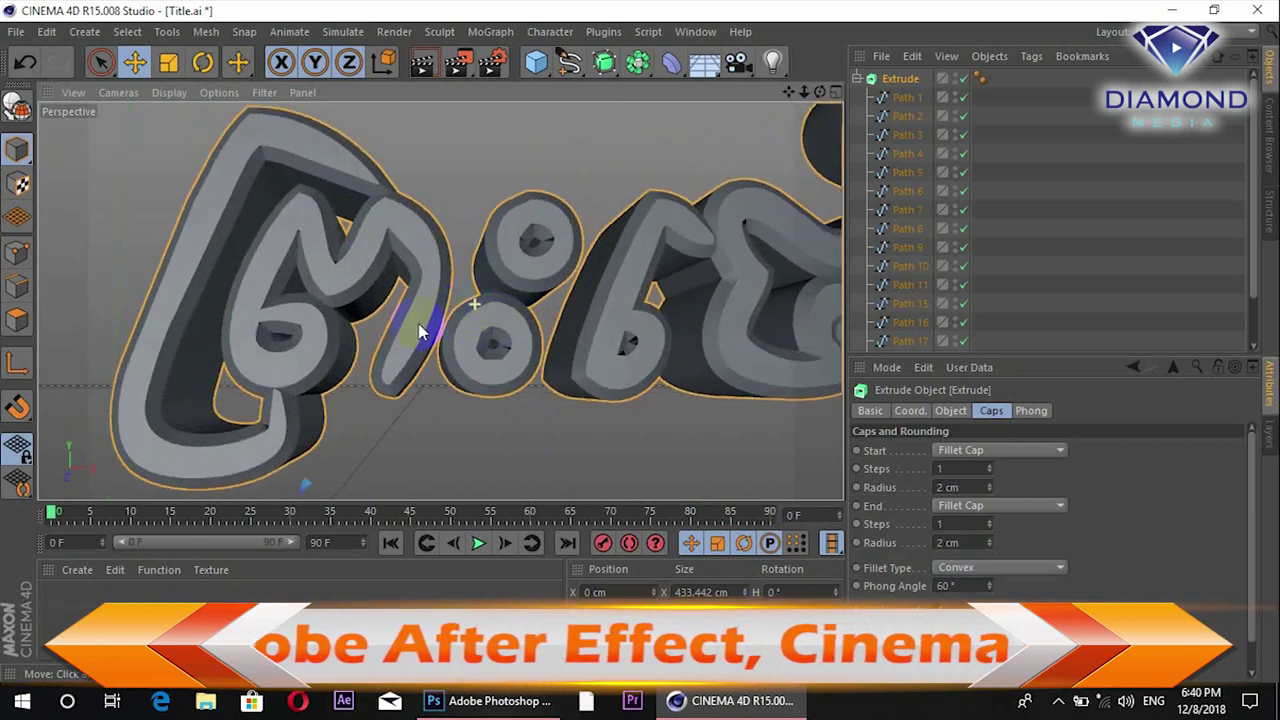
pyautogui.scroll(1, 500, 330)
pyautogui.scroll(2, 545, 330)
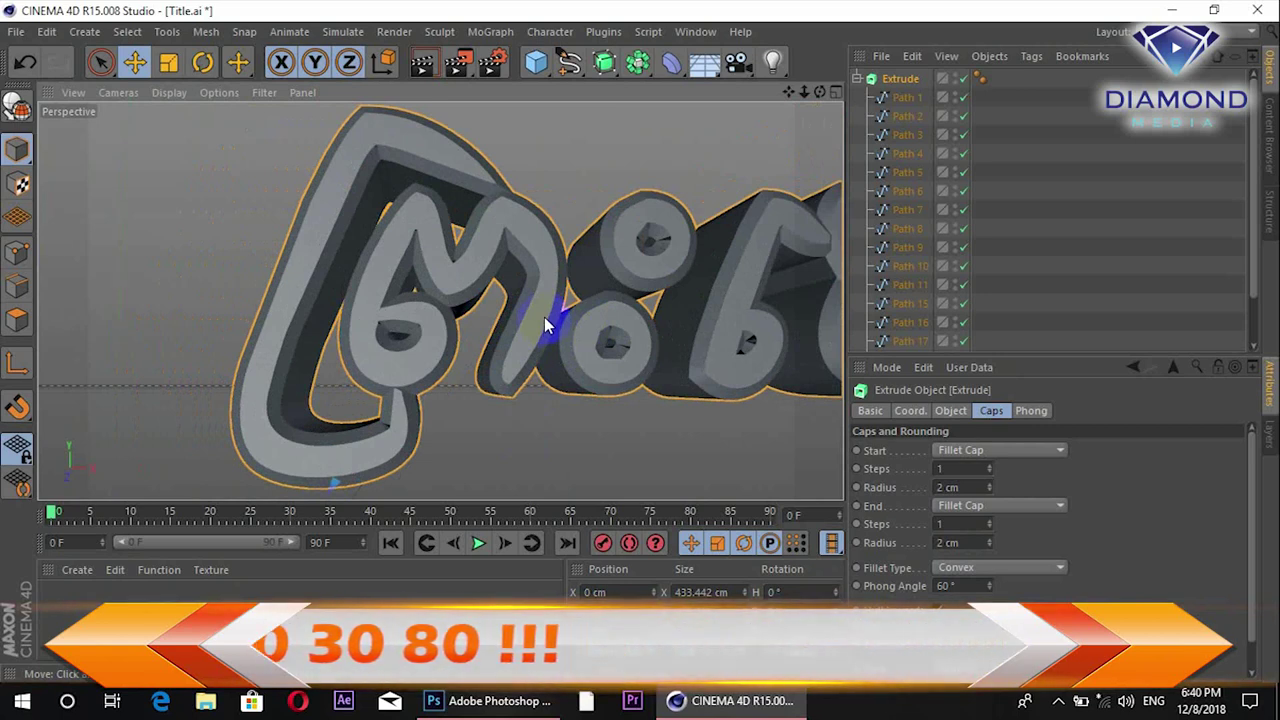
pyautogui.scroll(-1, 545, 325)
pyautogui.scroll(-2, 538, 320)
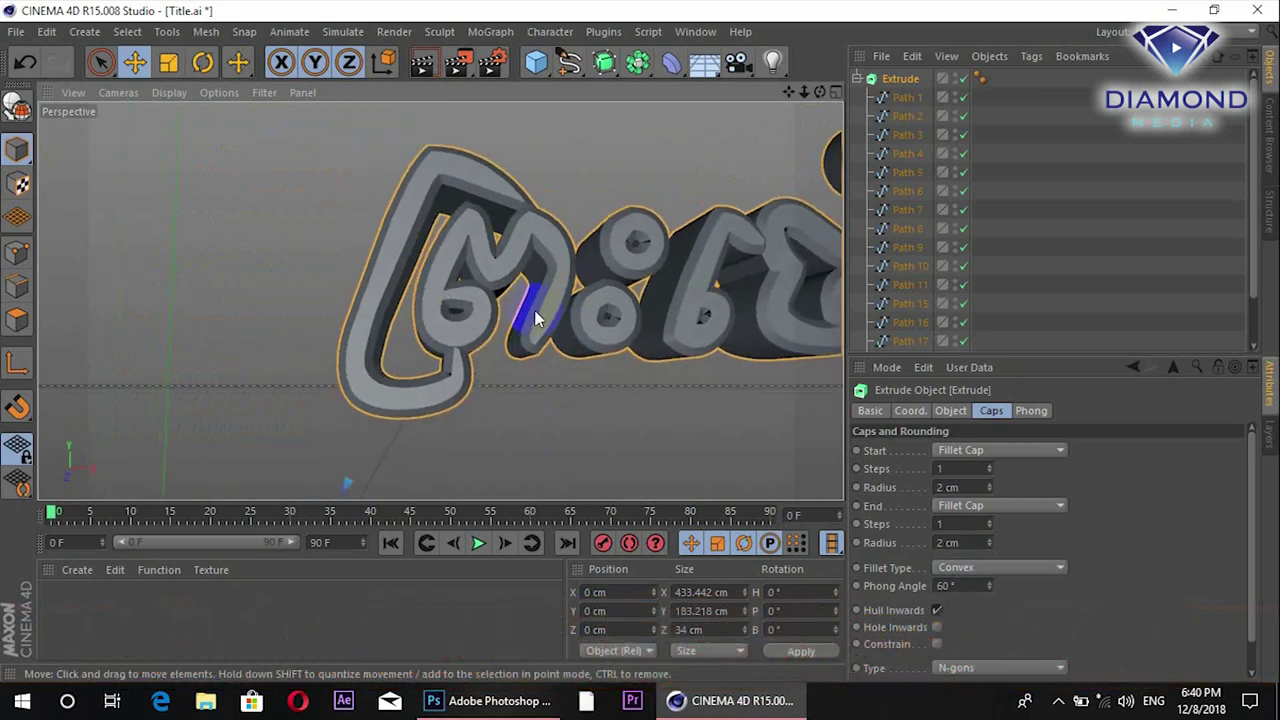
pyautogui.scroll(1, 535, 315)
pyautogui.scroll(1, 540, 295)
pyautogui.scroll(2, 552, 255)
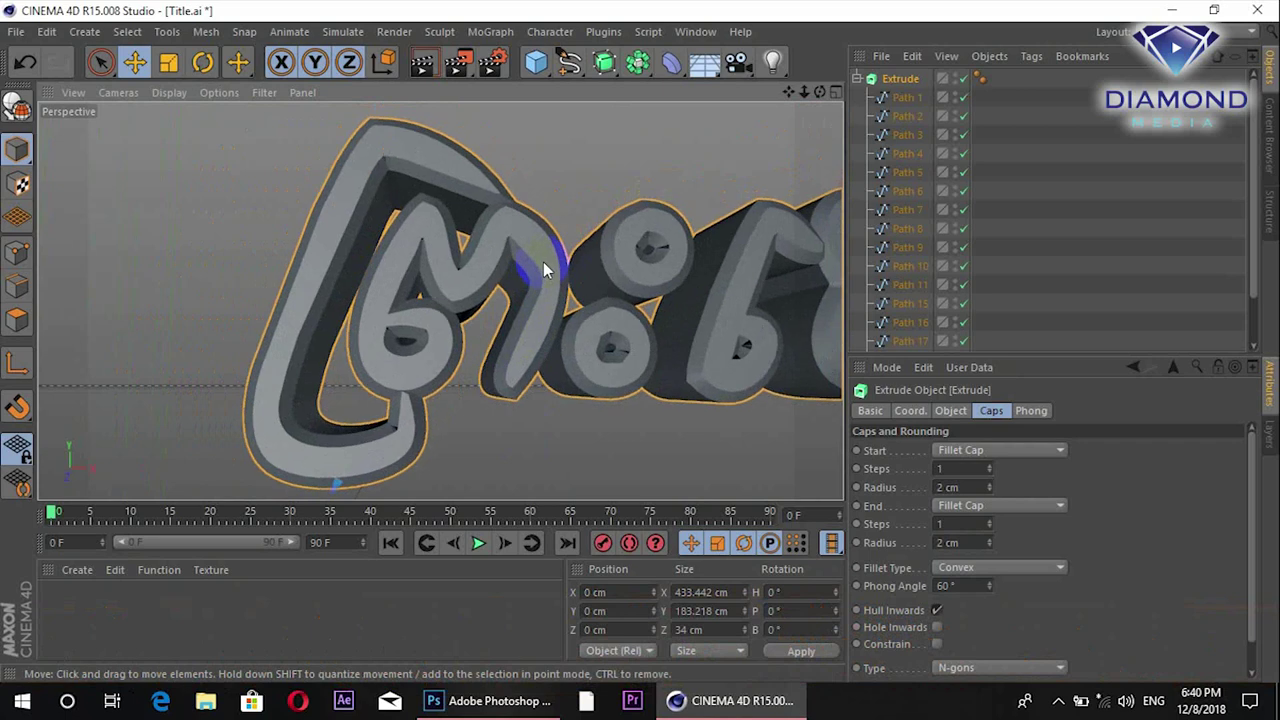
# Create a blank material and browse the Content Browser to Presets > Prime > Materials > Misc
pyautogui.click(75, 577)
pyautogui.moveTo(98, 435)
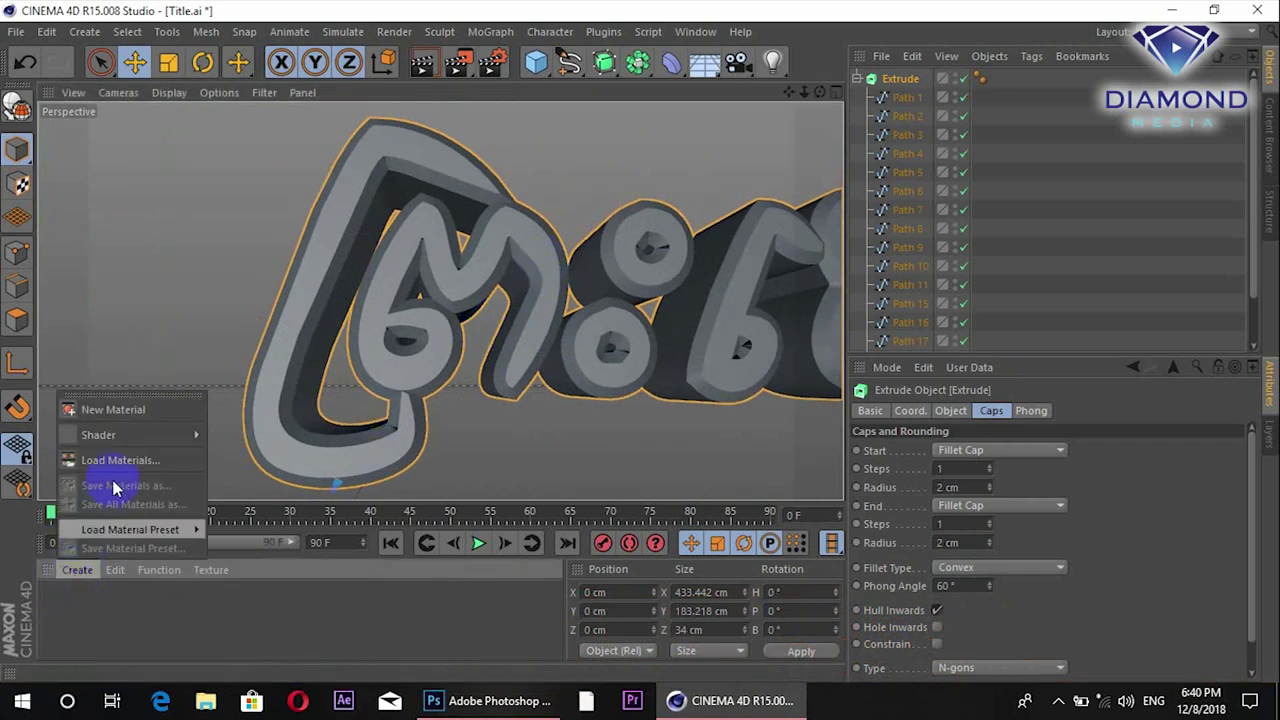
pyautogui.click(136, 410)
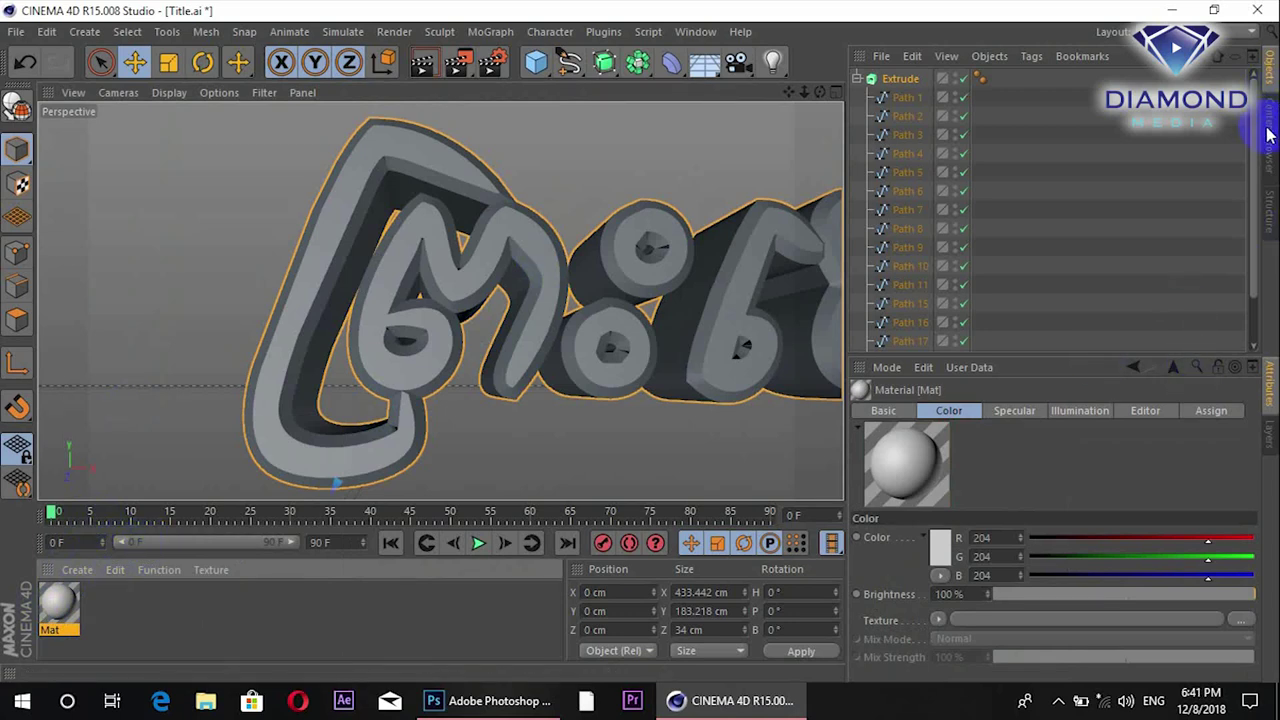
pyautogui.click(1268, 135)
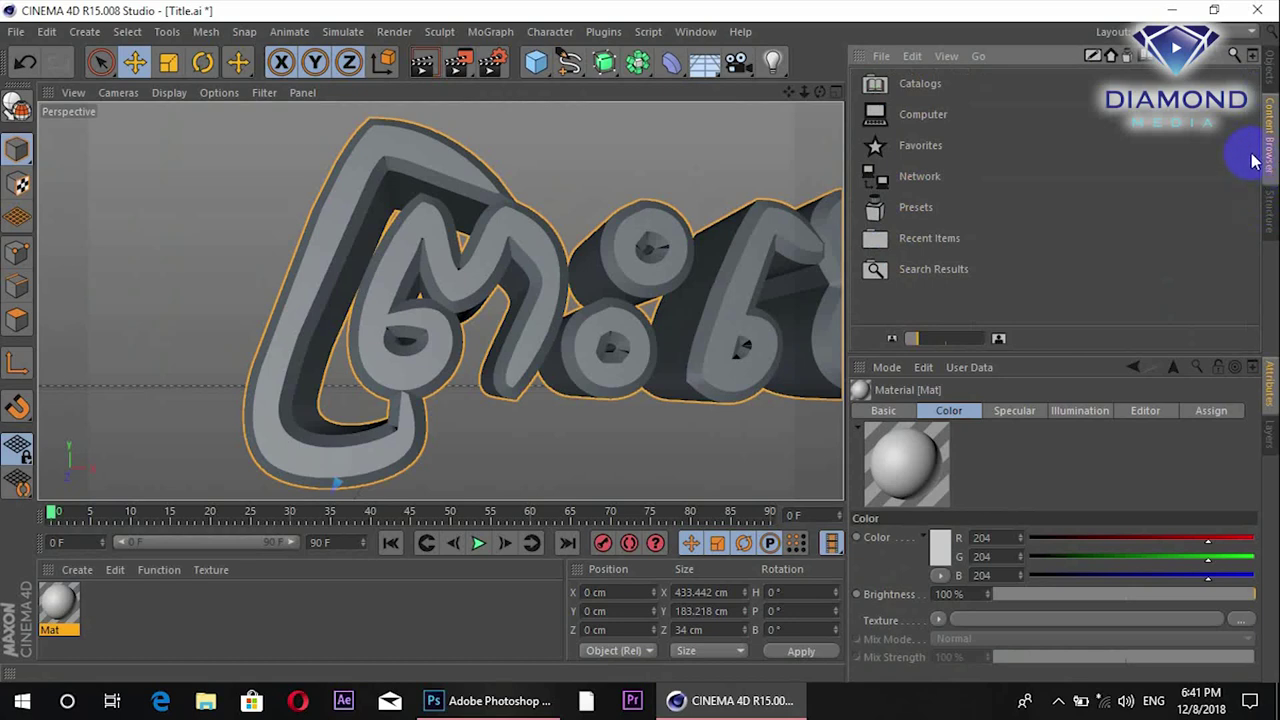
pyautogui.click(915, 208)
pyautogui.click(915, 207)
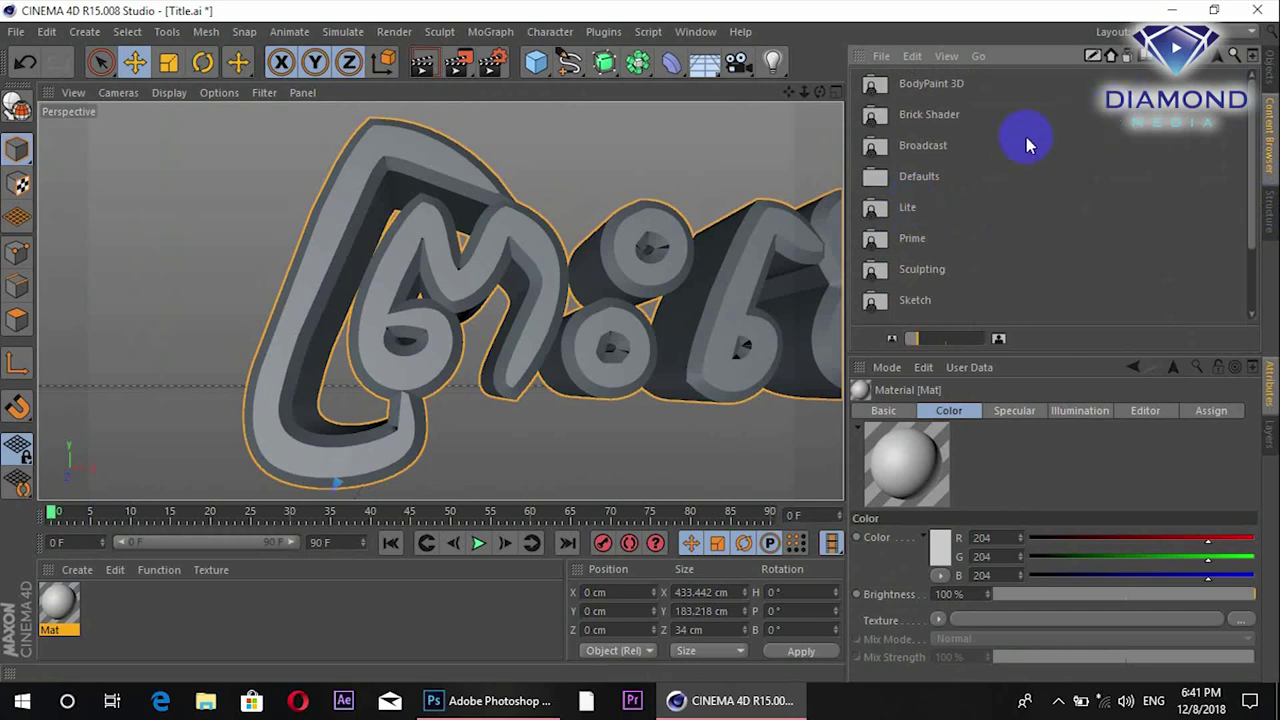
pyautogui.doubleClick(910, 240)
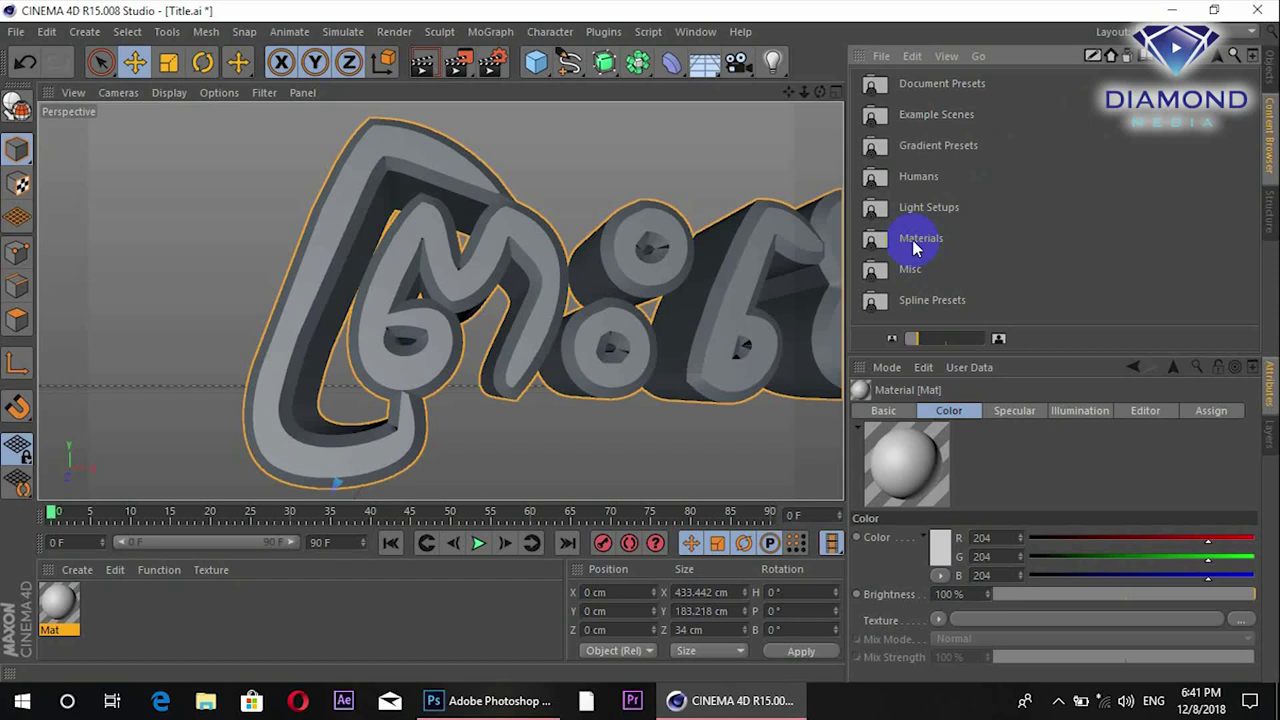
pyautogui.doubleClick(913, 245)
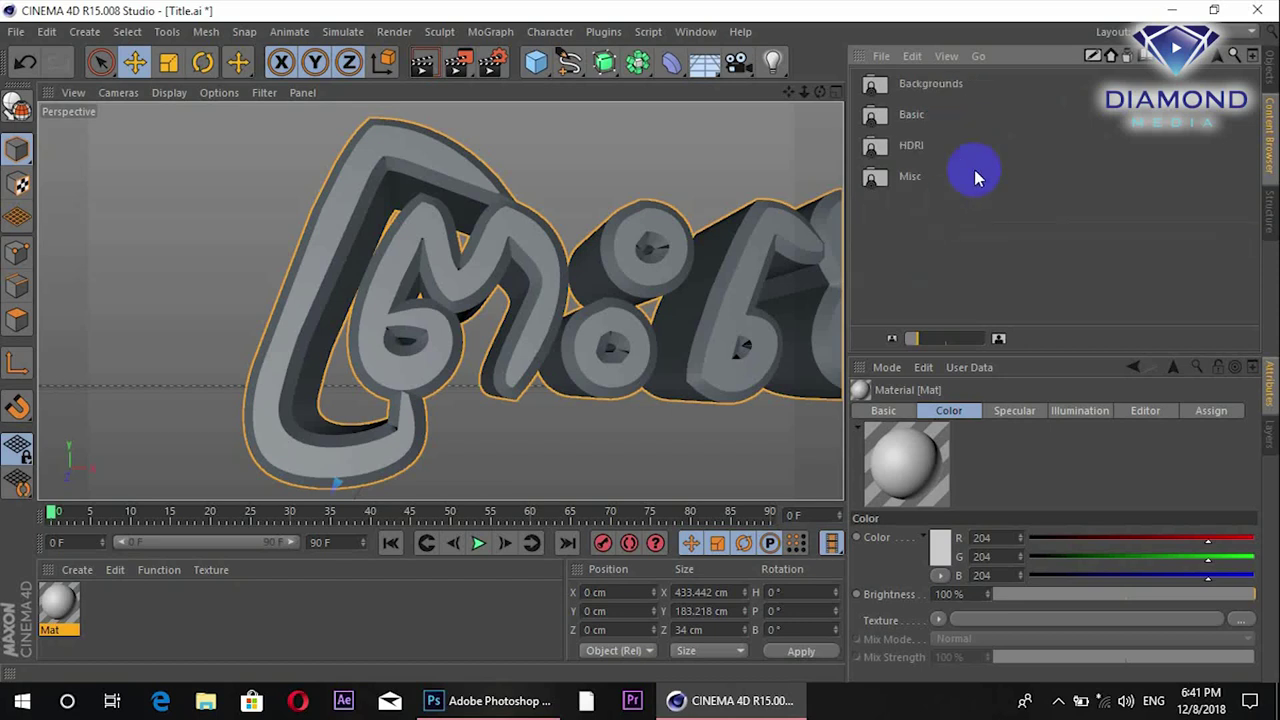
pyautogui.click(903, 178)
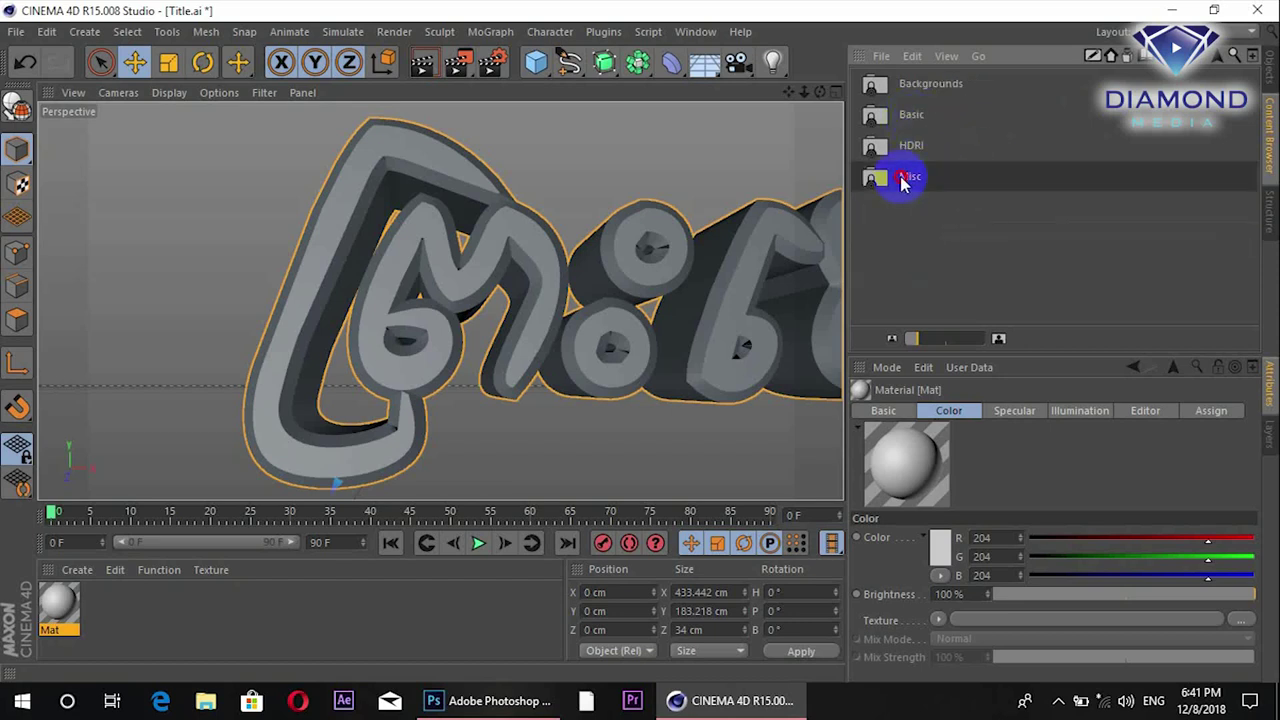
pyautogui.doubleClick(903, 178)
# Drag the Danel Glossy preset into the Material Manager
pyautogui.scroll(-2, 925, 175)
pyautogui.scroll(-2, 925, 175)
pyautogui.scroll(-2, 927, 176)
pyautogui.scroll(-2, 927, 176)
pyautogui.scroll(-2, 927, 176)
pyautogui.scroll(-2, 927, 176)
pyautogui.scroll(-2, 927, 176)
pyautogui.scroll(3, 927, 176)
pyautogui.scroll(3, 915, 200)
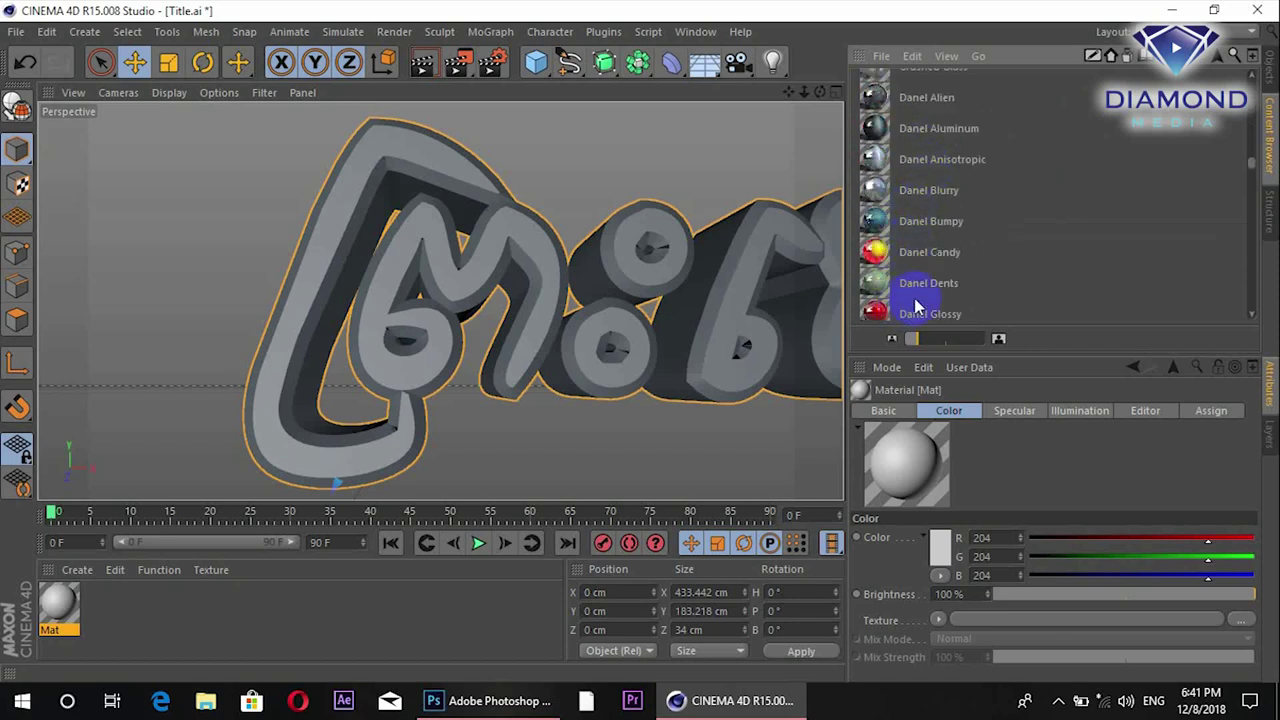
pyautogui.scroll(-3, 915, 305)
pyautogui.moveTo(903, 206); pyautogui.dragTo(104, 605)
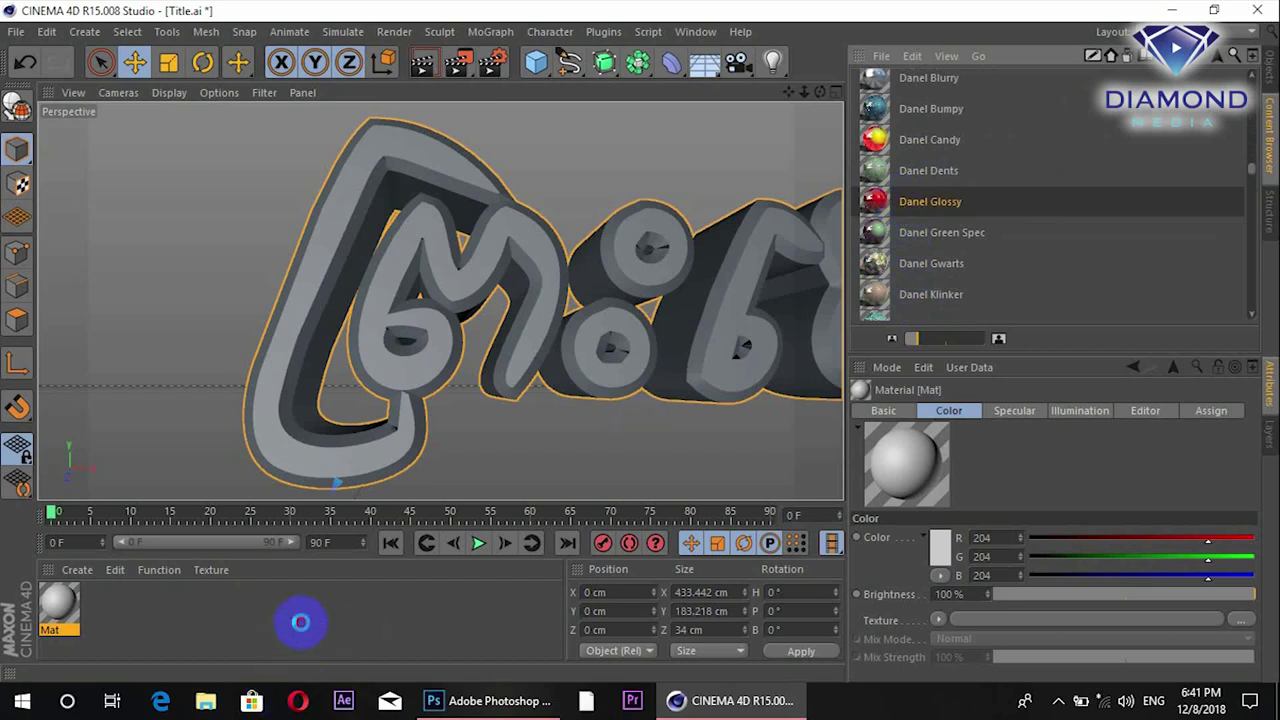
# Drag the Cheen Cartoon preset into the Material Manager
pyautogui.scroll(-3, 1080, 193)
pyautogui.scroll(-3, 1080, 193)
pyautogui.scroll(3, 1080, 193)
pyautogui.scroll(3, 1080, 193)
pyautogui.scroll(-3, 1080, 193)
pyautogui.scroll(5, 1055, 175)
pyautogui.scroll(3, 1051, 171)
pyautogui.scroll(-3, 1050, 172)
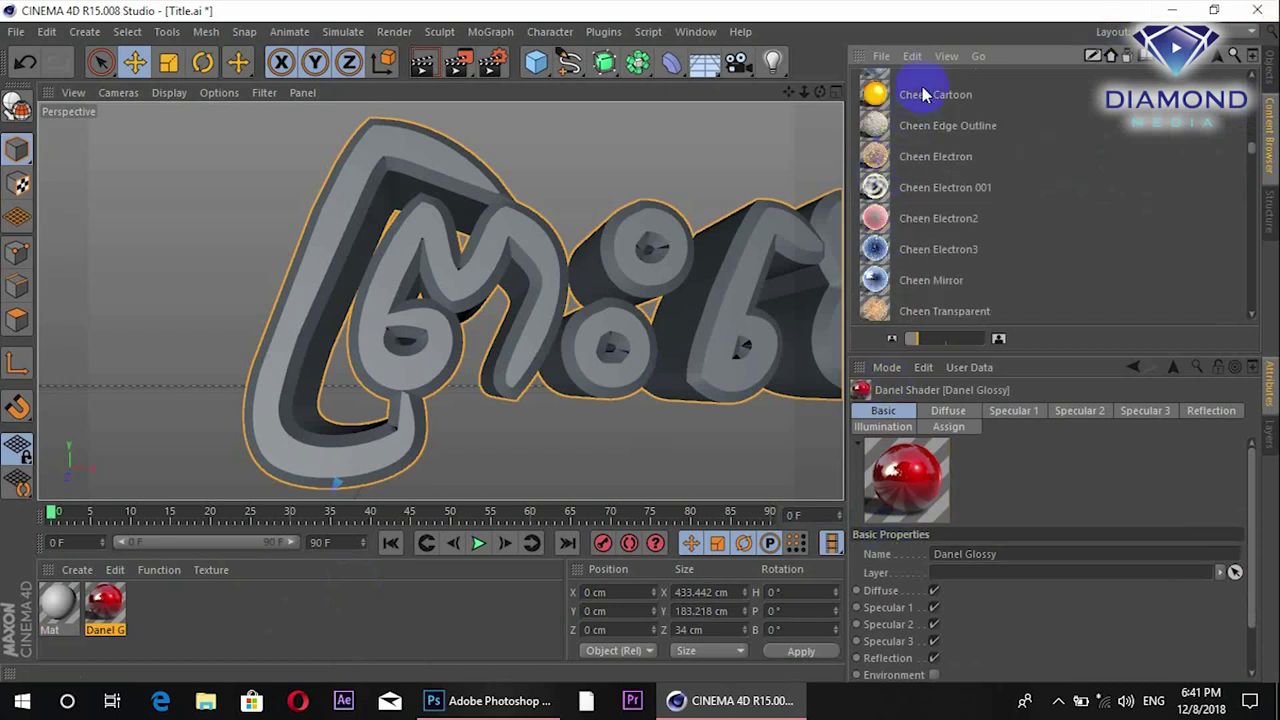
pyautogui.moveTo(925, 94); pyautogui.dragTo(386, 612)
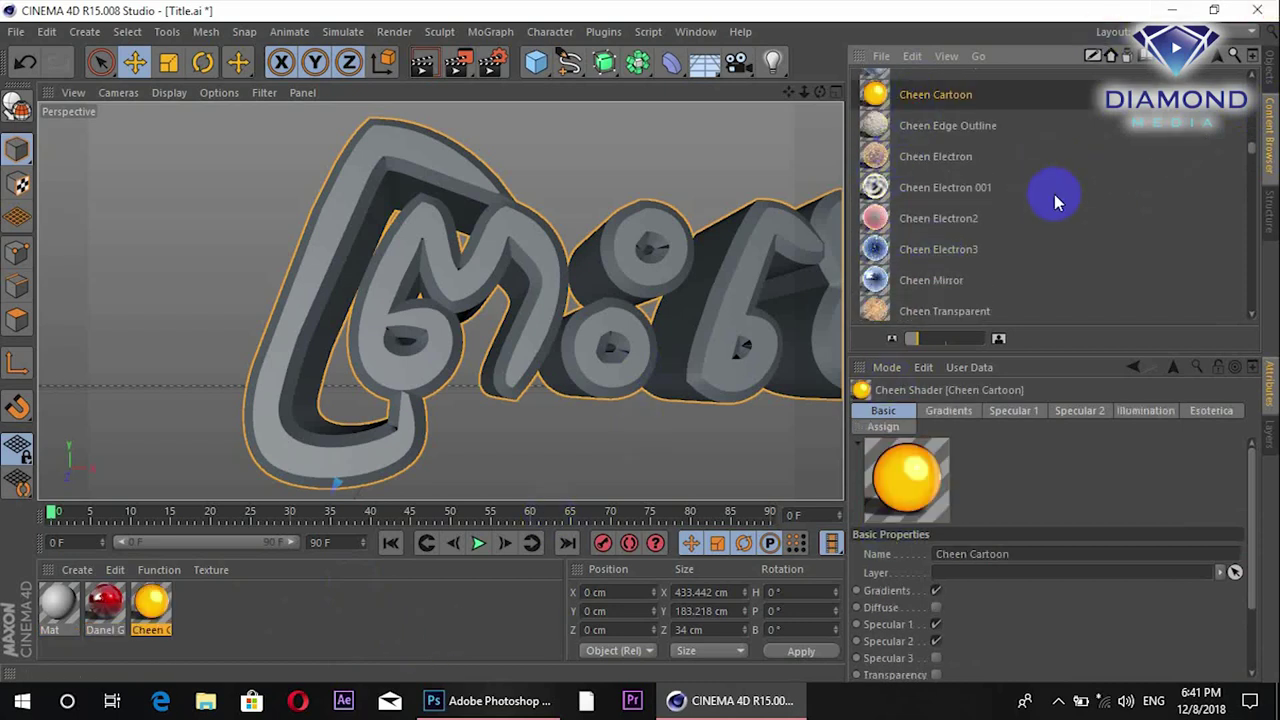
# Add the Danel Anisotropic preset to the scene's materials
pyautogui.scroll(-3, 1057, 197)
pyautogui.scroll(-3, 1057, 201)
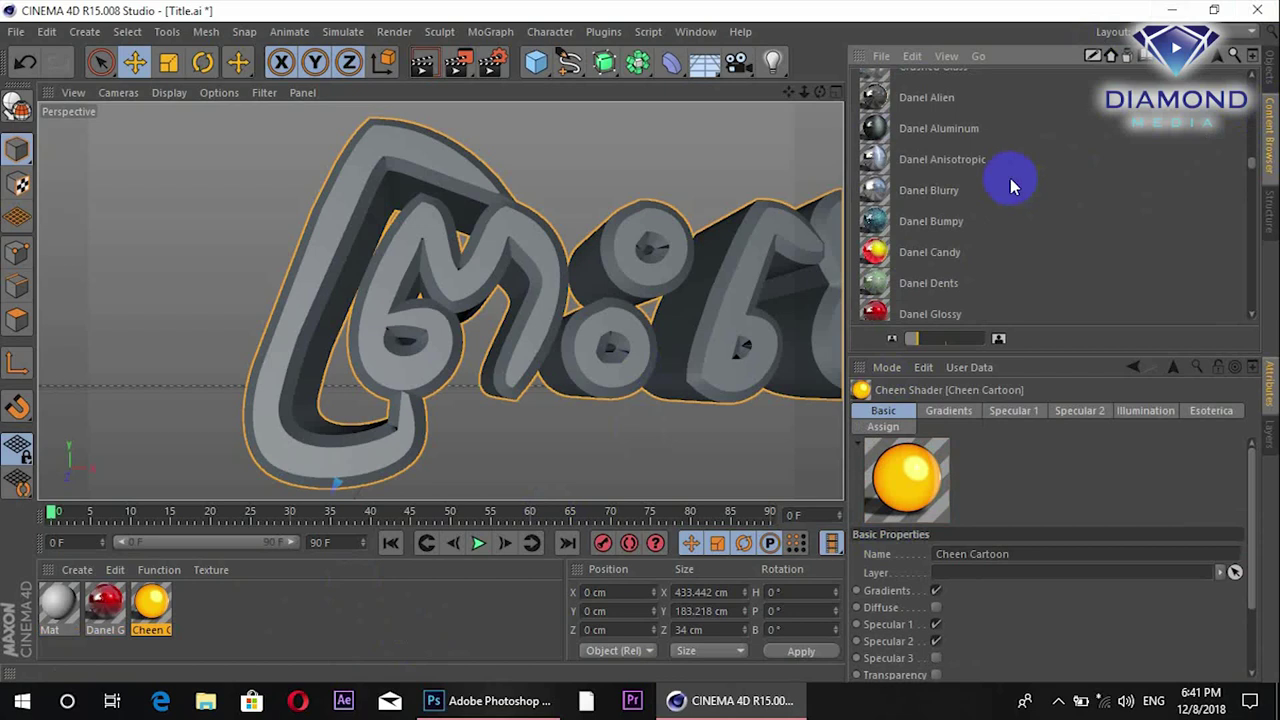
pyautogui.click(908, 165)
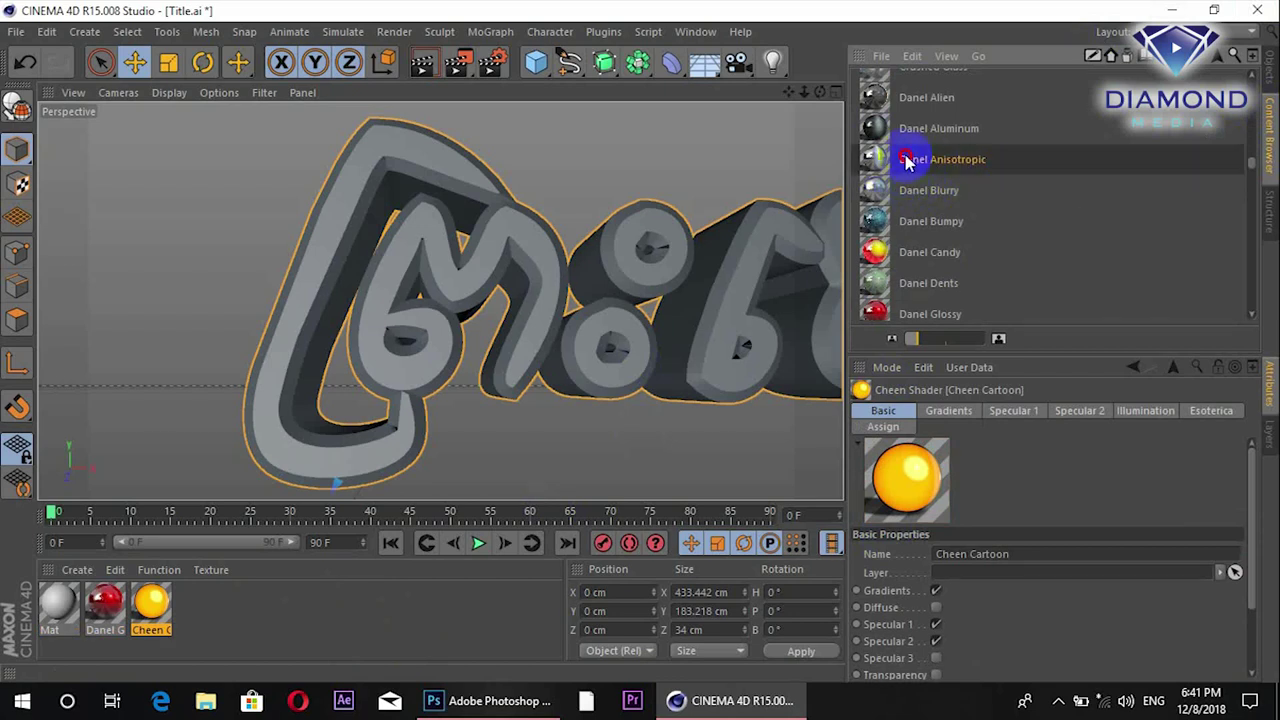
pyautogui.moveTo(908, 165); pyautogui.dragTo(277, 631)
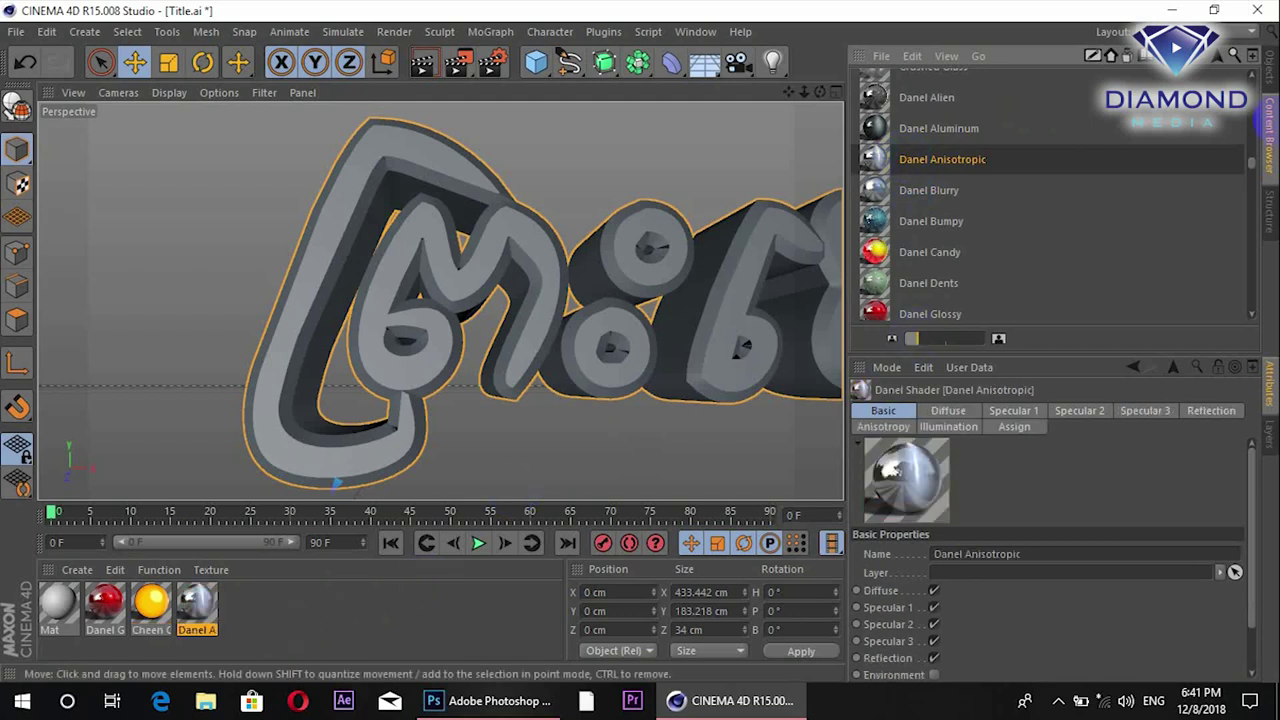
pyautogui.click(1267, 74)
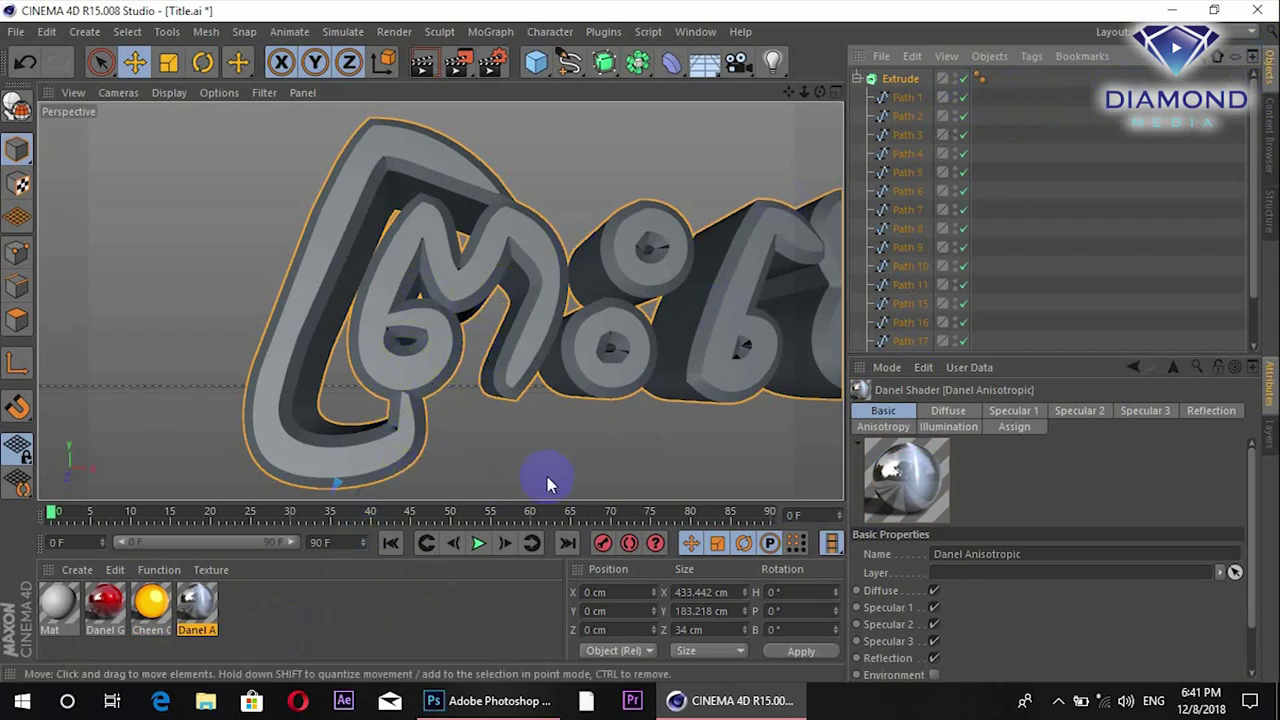
# Apply the Danel Glossy material to the Extrude title
pyautogui.click(277, 596)
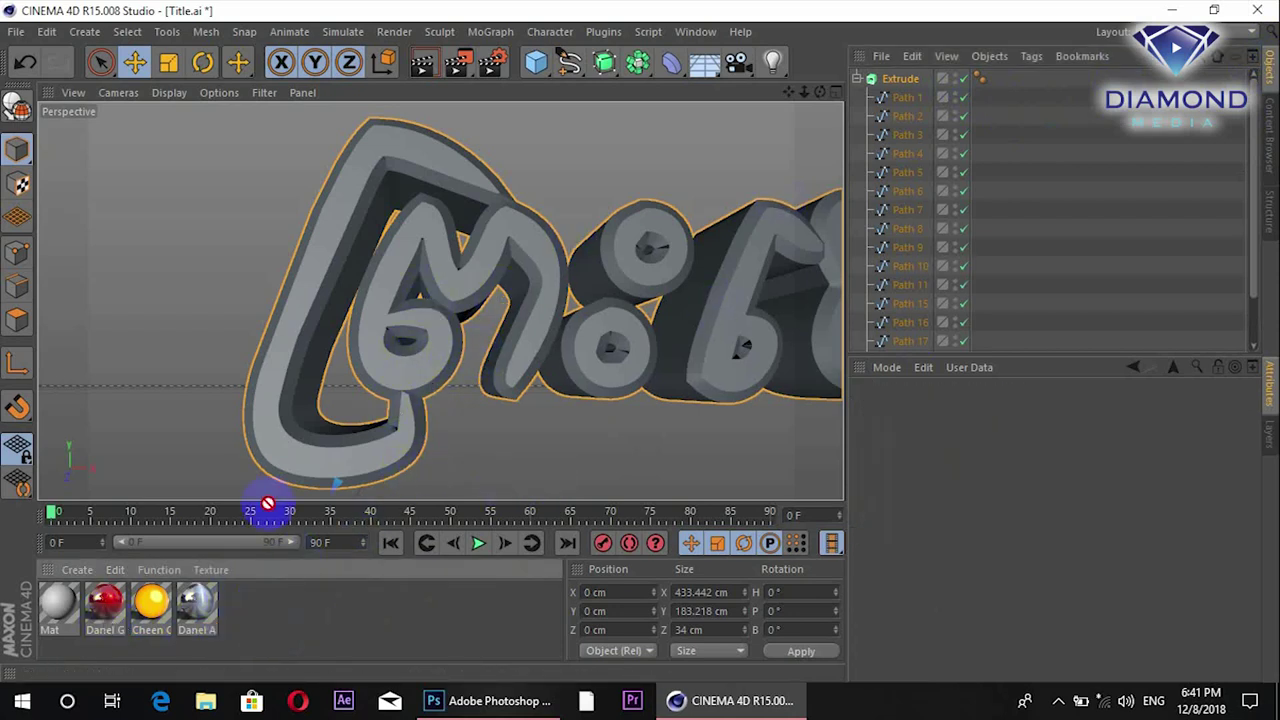
pyautogui.moveTo(268, 503); pyautogui.dragTo(1013, 92)
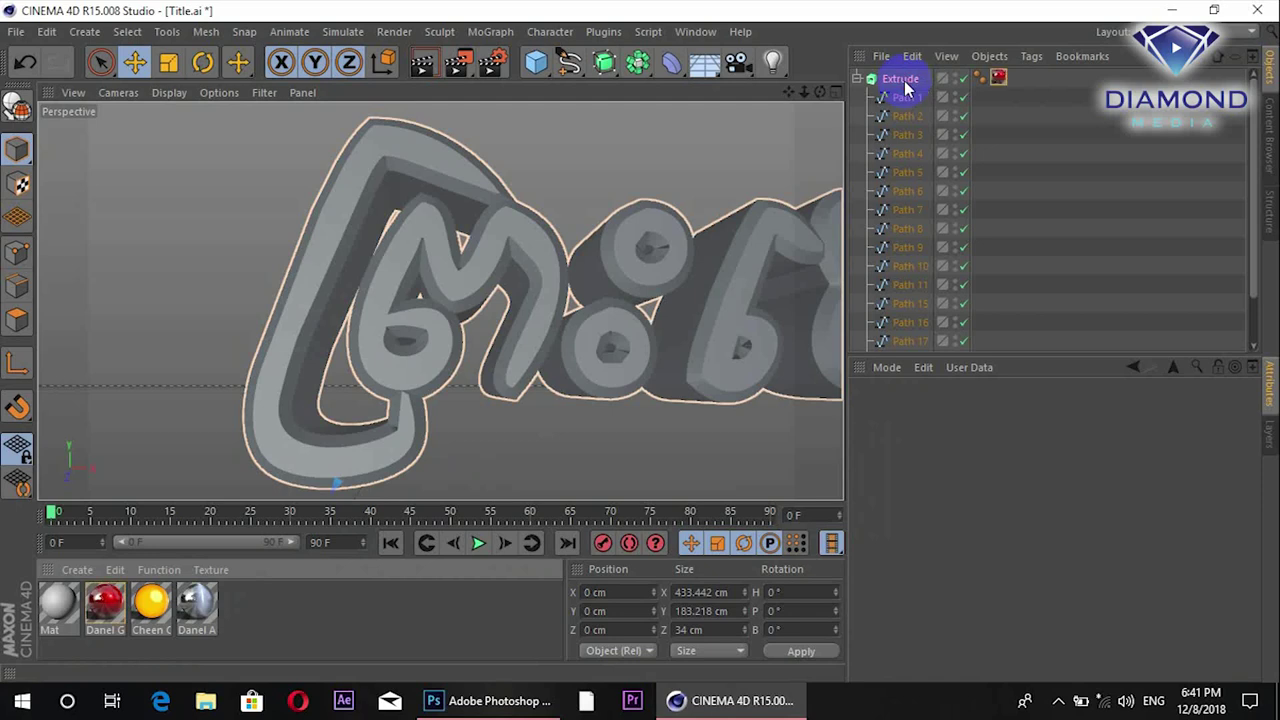
pyautogui.moveTo(907, 90); pyautogui.dragTo(900, 80)
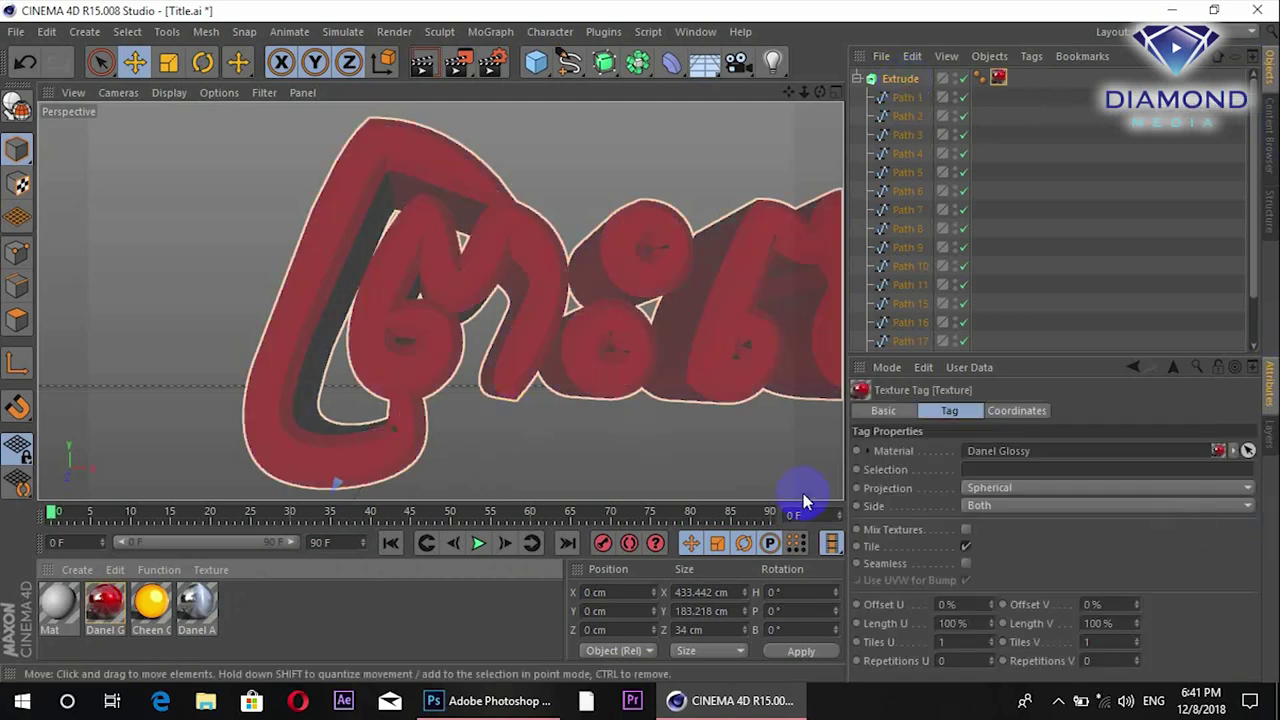
# Render a preview of the glossy red title and reselect the Extrude object
pyautogui.click(422, 62)
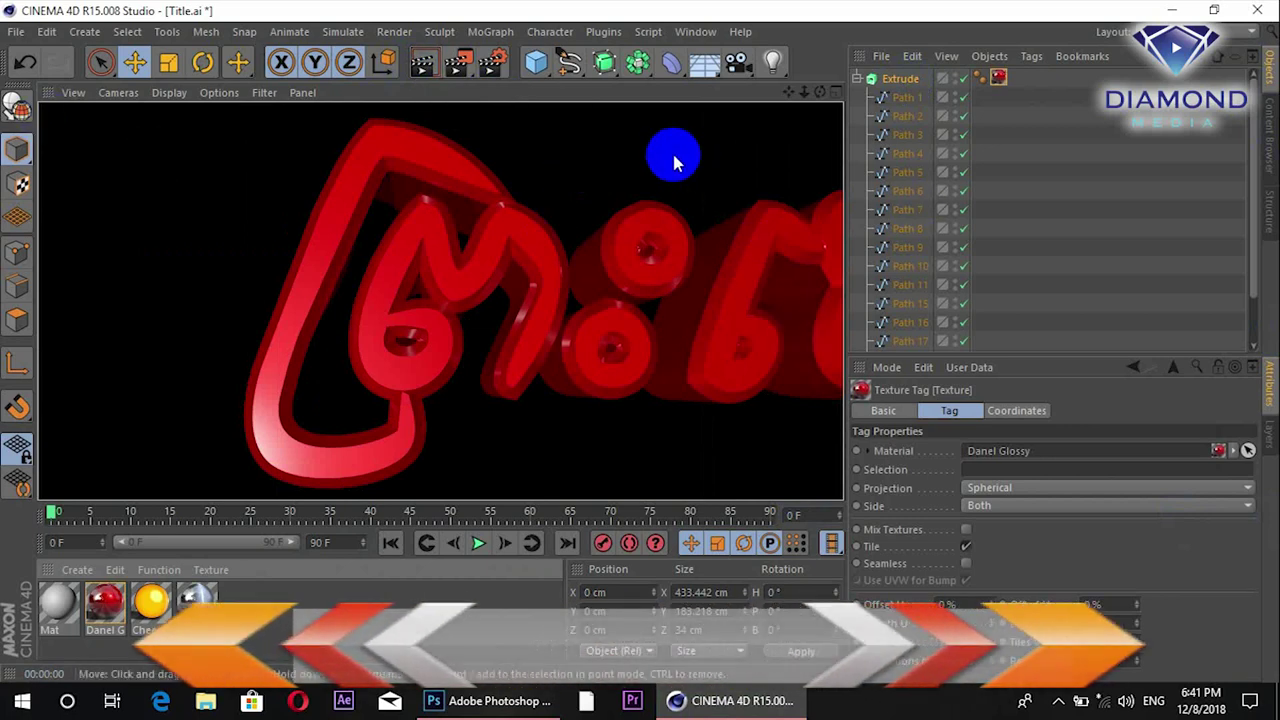
pyautogui.click(673, 154)
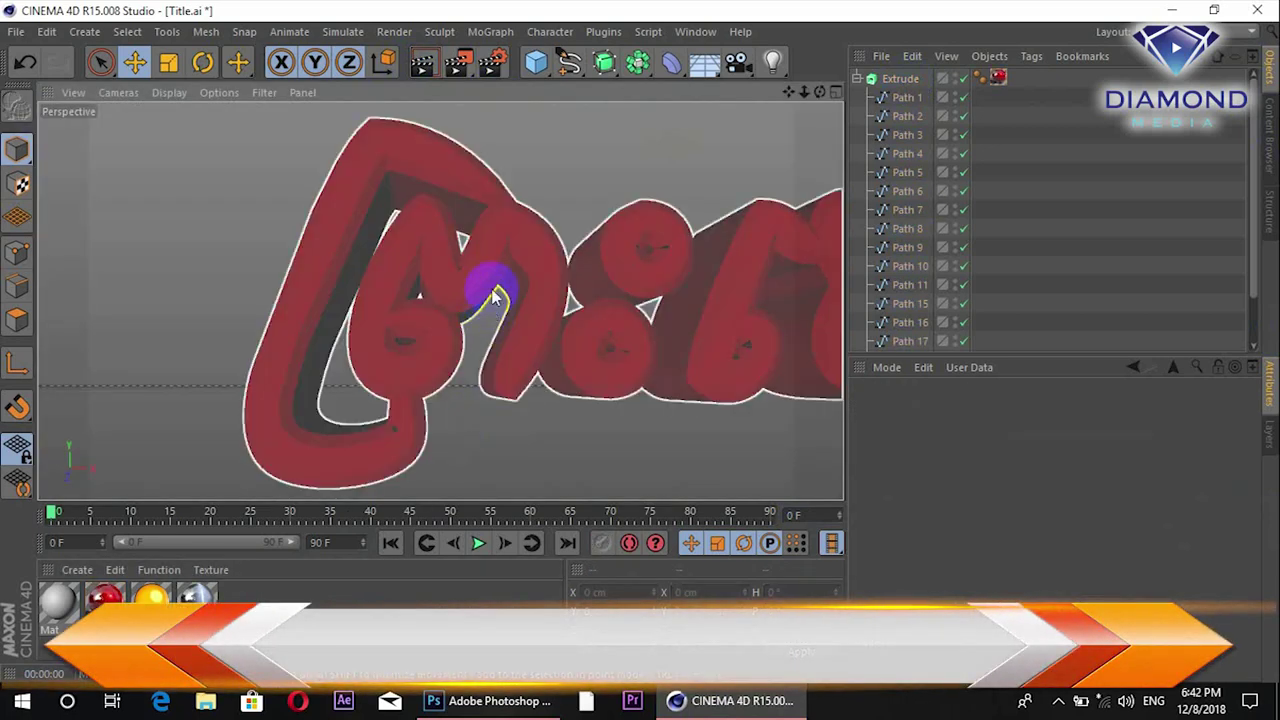
pyautogui.click(540, 309)
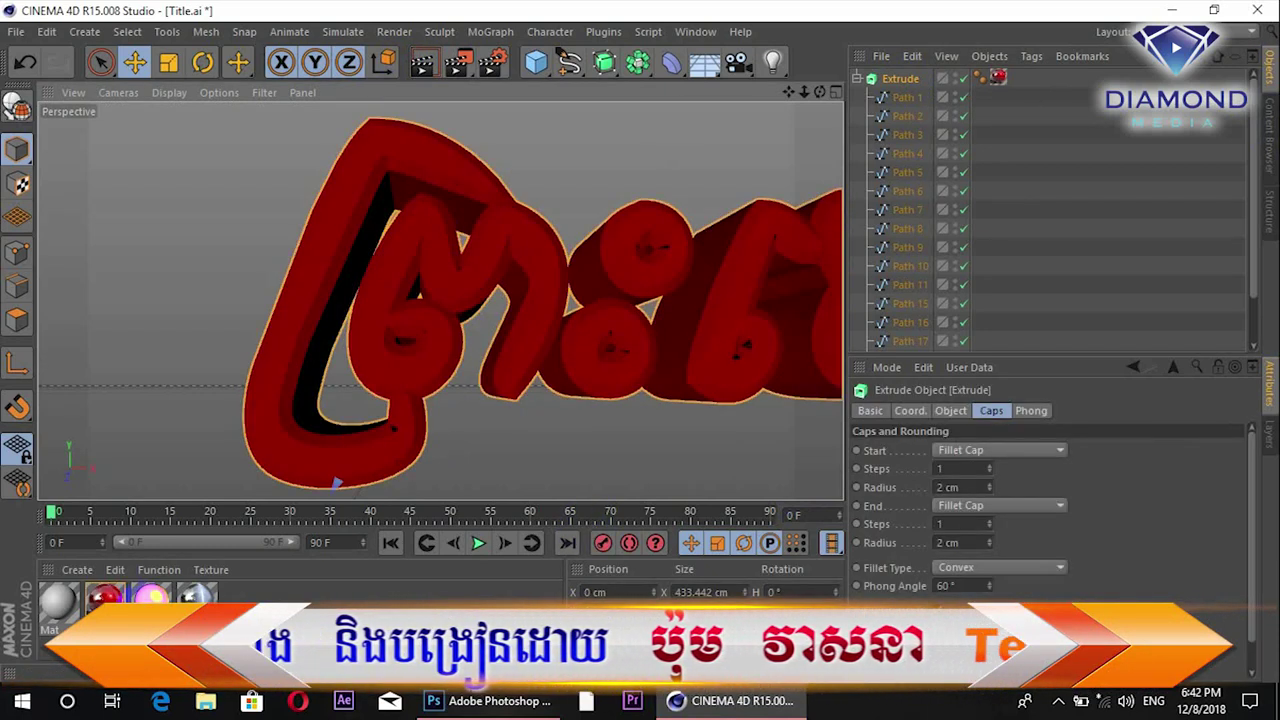
pyautogui.click(905, 79)
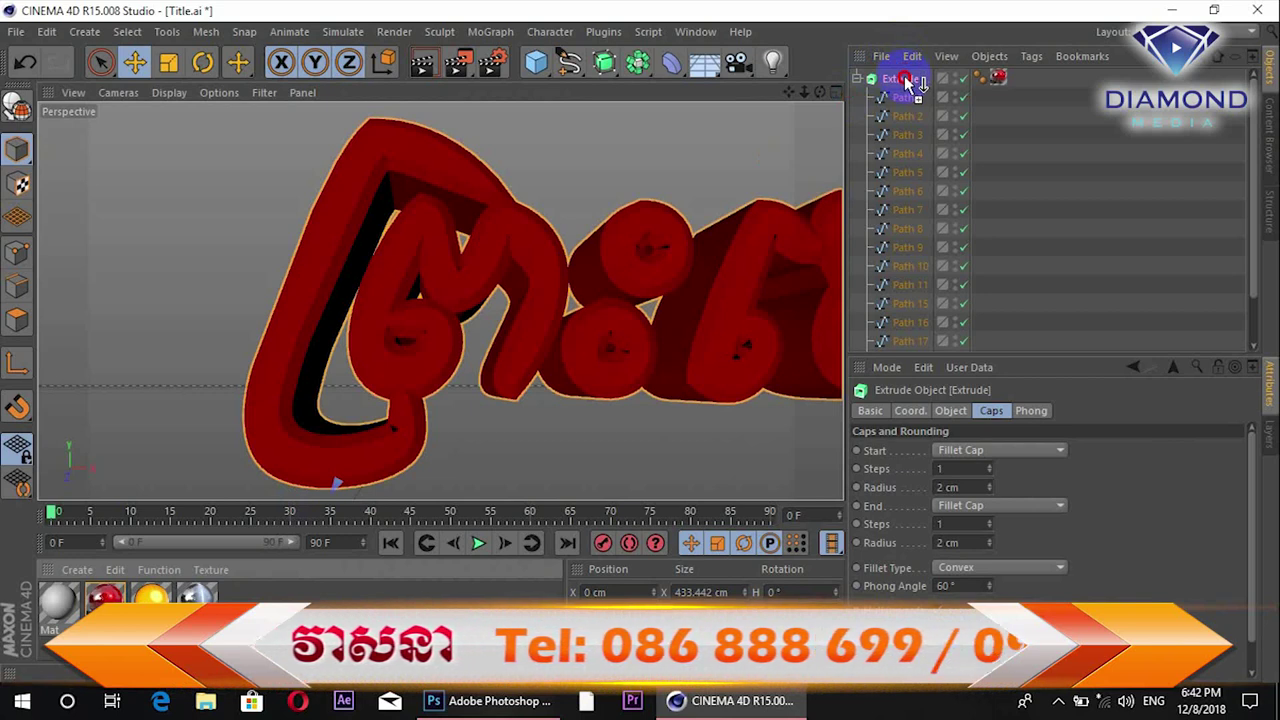
# Apply the orange Cheen Cartoon material to the Extrude title and inspect it from all sides
pyautogui.moveTo(905, 79); pyautogui.dragTo(902, 78)
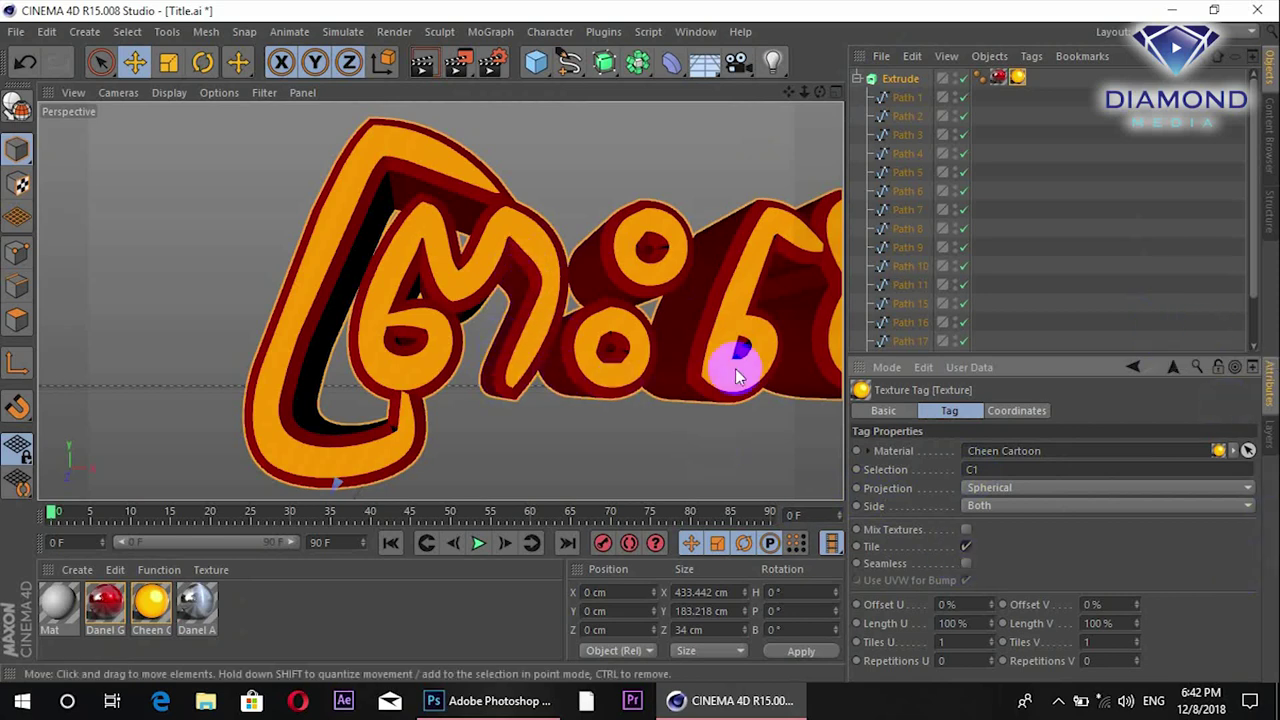
pyautogui.moveTo(197, 605)
pyautogui.mouseDown()
pyautogui.moveTo(680, 285)
pyautogui.moveTo(891, 93)
pyautogui.mouseUp()
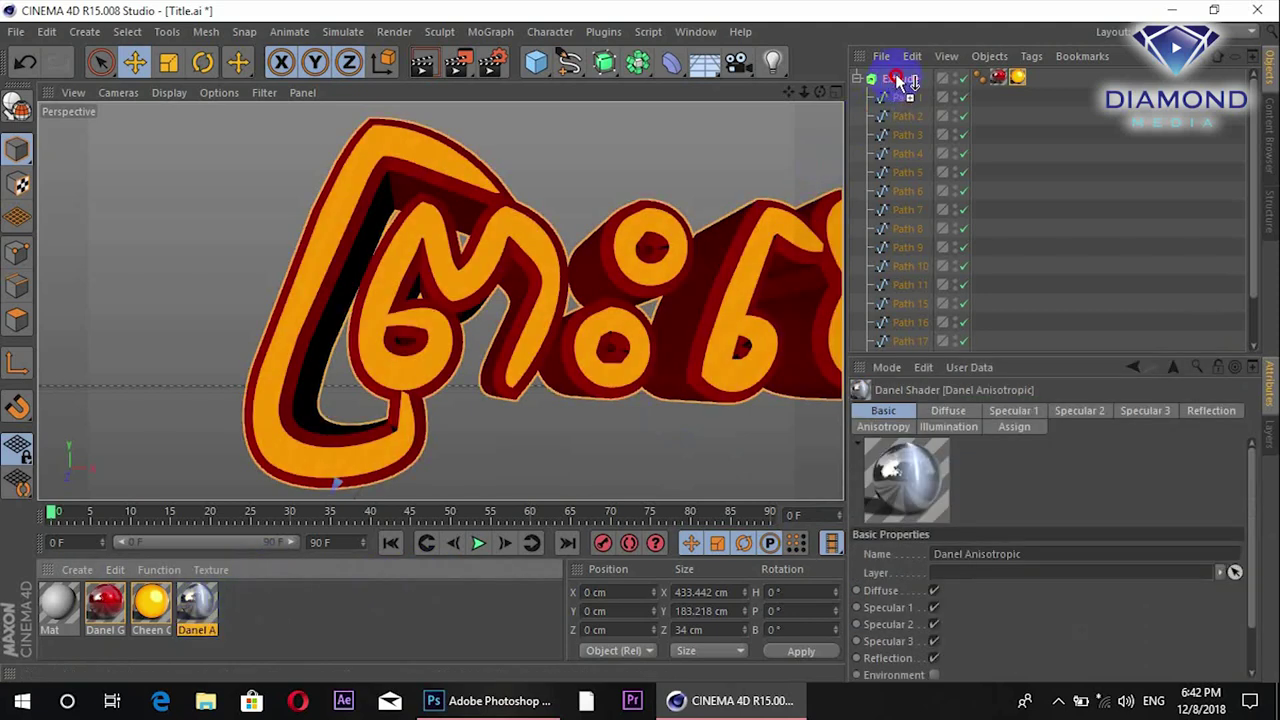
pyautogui.moveTo(900, 80); pyautogui.dragTo(514, 423)
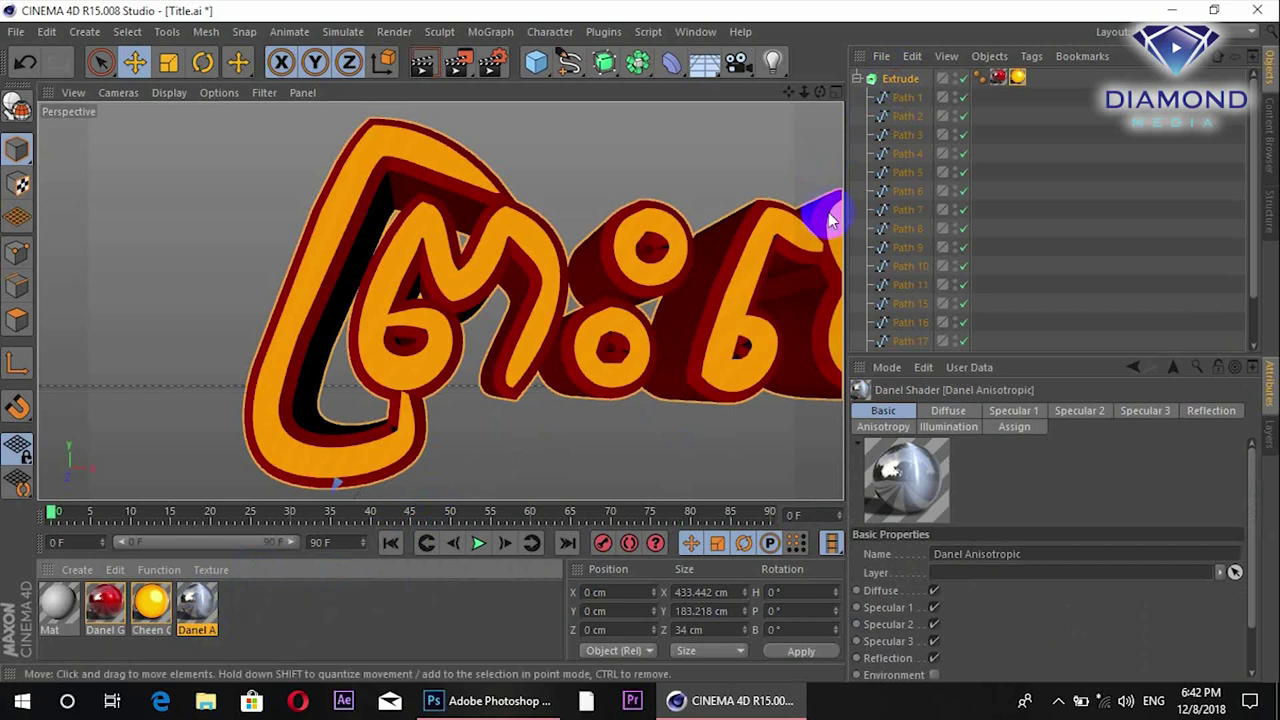
pyautogui.moveTo(830, 220); pyautogui.dragTo(175, 610)
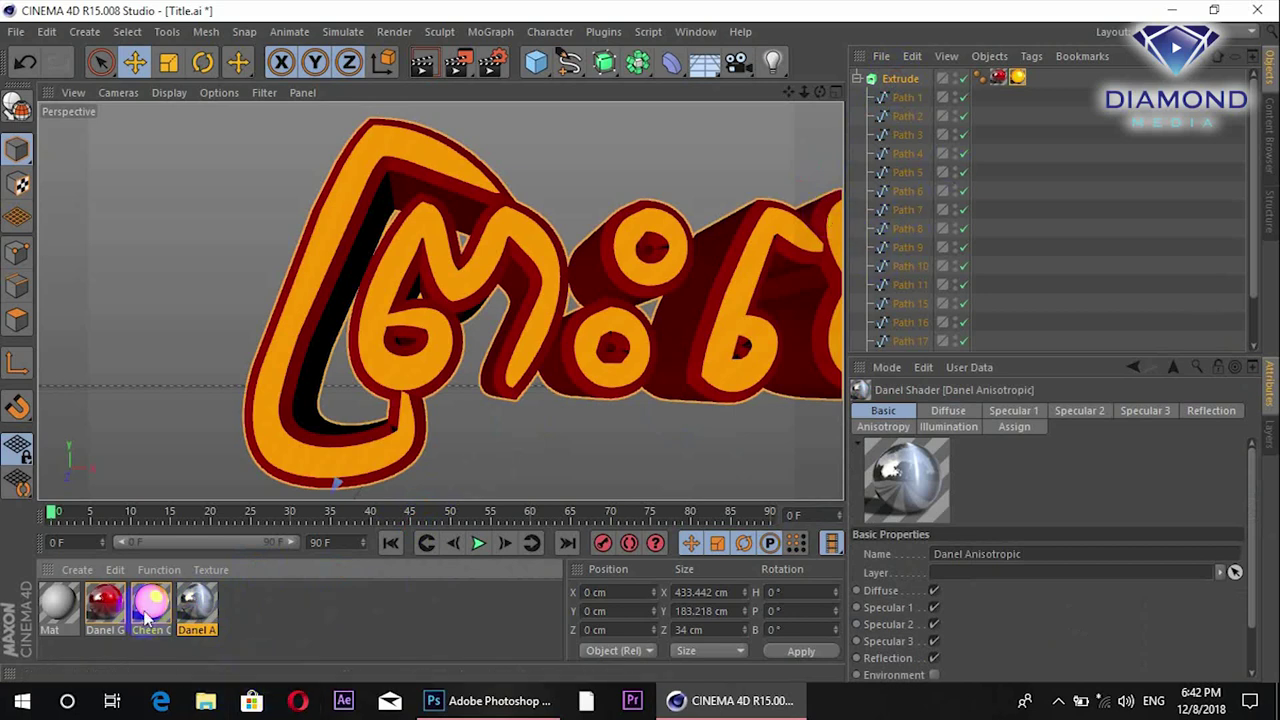
pyautogui.moveTo(737, 251)
pyautogui.keyDown('alt'); pyautogui.mouseDown()
pyautogui.moveTo(403, 329)
pyautogui.moveTo(672, 297)
pyautogui.moveTo(320, 294)
pyautogui.moveTo(594, 257)
pyautogui.moveTo(406, 269)
pyautogui.moveTo(630, 267)
pyautogui.moveTo(86, 280)
pyautogui.moveTo(840, 200)
pyautogui.moveTo(674, 257)
pyautogui.moveTo(725, 292)
pyautogui.moveTo(651, 323)
pyautogui.moveTo(700, 280)
pyautogui.mouseUp(); pyautogui.keyUp('alt')
pyautogui.moveTo(446, 283)
pyautogui.keyDown('alt'); pyautogui.mouseDown()
pyautogui.moveTo(471, 320)
pyautogui.moveTo(463, 343)
pyautogui.moveTo(343, 286)
pyautogui.moveTo(482, 375)
pyautogui.moveTo(517, 369)
pyautogui.mouseUp(); pyautogui.keyUp('alt')
pyautogui.moveTo(526, 446)
pyautogui.keyDown('alt'); pyautogui.mouseDown()
pyautogui.moveTo(451, 334)
pyautogui.moveTo(343, 337)
pyautogui.mouseUp(); pyautogui.keyUp('alt')
pyautogui.keyDown('alt'); pyautogui.moveTo(343, 337); pyautogui.dragTo(671, 323, button='right'); pyautogui.keyUp('alt')
pyautogui.moveTo(671, 323)
pyautogui.keyDown('alt'); pyautogui.mouseDown()
pyautogui.moveTo(366, 349)
pyautogui.moveTo(313, 418)
pyautogui.mouseUp(); pyautogui.keyUp('alt')
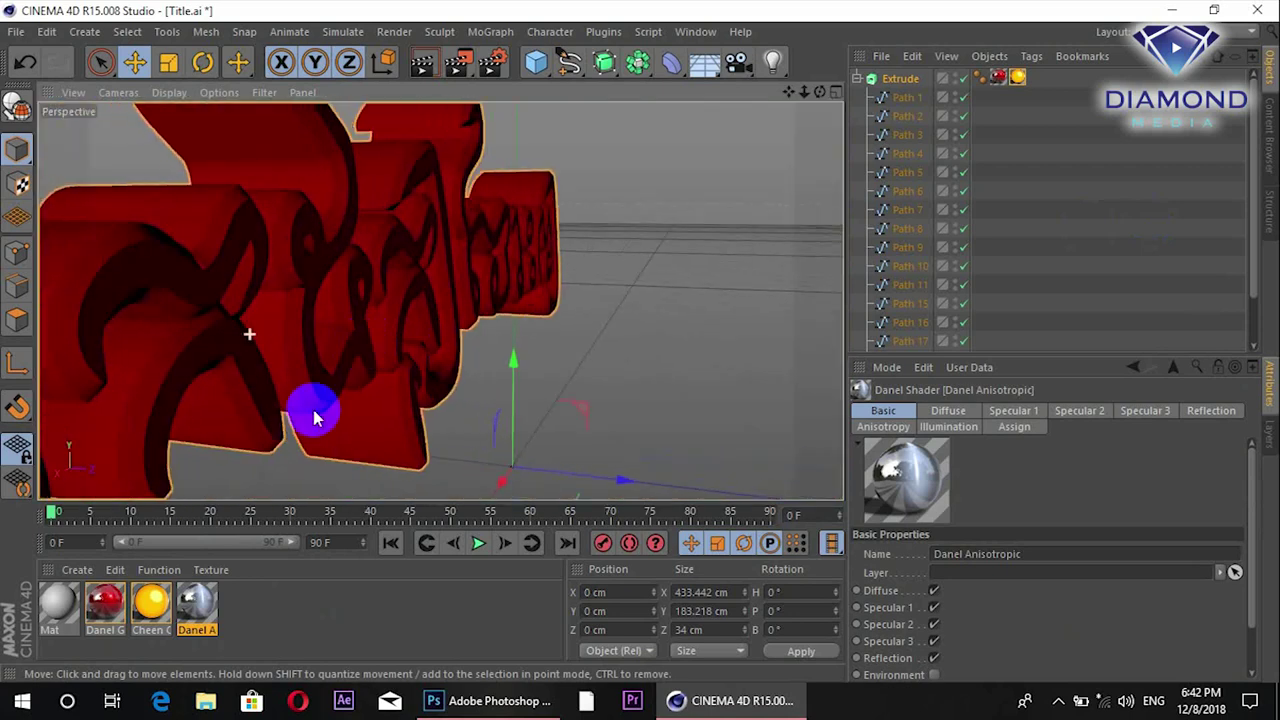
# Add a second Cheen Cartoon tag restricted to selection C2 and inspect the caps closely
pyautogui.moveTo(197, 603); pyautogui.dragTo(905, 82)
pyautogui.click(988, 464)
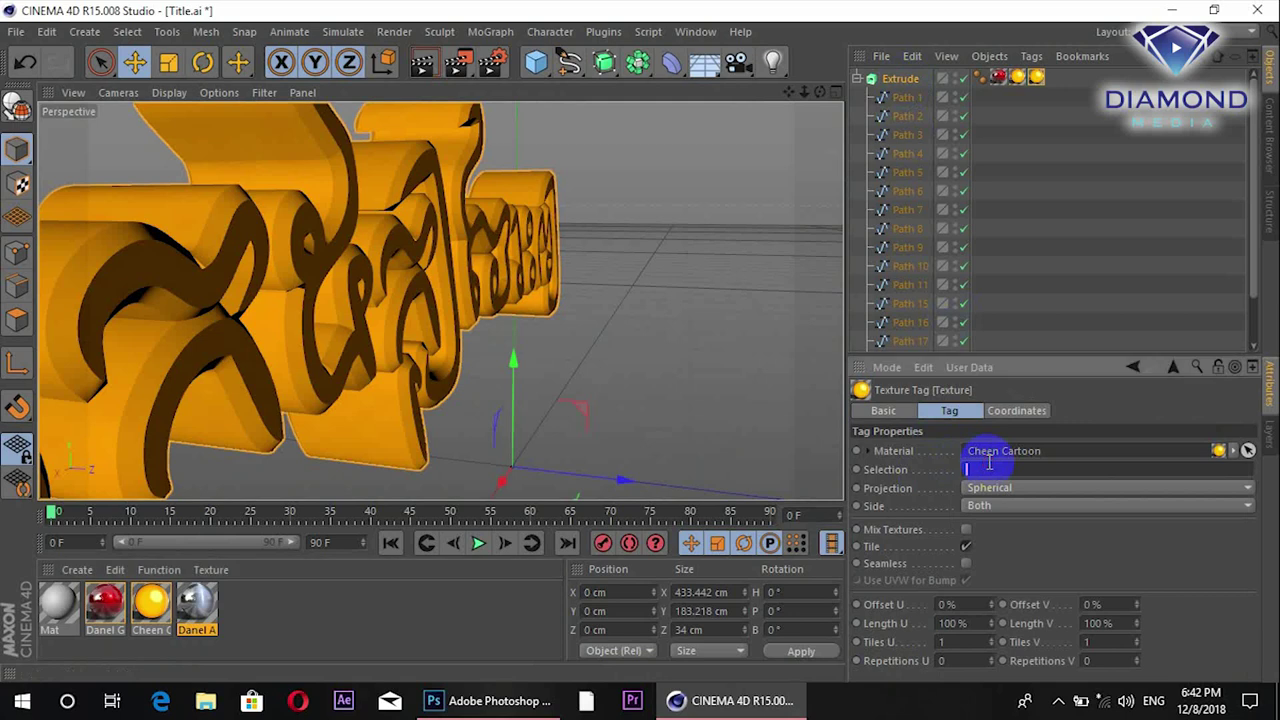
pyautogui.write('C2')
pyautogui.click(988, 462)
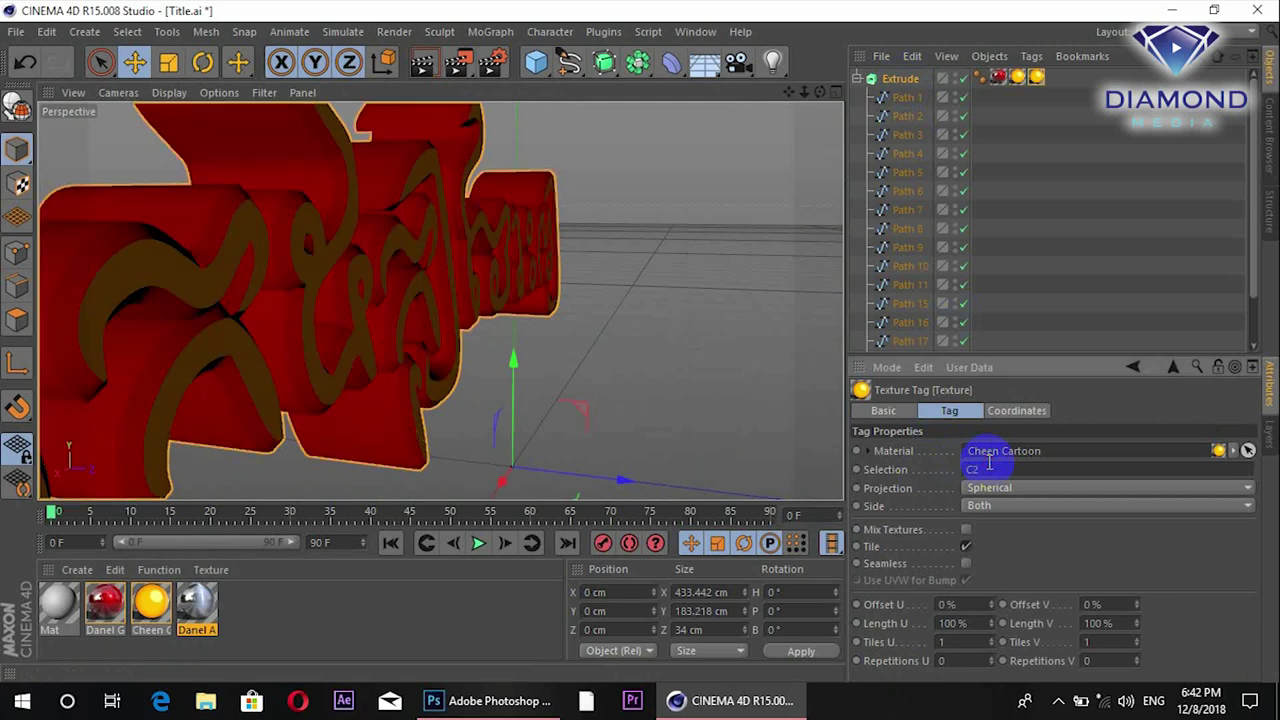
pyautogui.keyDown('alt'); pyautogui.moveTo(507, 318); pyautogui.dragTo(326, 285); pyautogui.keyUp('alt')
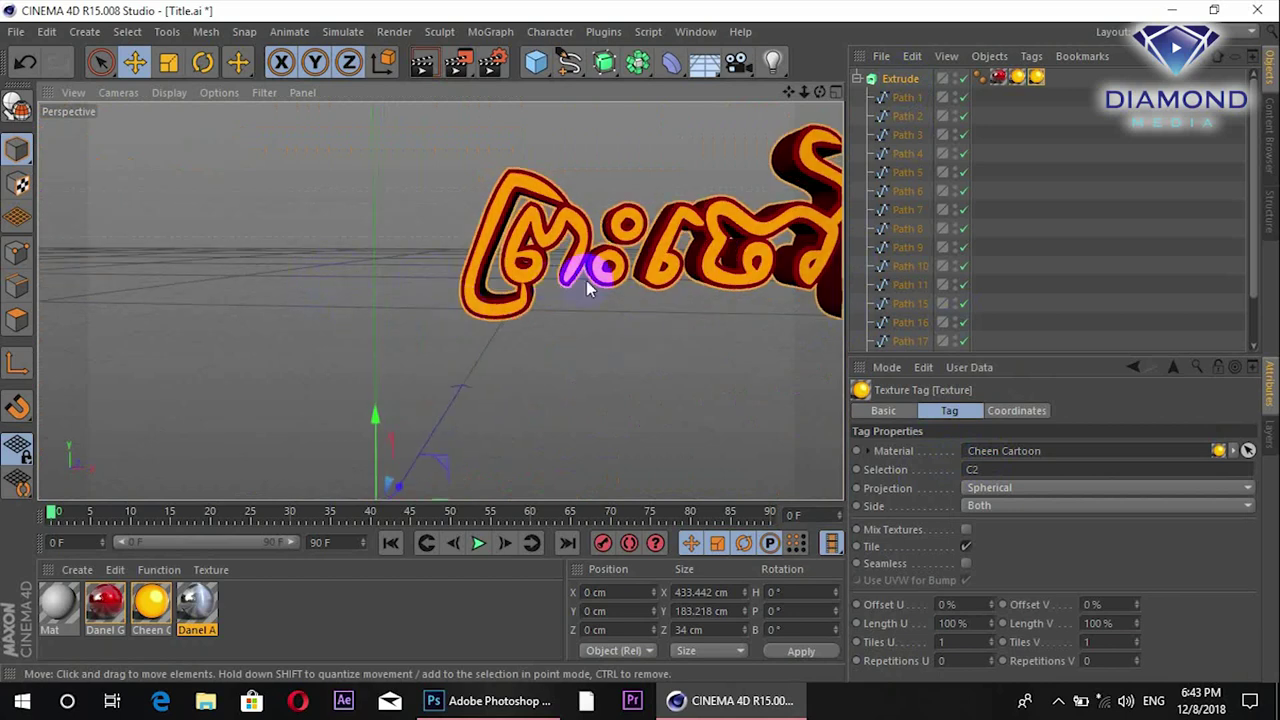
pyautogui.keyDown('alt'); pyautogui.moveTo(586, 277); pyautogui.dragTo(429, 363); pyautogui.keyUp('alt')
pyautogui.moveTo(434, 363)
pyautogui.keyDown('alt'); pyautogui.mouseDown(button='right')
pyautogui.moveTo(430, 323)
pyautogui.moveTo(451, 286)
pyautogui.mouseUp(button='right'); pyautogui.keyUp('alt')
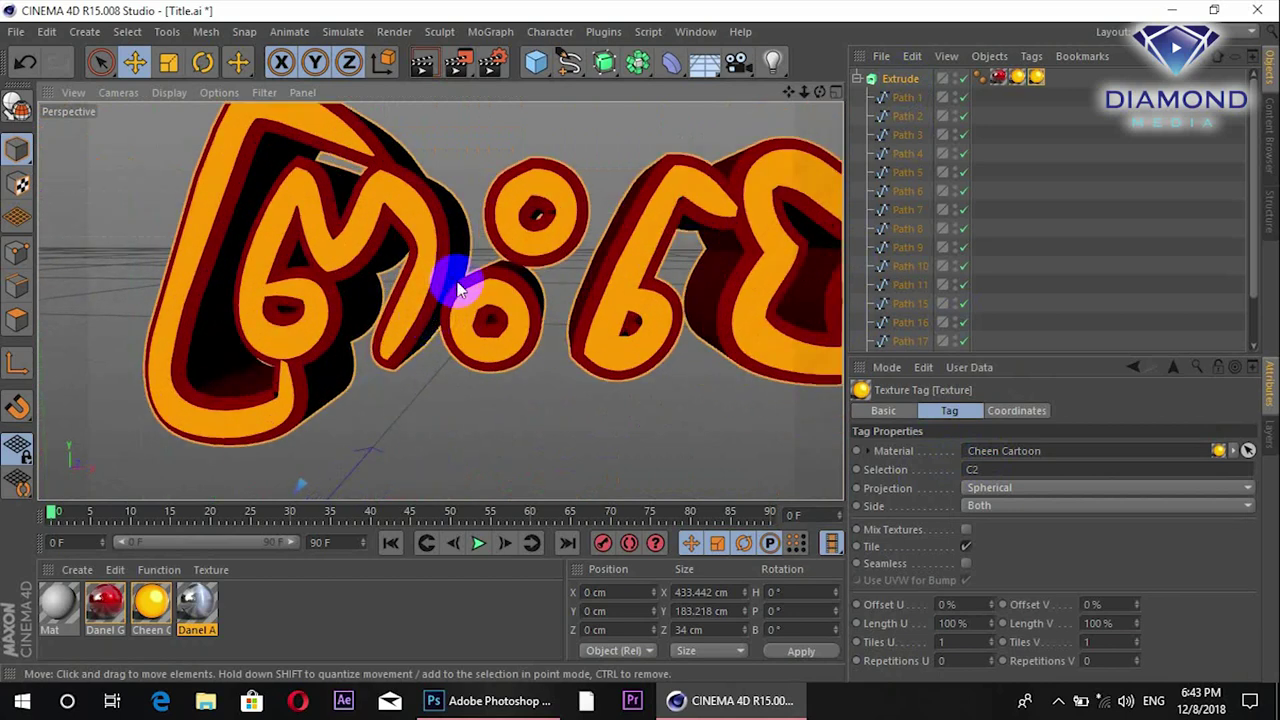
pyautogui.keyDown('alt'); pyautogui.moveTo(451, 286); pyautogui.dragTo(500, 334); pyautogui.keyUp('alt')
pyautogui.keyDown('alt'); pyautogui.moveTo(486, 363); pyautogui.dragTo(490, 315, button='right'); pyautogui.keyUp('alt')
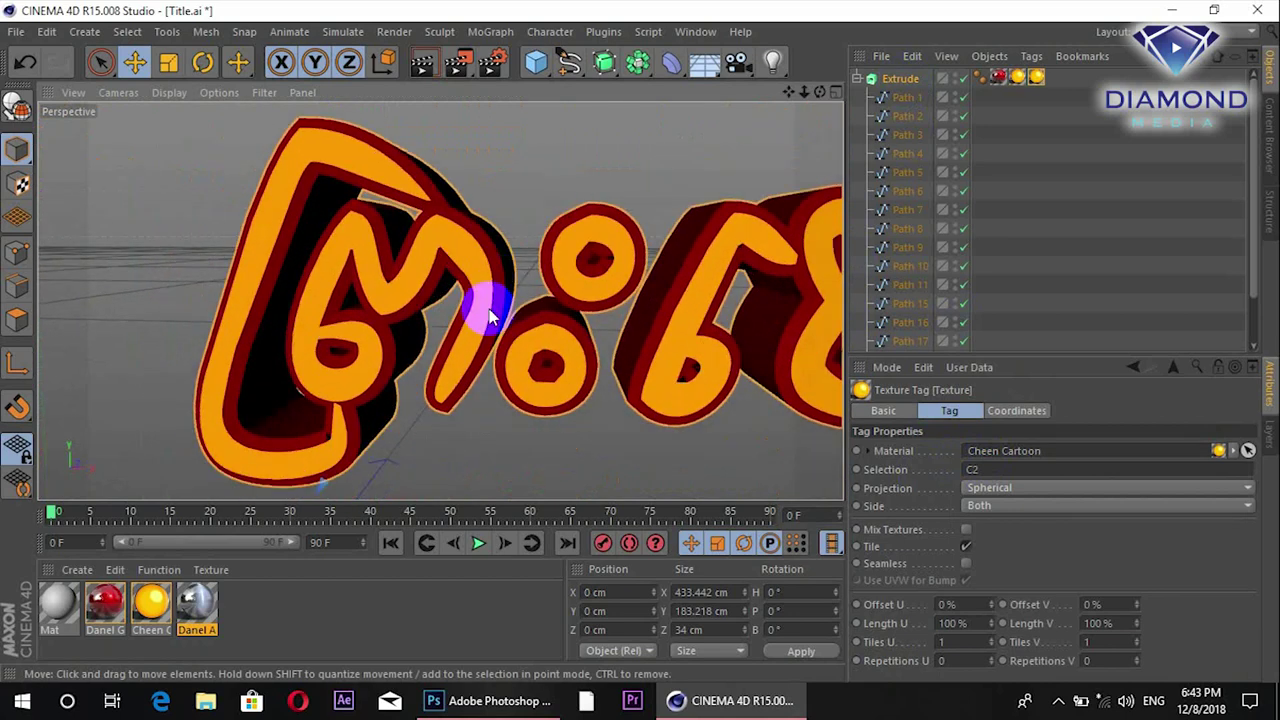
# Drag the chrome Danel Anisotropic material onto the Extrude title
pyautogui.click(294, 436)
pyautogui.click(222, 602)
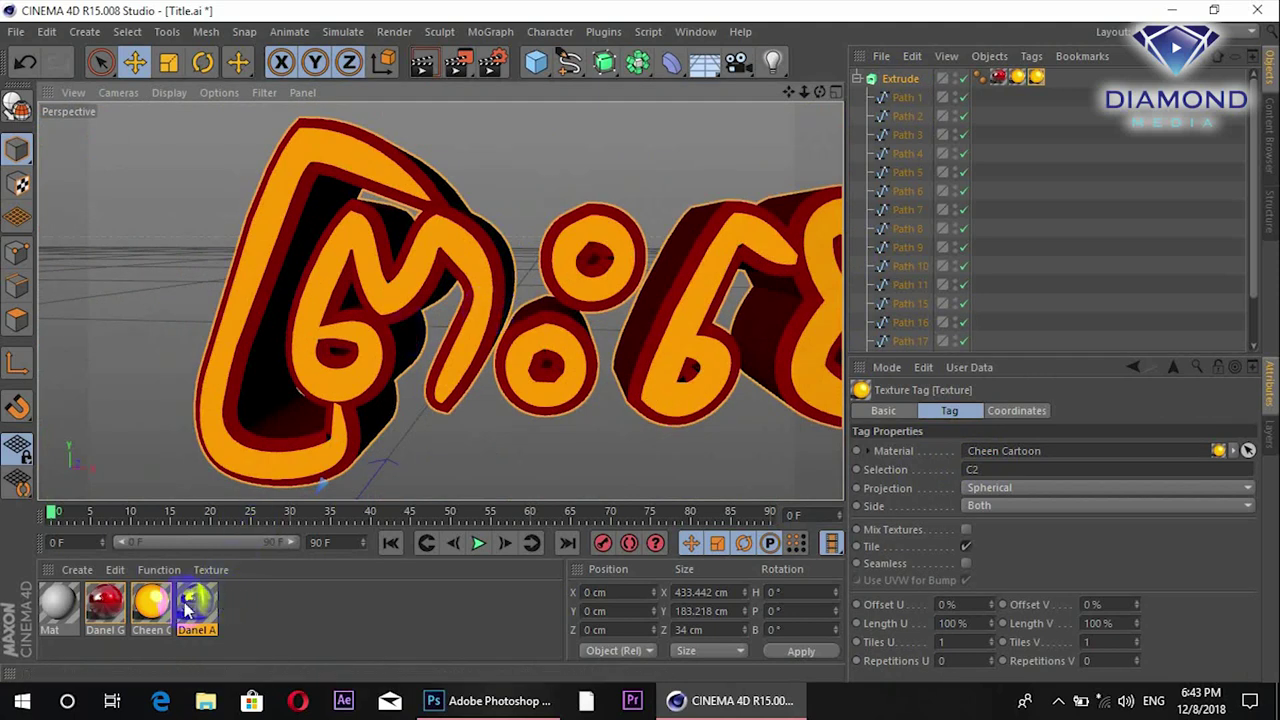
pyautogui.moveTo(205, 615); pyautogui.dragTo(907, 78)
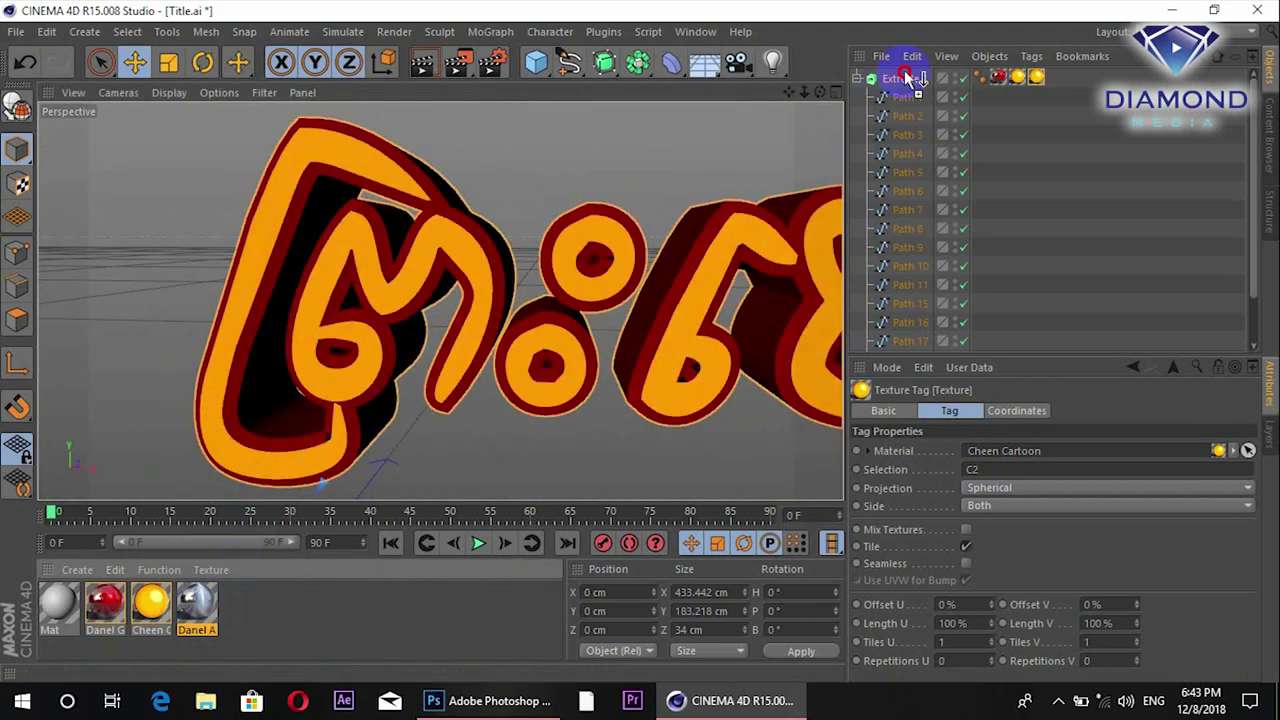
# Restrict the Danel Anisotropic tag to selection R1 and render a preview of the chrome edges
pyautogui.click(1043, 470)
pyautogui.write('R1')
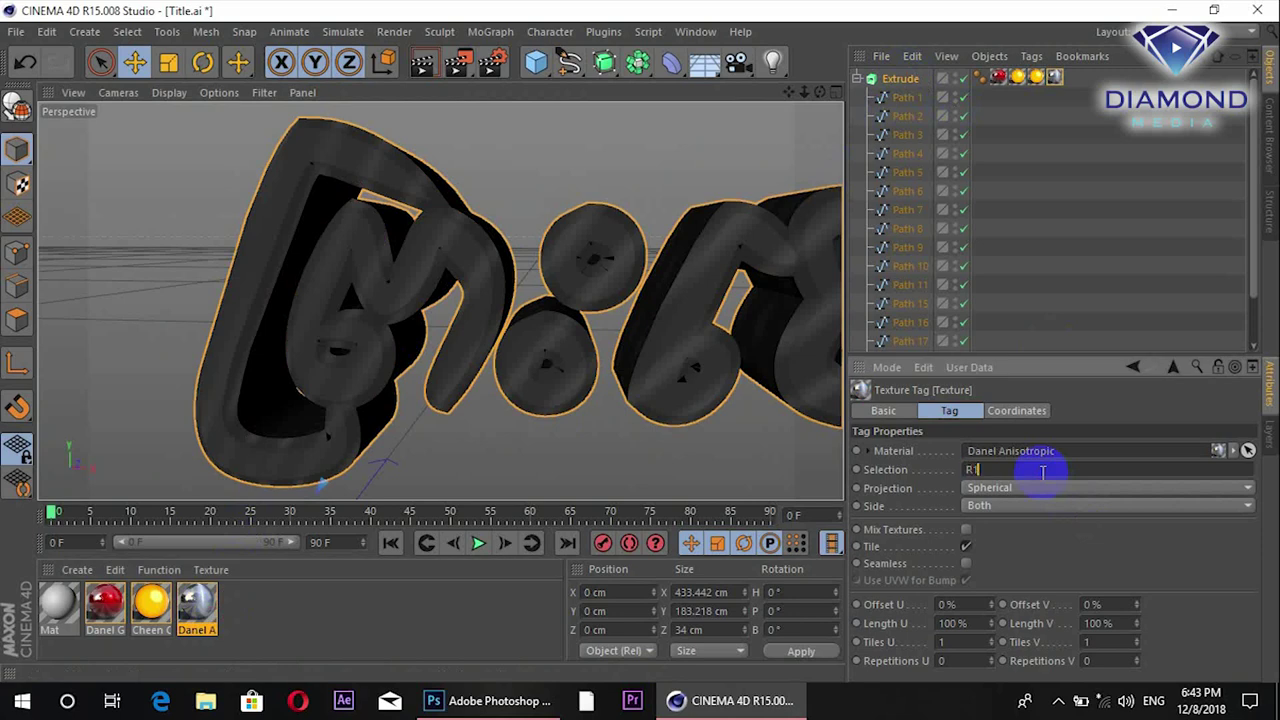
pyautogui.press('Return')
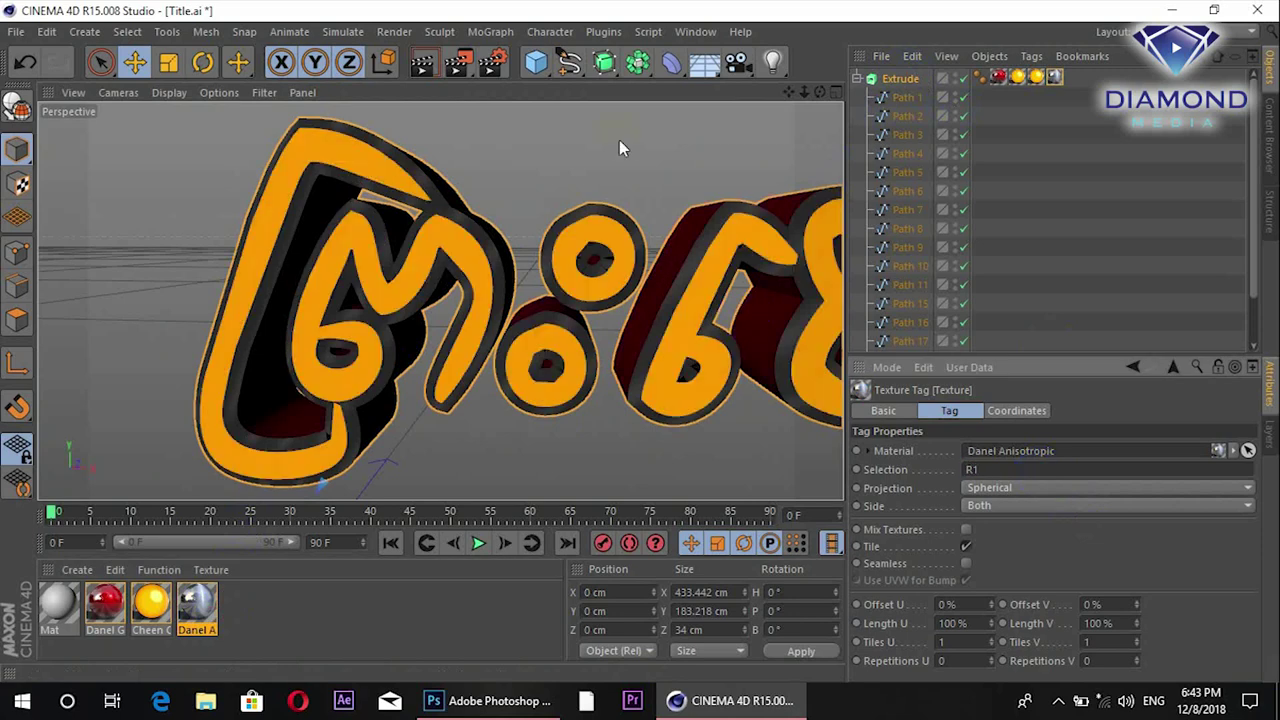
pyautogui.click(422, 64)
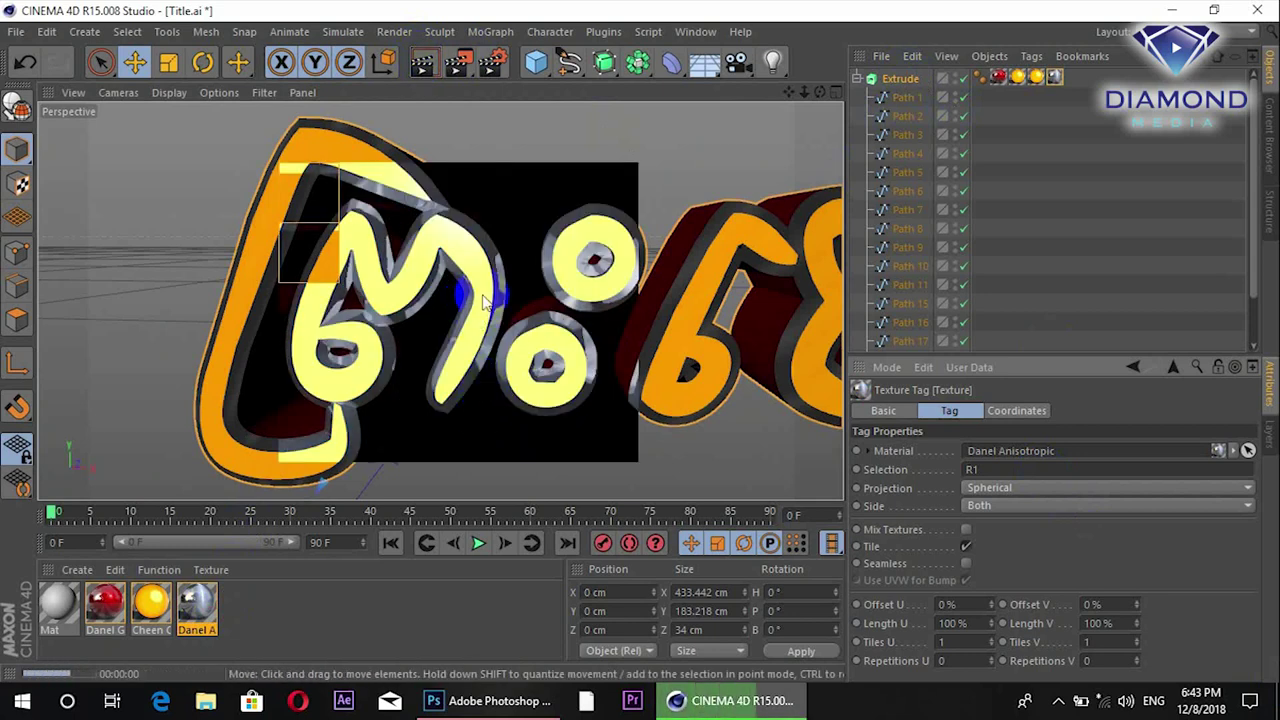
pyautogui.click(515, 300)
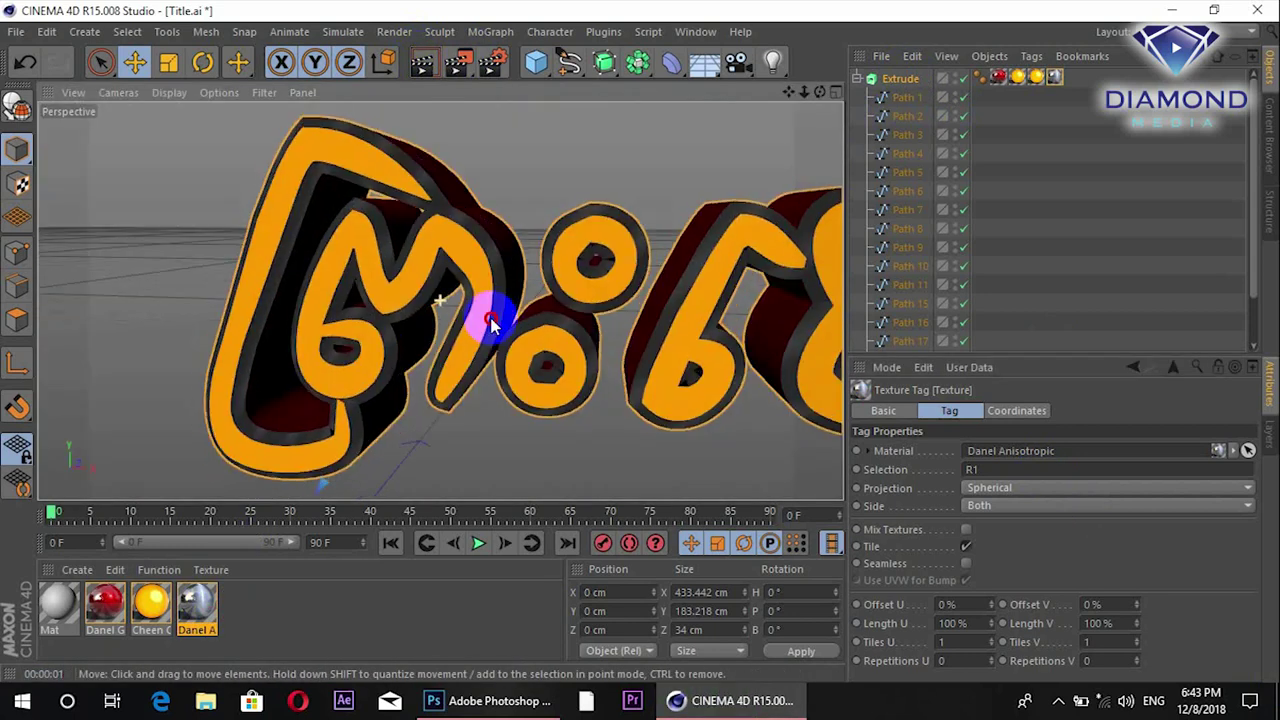
pyautogui.click(422, 64)
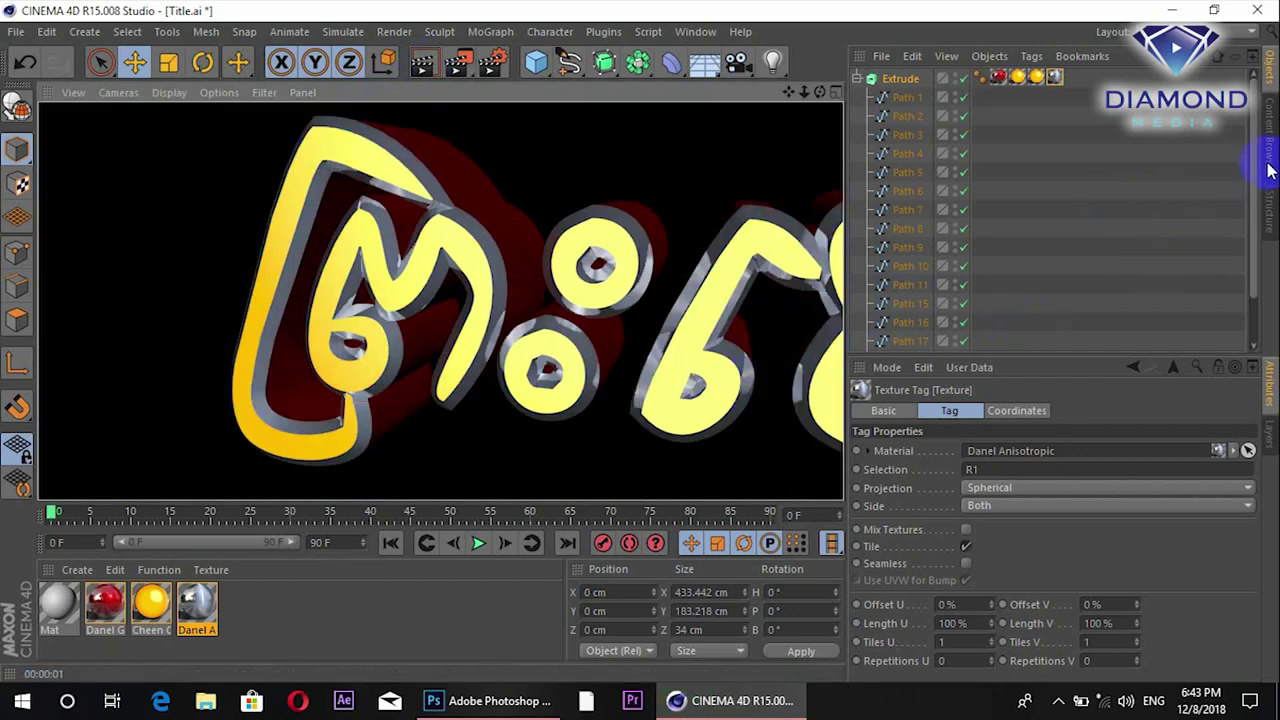
# Browse the preset materials in the Content Browser
pyautogui.click(1268, 135)
pyautogui.scroll(-5, 995, 214)
pyautogui.scroll(-5, 995, 214)
pyautogui.scroll(-3, 995, 214)
pyautogui.scroll(-3, 995, 214)
pyautogui.scroll(5, 995, 214)
pyautogui.scroll(5, 995, 214)
pyautogui.scroll(3, 995, 214)
pyautogui.scroll(4, 995, 214)
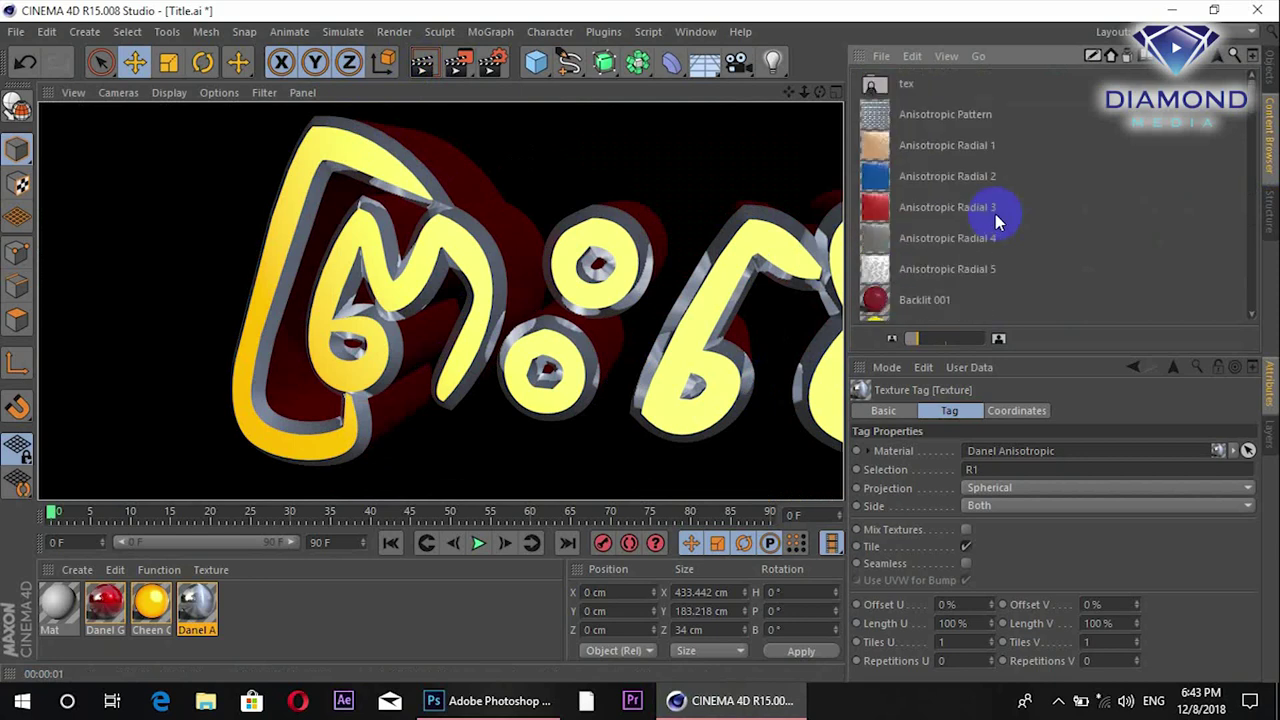
# Create a new blank material, Mat.1, and open it for editing
pyautogui.click(78, 570)
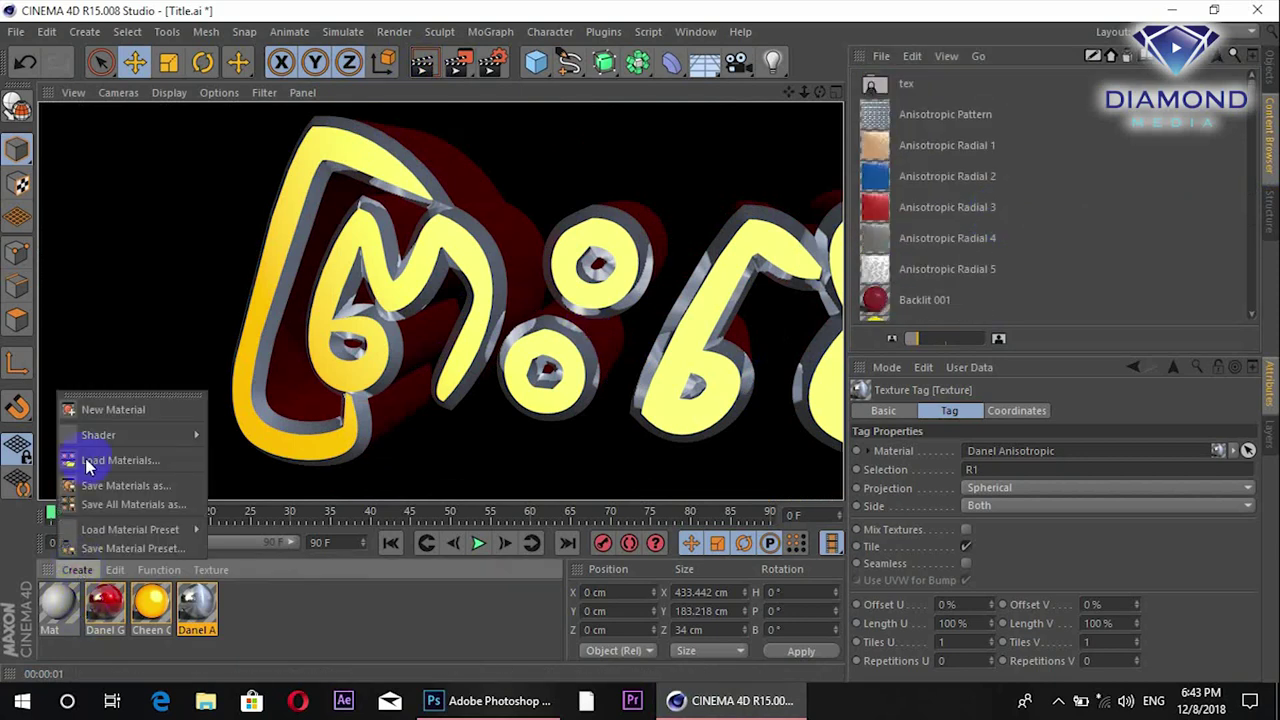
pyautogui.click(100, 412)
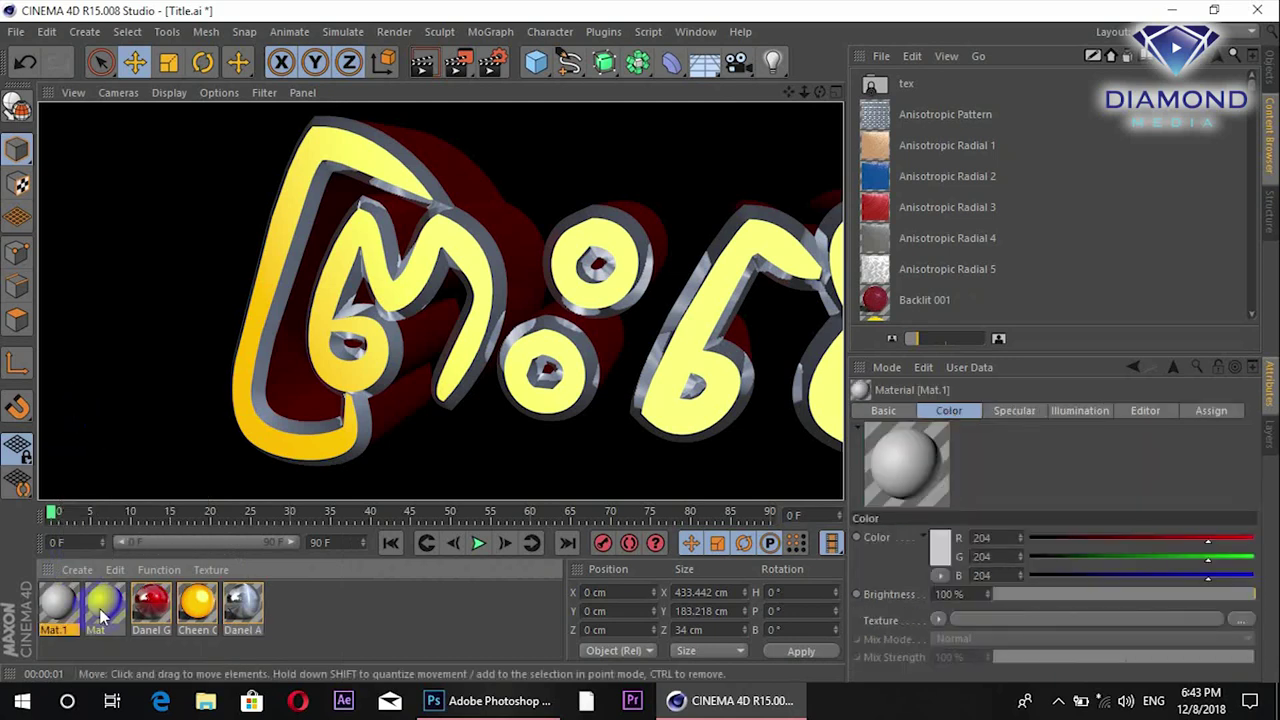
pyautogui.doubleClick(62, 605)
# Set Mat.1's colour to saturated blue (R 0, G 46, B 255)
pyautogui.click(338, 342)
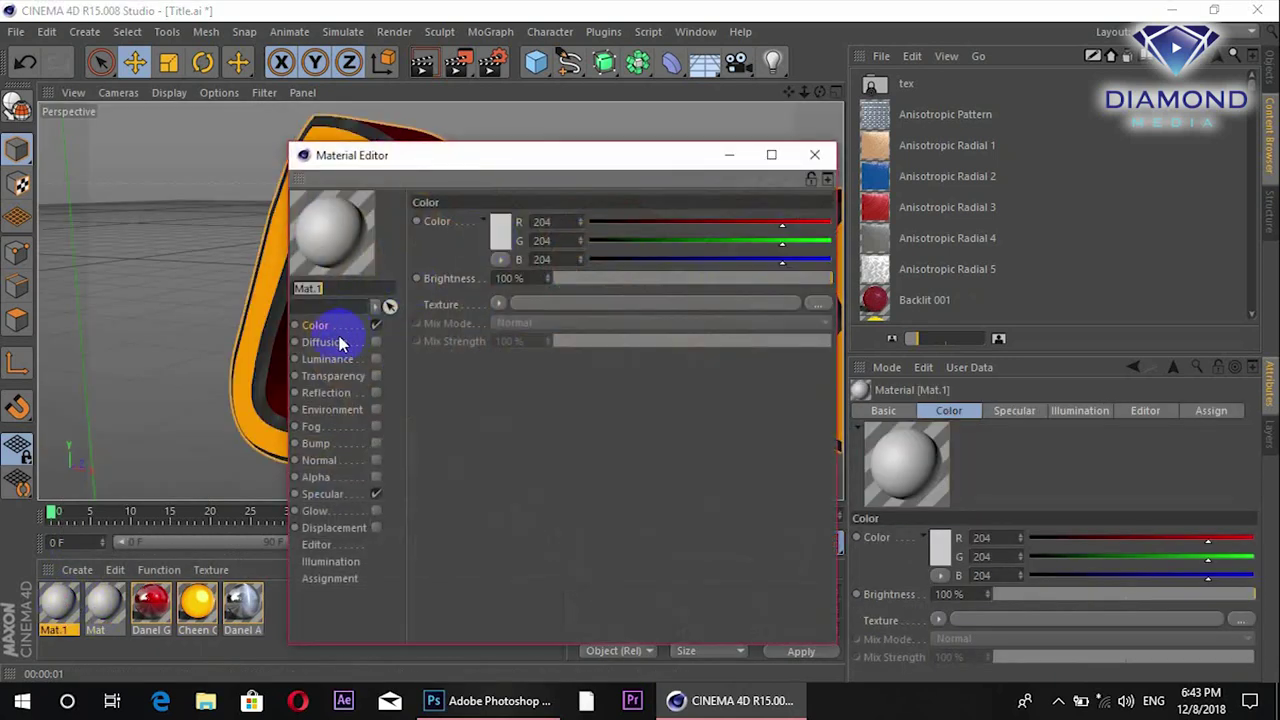
pyautogui.click(503, 230)
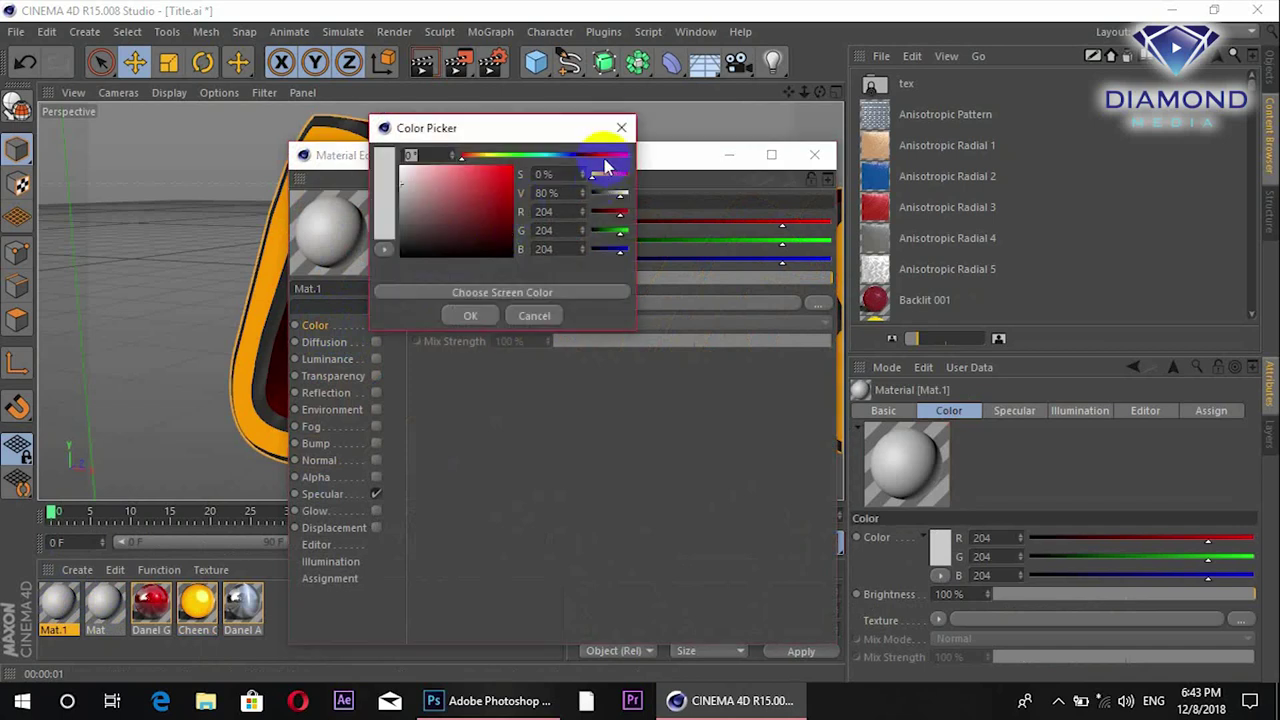
pyautogui.moveTo(491, 194); pyautogui.dragTo(520, 166)
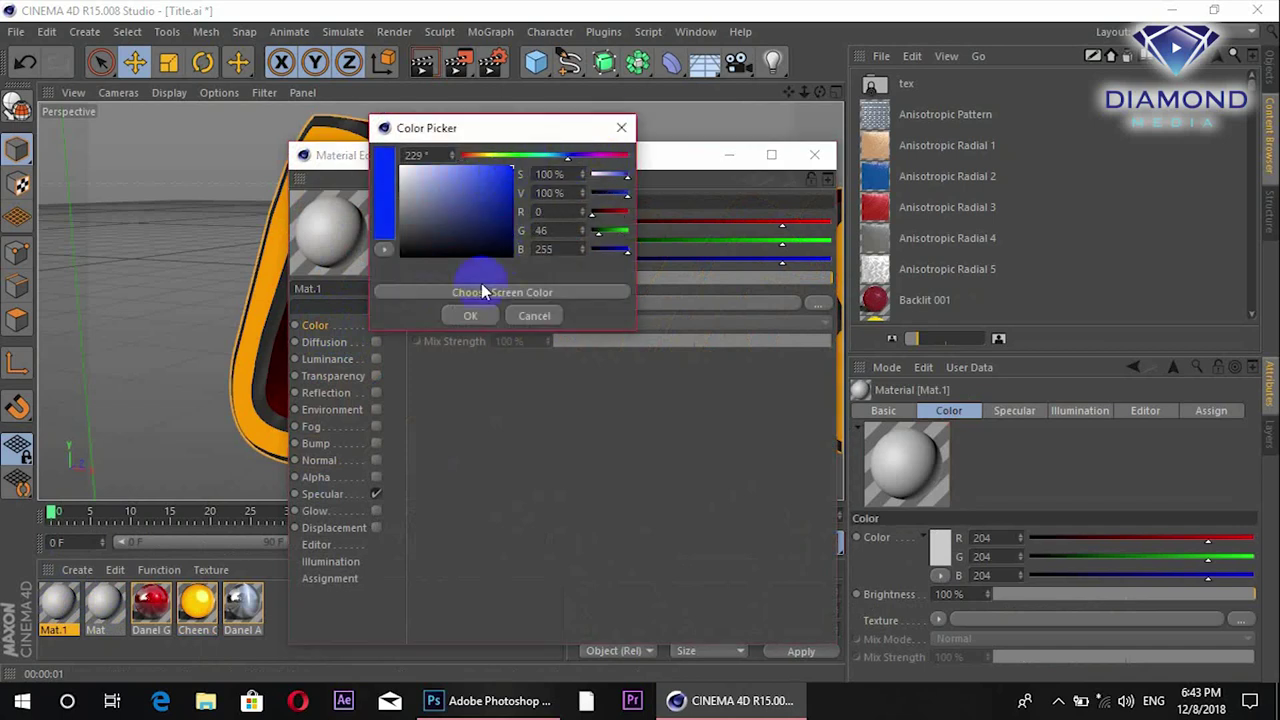
pyautogui.click(478, 314)
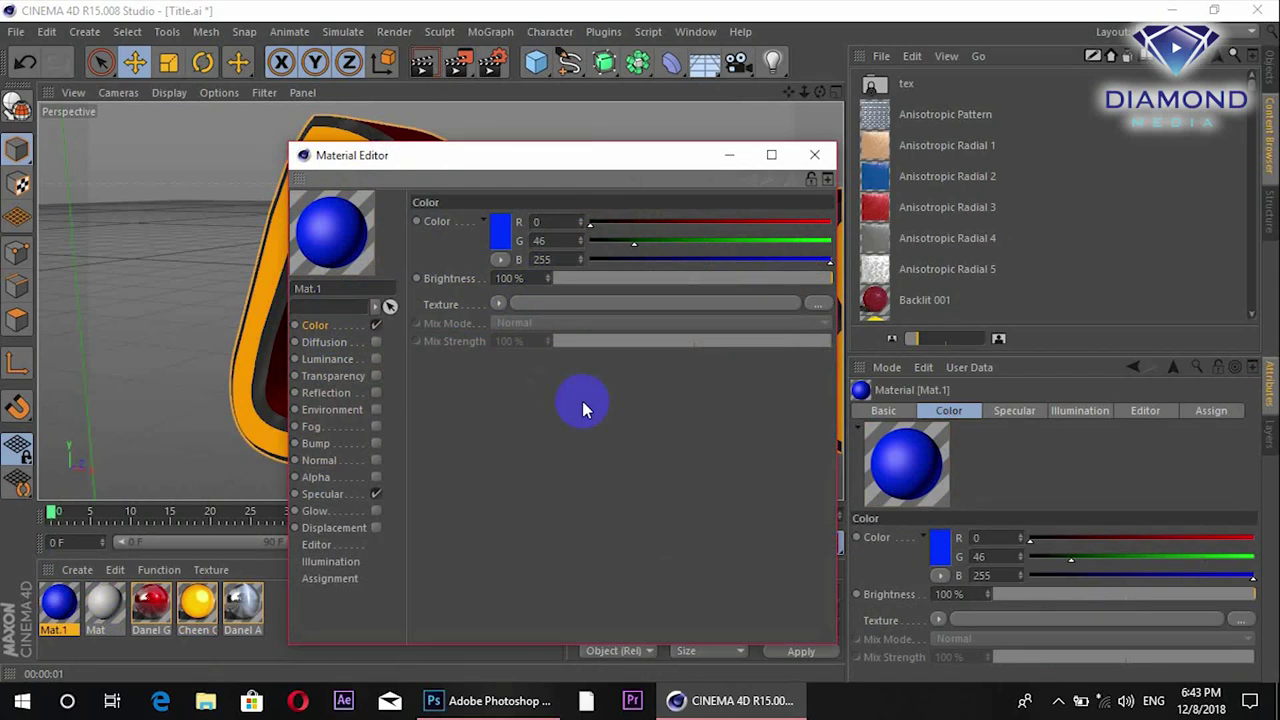
# Enable Mat.1's Reflection channel at about 14% brightness
pyautogui.click(362, 396)
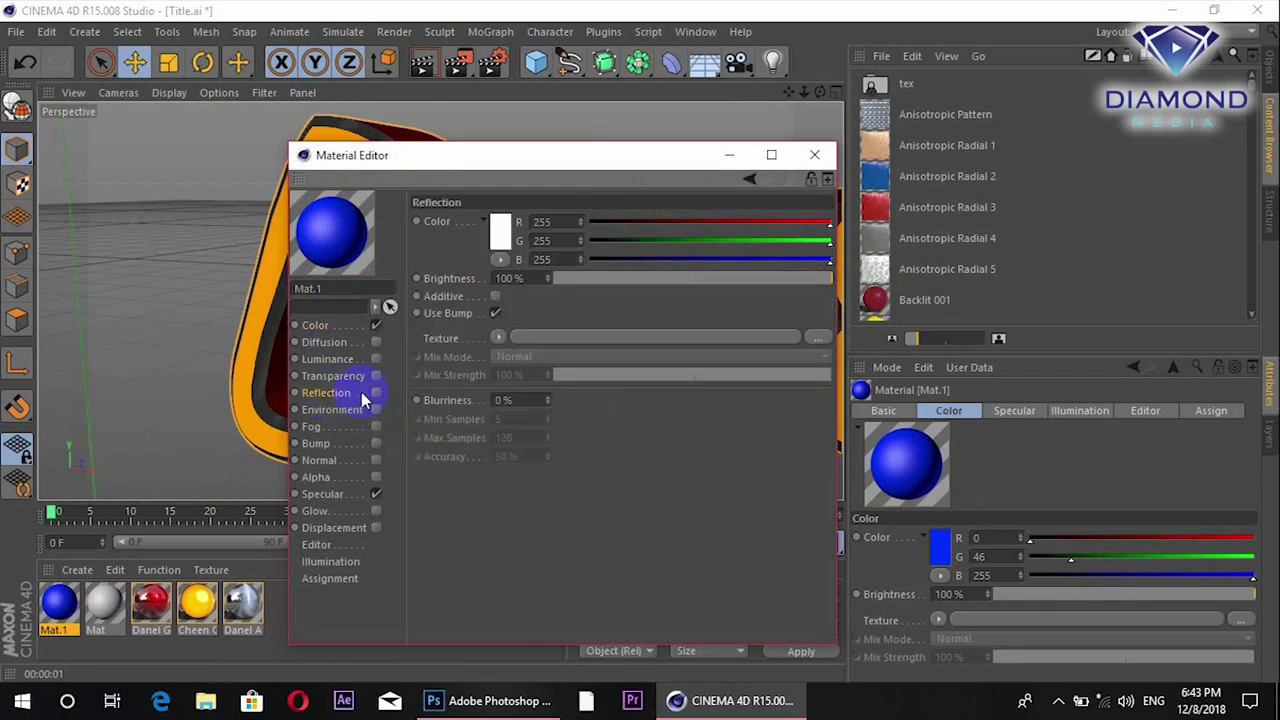
pyautogui.click(376, 394)
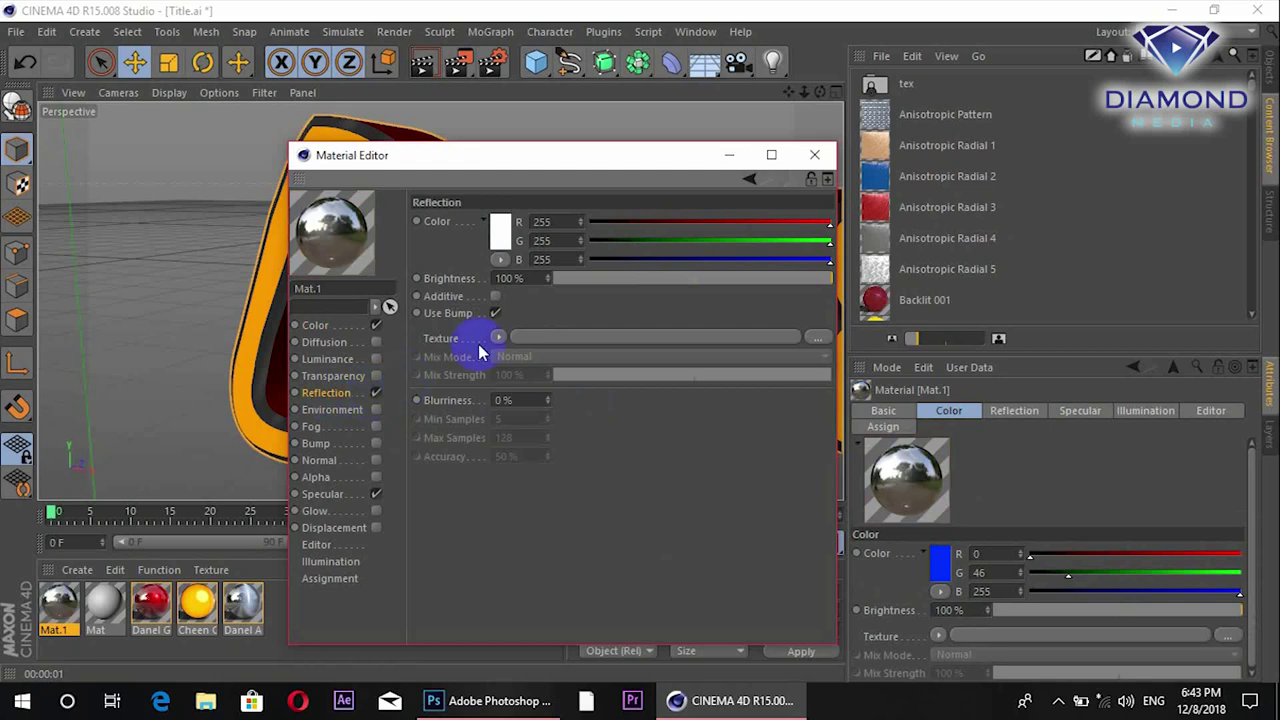
pyautogui.moveTo(610, 279); pyautogui.dragTo(594, 279)
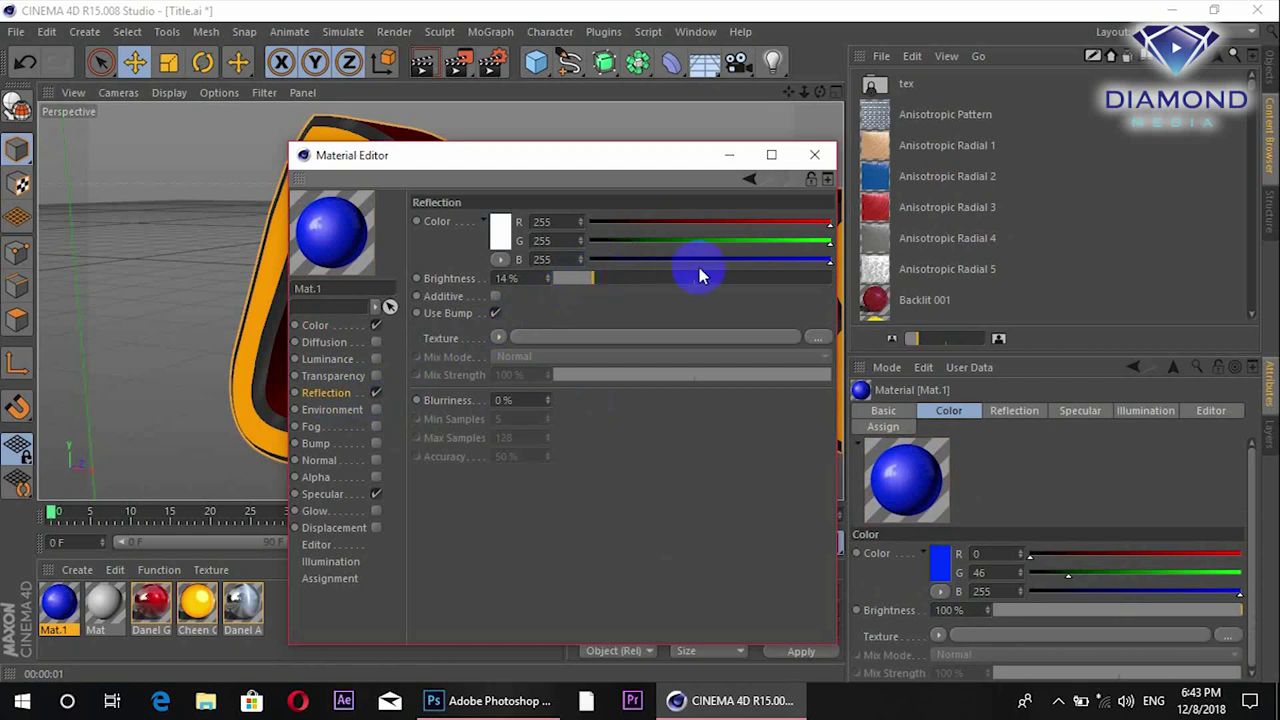
pyautogui.click(816, 157)
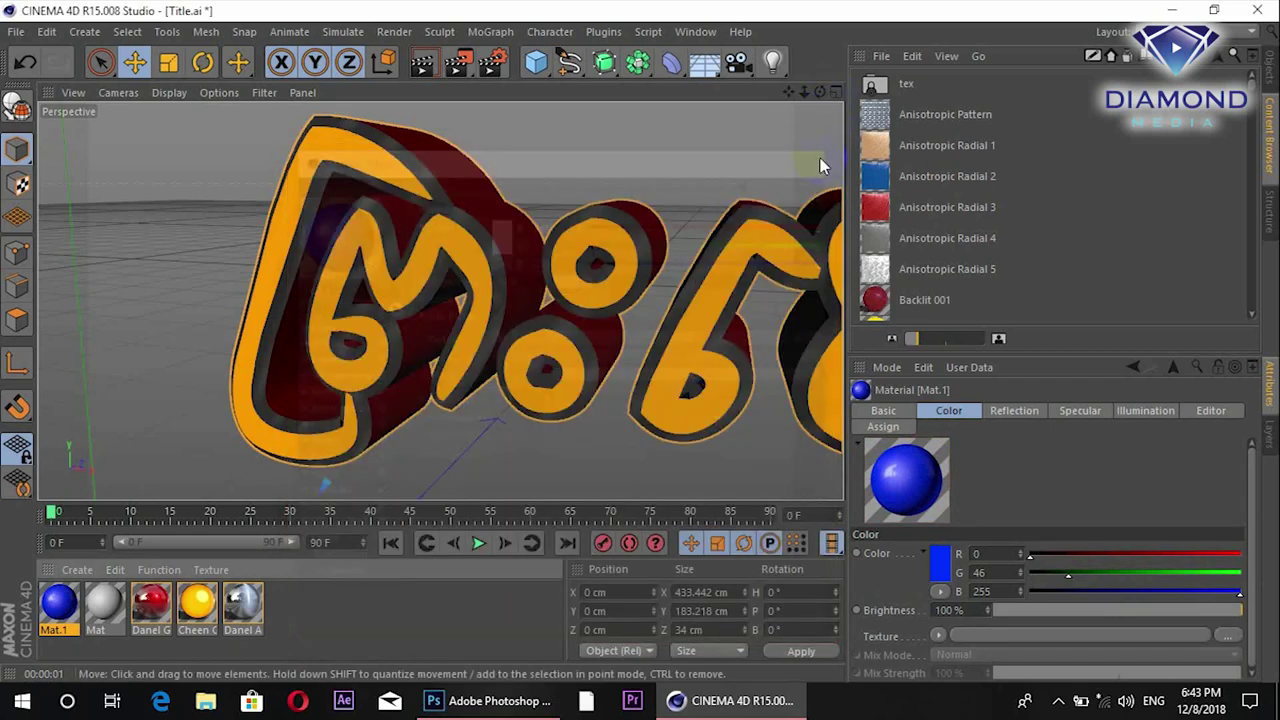
# Apply the blue Mat.1 to the Extrude title's rounded edges and render a preview
pyautogui.click(1270, 68)
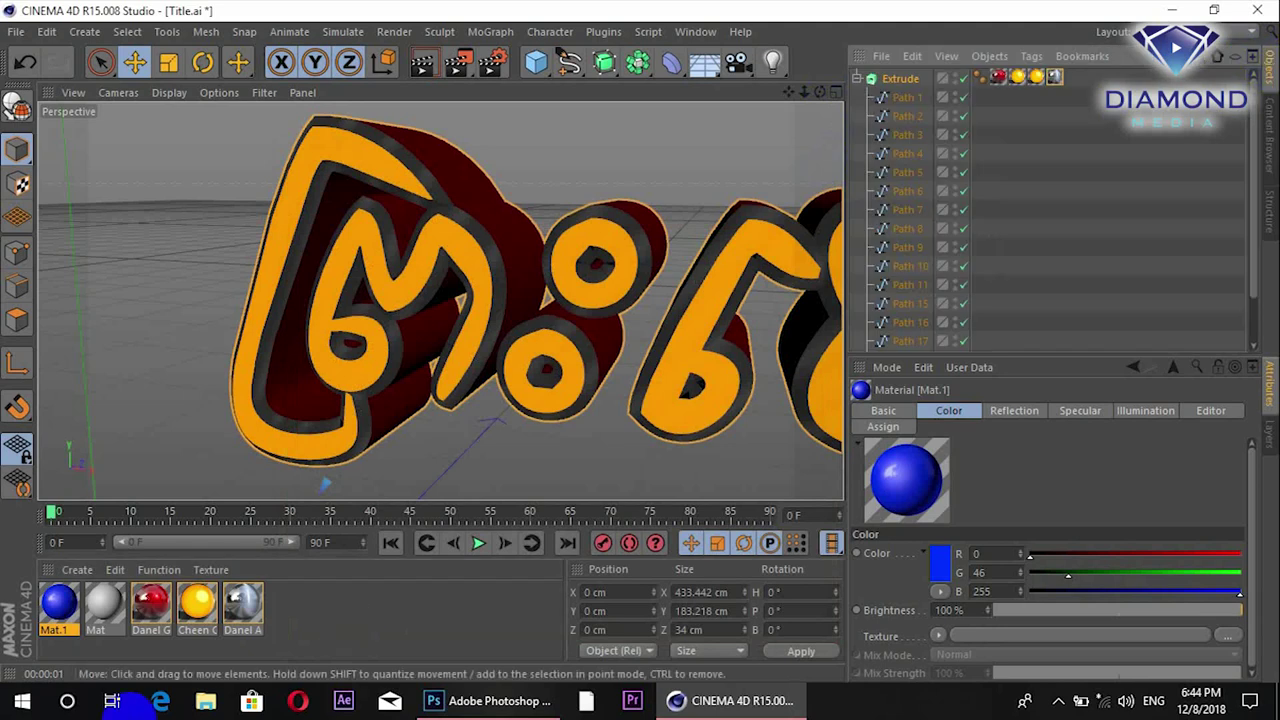
pyautogui.moveTo(58, 605)
pyautogui.mouseDown()
pyautogui.moveTo(1097, 38)
pyautogui.moveTo(1058, 78)
pyautogui.mouseUp()
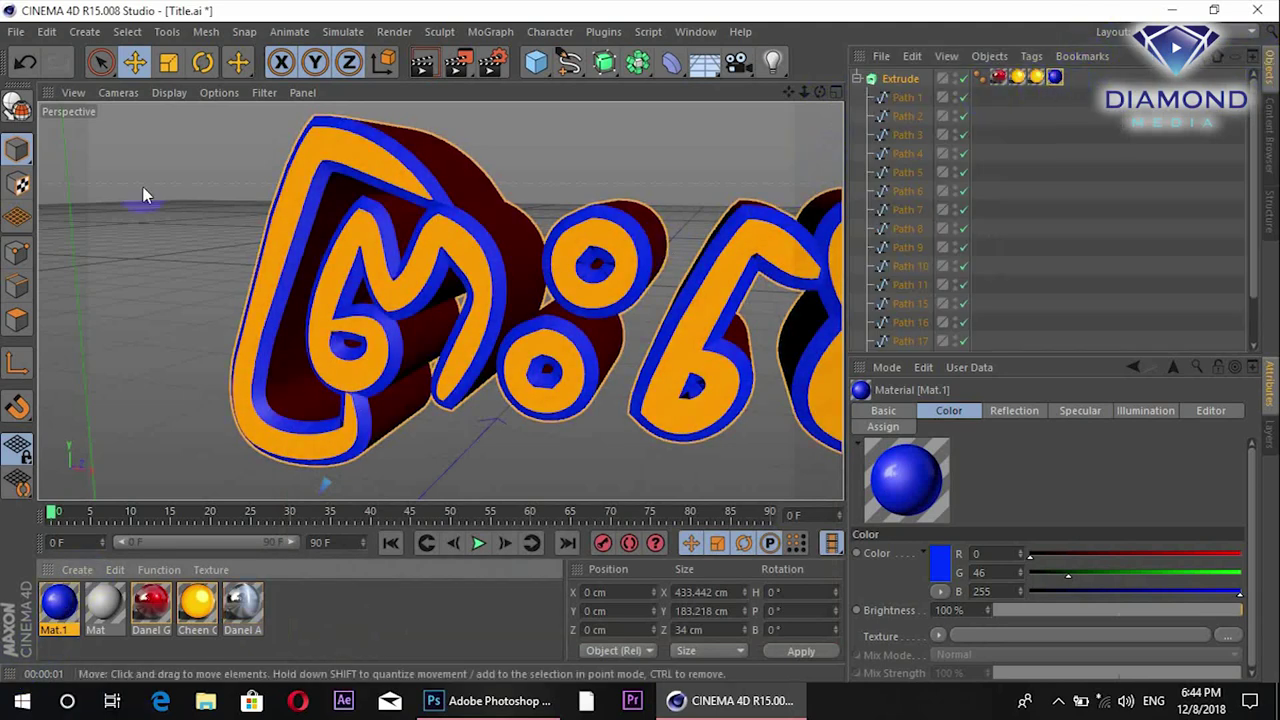
pyautogui.click(421, 62)
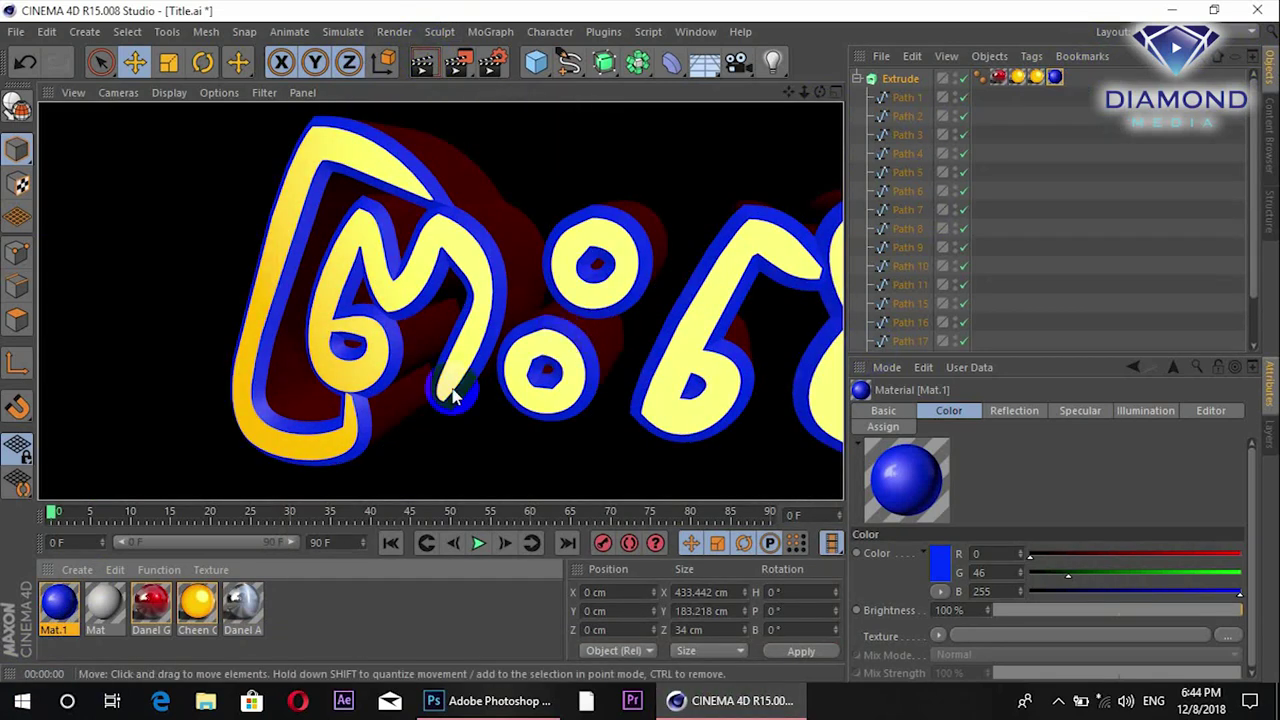
pyautogui.click(900, 78)
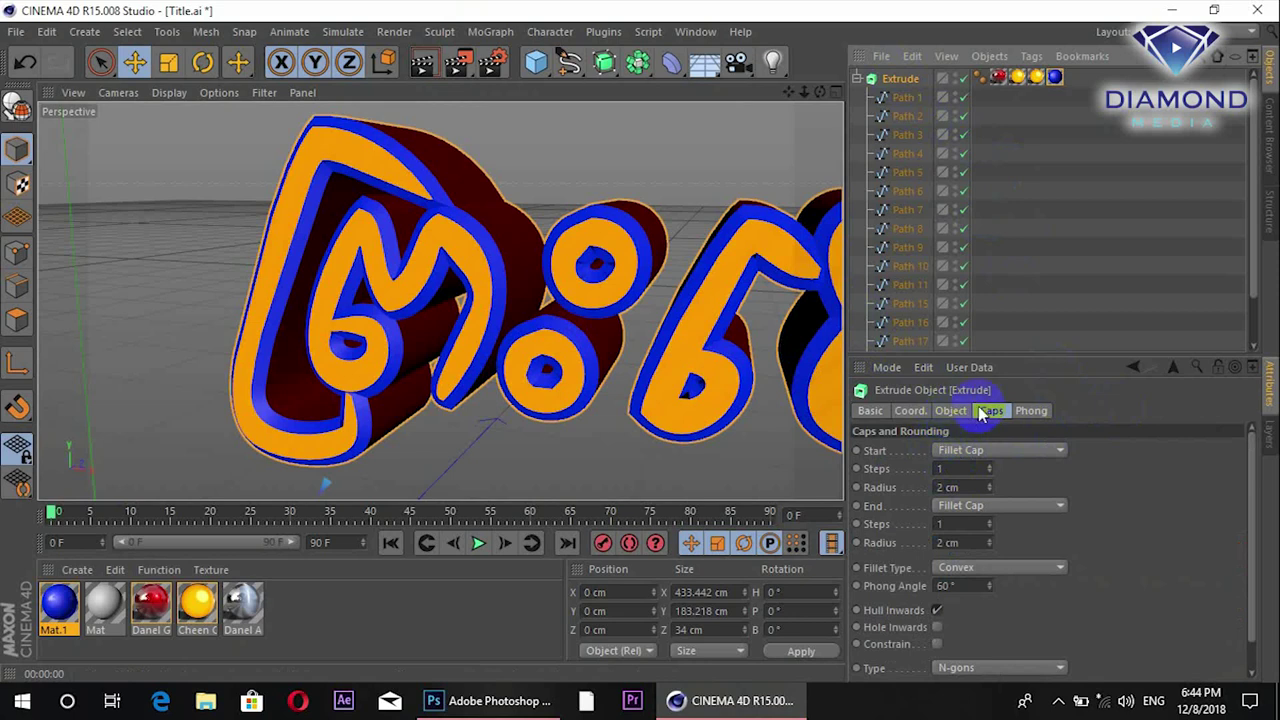
# Set both Start and End fillet radii to 1 cm and orbit to check the thinner edges
pyautogui.doubleClick(948, 487)
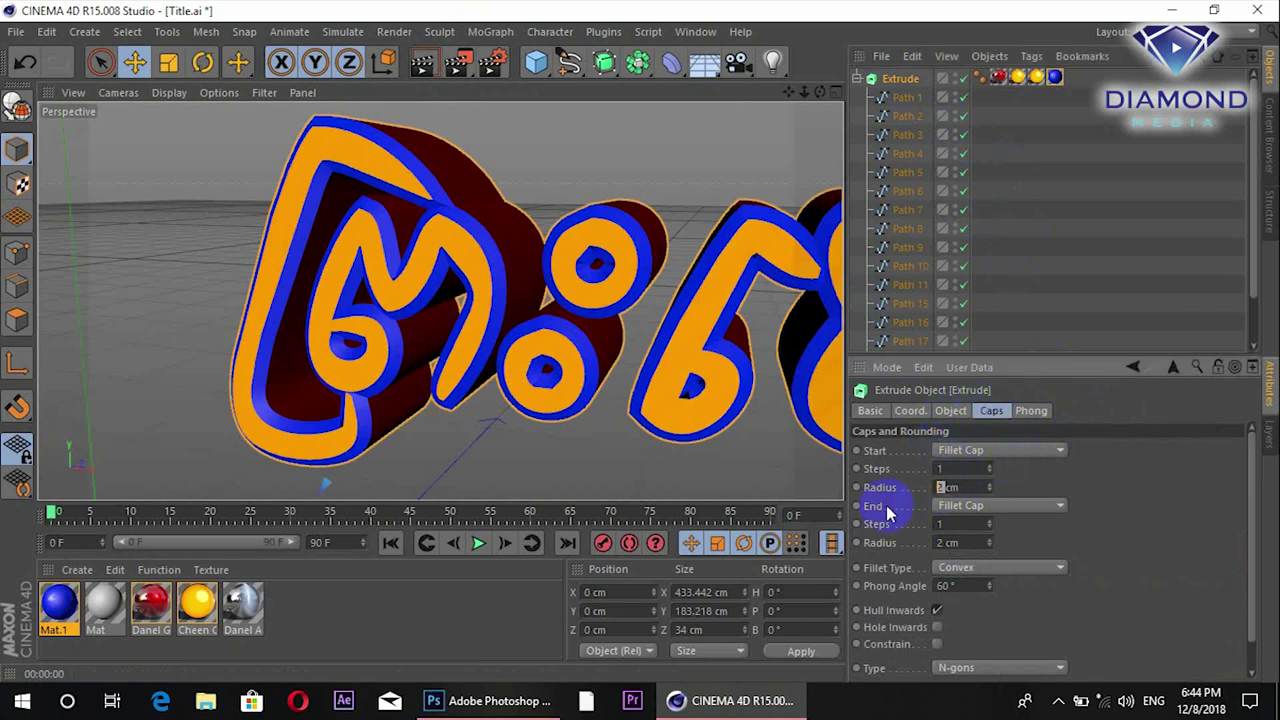
pyautogui.write('1')
pyautogui.press('Return')
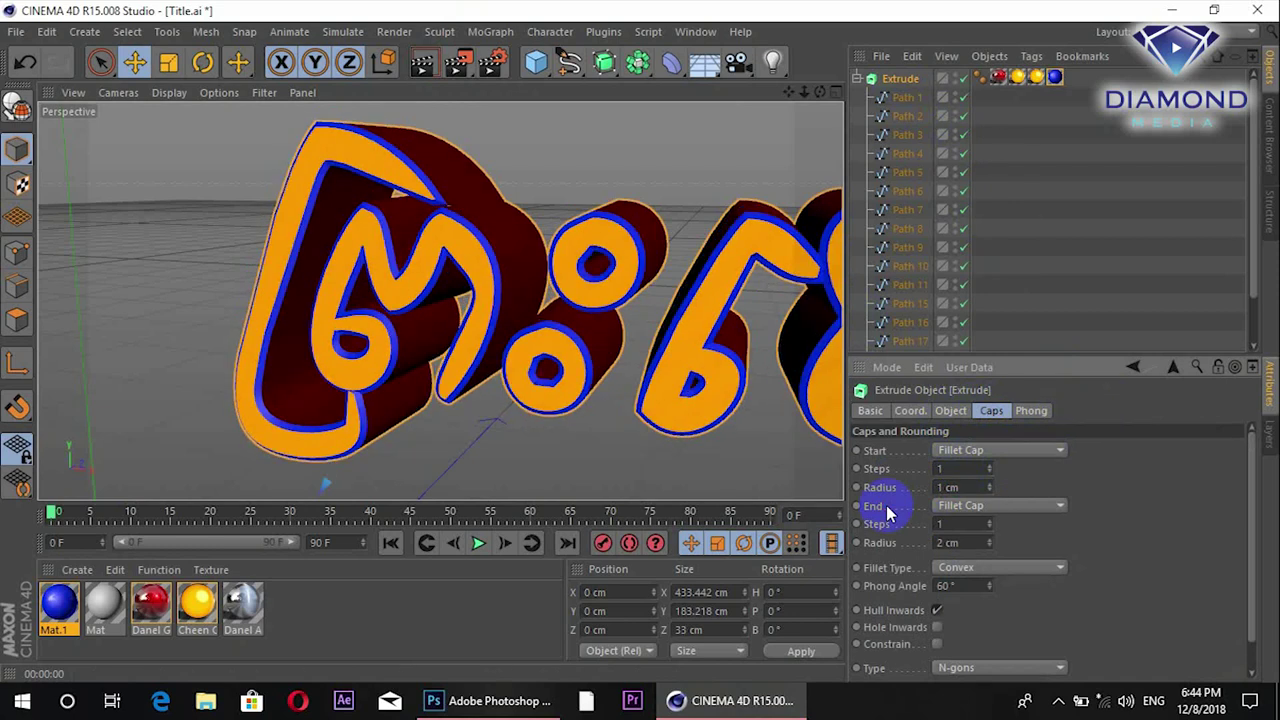
pyautogui.moveTo(945, 543); pyautogui.dragTo(910, 544)
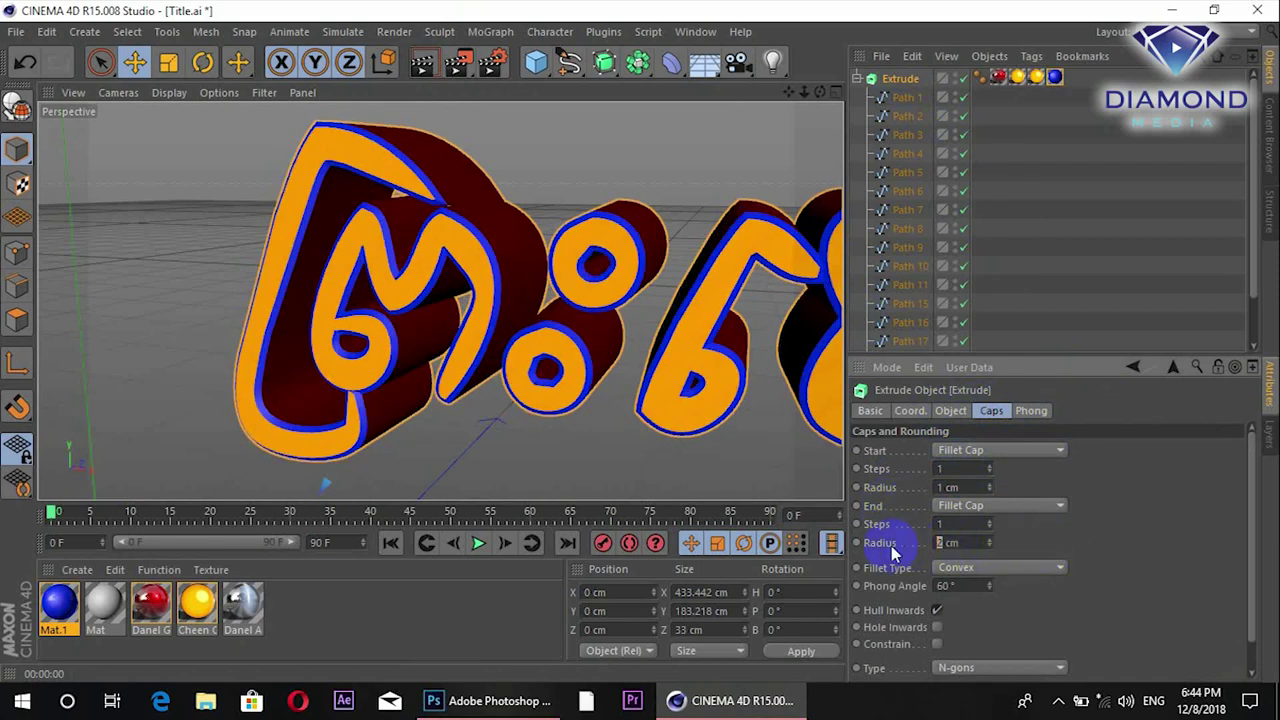
pyautogui.write('1')
pyautogui.press('Return')
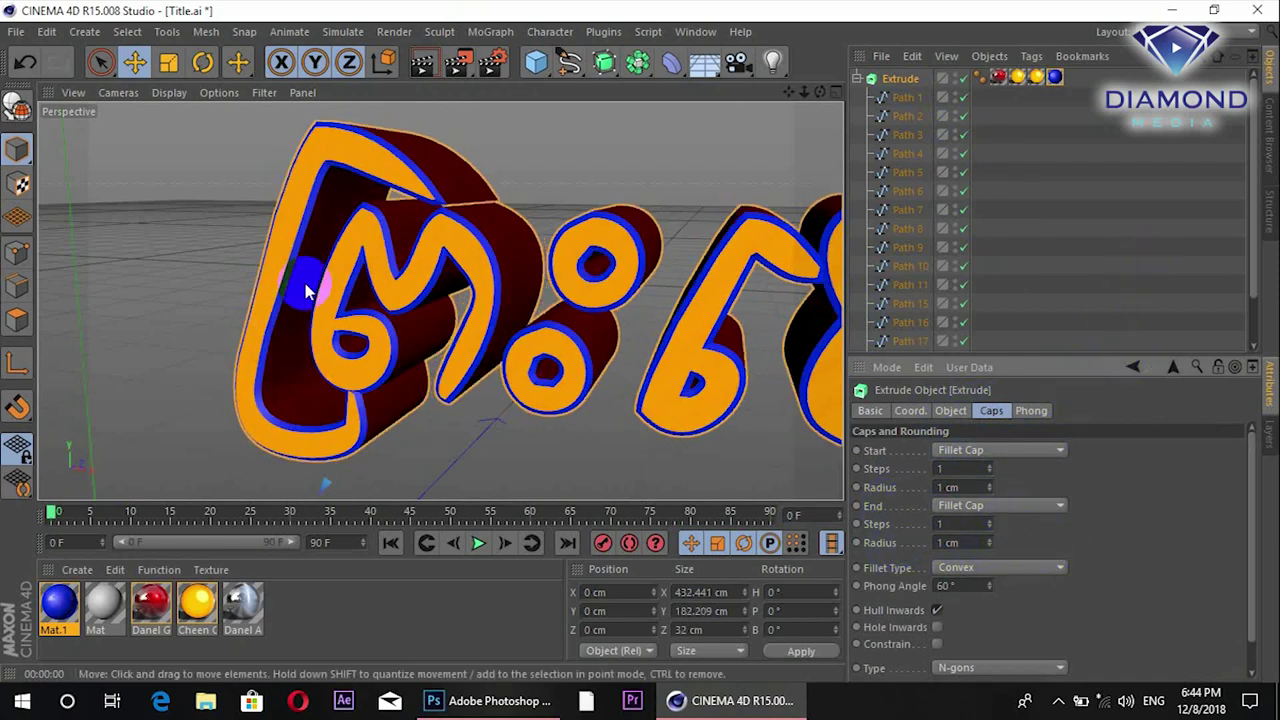
pyautogui.moveTo(466, 394)
pyautogui.keyDown('alt'); pyautogui.mouseDown()
pyautogui.moveTo(660, 340)
pyautogui.moveTo(586, 337)
pyautogui.mouseUp(); pyautogui.keyUp('alt')
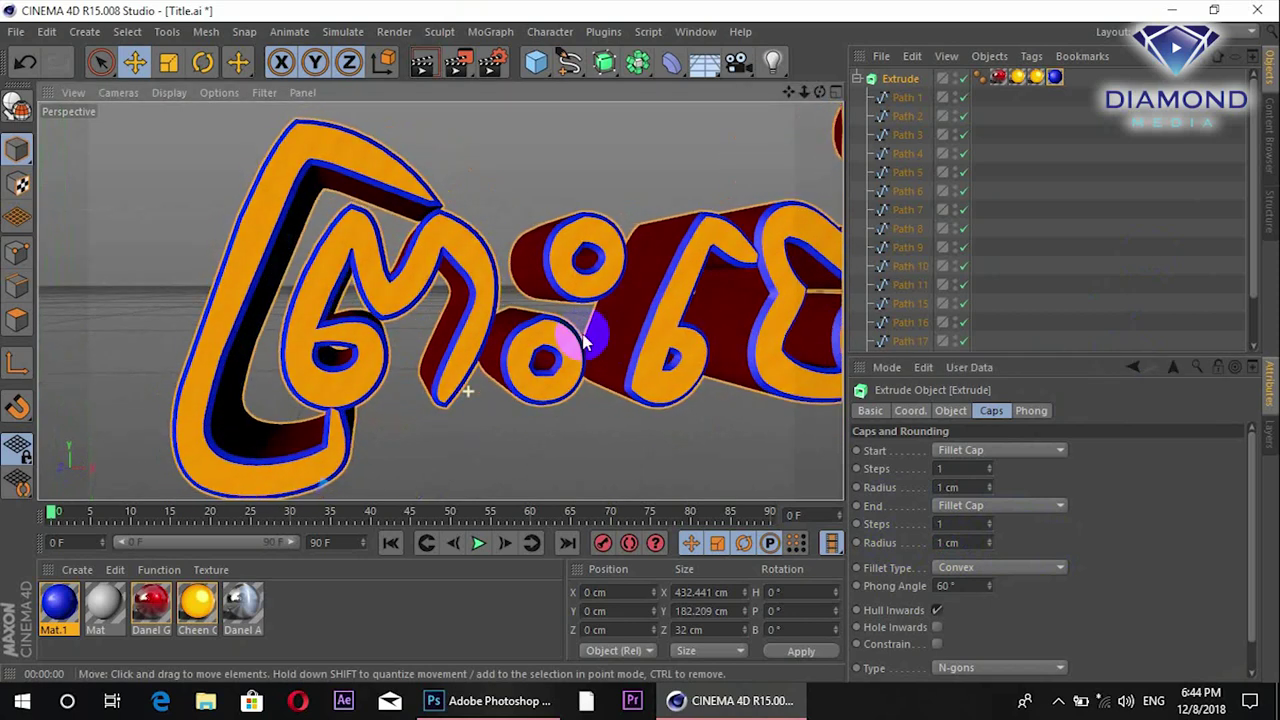
pyautogui.scroll(-5, 600, 320)
pyautogui.moveTo(713, 333)
pyautogui.keyDown('alt'); pyautogui.mouseDown()
pyautogui.moveTo(453, 316)
pyautogui.moveTo(595, 282)
pyautogui.moveTo(630, 293)
pyautogui.moveTo(566, 323)
pyautogui.moveTo(543, 300)
pyautogui.mouseUp(); pyautogui.keyUp('alt')
# Try dragging a Channel preset material from the Content Browser onto a letter
pyautogui.click(1270, 124)
pyautogui.scroll(-3, 1043, 208)
pyautogui.scroll(-3, 1043, 208)
pyautogui.scroll(-3, 1043, 208)
pyautogui.scroll(-3, 1043, 208)
pyautogui.scroll(-3, 1043, 208)
pyautogui.scroll(-3, 1043, 208)
pyautogui.scroll(-3, 1043, 208)
pyautogui.moveTo(910, 208); pyautogui.dragTo(560, 272)
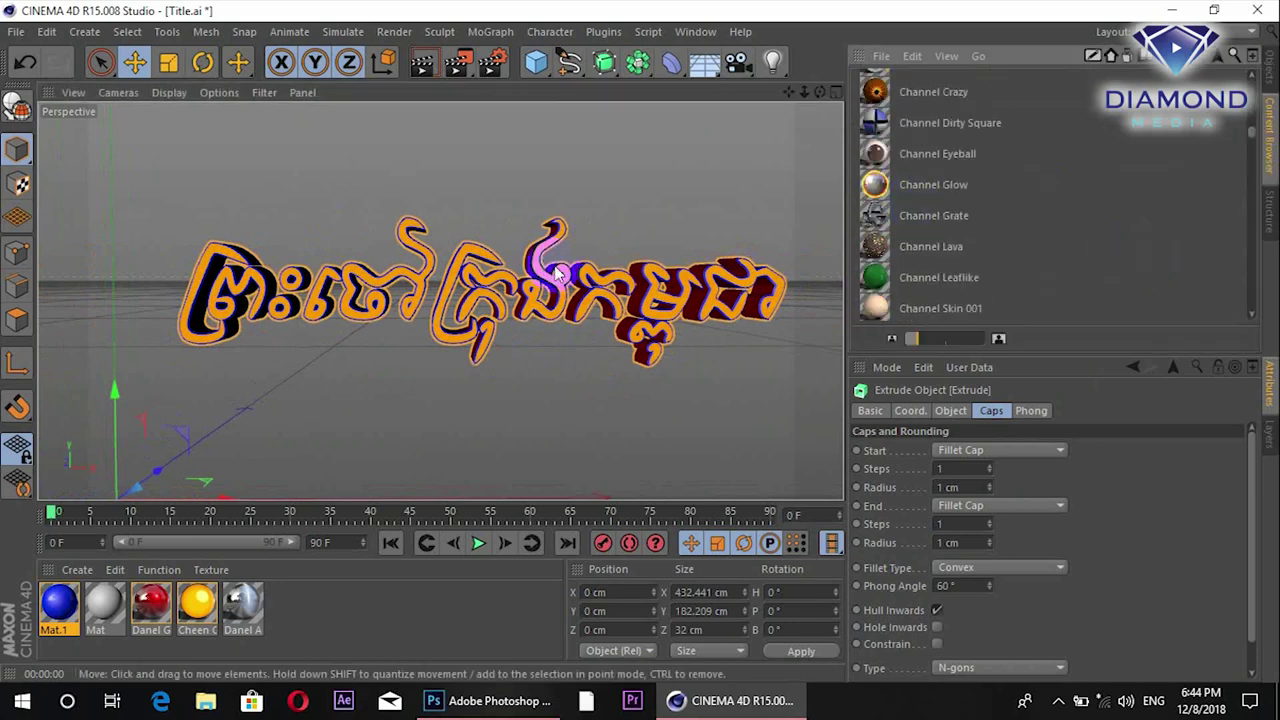
pyautogui.keyDown('alt'); pyautogui.moveTo(612, 287); pyautogui.dragTo(568, 312, button='middle'); pyautogui.keyUp('alt')
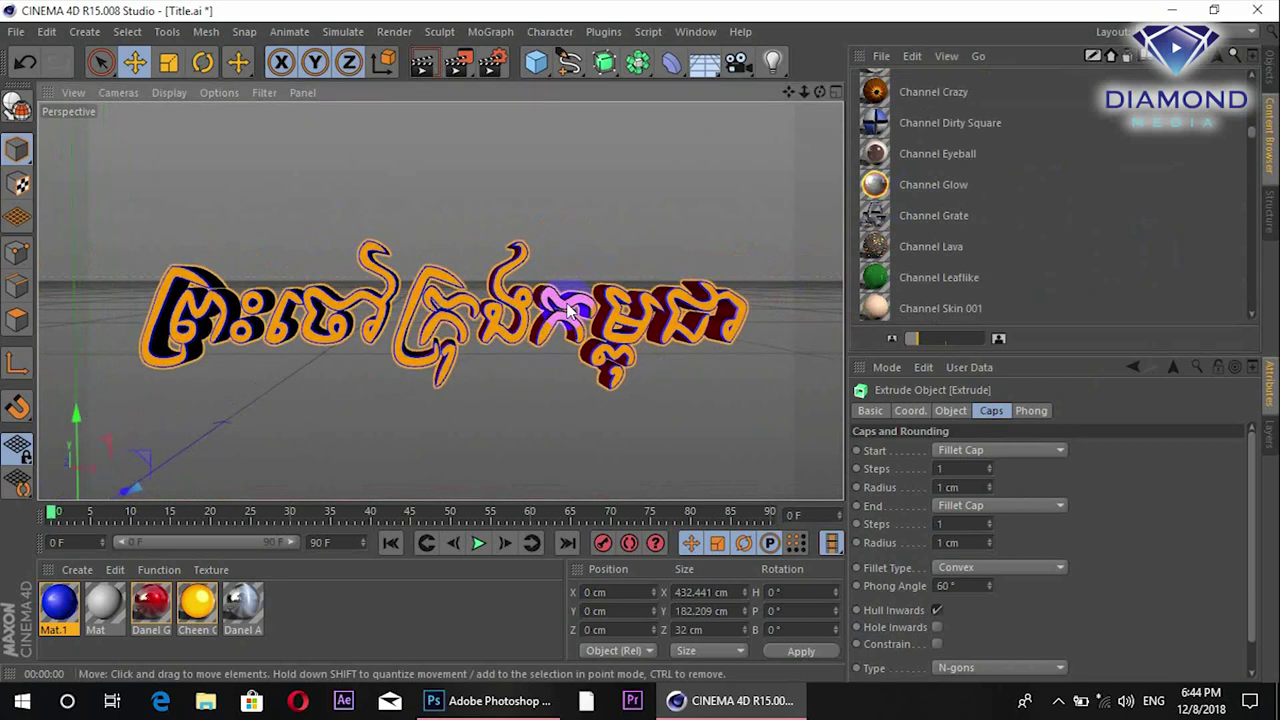
pyautogui.scroll(1, 565, 315)
pyautogui.scroll(1, 555, 328)
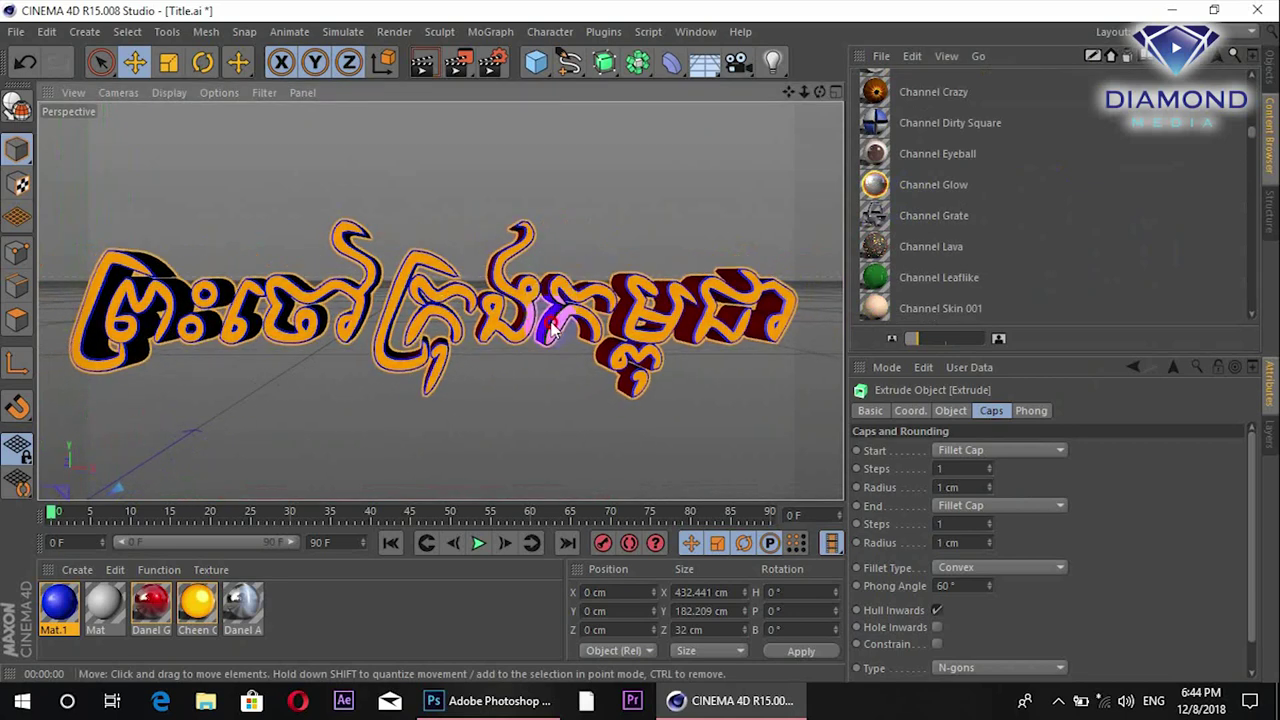
pyautogui.moveTo(551, 333)
pyautogui.keyDown('alt'); pyautogui.mouseDown()
pyautogui.moveTo(543, 206)
pyautogui.moveTo(509, 114)
pyautogui.moveTo(514, 251)
pyautogui.moveTo(545, 415)
pyautogui.moveTo(571, 451)
pyautogui.moveTo(531, 377)
pyautogui.moveTo(513, 268)
pyautogui.moveTo(541, 251)
pyautogui.moveTo(548, 290)
pyautogui.mouseUp(); pyautogui.keyUp('alt')
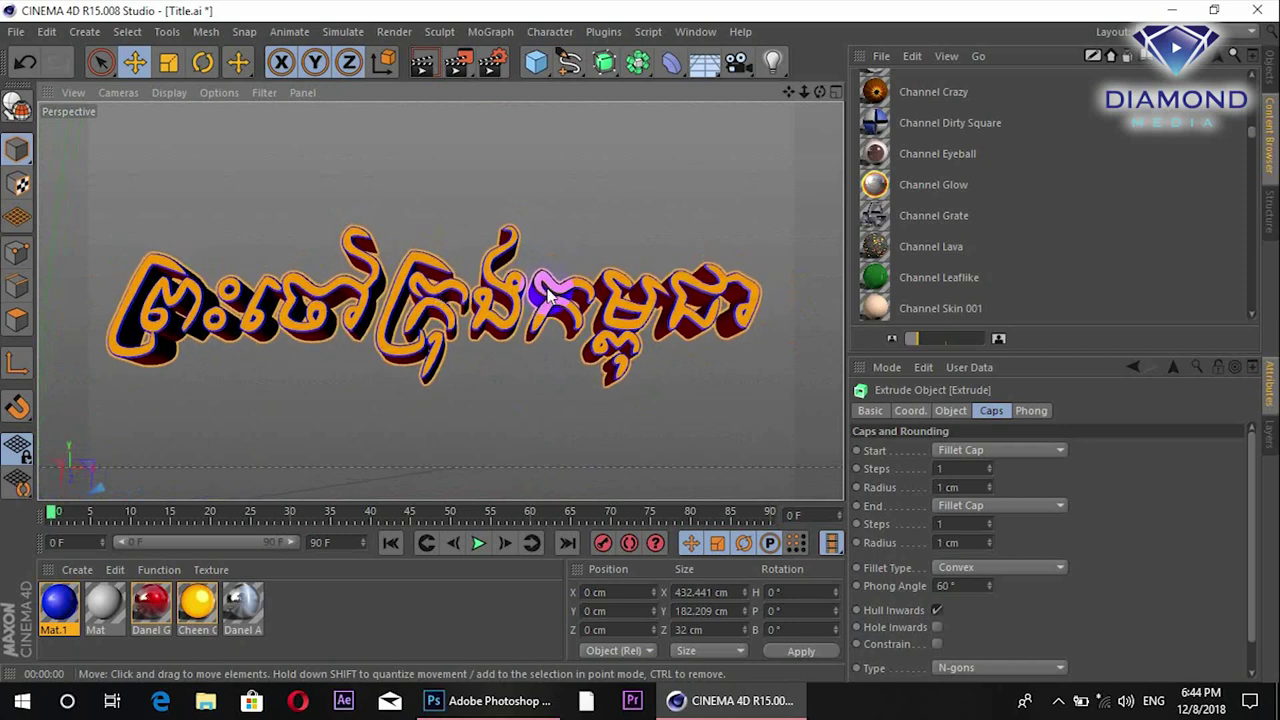
# Show the object list and inspect the Extrude object's hierarchy
pyautogui.click(1273, 80)
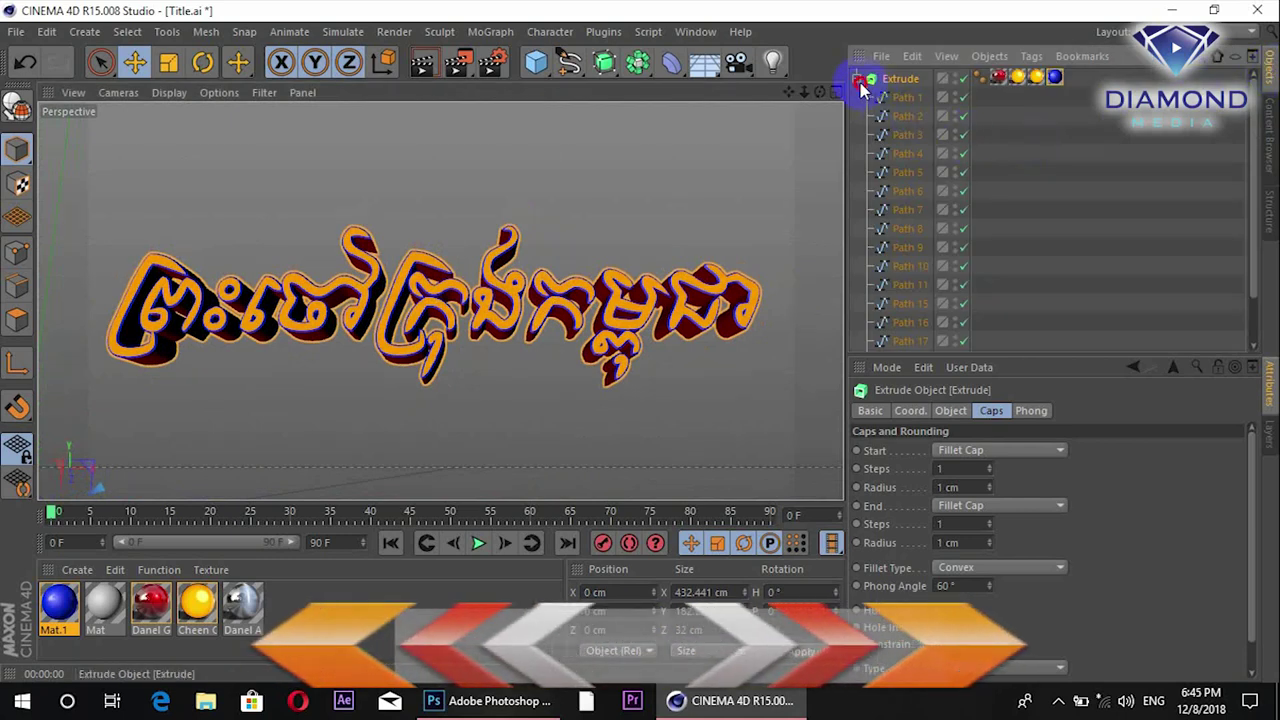
pyautogui.click(862, 88)
pyautogui.click(862, 88)
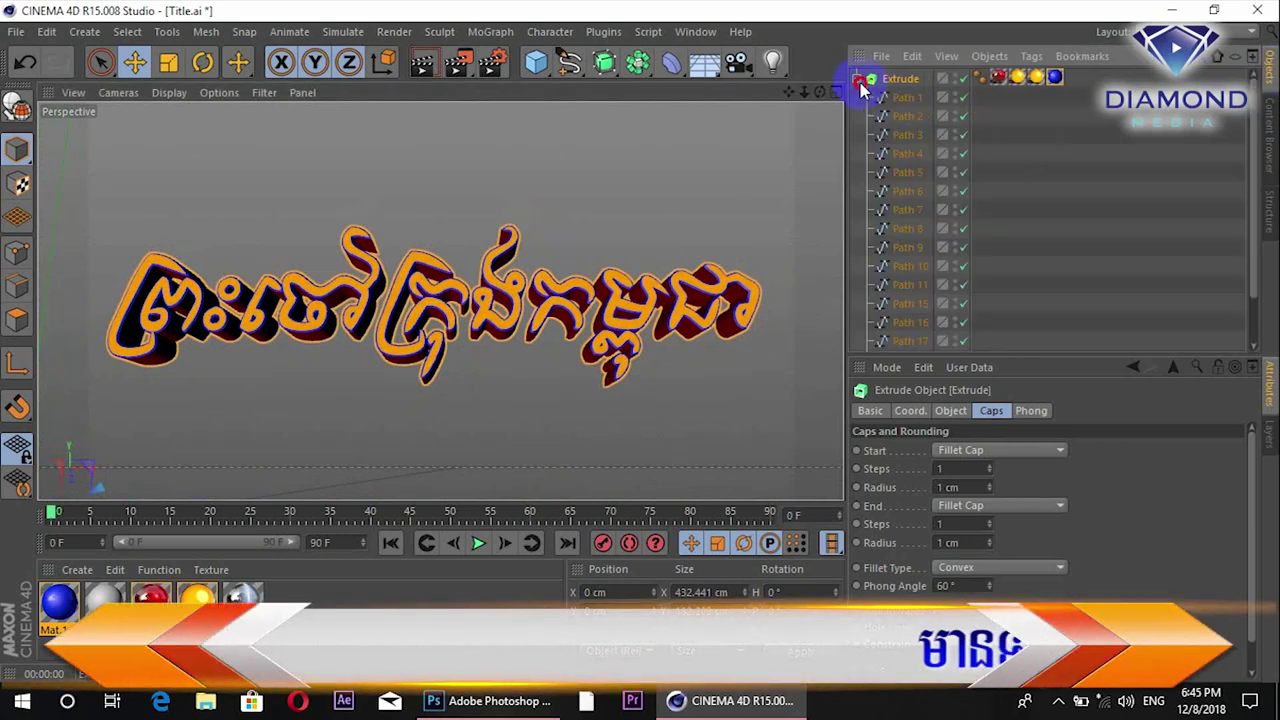
pyautogui.click(861, 84)
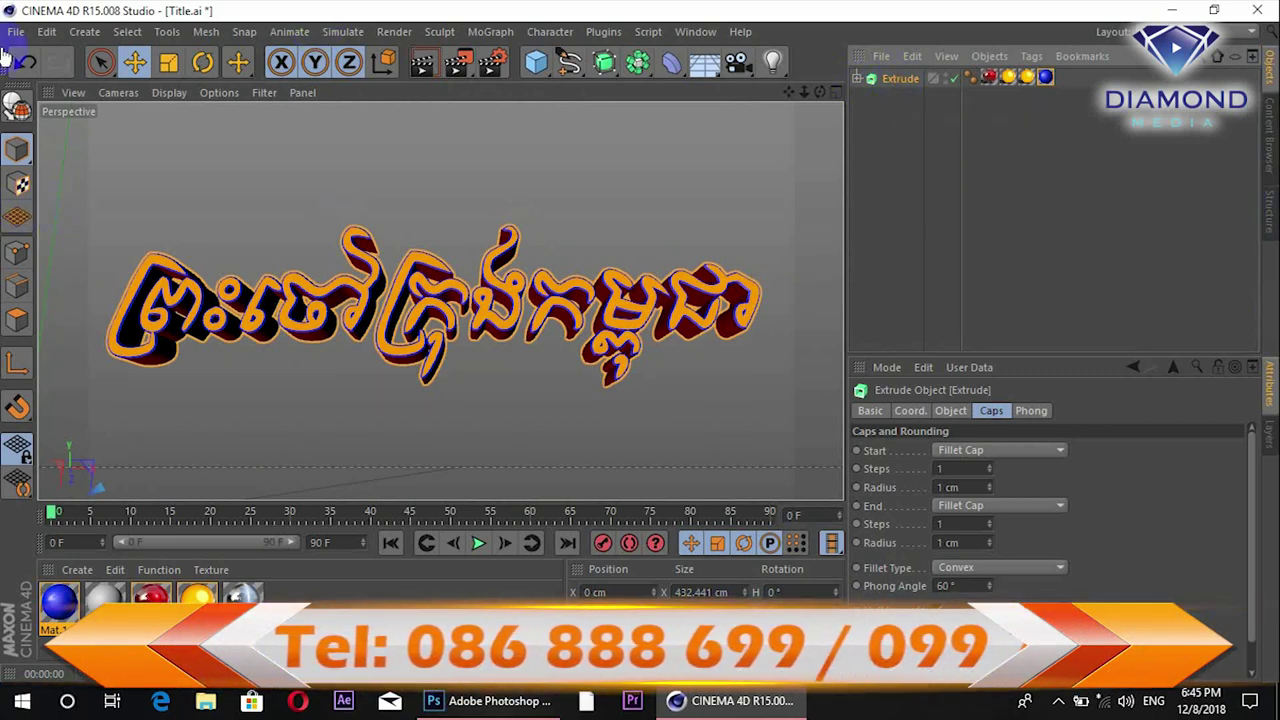
# Make the Extrude title editable, expand it to list the letter paths, and select Path 1
pyautogui.click(14, 110)
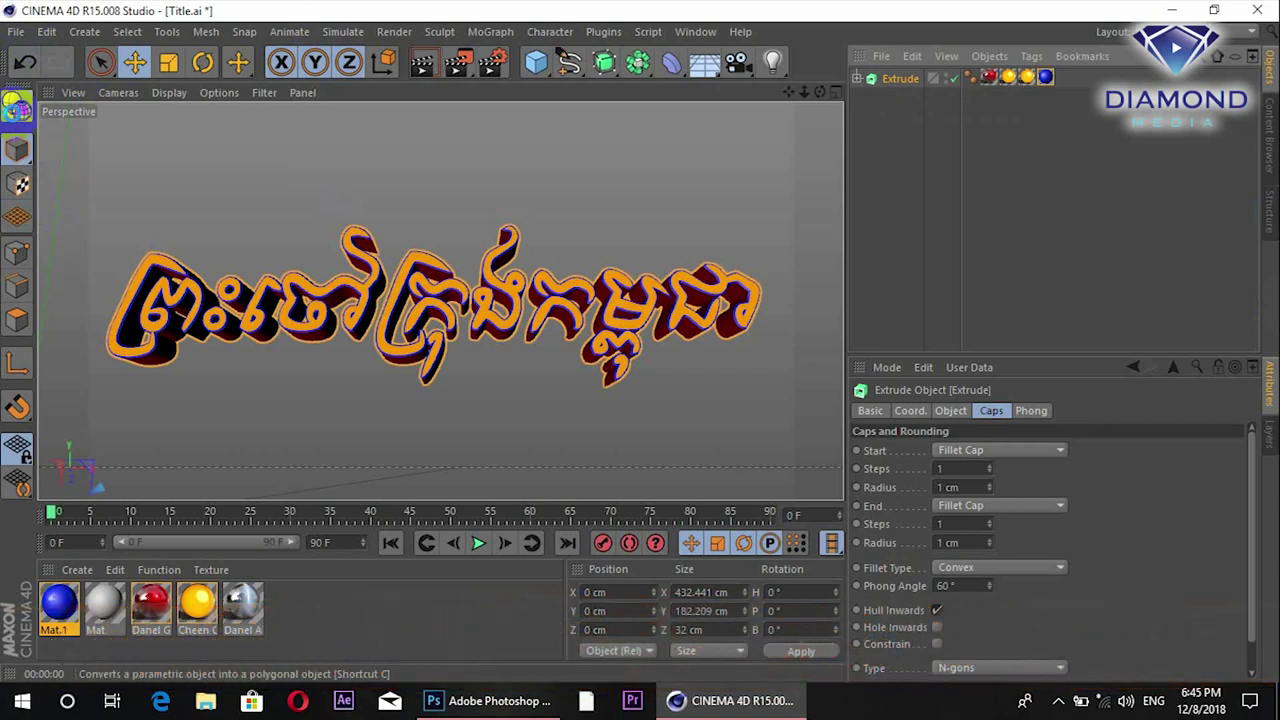
pyautogui.click(857, 78)
pyautogui.click(868, 97)
pyautogui.moveTo(902, 134); pyautogui.dragTo(946, 162)
pyautogui.click(904, 100)
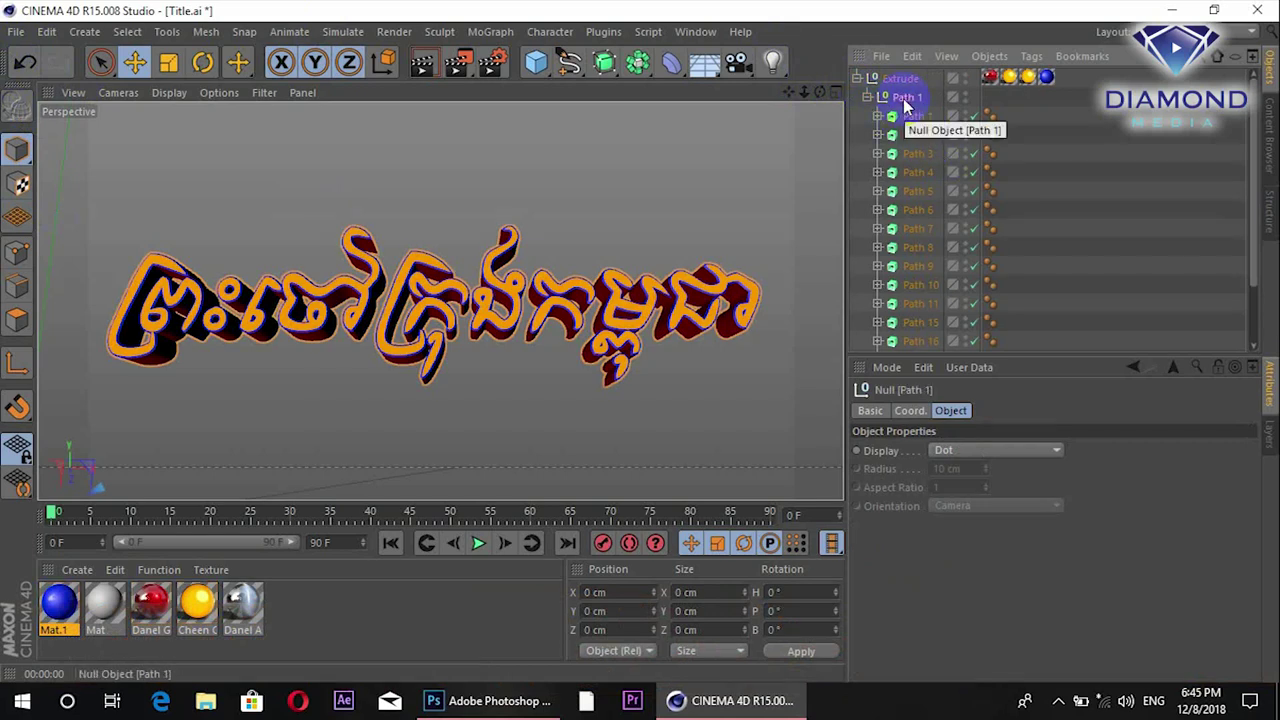
pyautogui.click(480, 33)
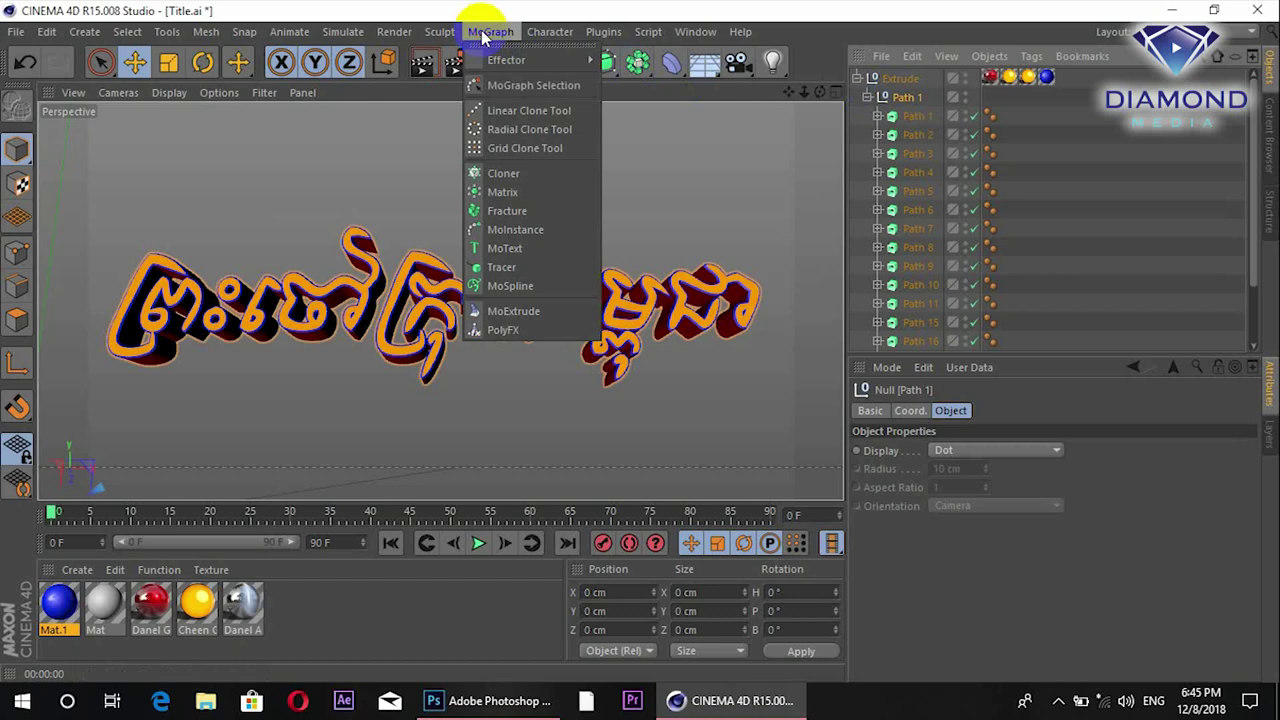
# Add a Fracture object and move letter paths Path 1 through Path 28 inside it
pyautogui.click(499, 205)
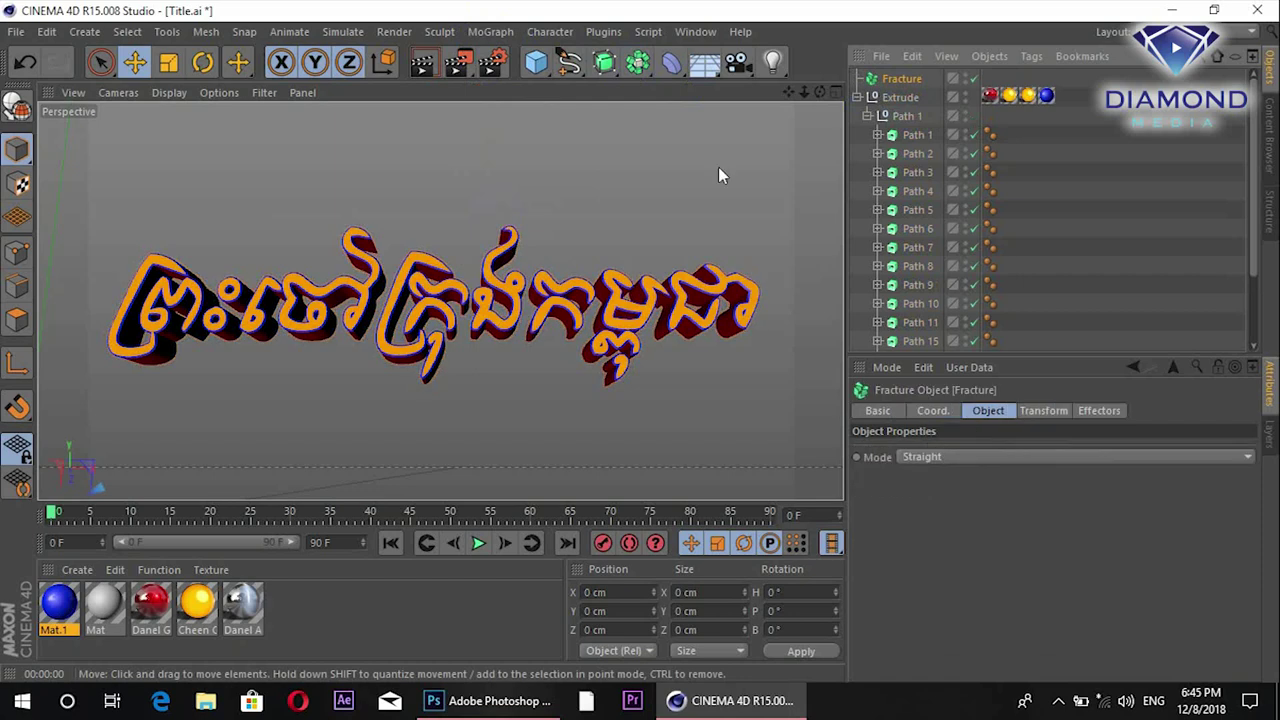
pyautogui.click(912, 138)
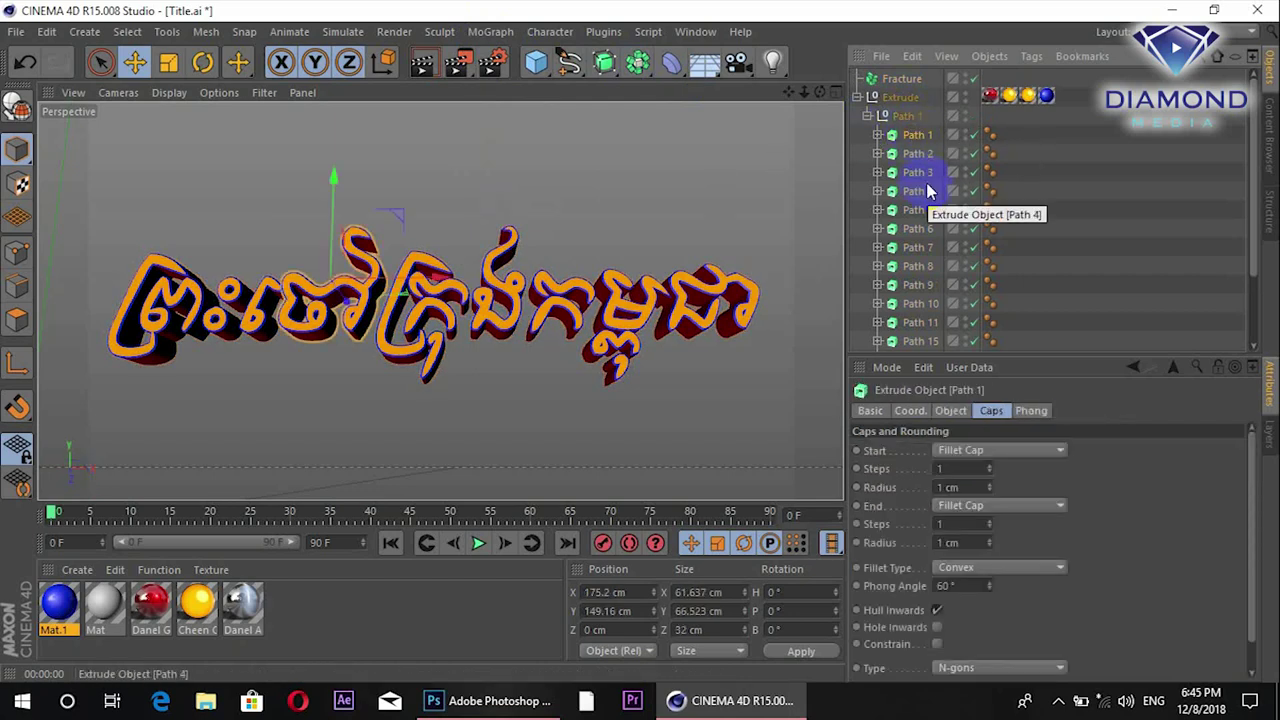
pyautogui.scroll(-3, 928, 191)
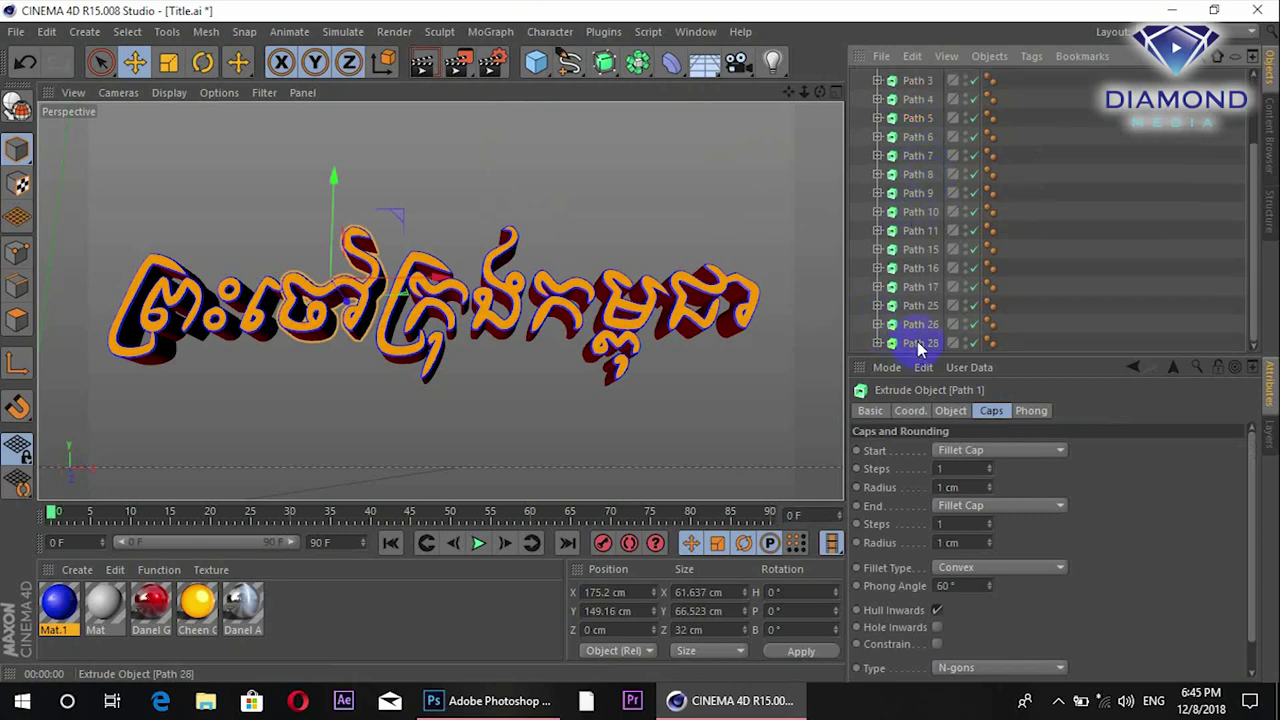
pyautogui.keyDown('shift'); pyautogui.click(918, 343); pyautogui.keyUp('shift')
pyautogui.scroll(3, 1000, 180)
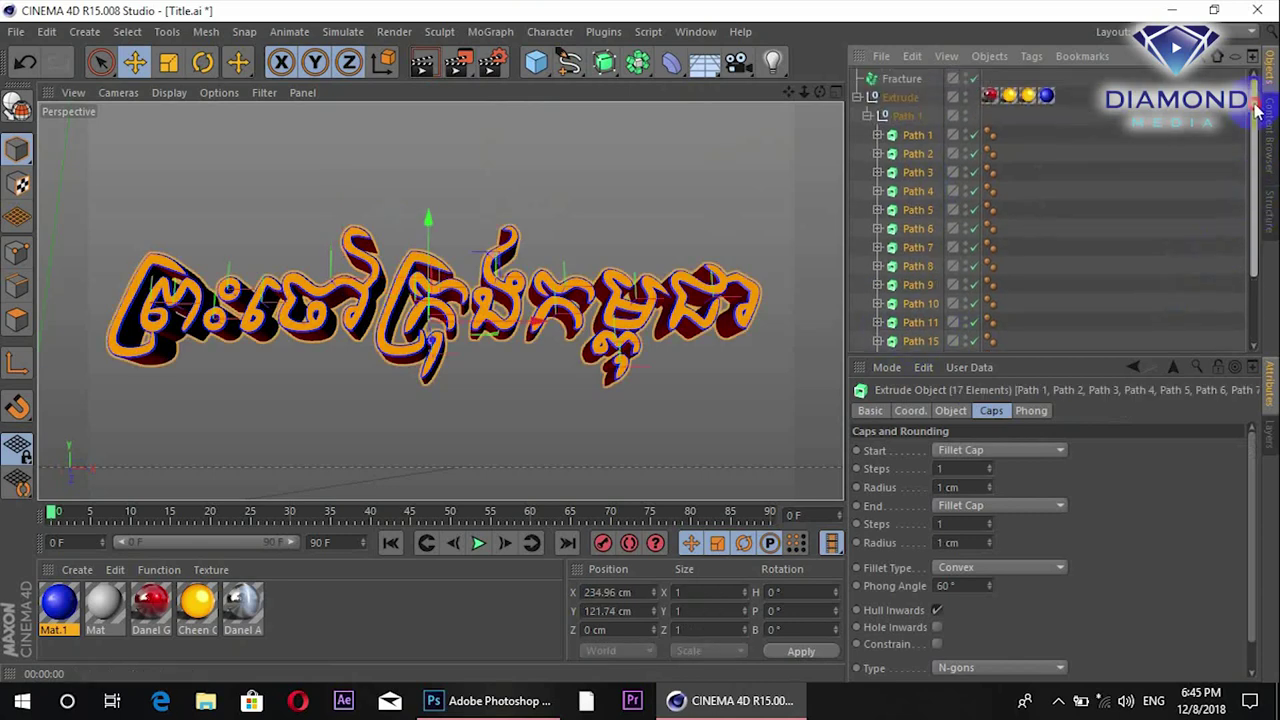
pyautogui.moveTo(916, 141); pyautogui.dragTo(908, 88)
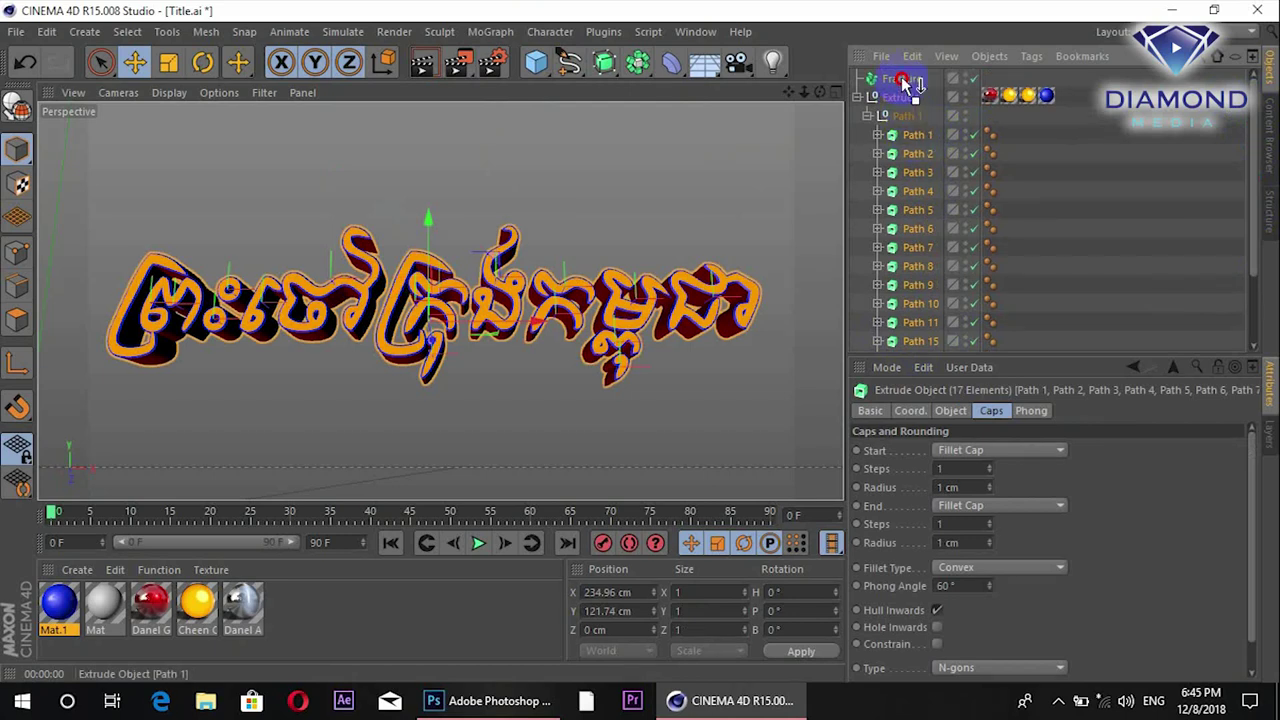
pyautogui.moveTo(903, 82); pyautogui.dragTo(903, 86)
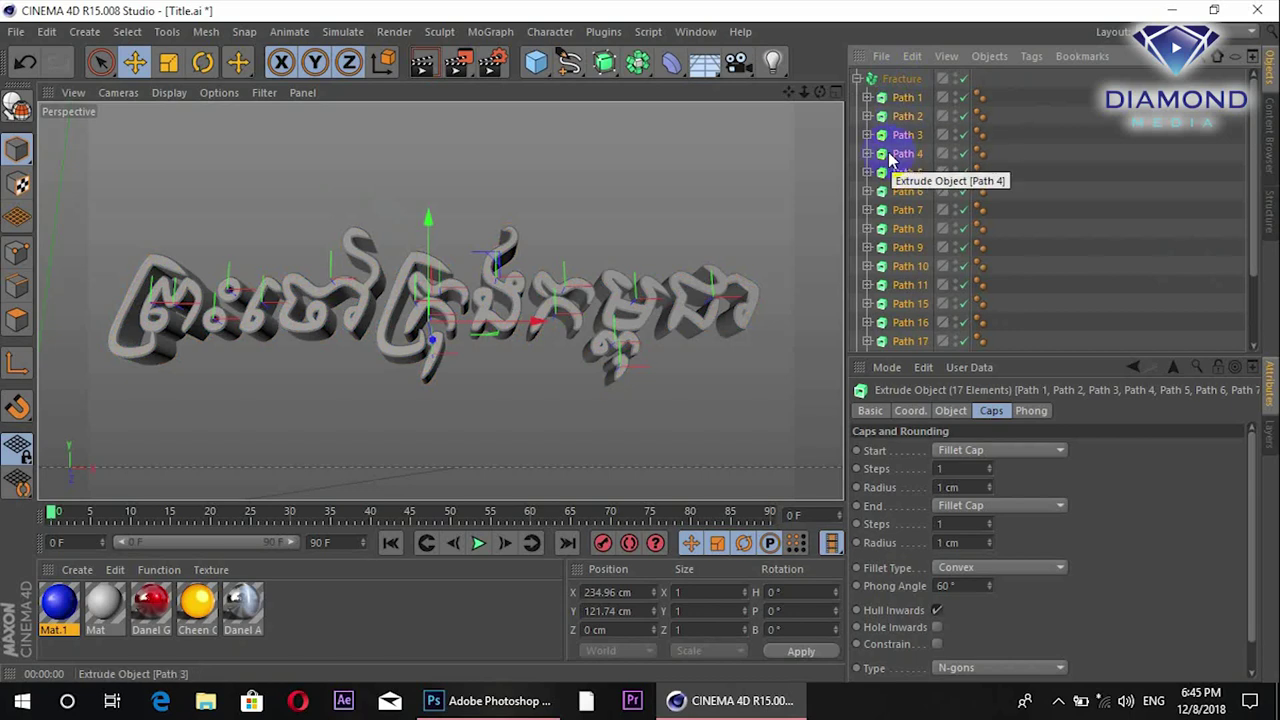
# Select the leftover Extrude null and enlarge the Object Manager list
pyautogui.scroll(-2, 888, 162)
pyautogui.click(897, 326)
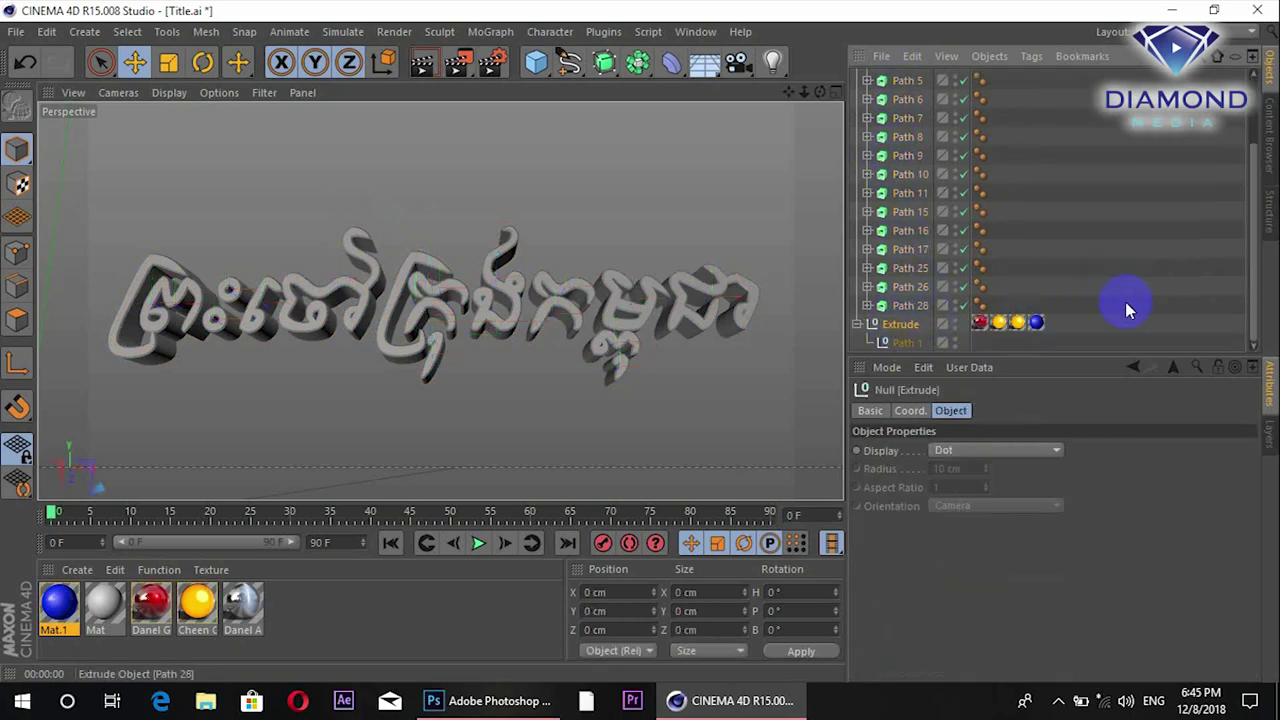
pyautogui.scroll(2, 1115, 280)
pyautogui.scroll(-2, 1109, 268)
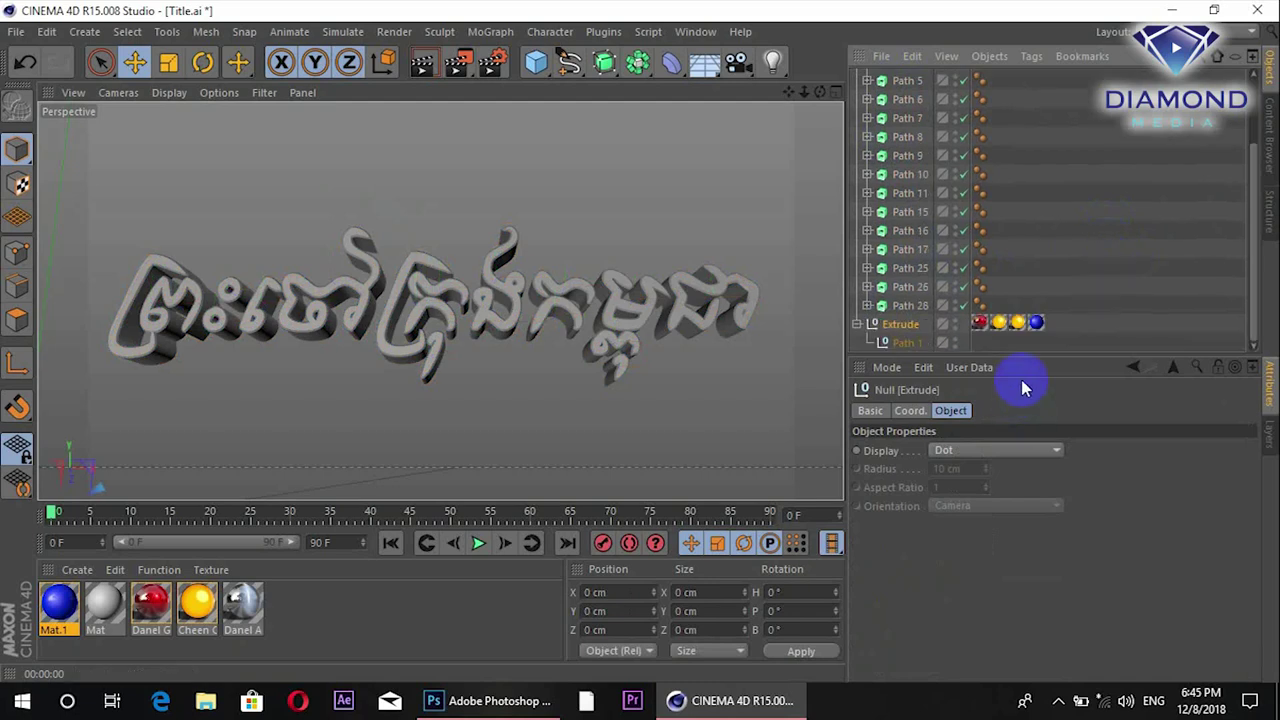
pyautogui.moveTo(1030, 381); pyautogui.dragTo(1034, 524)
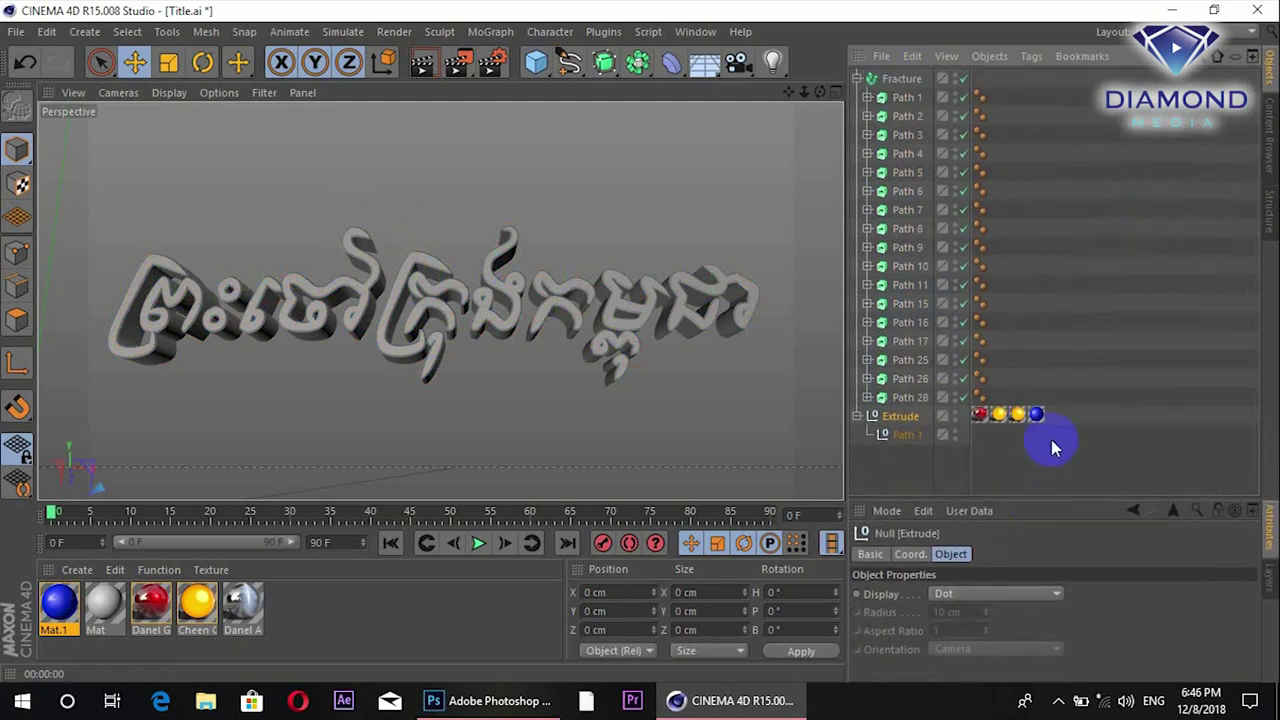
# Move the four material tags from Extrude onto Fracture, then delete the leftover Extrude null
pyautogui.moveTo(1030, 413); pyautogui.dragTo(985, 416)
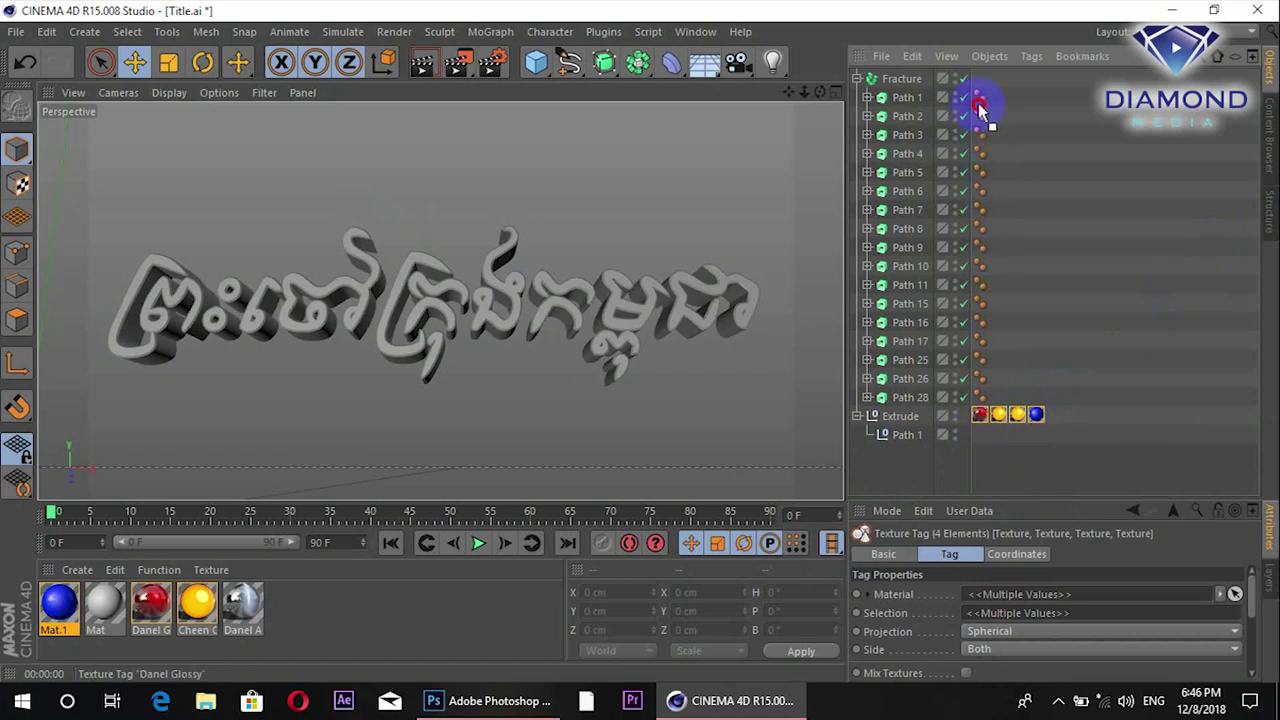
pyautogui.moveTo(983, 85); pyautogui.dragTo(983, 86)
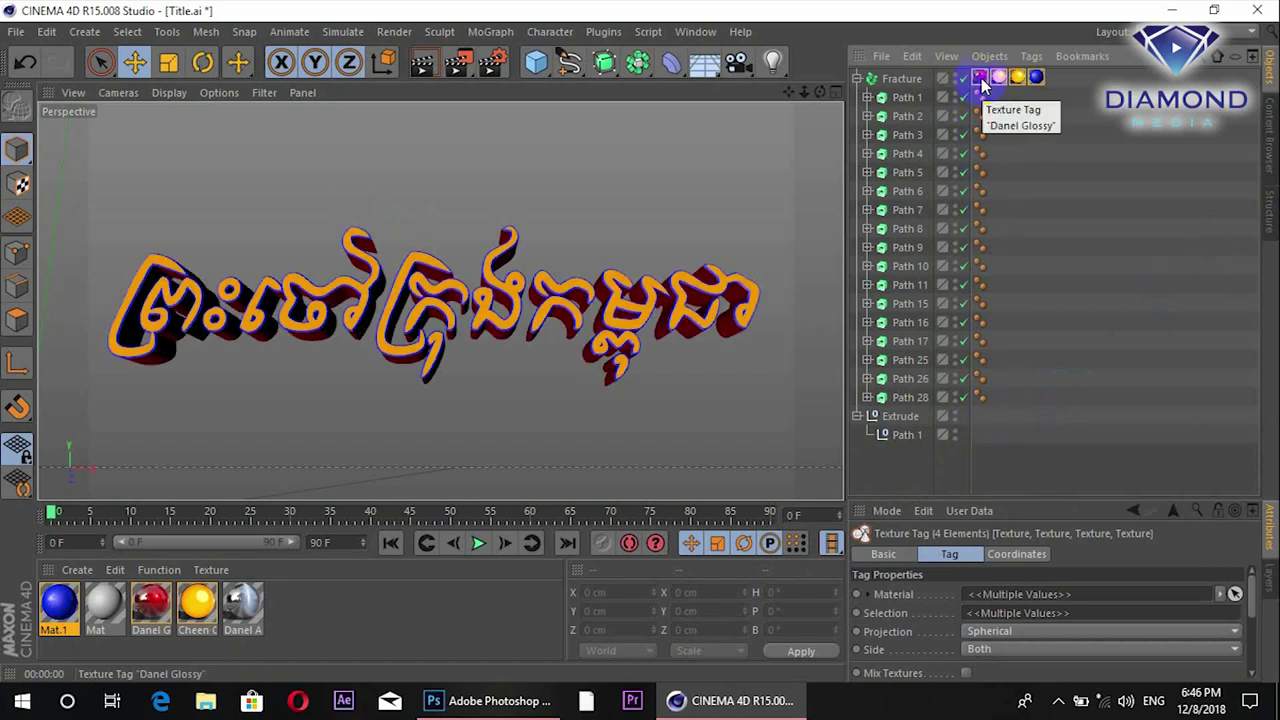
pyautogui.click(908, 418)
pyautogui.press('Delete')
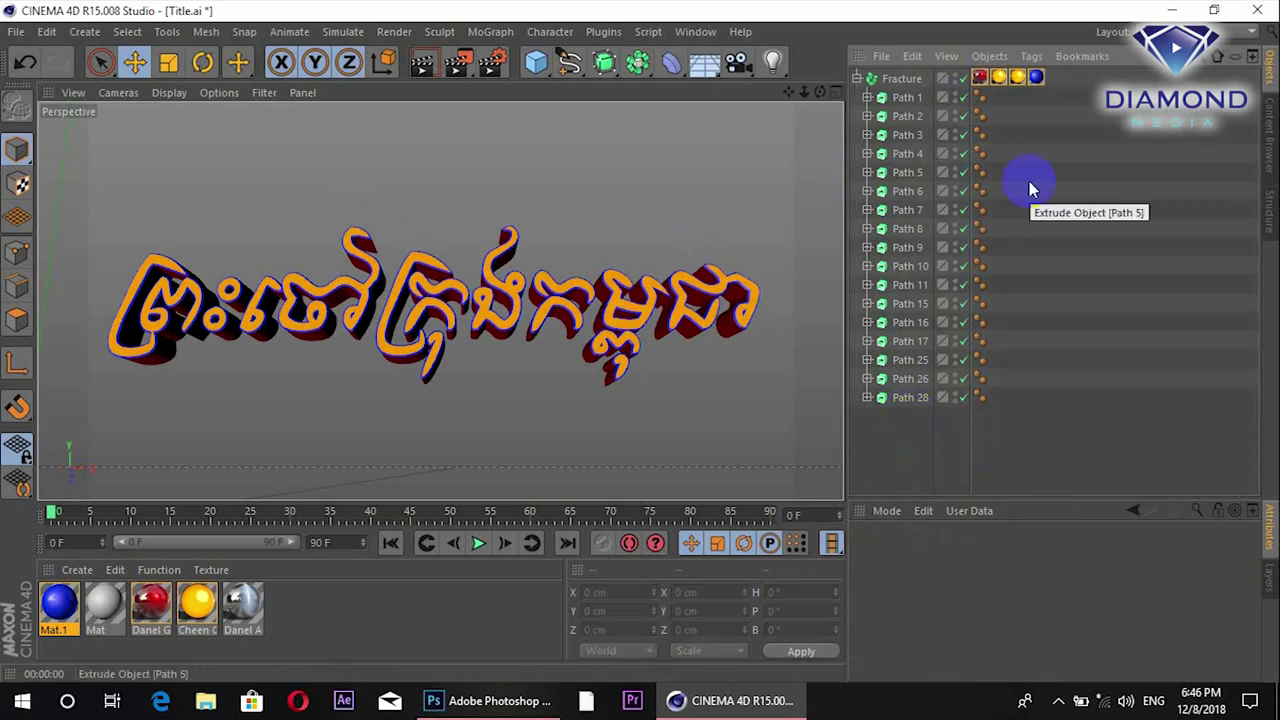
pyautogui.click(895, 82)
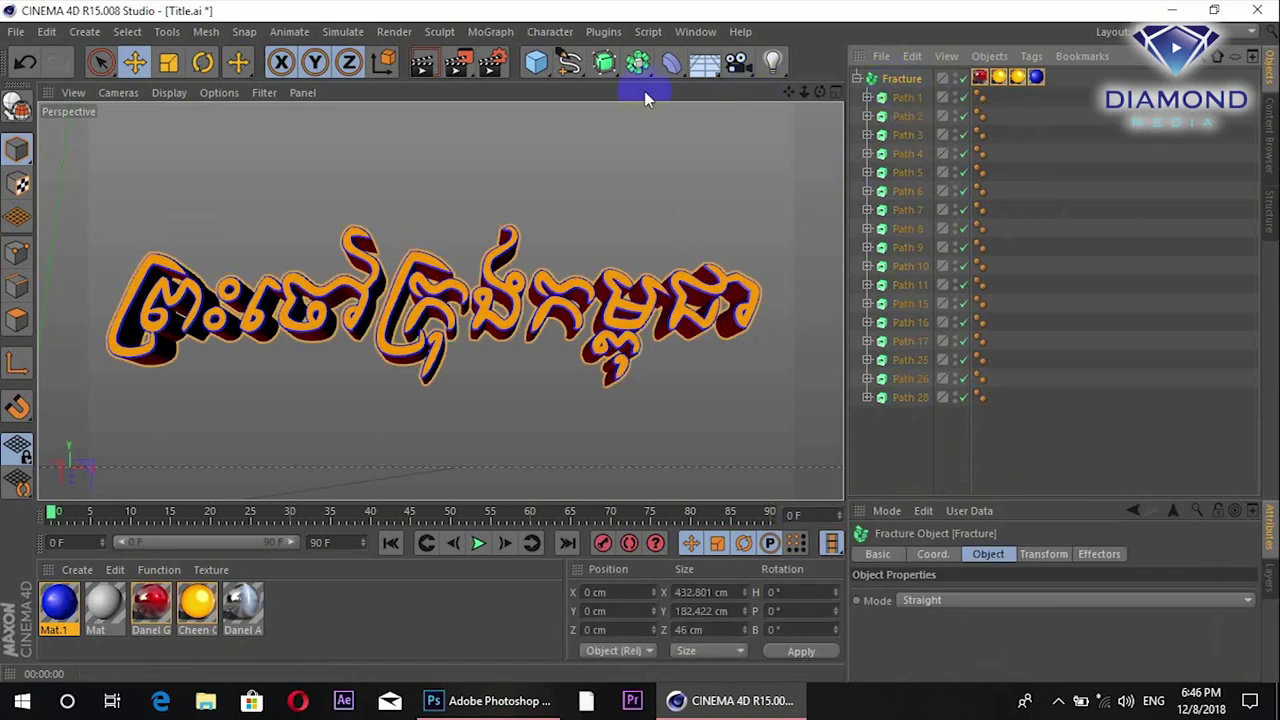
# Add a Plain effector from the MoGraph Effector menu
pyautogui.click(490, 32)
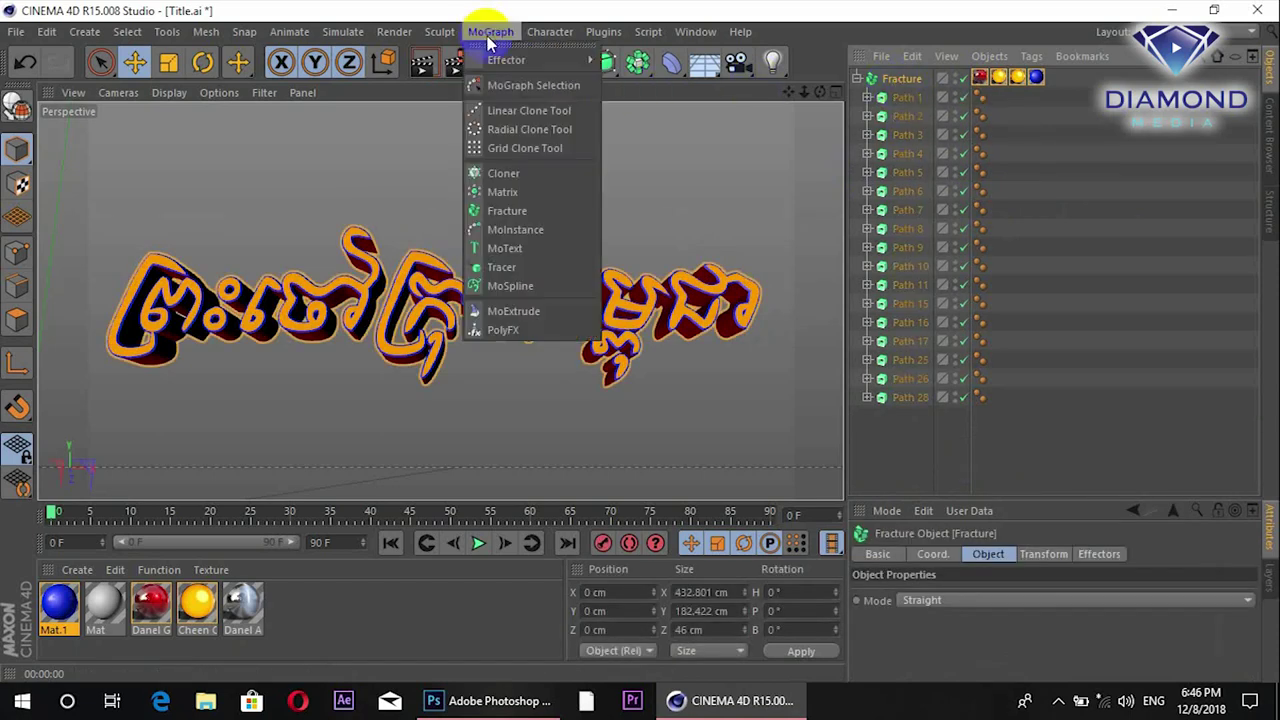
pyautogui.moveTo(506, 60)
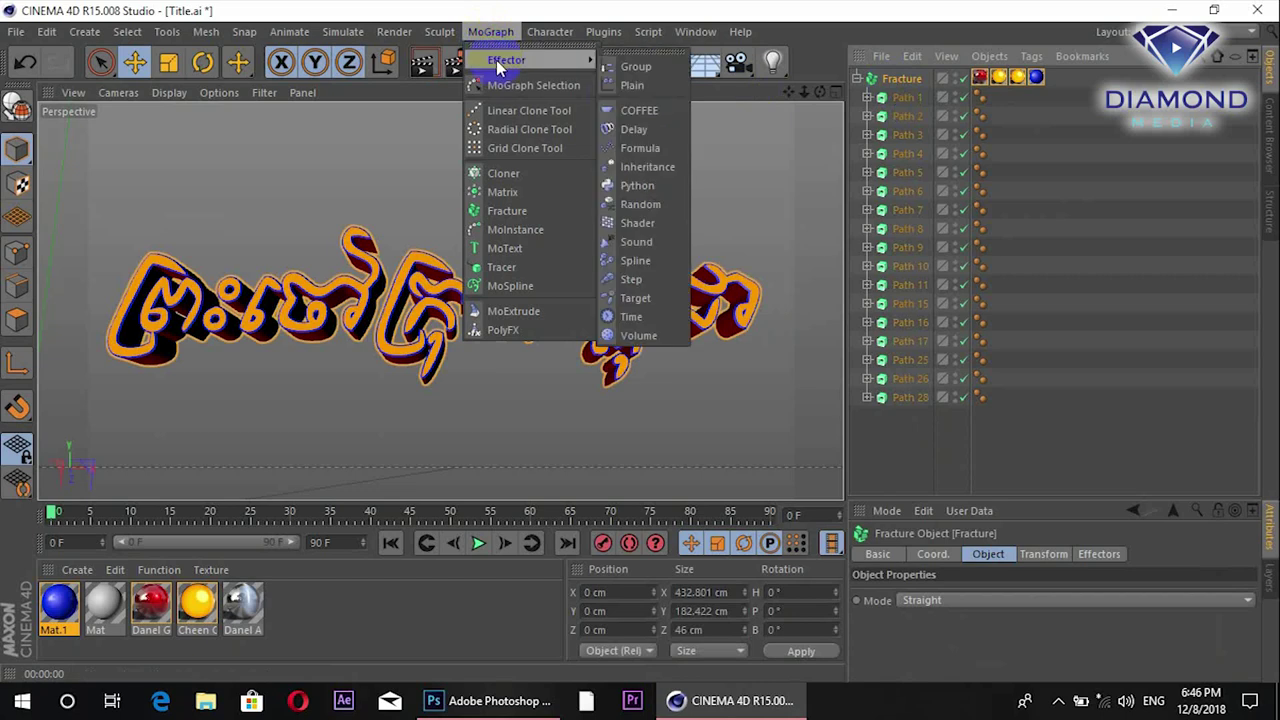
pyautogui.click(641, 86)
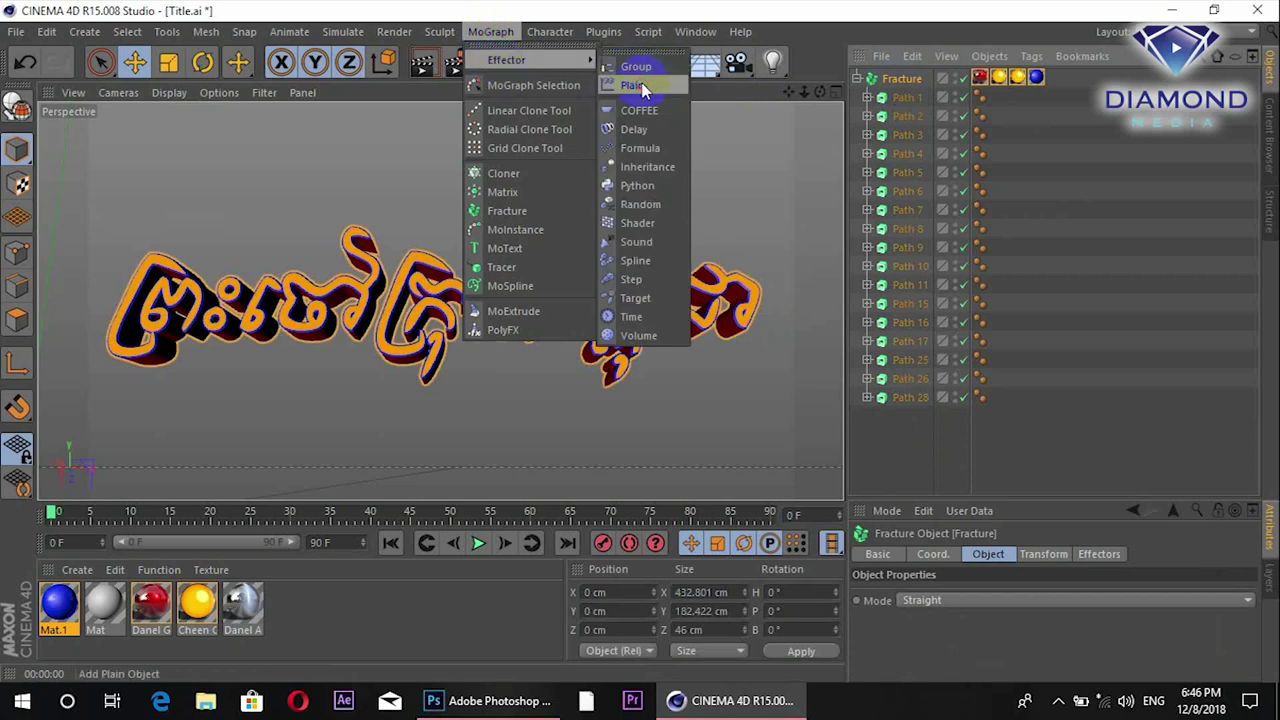
pyautogui.click(641, 86)
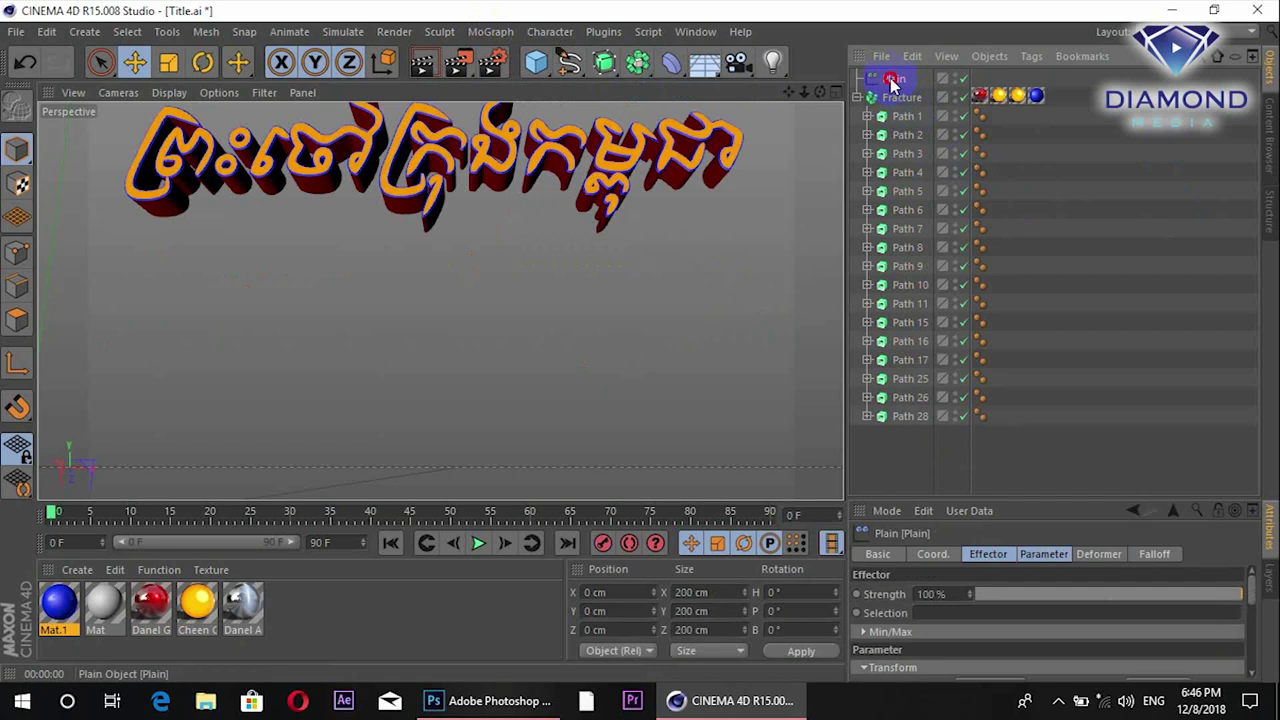
# Give the Plain effector a Box falloff and move the box onto the first letters
pyautogui.click(1154, 553)
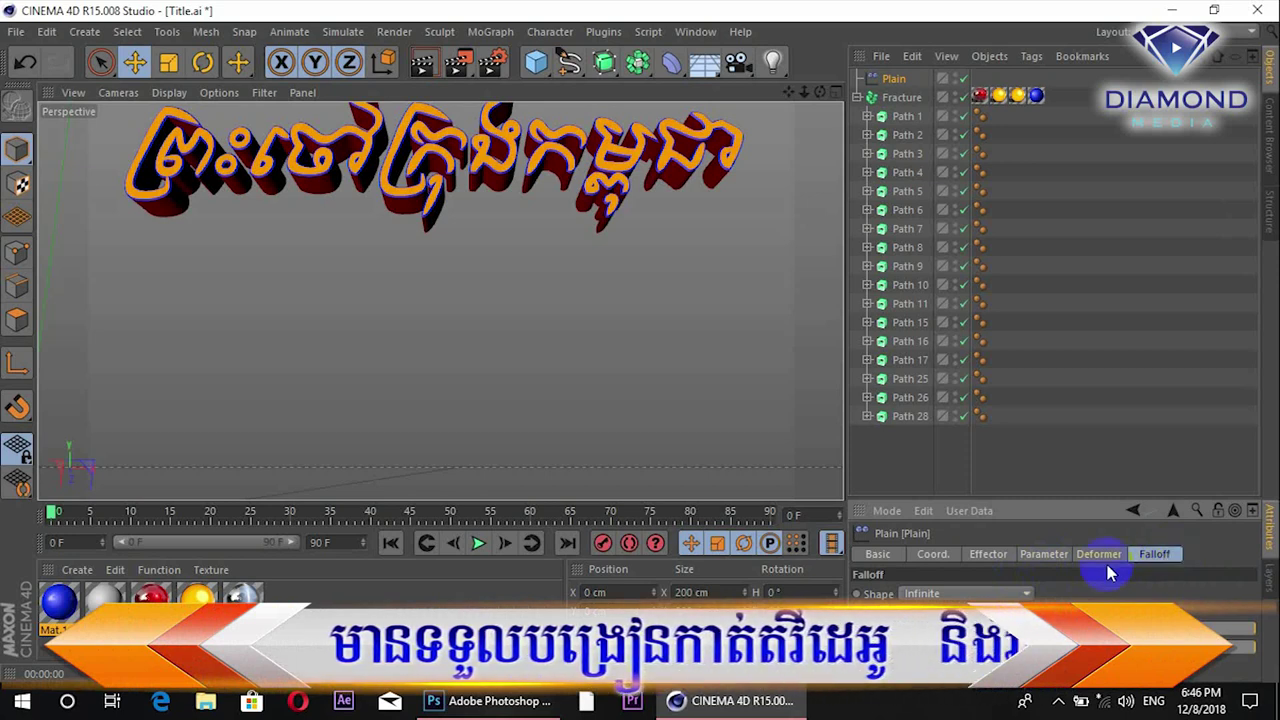
pyautogui.click(988, 594)
pyautogui.click(931, 427)
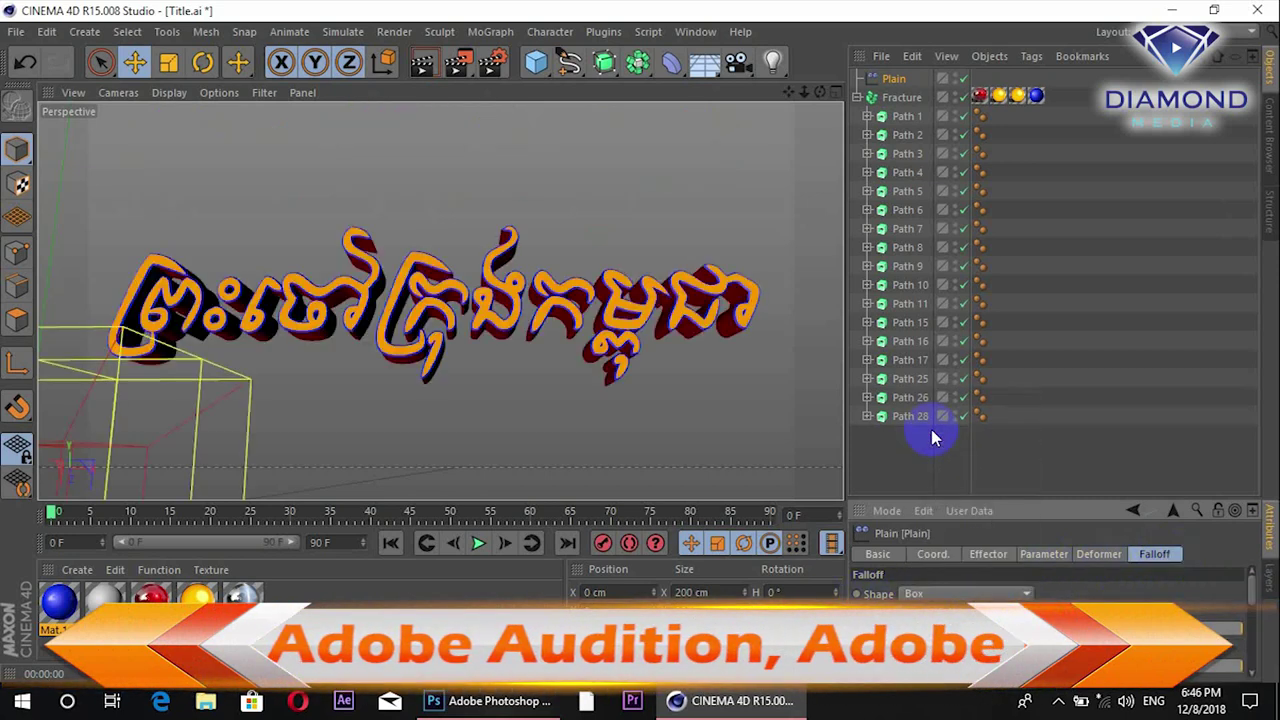
pyautogui.keyDown('alt'); pyautogui.moveTo(593, 310); pyautogui.dragTo(465, 320); pyautogui.keyUp('alt')
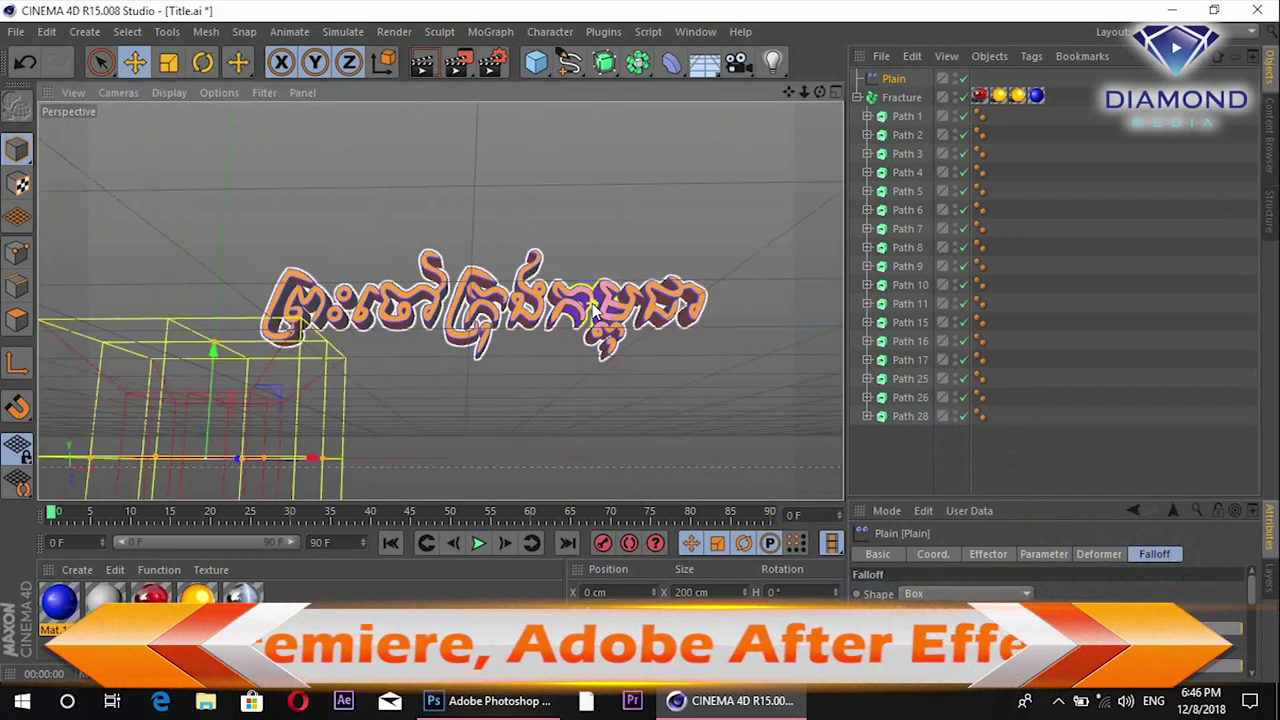
pyautogui.moveTo(256, 338)
pyautogui.mouseDown()
pyautogui.moveTo(289, 203)
pyautogui.moveTo(352, 290)
pyautogui.moveTo(388, 305)
pyautogui.moveTo(630, 315)
pyautogui.moveTo(612, 310)
pyautogui.mouseUp()
pyautogui.moveTo(391, 306); pyautogui.dragTo(491, 306)
# Resize the box falloff to 226.564 × 100 × 31.154 cm around the whole title using four views
pyautogui.moveTo(395, 210); pyautogui.dragTo(401, 166)
pyautogui.click(655, 440)
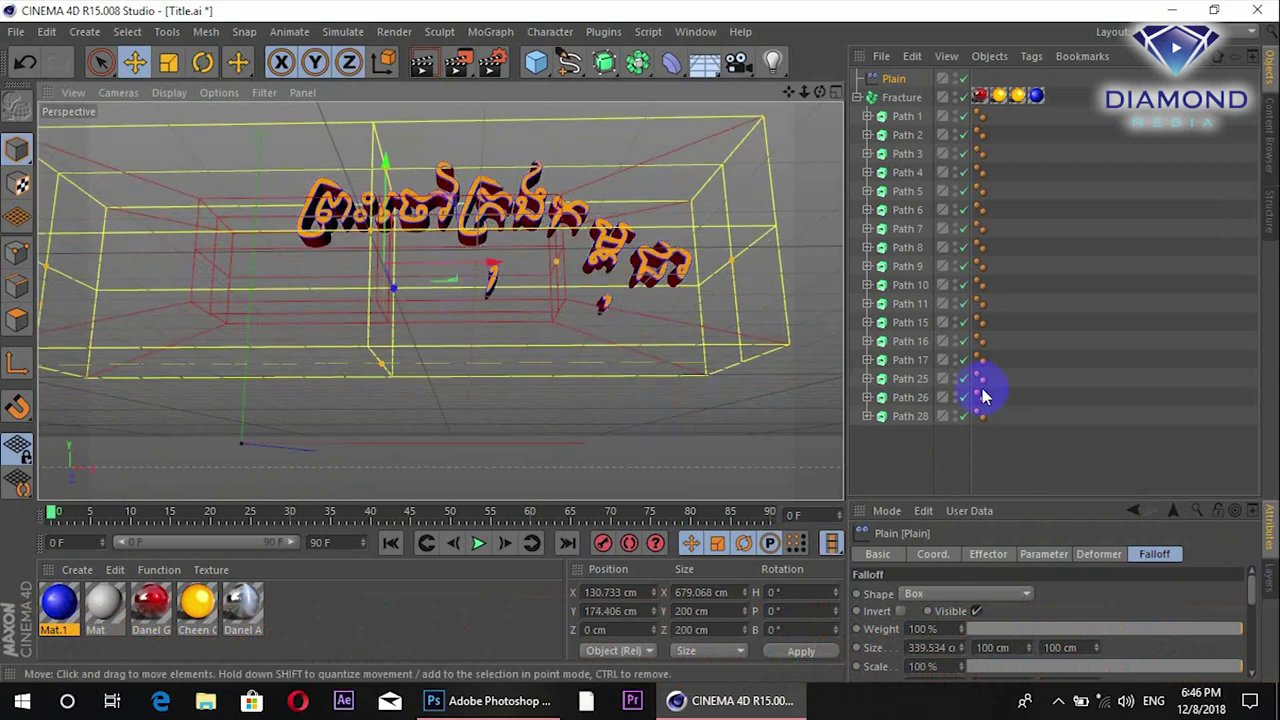
pyautogui.middleClick(722, 464)
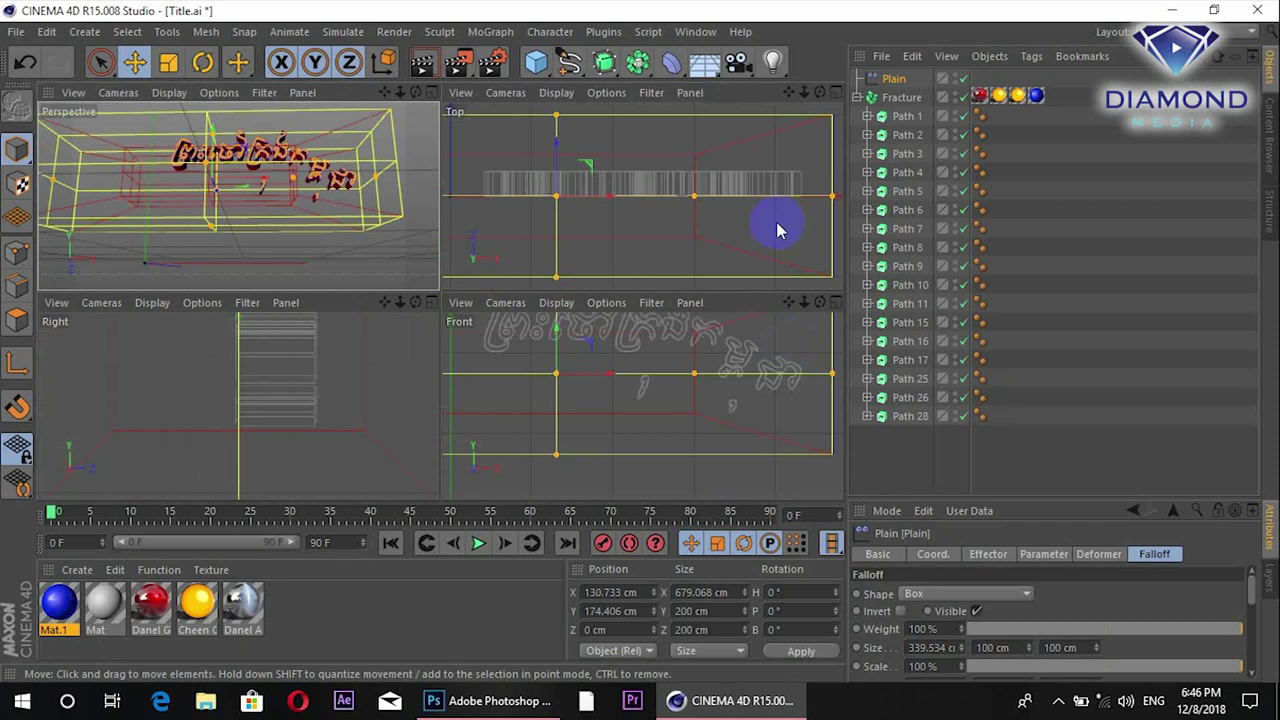
pyautogui.moveTo(560, 116)
pyautogui.mouseDown()
pyautogui.moveTo(570, 172)
pyautogui.moveTo(557, 143)
pyautogui.mouseUp()
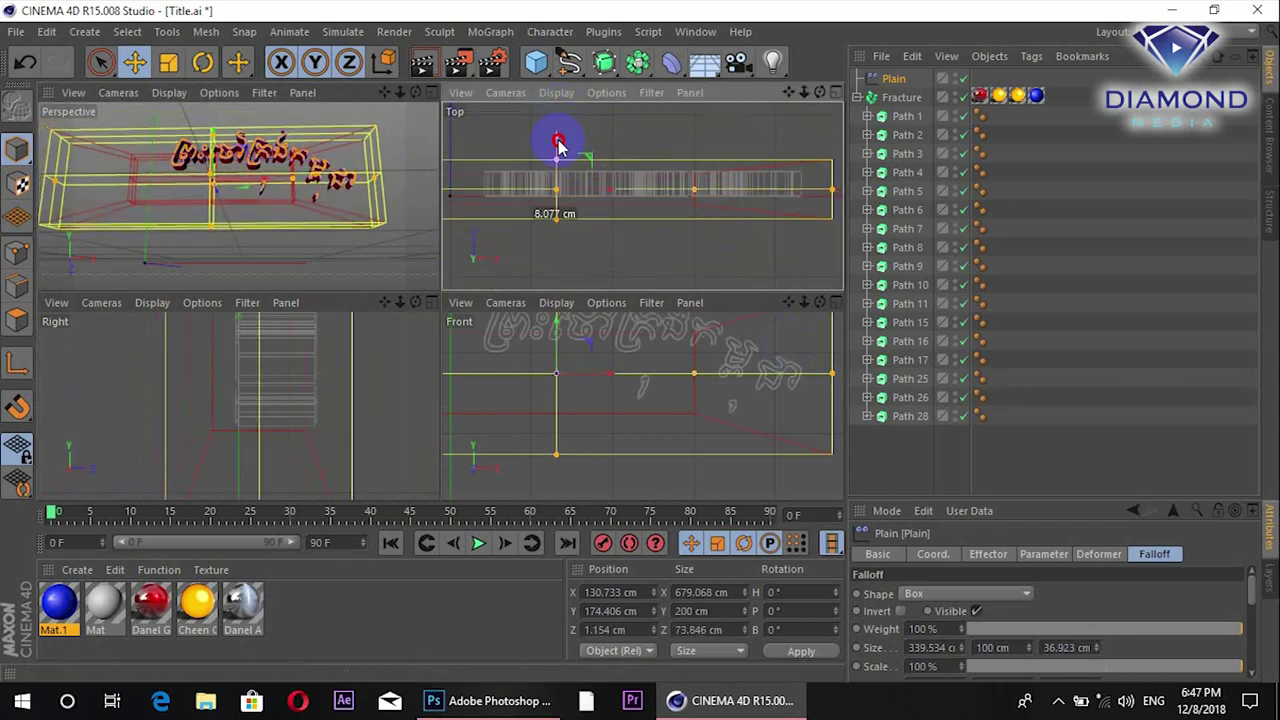
pyautogui.moveTo(838, 194)
pyautogui.mouseDown()
pyautogui.moveTo(630, 190)
pyautogui.moveTo(702, 196)
pyautogui.mouseUp()
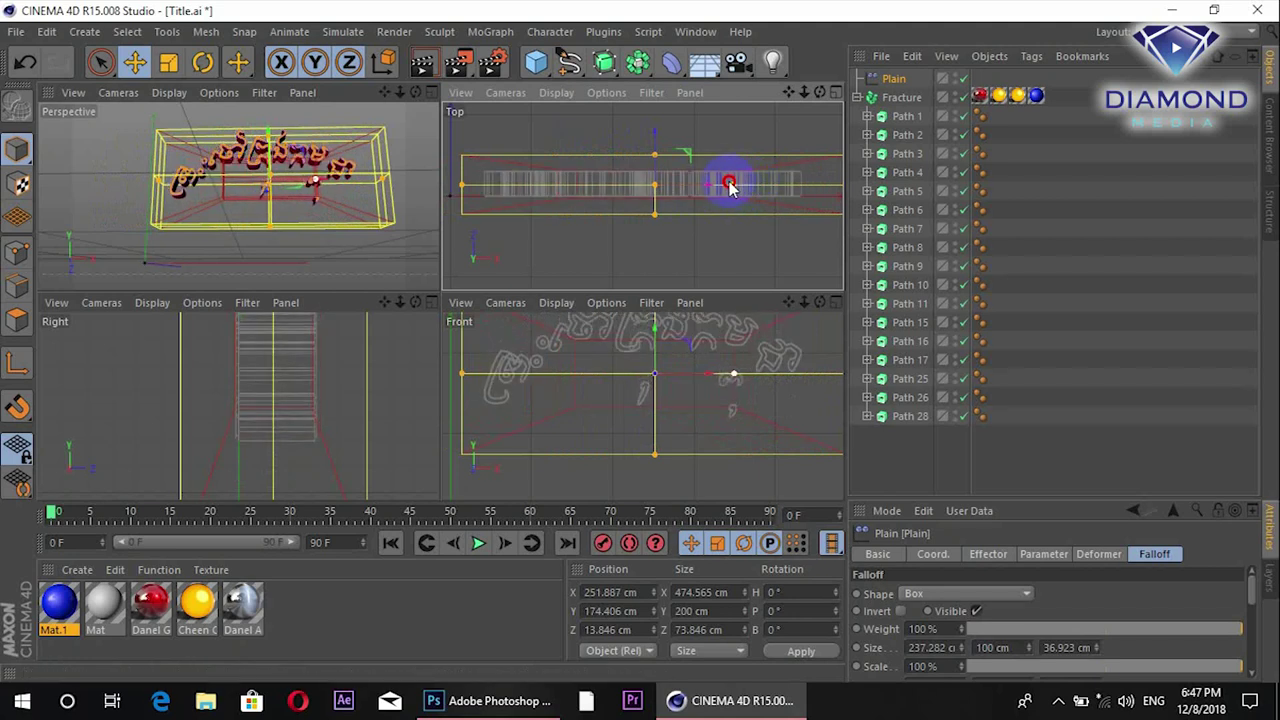
pyautogui.moveTo(713, 186); pyautogui.dragTo(765, 186)
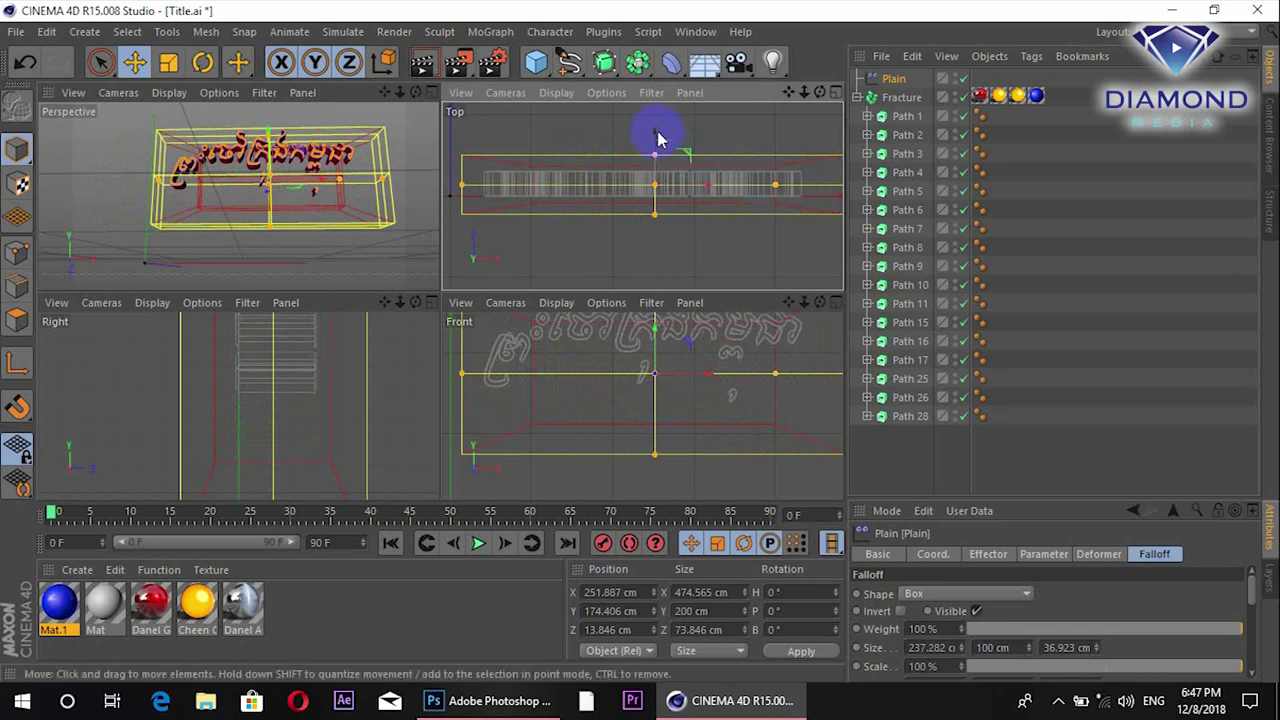
pyautogui.moveTo(634, 180); pyautogui.dragTo(553, 206)
pyautogui.moveTo(463, 193); pyautogui.dragTo(466, 192)
pyautogui.moveTo(699, 189); pyautogui.dragTo(640, 164)
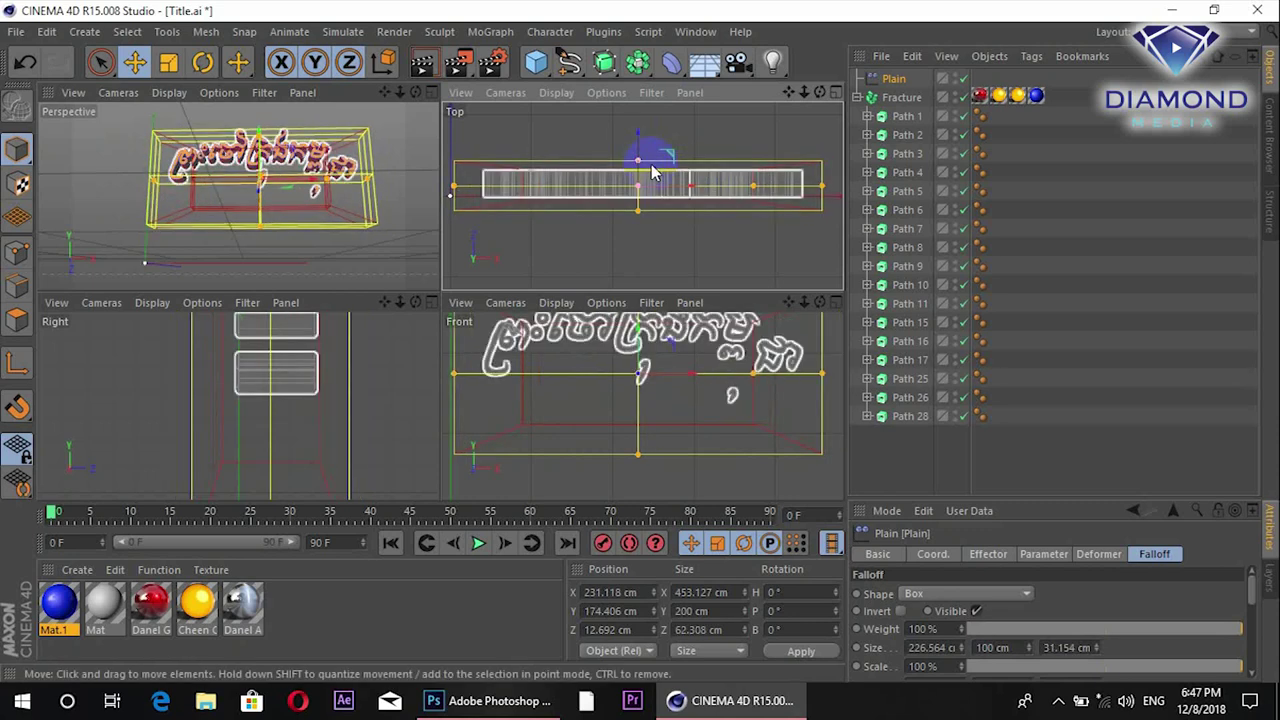
pyautogui.click(430, 92)
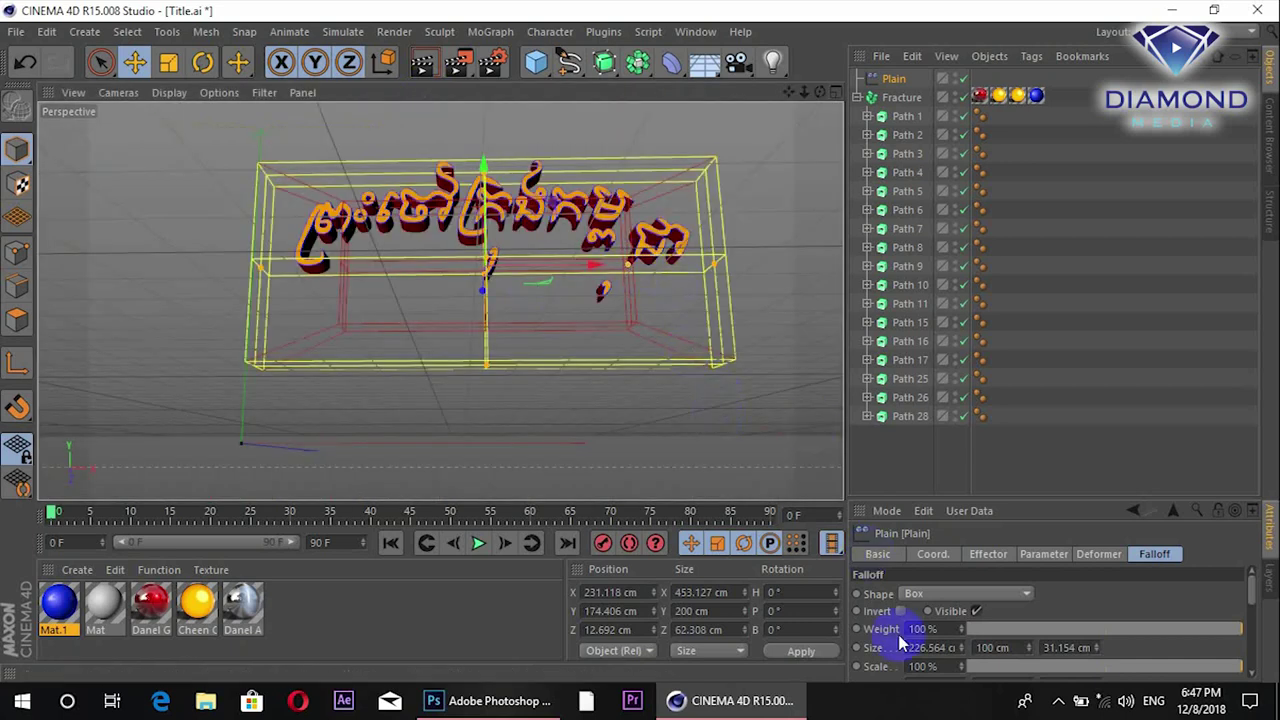
# Replace Position with a Uniform Scale of -1, widen the inner falloff box, and enable Autokeying
pyautogui.moveTo(966, 490); pyautogui.dragTo(971, 332)
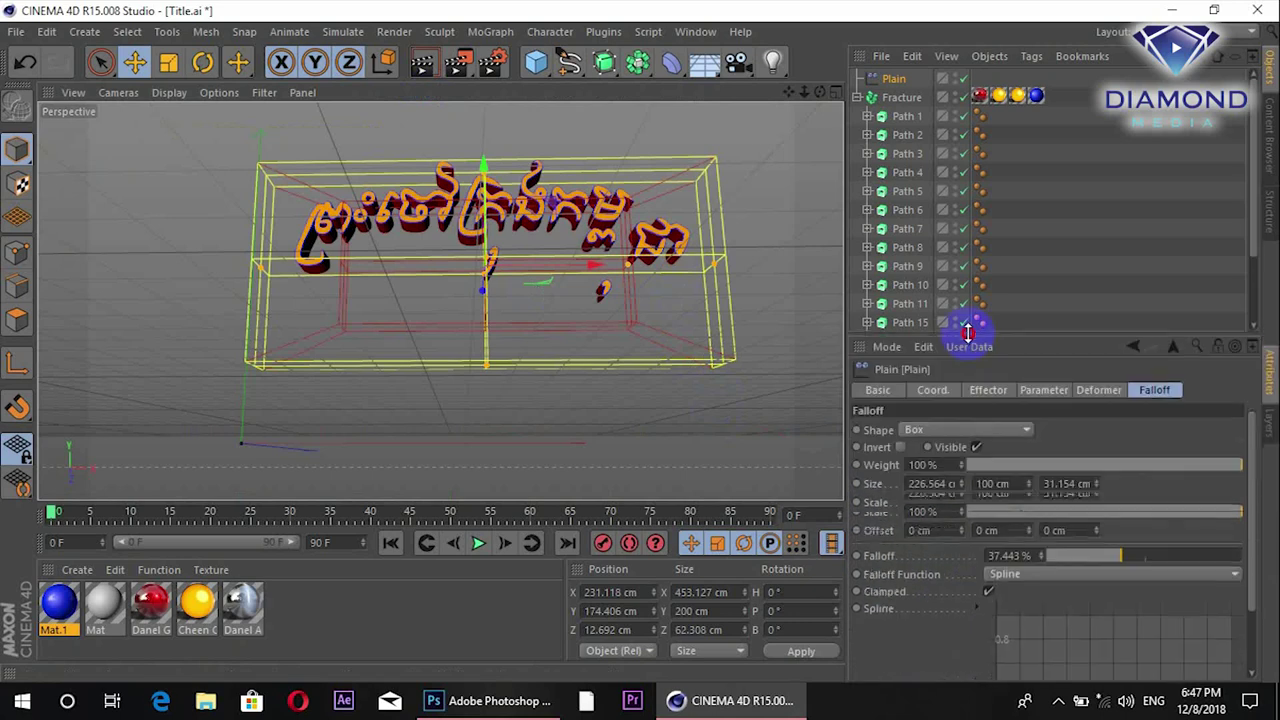
pyautogui.moveTo(512, 270)
pyautogui.keyDown('alt'); pyautogui.mouseDown()
pyautogui.moveTo(543, 347)
pyautogui.moveTo(530, 362)
pyautogui.mouseUp(); pyautogui.keyUp('alt')
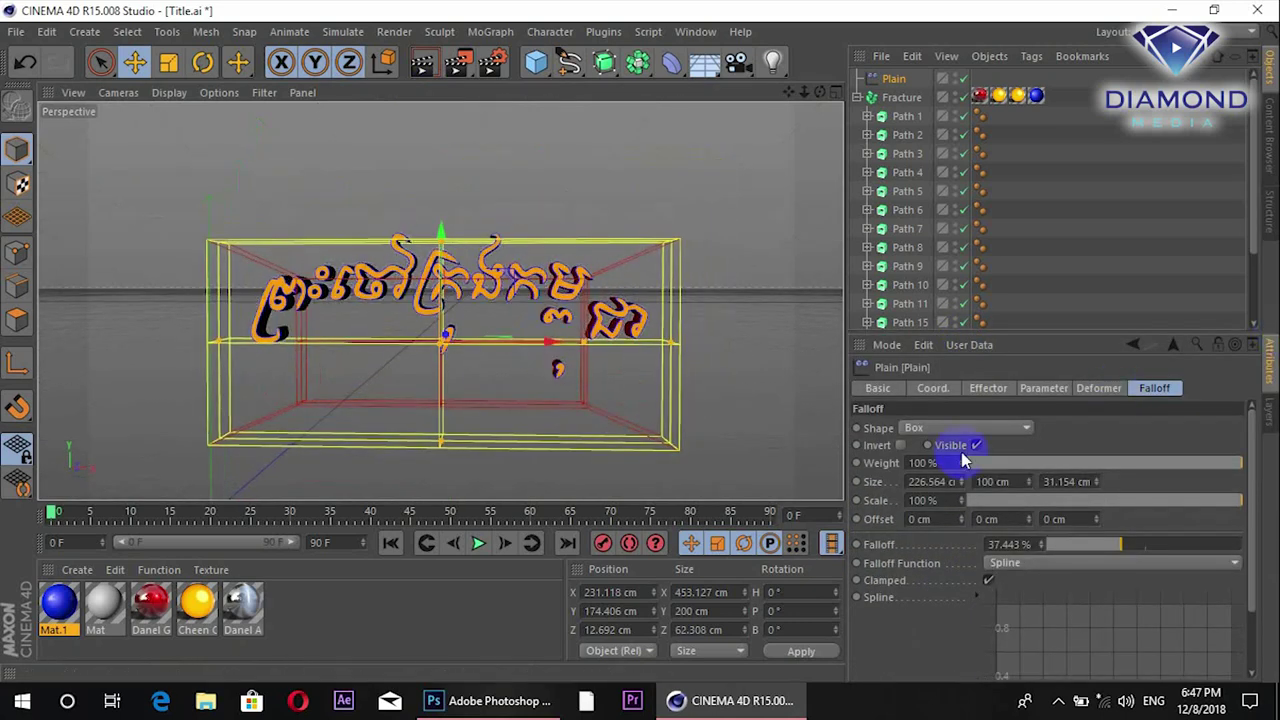
pyautogui.click(1045, 390)
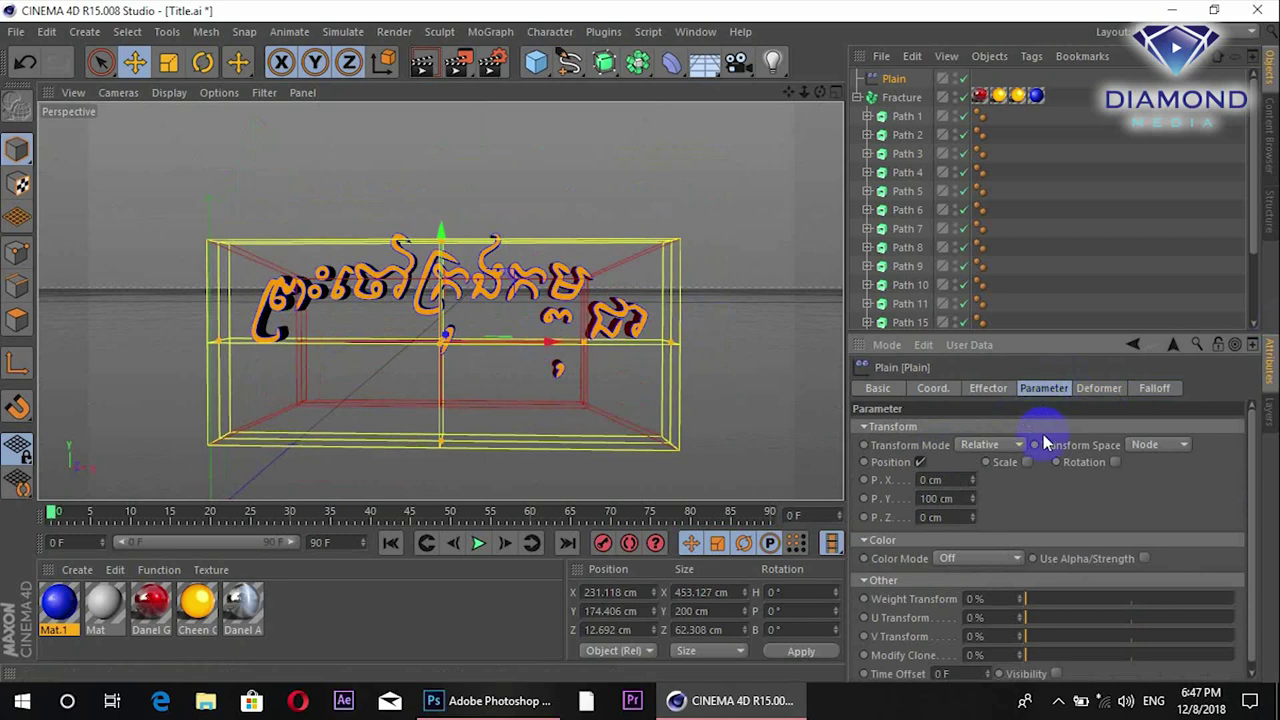
pyautogui.click(920, 462)
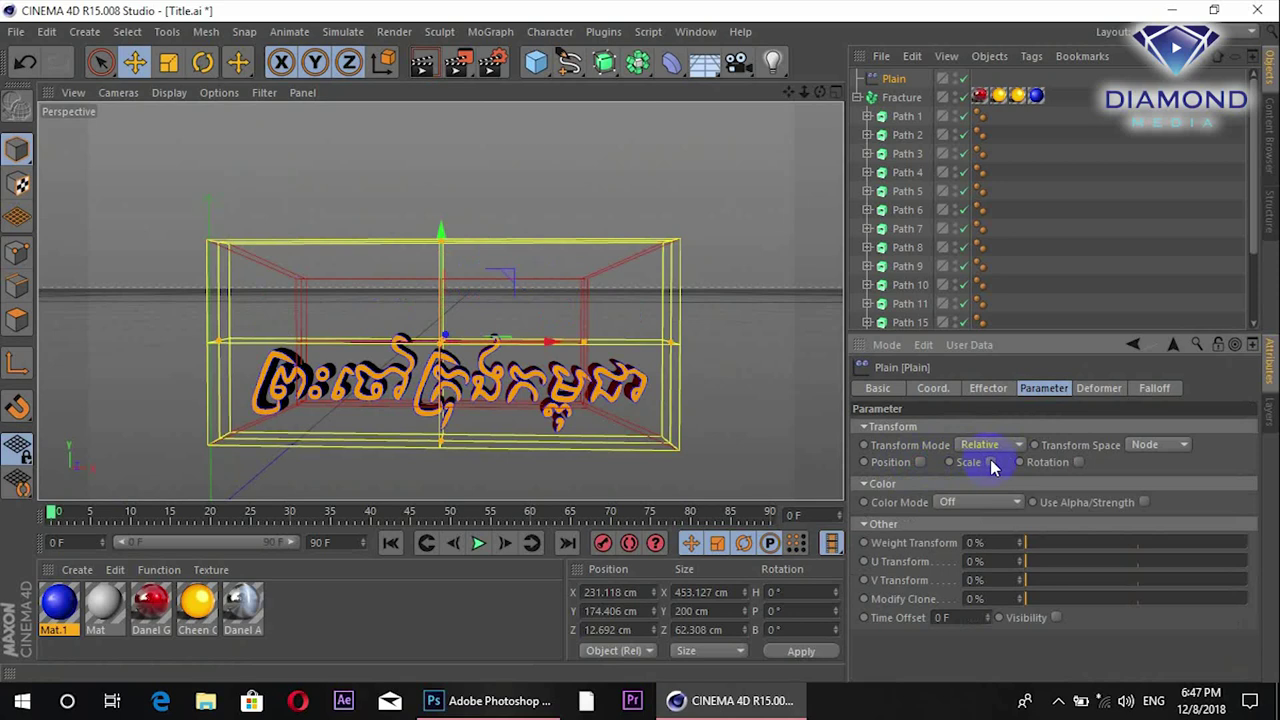
pyautogui.click(991, 463)
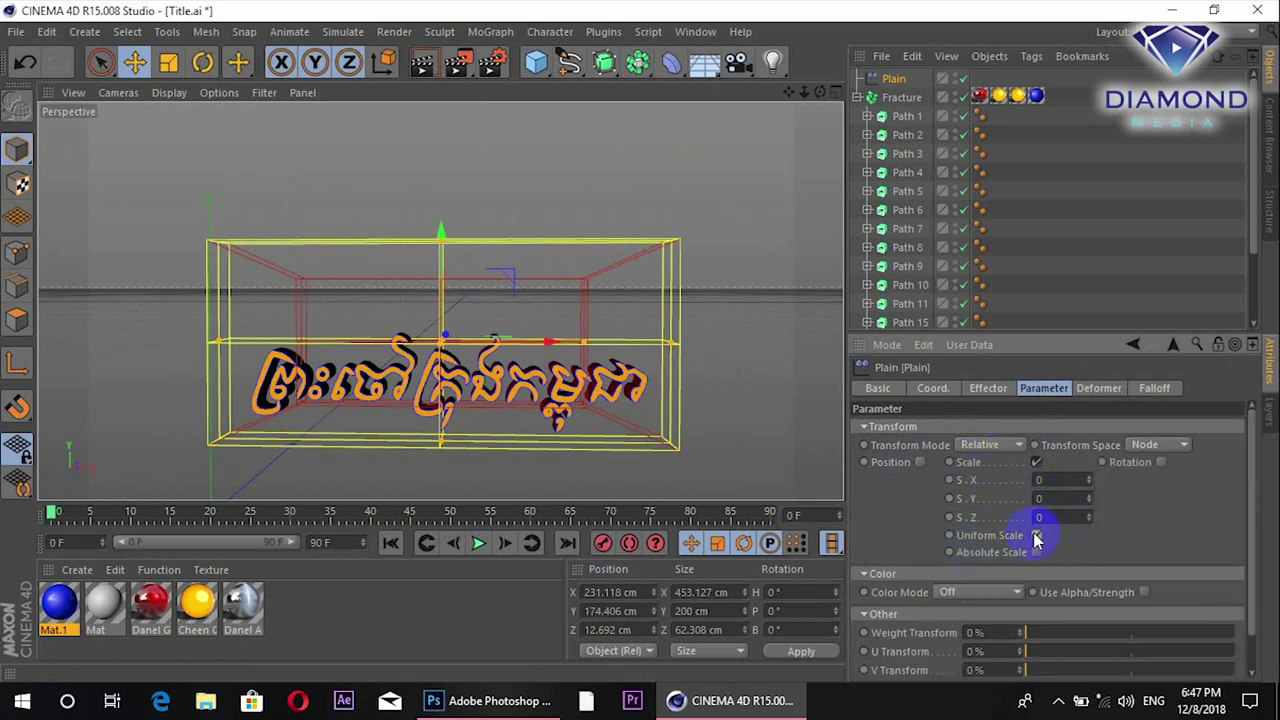
pyautogui.click(1036, 536)
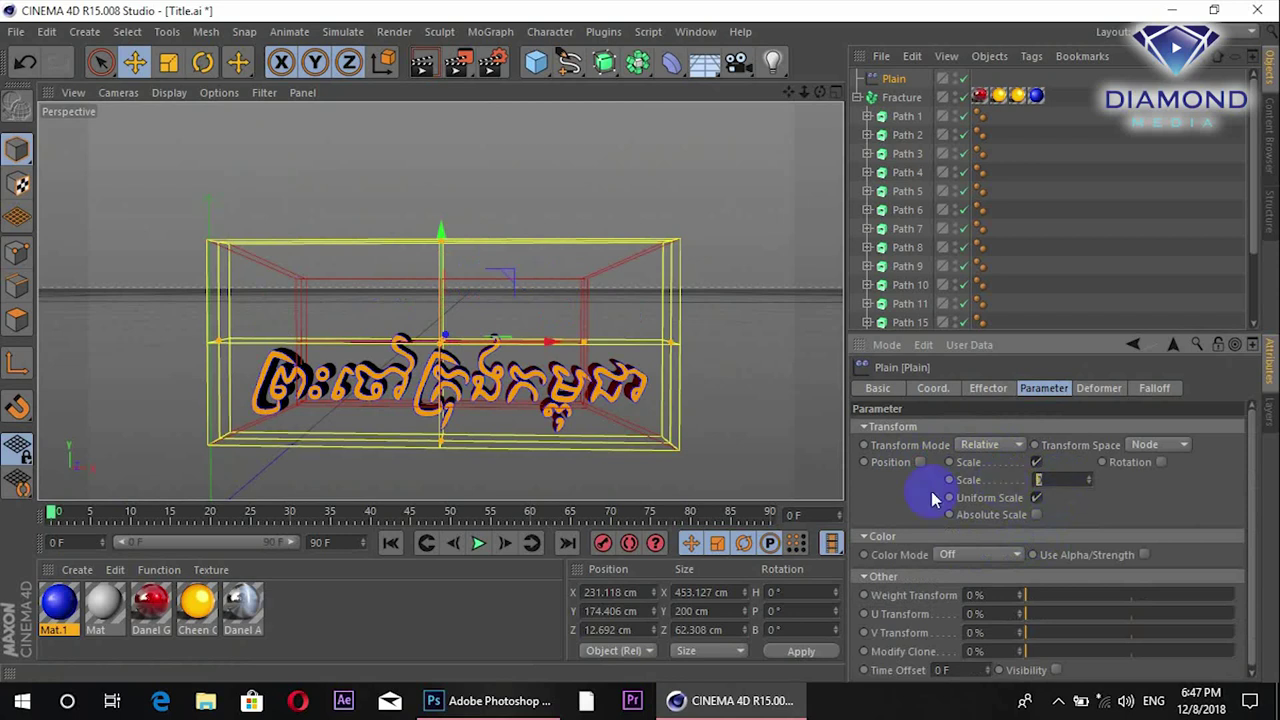
pyautogui.write('-1')
pyautogui.press('Return')
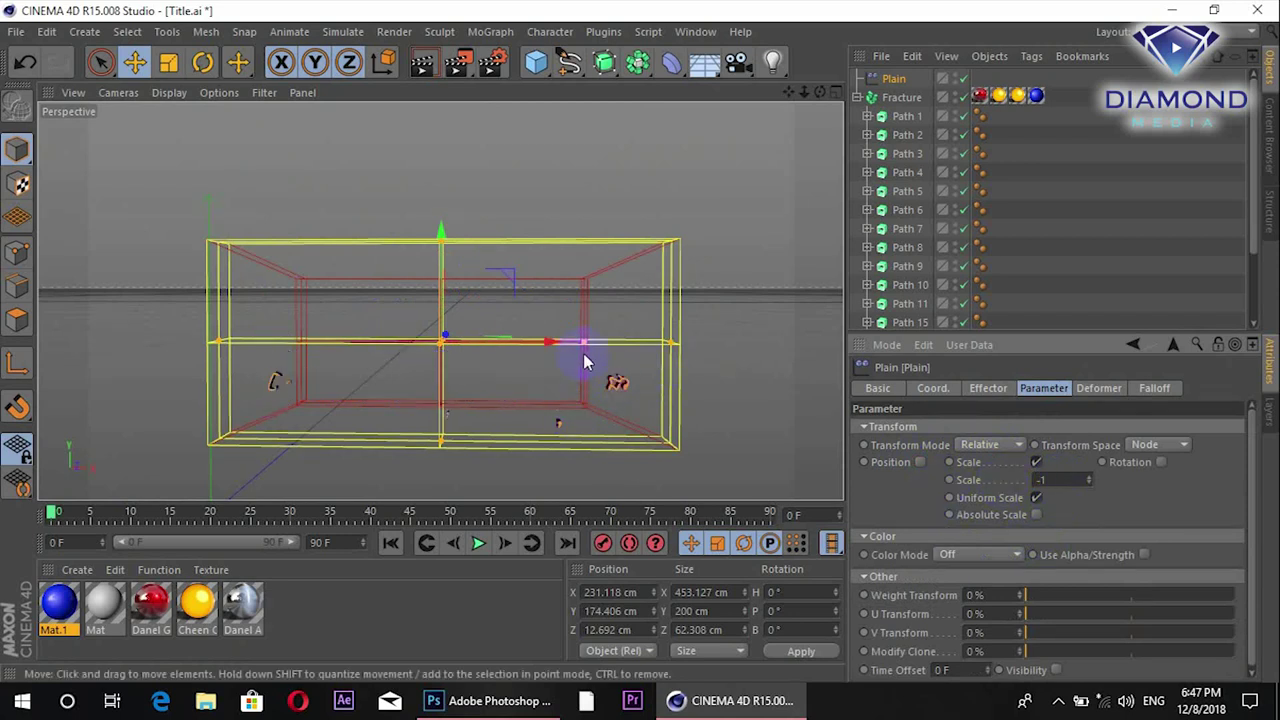
pyautogui.moveTo(585, 362); pyautogui.dragTo(650, 358)
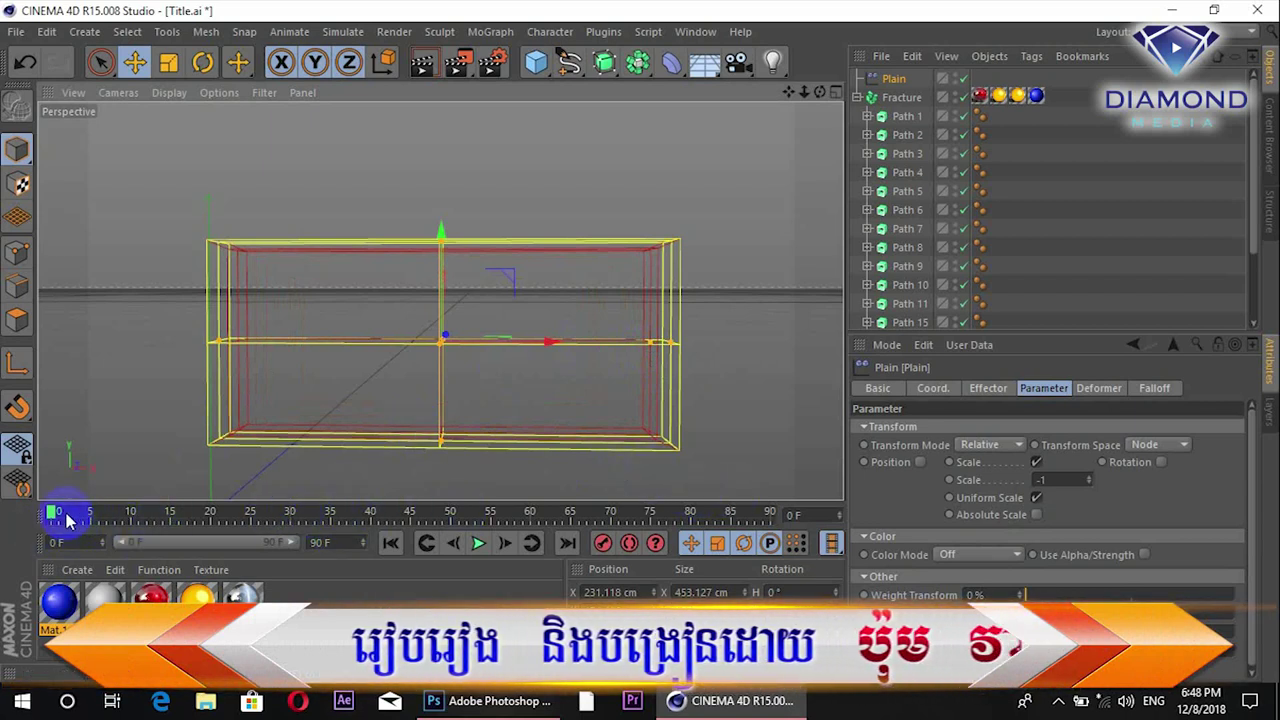
pyautogui.click(628, 543)
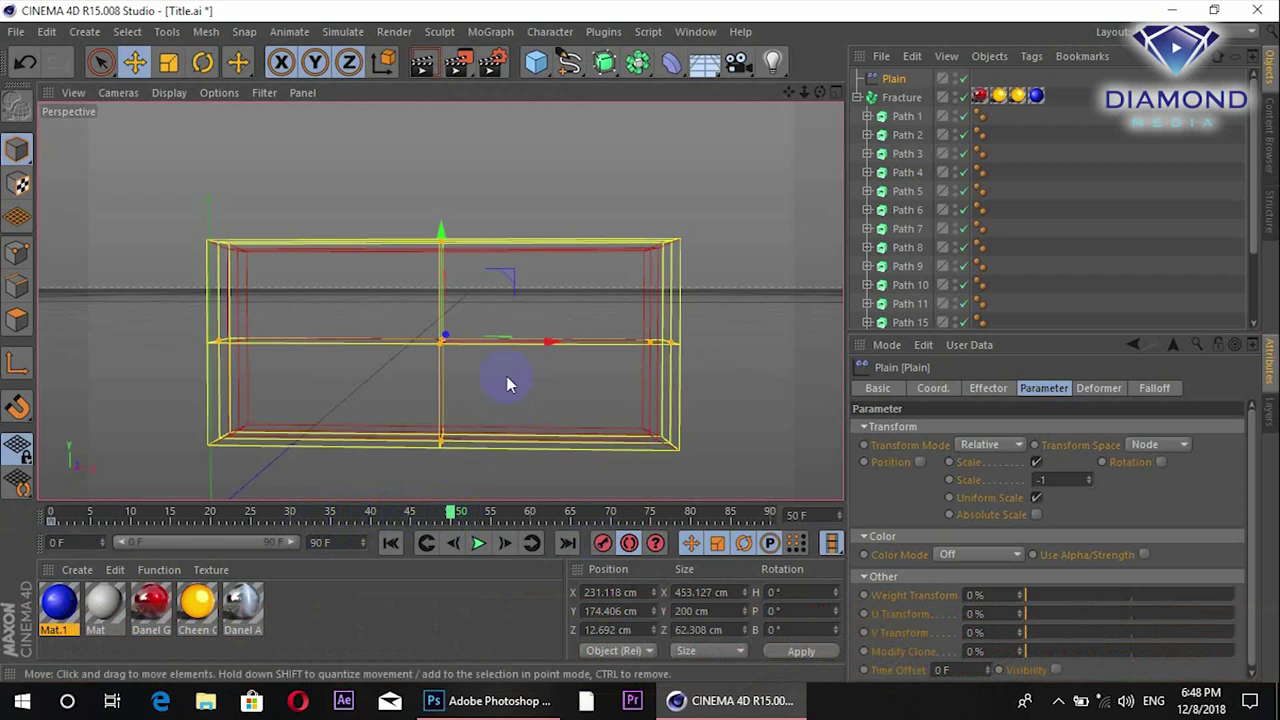
# Keyframe the effector box sliding right along X, scrubbing between frames 33 and 19
pyautogui.moveTo(537, 343)
pyautogui.mouseDown()
pyautogui.moveTo(820, 346)
pyautogui.moveTo(640, 342)
pyautogui.mouseUp()
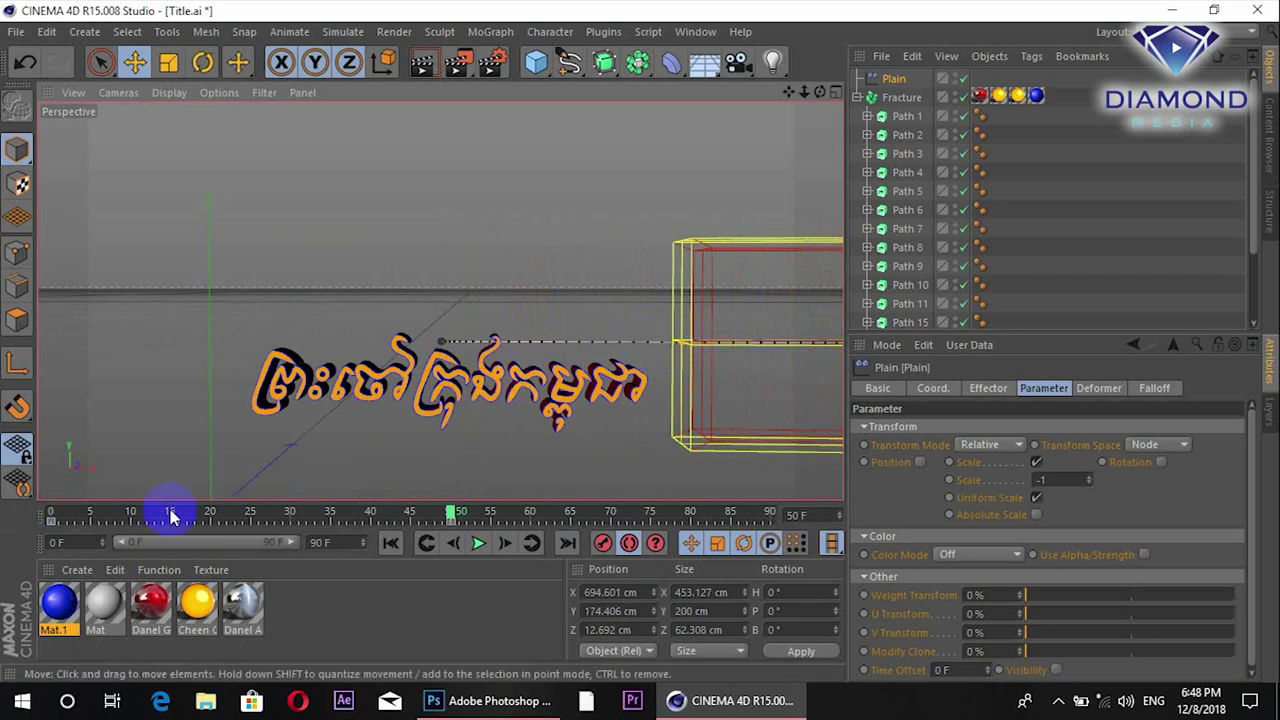
pyautogui.click(313, 515)
pyautogui.moveTo(313, 515)
pyautogui.mouseDown()
pyautogui.moveTo(108, 529)
pyautogui.moveTo(205, 540)
pyautogui.mouseUp()
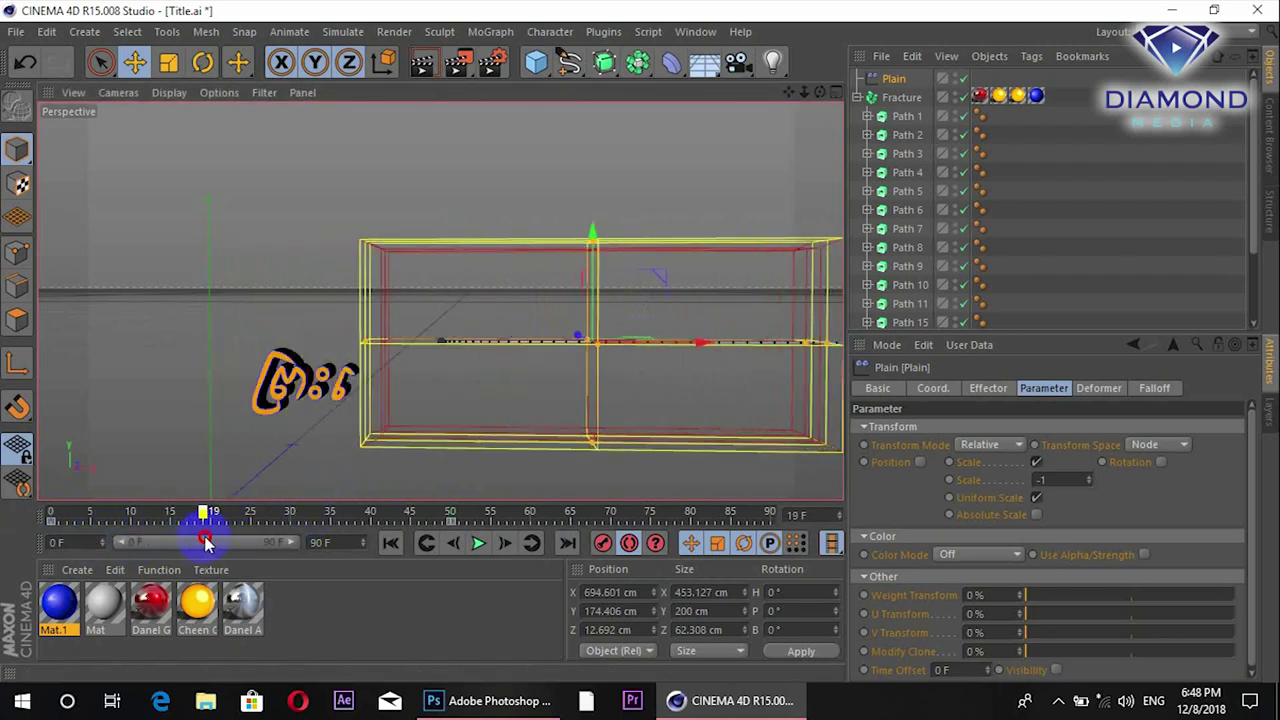
pyautogui.click(629, 545)
# Enable the effector's Rotation and set pitch to 360°, scrubbing to check the tumble
pyautogui.click(1161, 462)
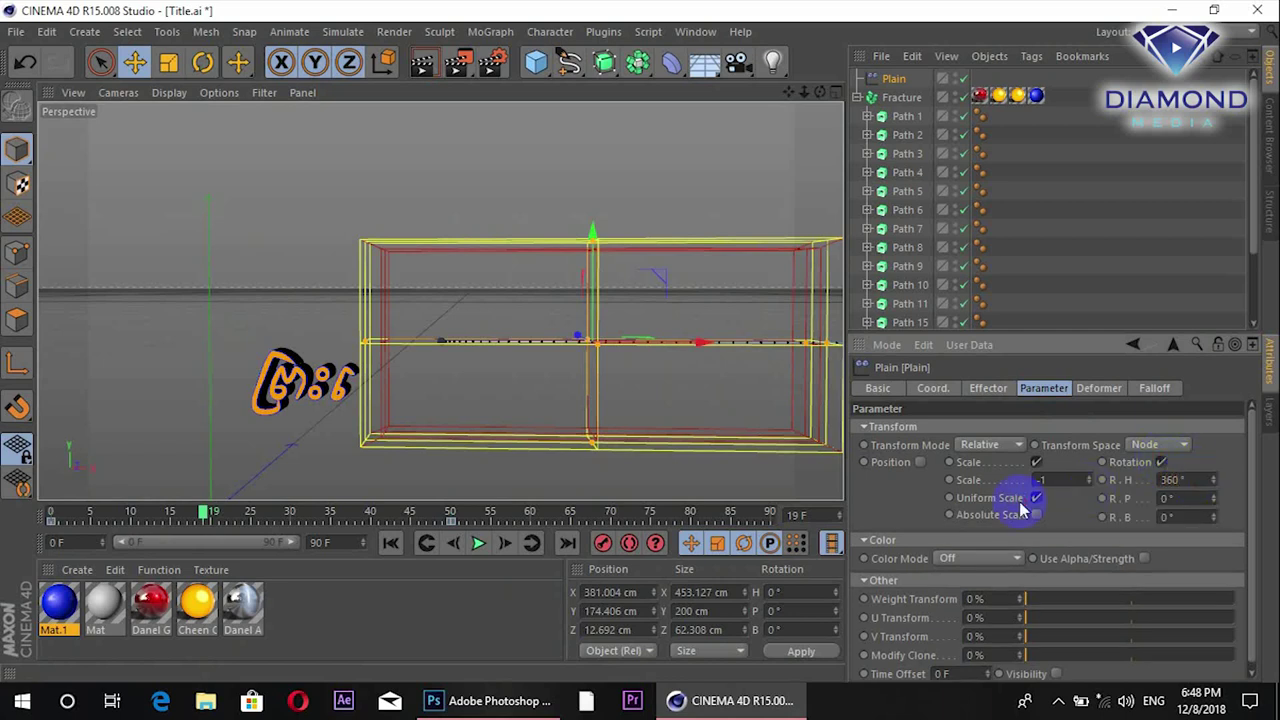
pyautogui.moveTo(80, 514)
pyautogui.mouseDown()
pyautogui.moveTo(222, 533)
pyautogui.moveTo(283, 522)
pyautogui.mouseUp()
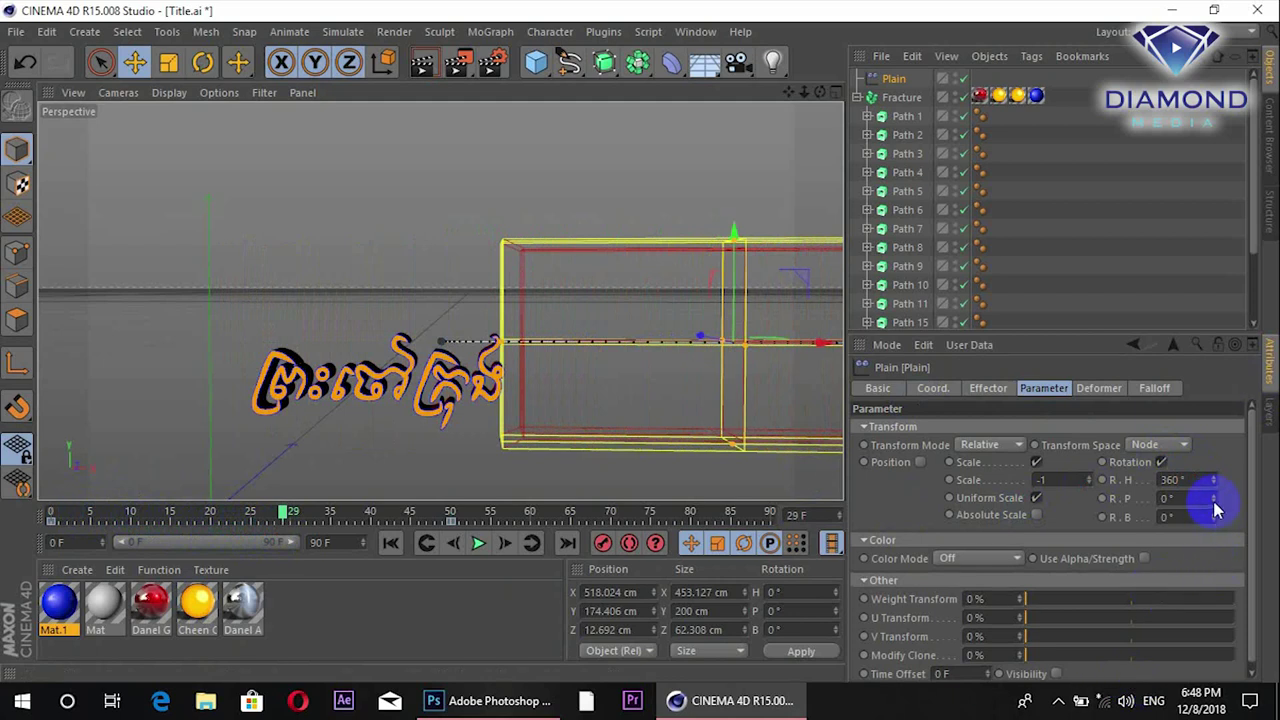
pyautogui.moveTo(1217, 506); pyautogui.dragTo(1215, 497)
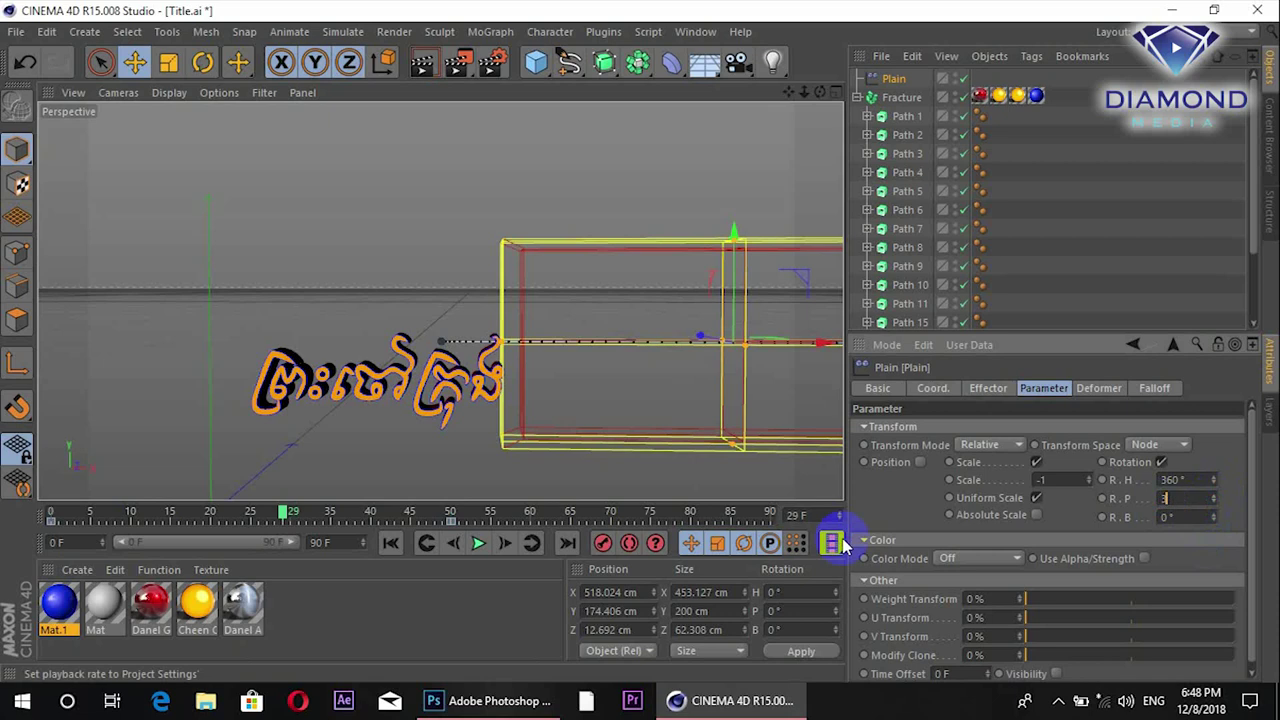
pyautogui.moveTo(115, 513)
pyautogui.mouseDown()
pyautogui.moveTo(230, 532)
pyautogui.moveTo(455, 537)
pyautogui.moveTo(357, 528)
pyautogui.mouseUp()
pyautogui.middleClick(441, 229)
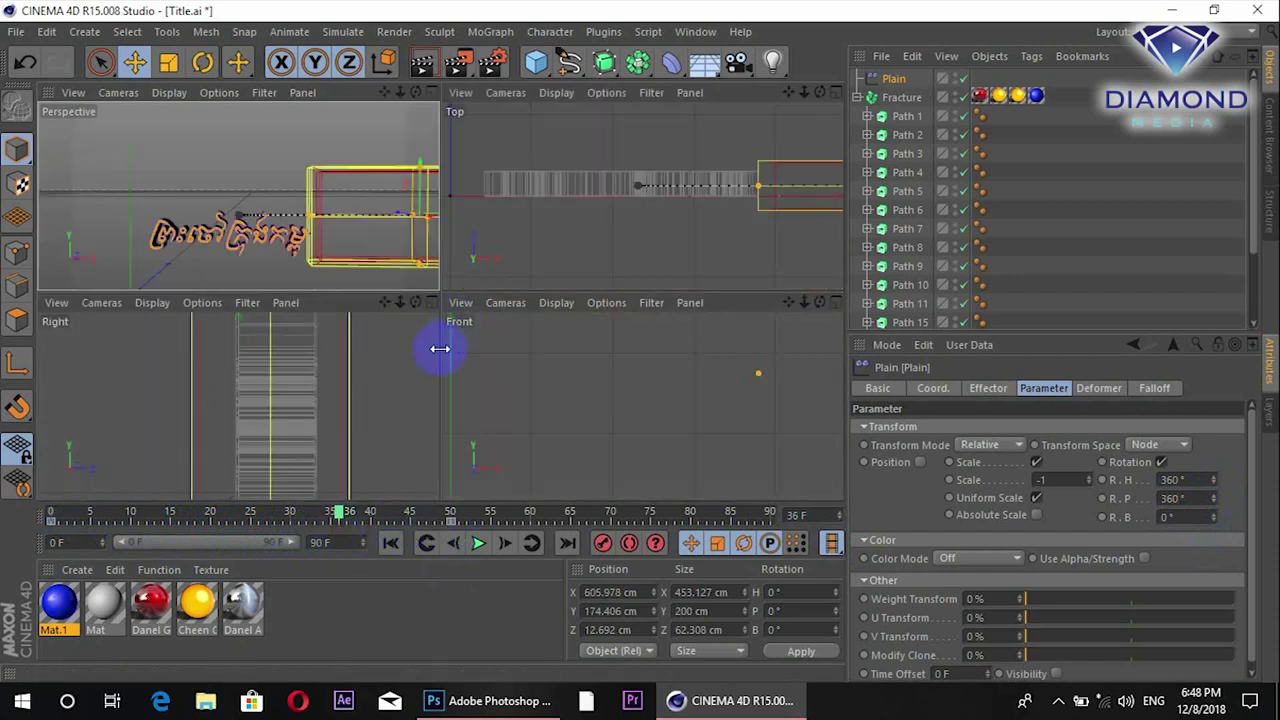
# Zoom in on the title in Perspective view and play back the assembly through frame 75
pyautogui.click(430, 92)
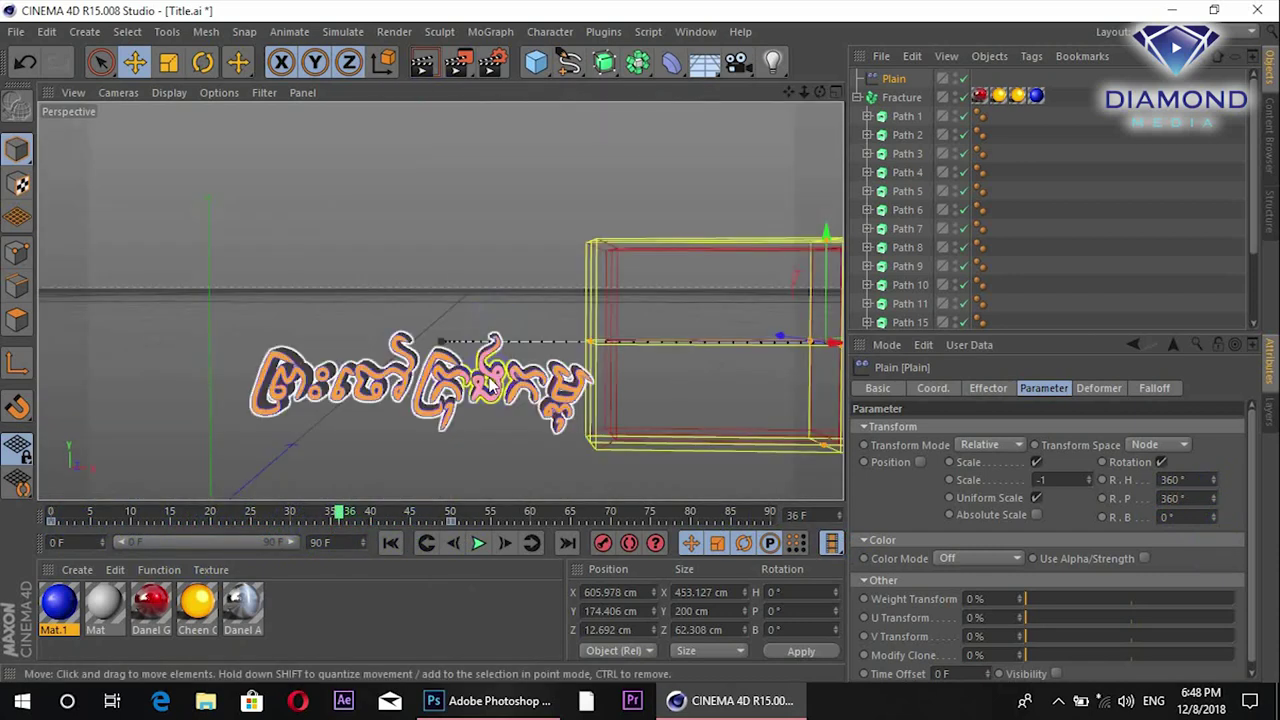
pyautogui.scroll(2, 495, 380)
pyautogui.scroll(2, 518, 322)
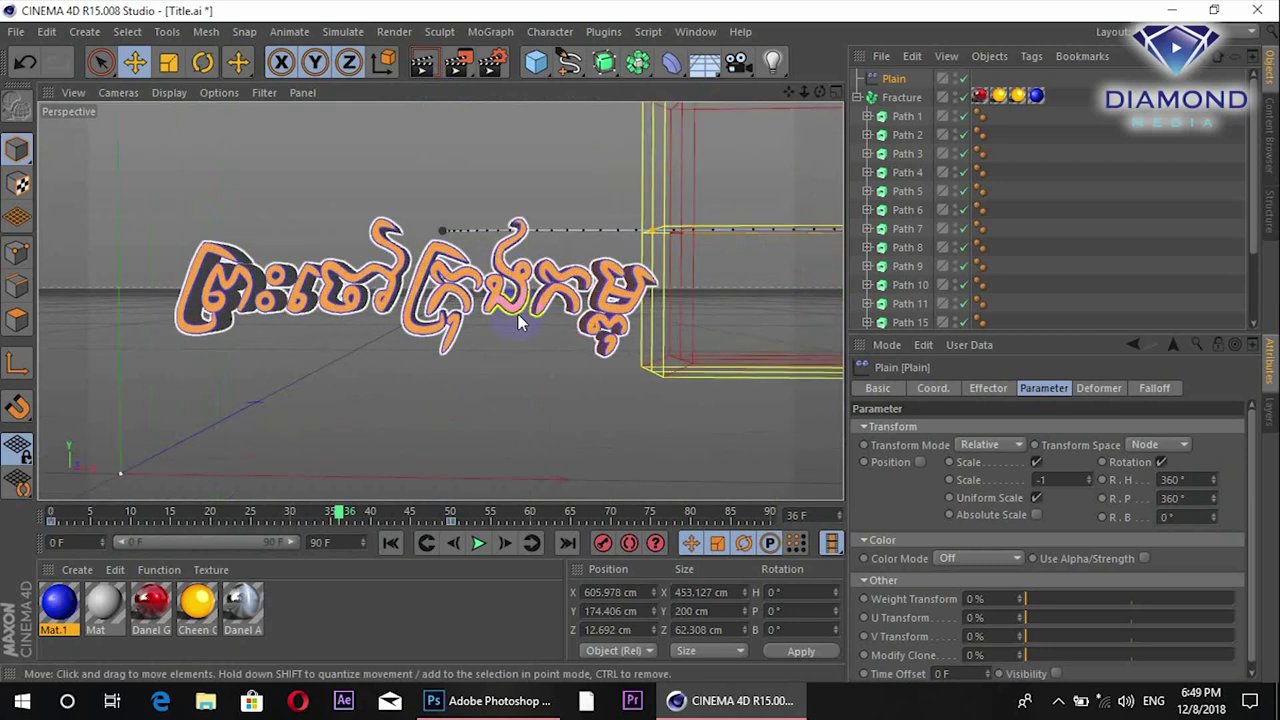
pyautogui.scroll(2, 518, 322)
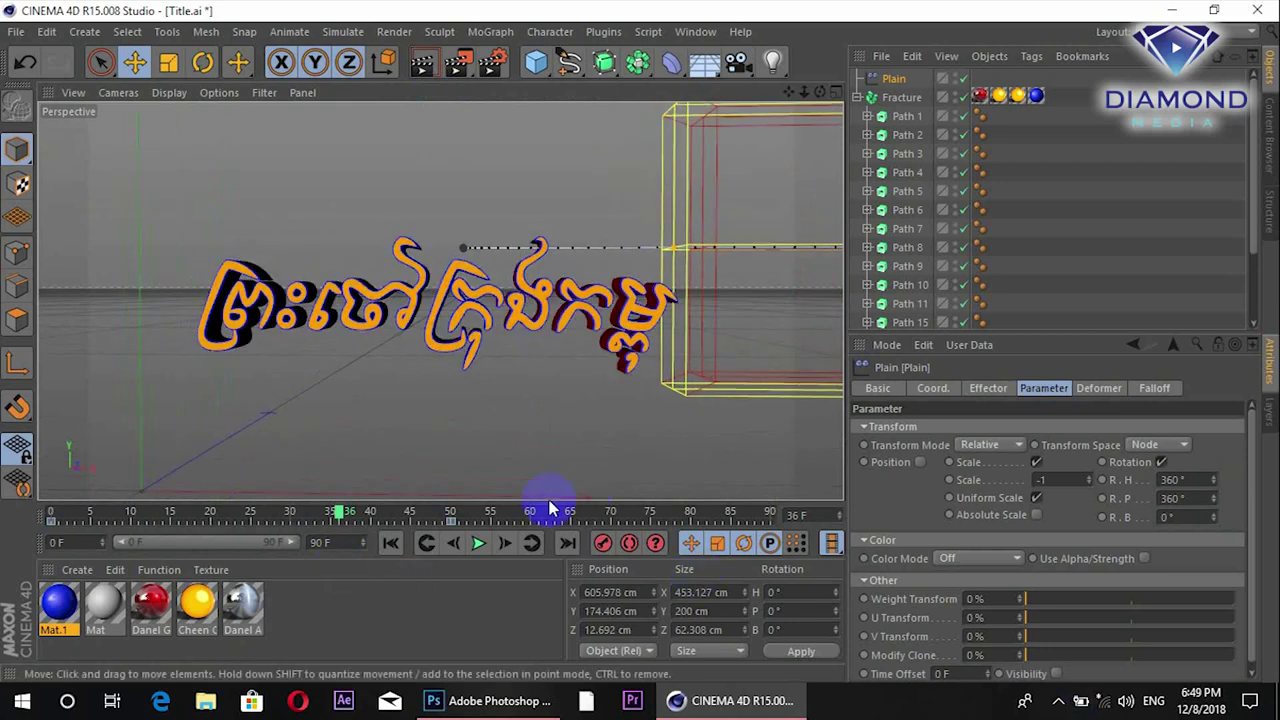
pyautogui.moveTo(100, 515)
pyautogui.mouseDown()
pyautogui.moveTo(237, 515)
pyautogui.moveTo(204, 528)
pyautogui.moveTo(80, 523)
pyautogui.moveTo(337, 509)
pyautogui.moveTo(655, 527)
pyautogui.mouseUp()
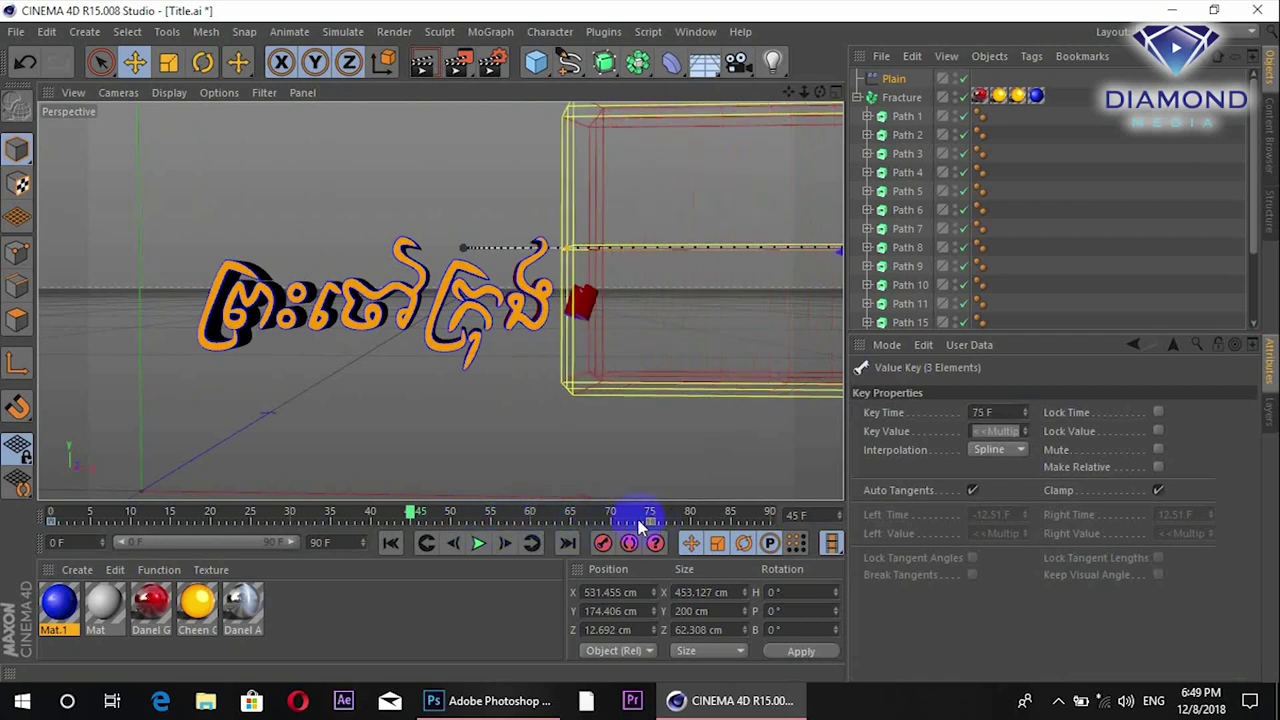
pyautogui.moveTo(137, 514); pyautogui.dragTo(52, 514)
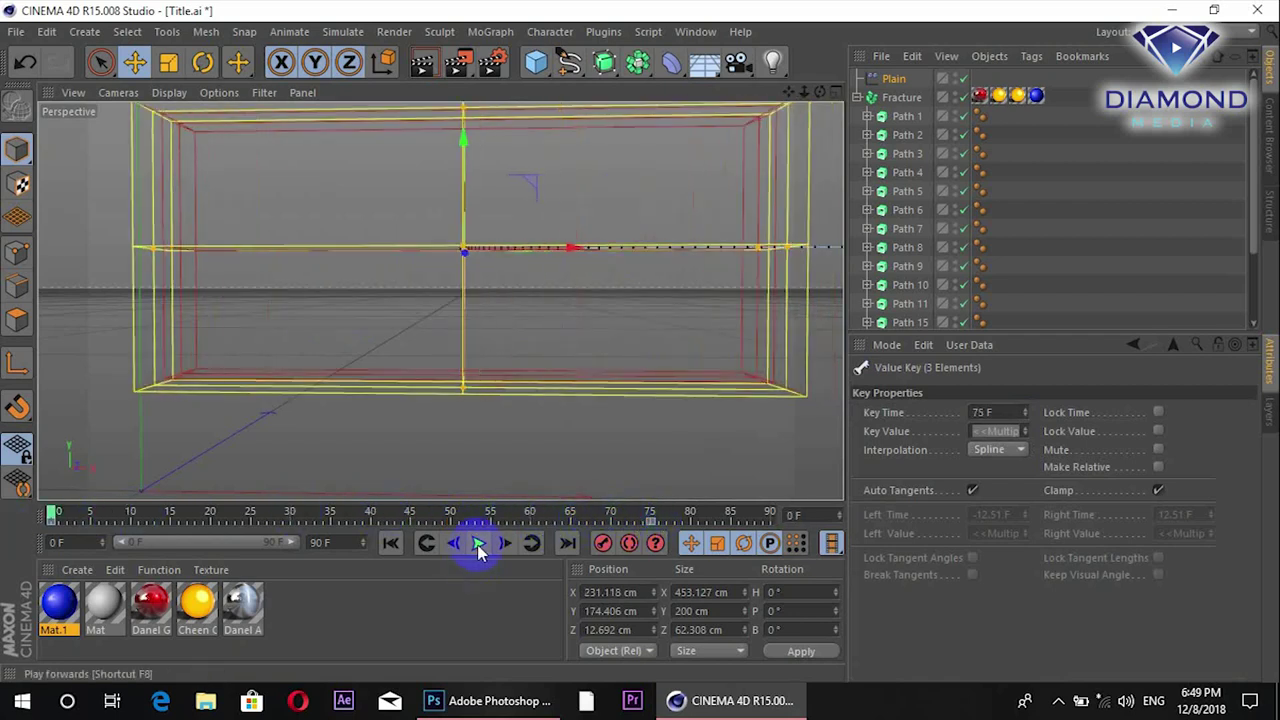
pyautogui.click(478, 545)
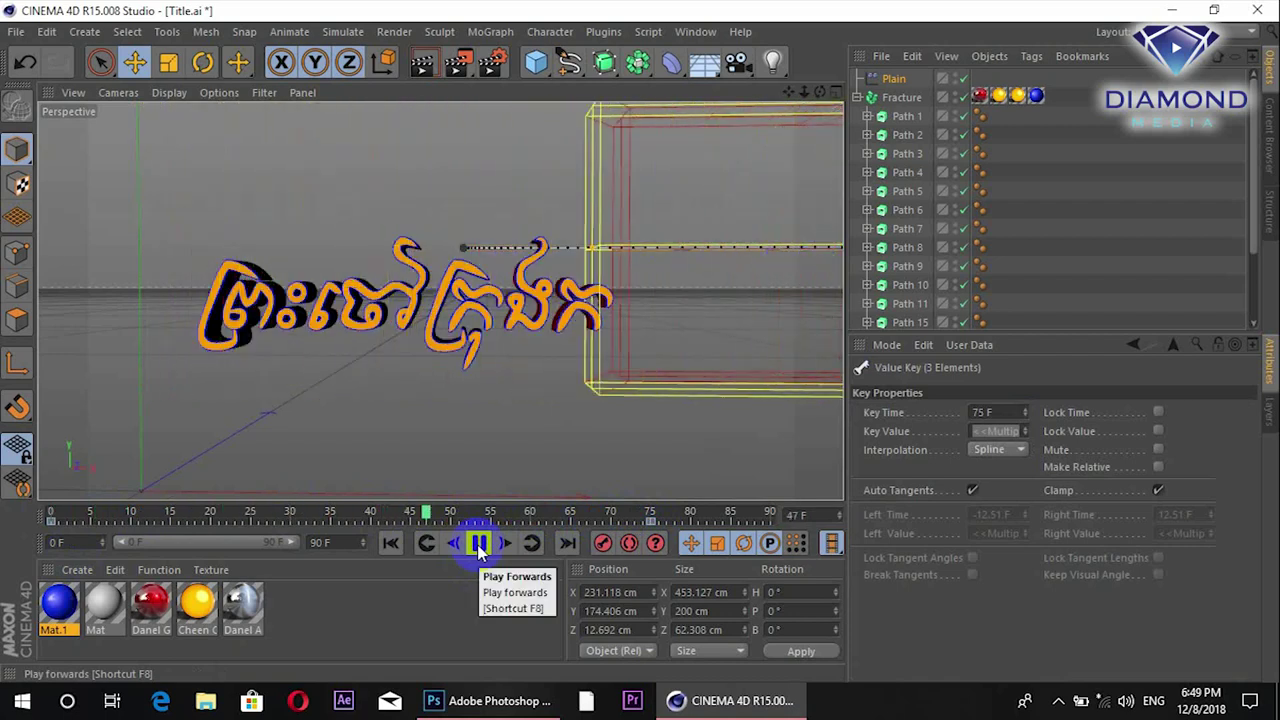
pyautogui.click(479, 548)
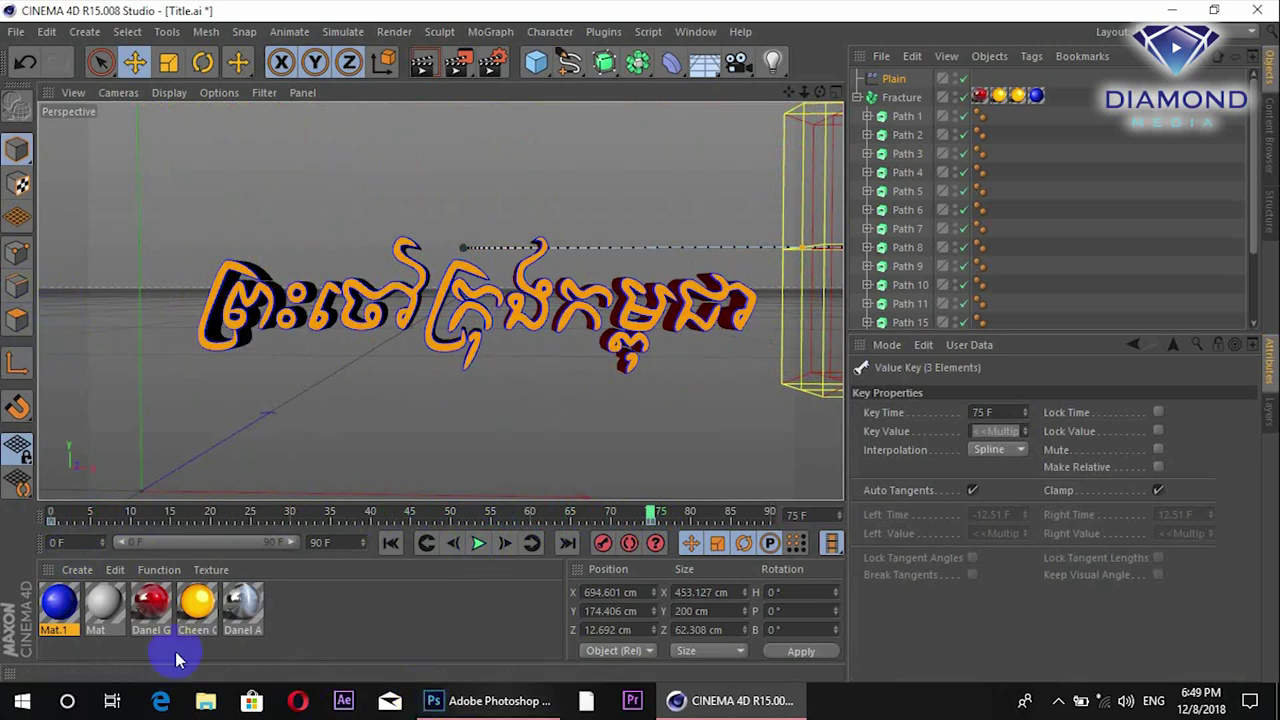
pyautogui.moveTo(205, 515)
pyautogui.mouseDown()
pyautogui.moveTo(286, 514)
pyautogui.moveTo(14, 543)
pyautogui.moveTo(493, 518)
pyautogui.mouseUp()
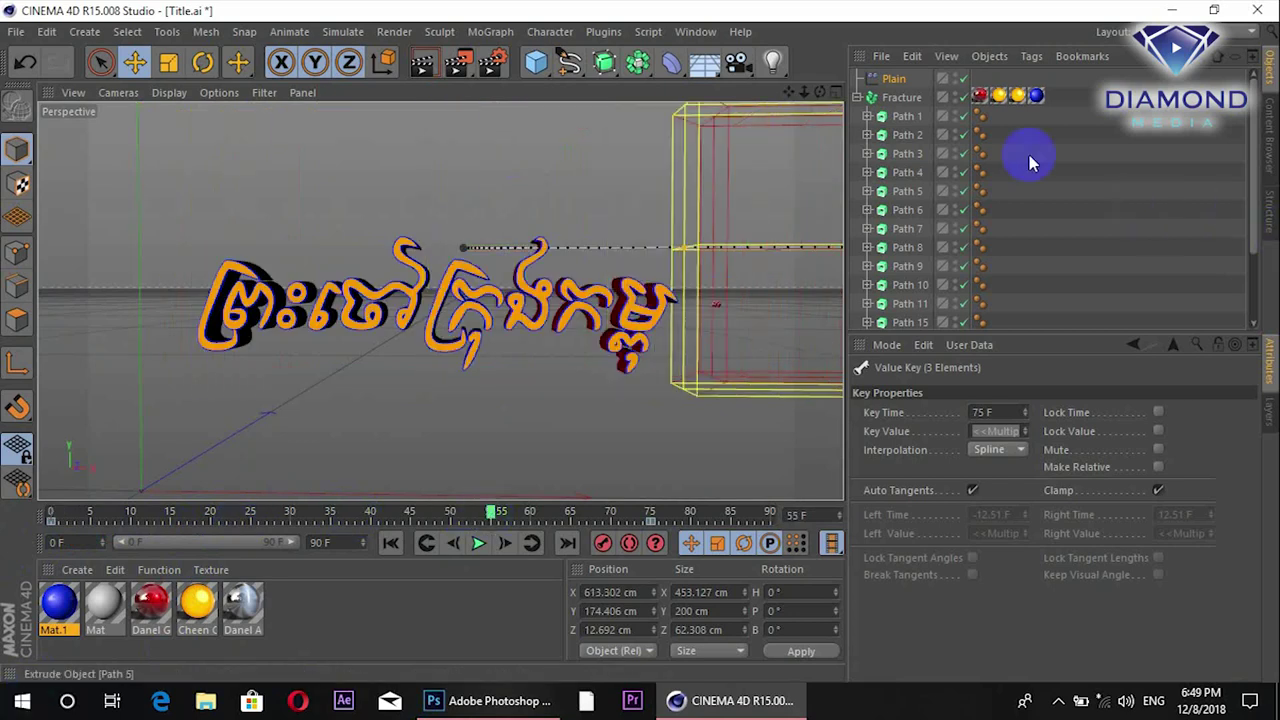
# Add a Delay effector to the selected Fracture object
pyautogui.click(899, 98)
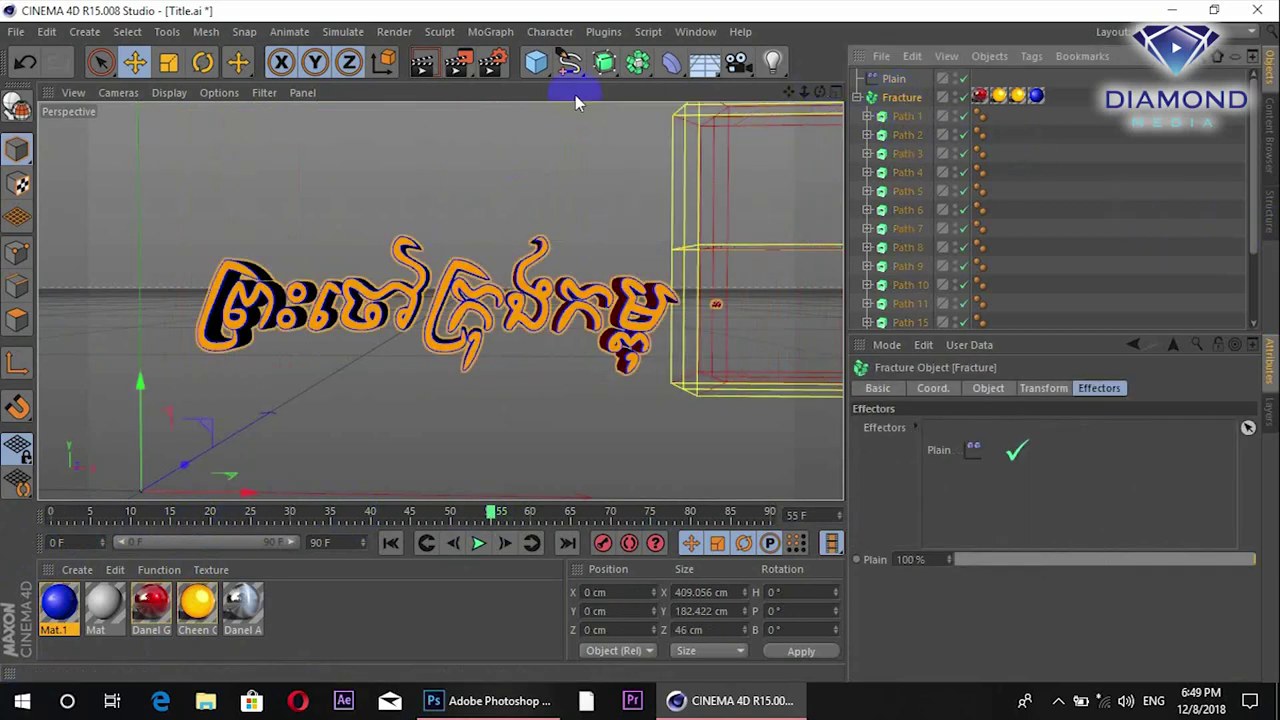
pyautogui.click(488, 34)
pyautogui.moveTo(510, 60)
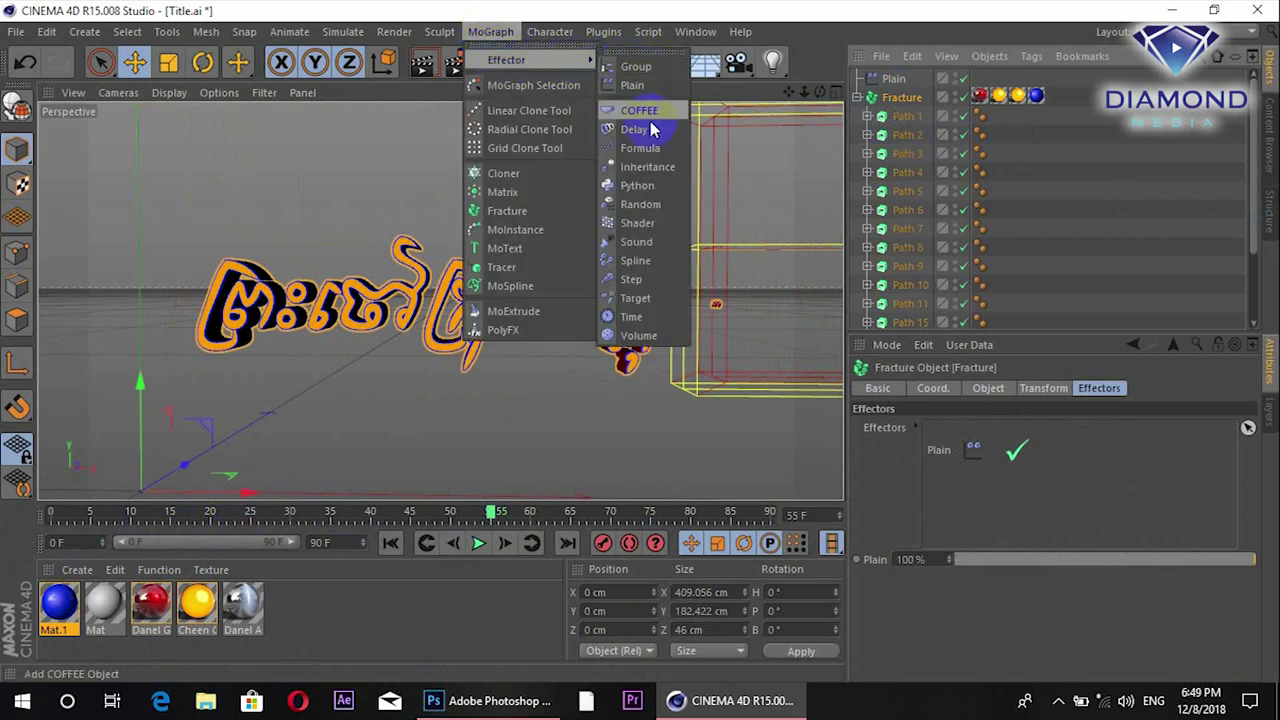
pyautogui.click(642, 135)
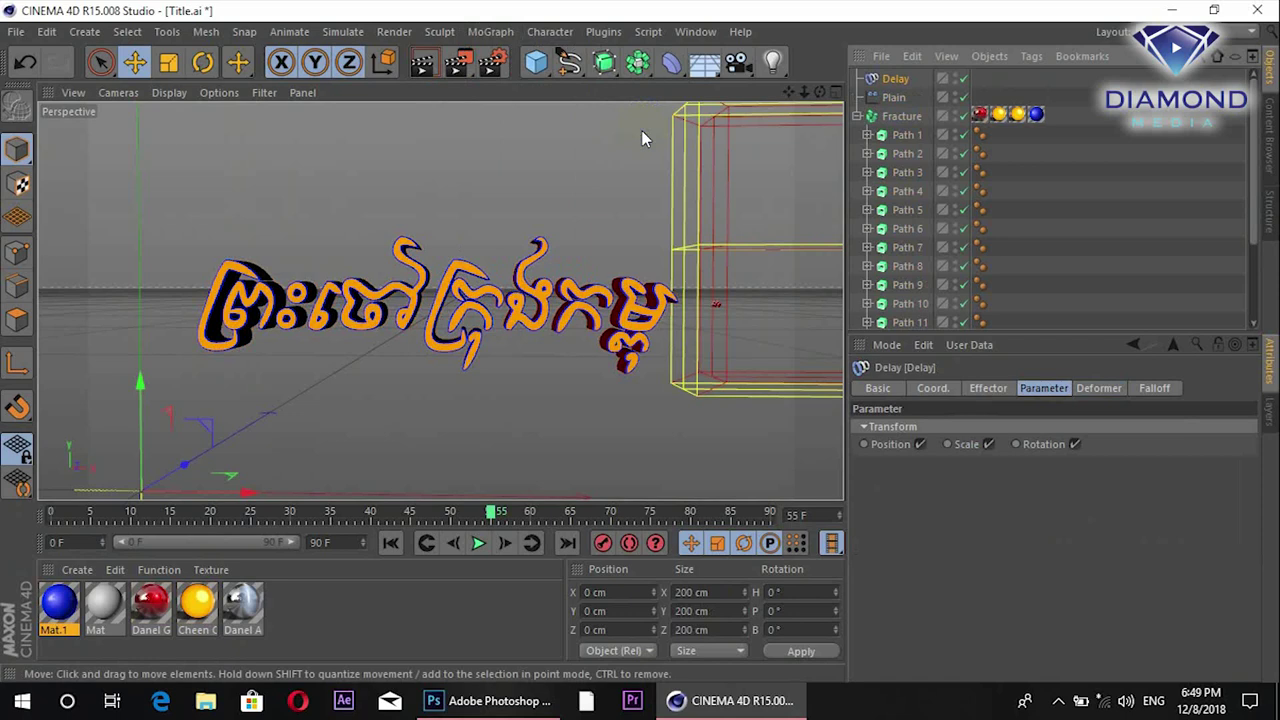
# Set the Delay effector's Mode to Spring and Strength to 59%
pyautogui.click(1105, 390)
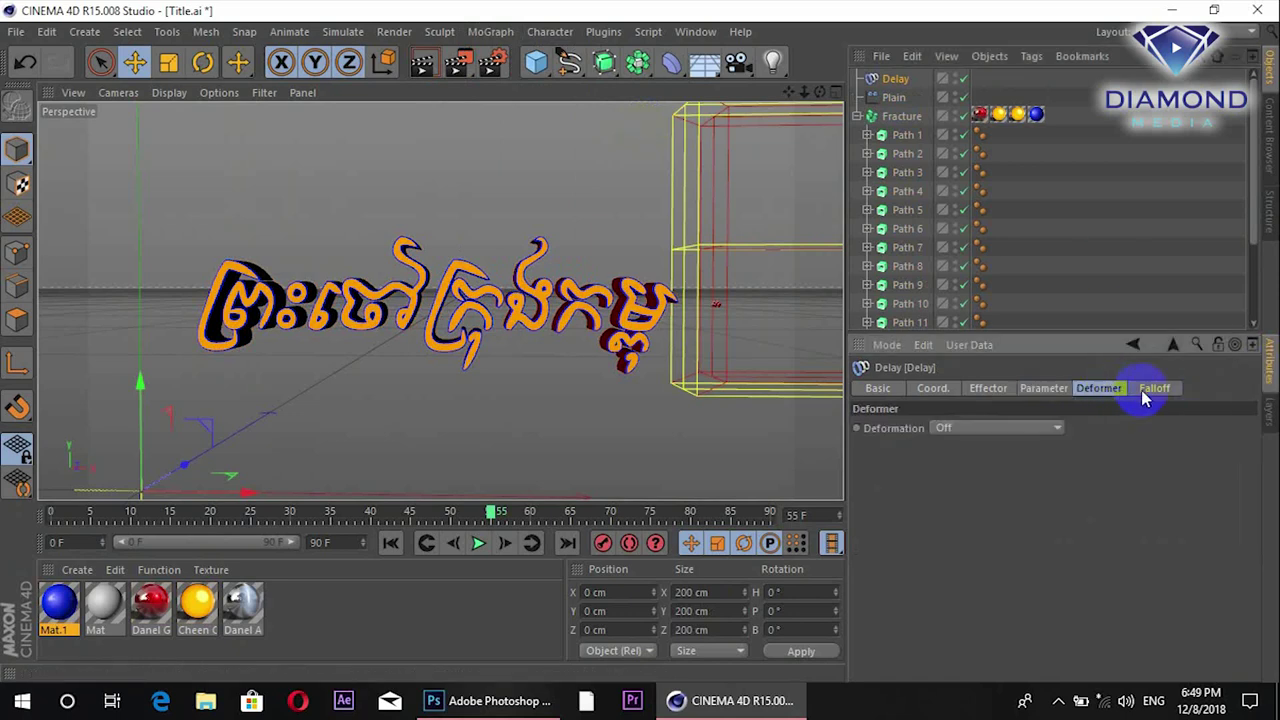
pyautogui.click(1148, 392)
pyautogui.click(985, 392)
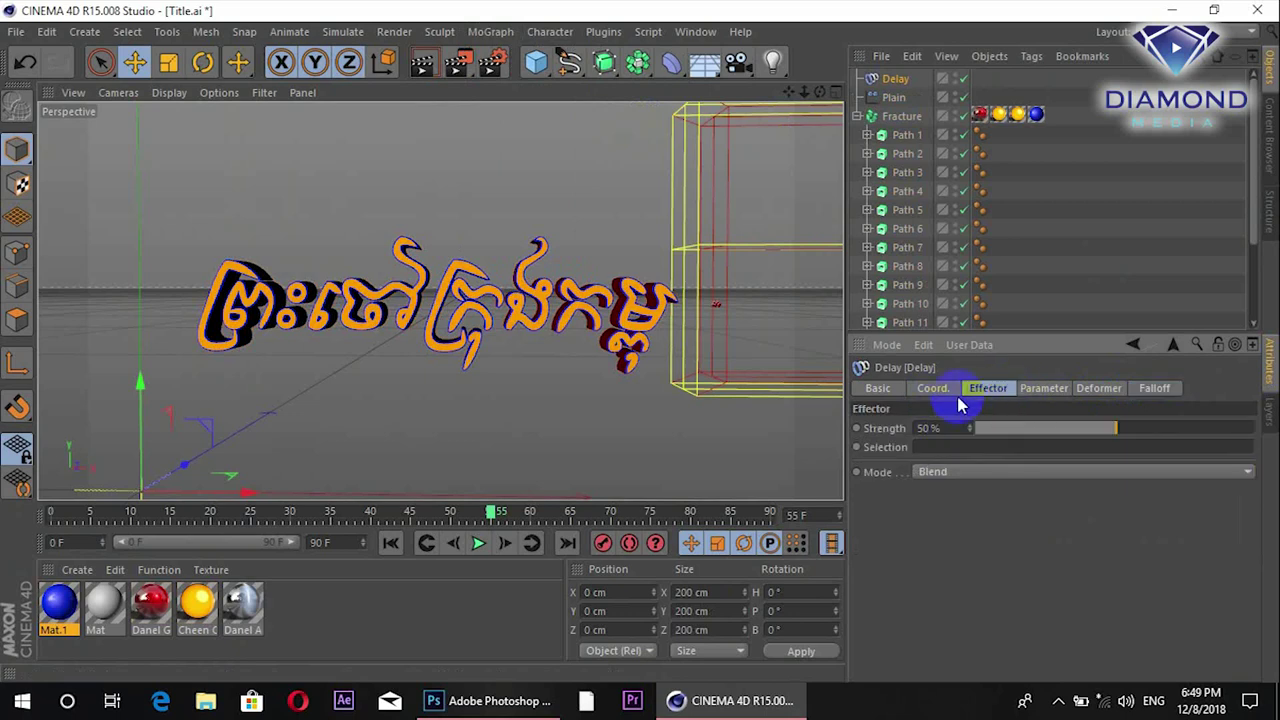
pyautogui.click(968, 474)
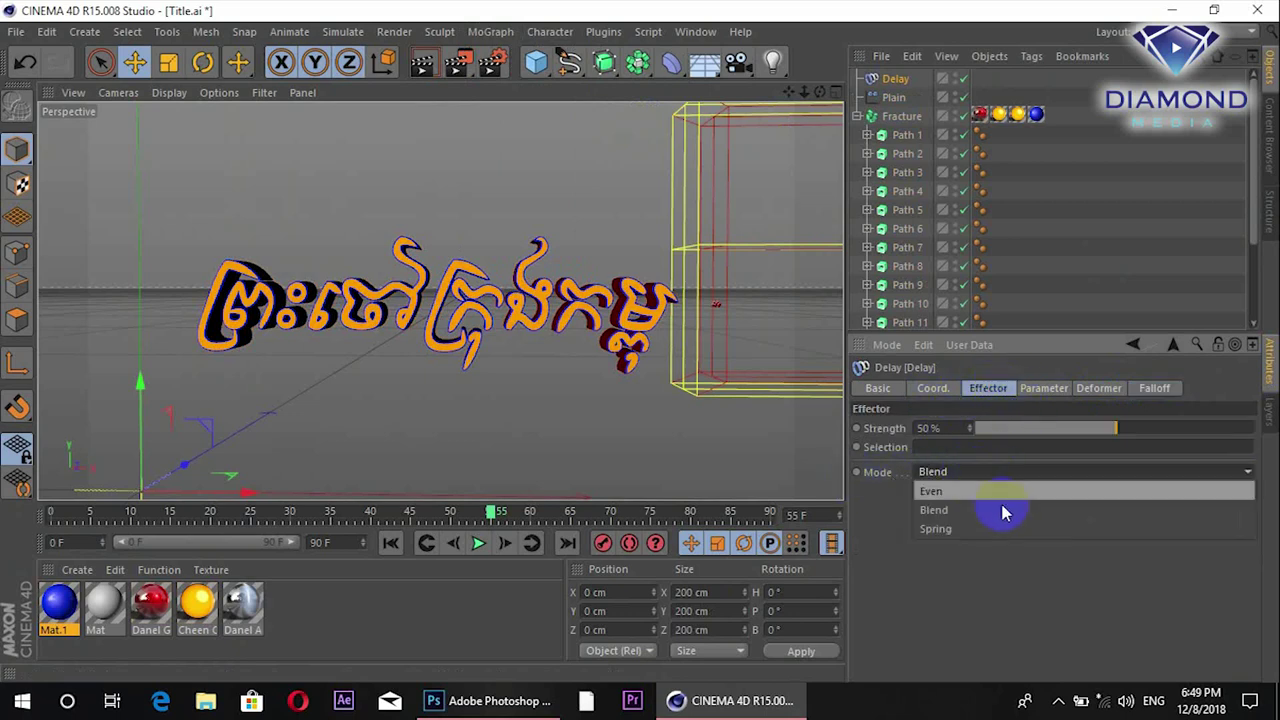
pyautogui.click(957, 530)
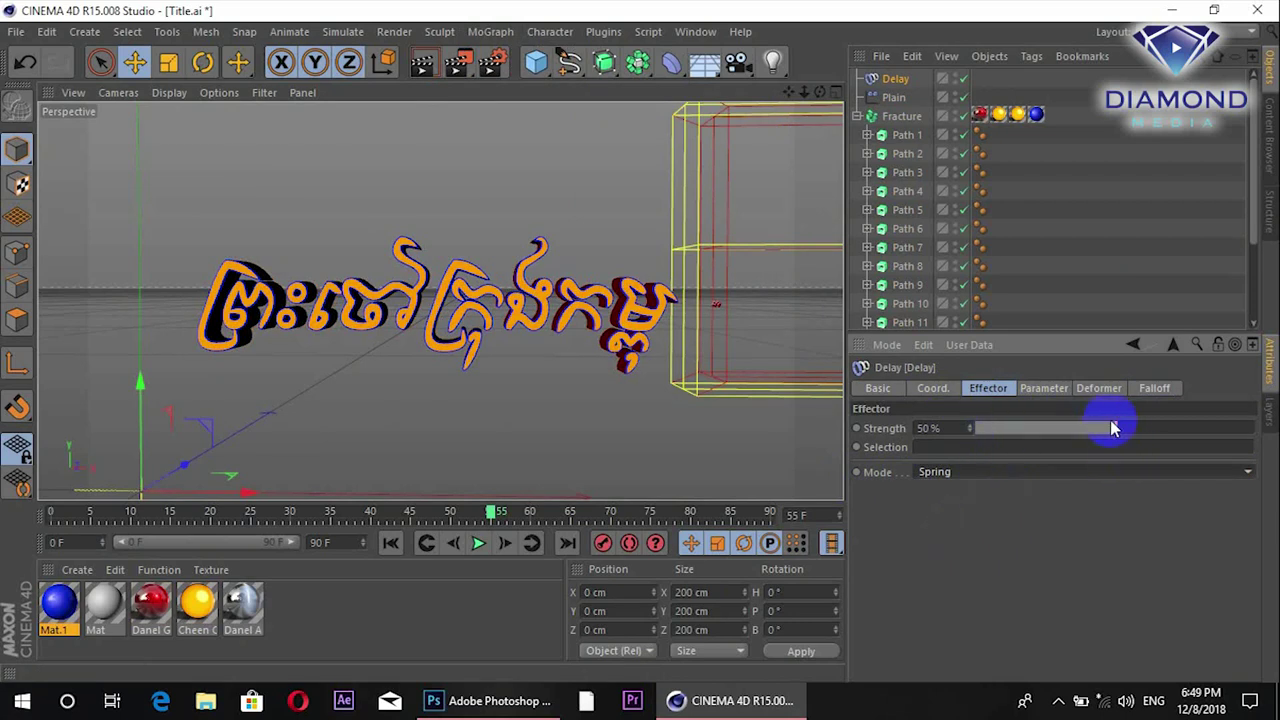
pyautogui.moveTo(1118, 432); pyautogui.dragTo(1141, 428)
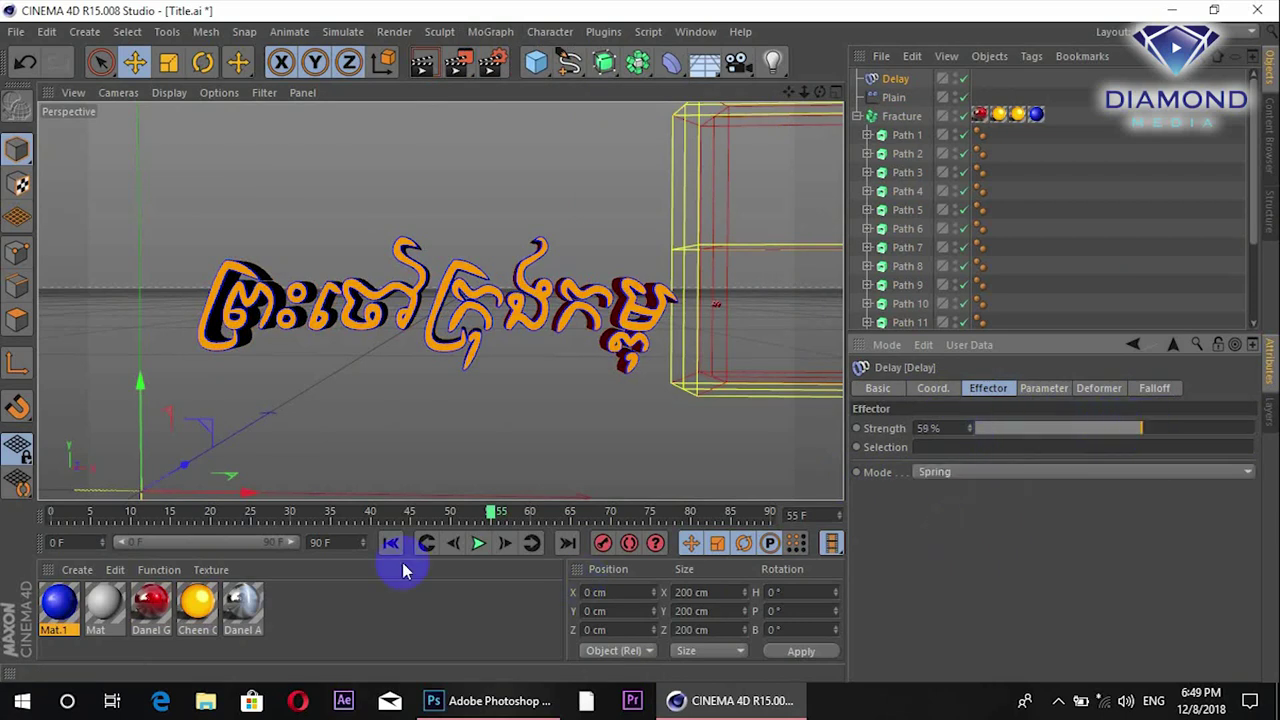
# Rewind and play the animation to test the Spring delay
pyautogui.moveTo(328, 519); pyautogui.dragTo(40, 522)
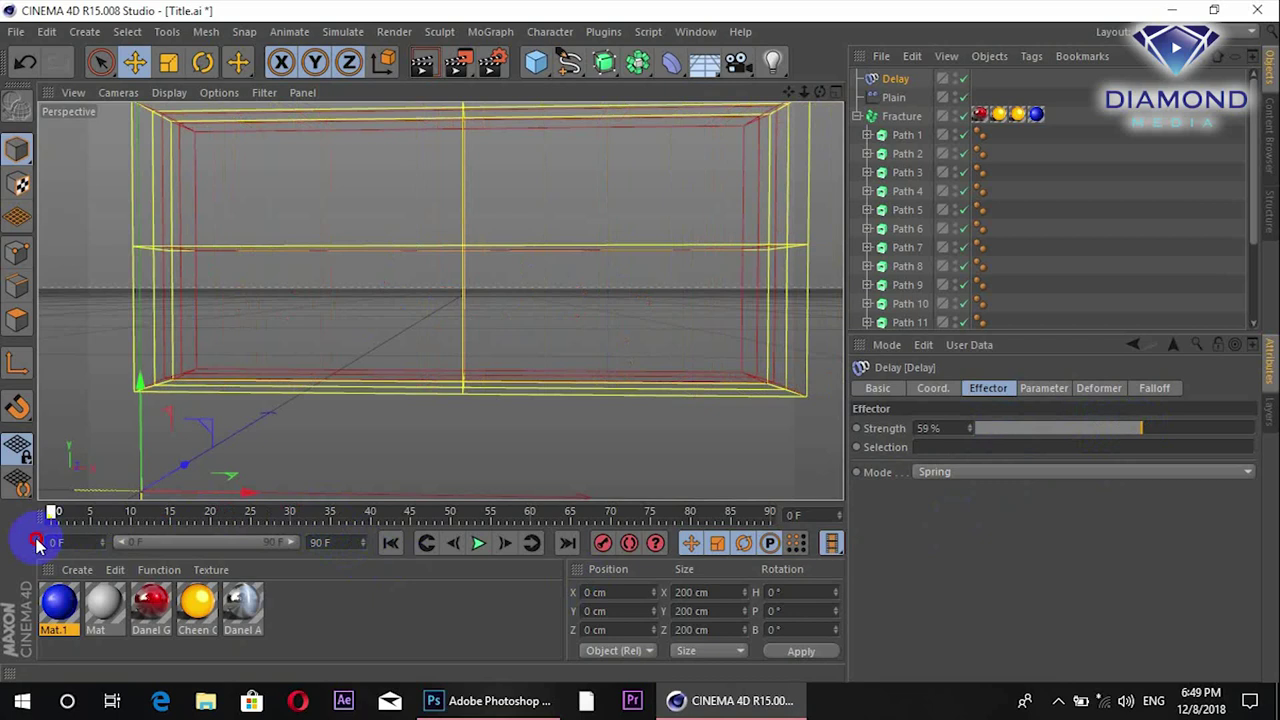
pyautogui.click(478, 543)
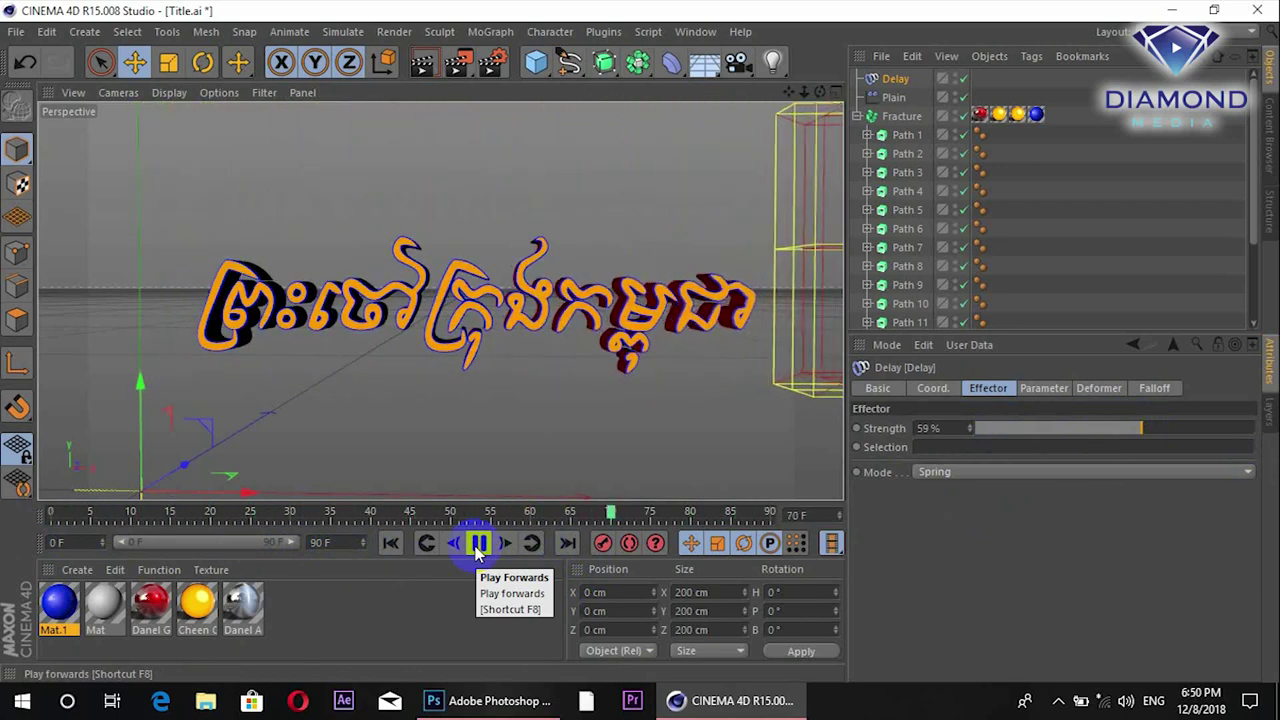
pyautogui.click(478, 545)
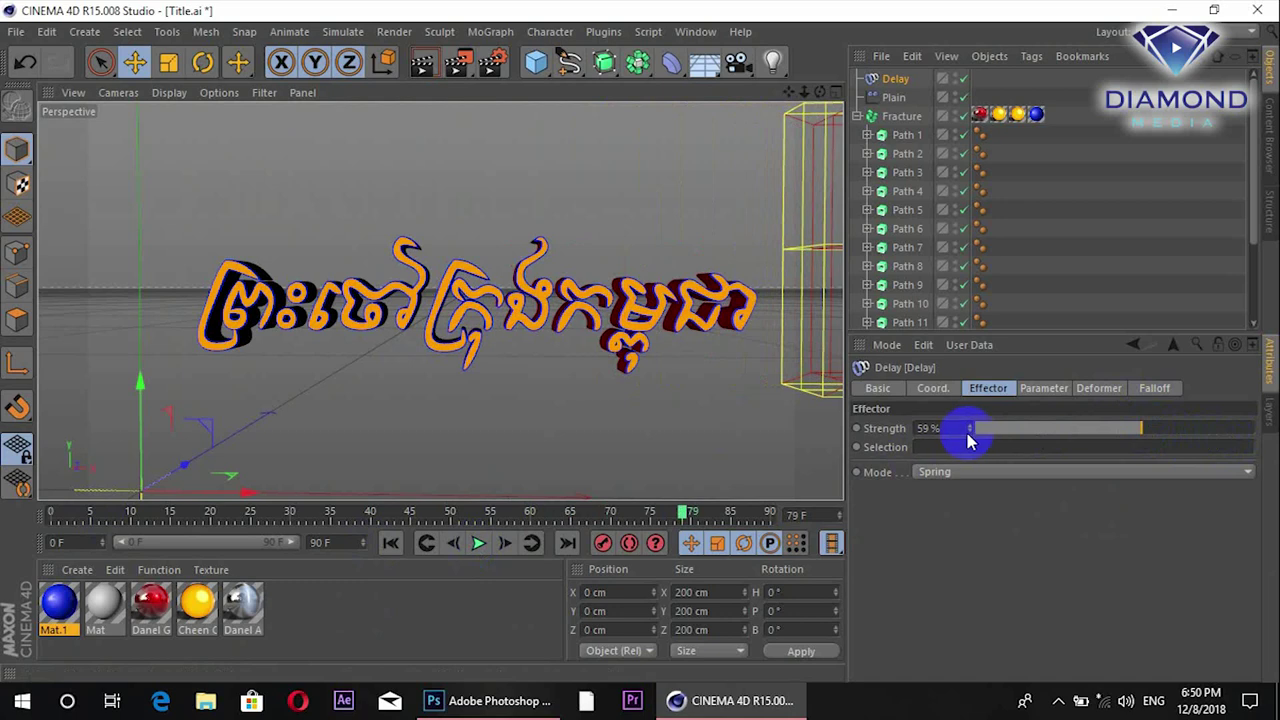
# Raise the Delay strength to 72%, then replay and scrub to review the assembly
pyautogui.moveTo(1145, 430); pyautogui.dragTo(1150, 430)
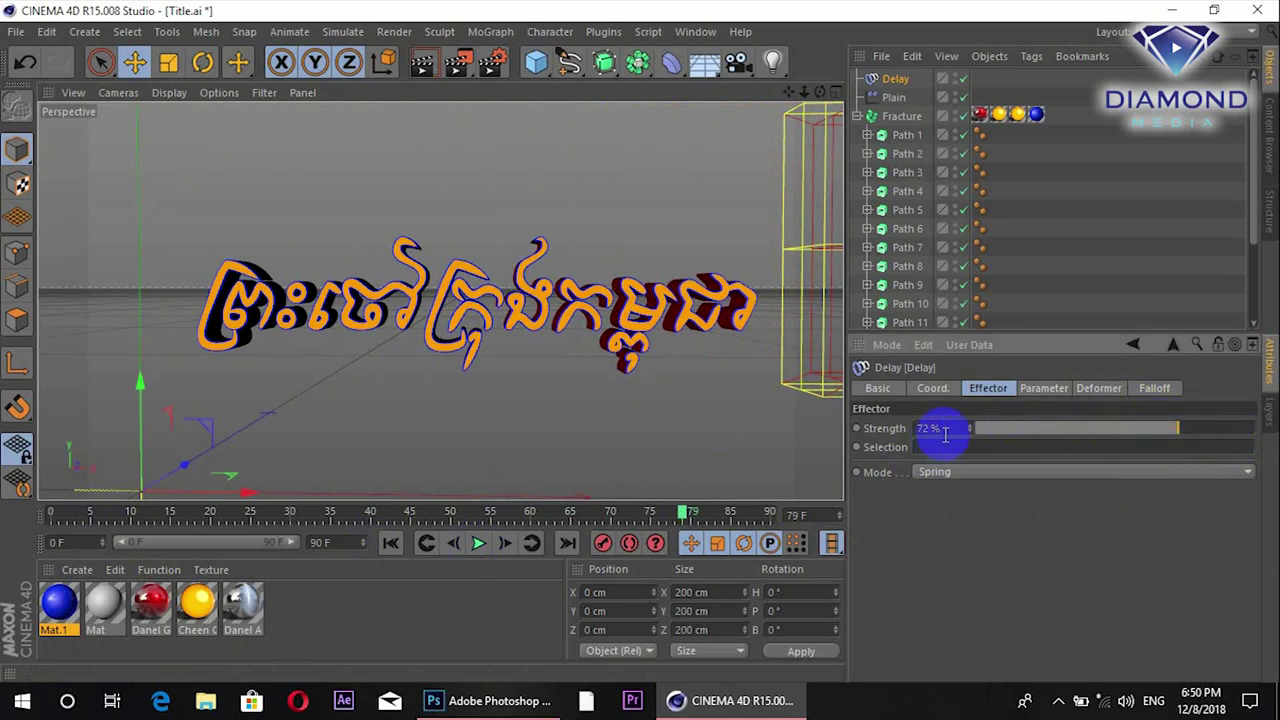
pyautogui.click(479, 543)
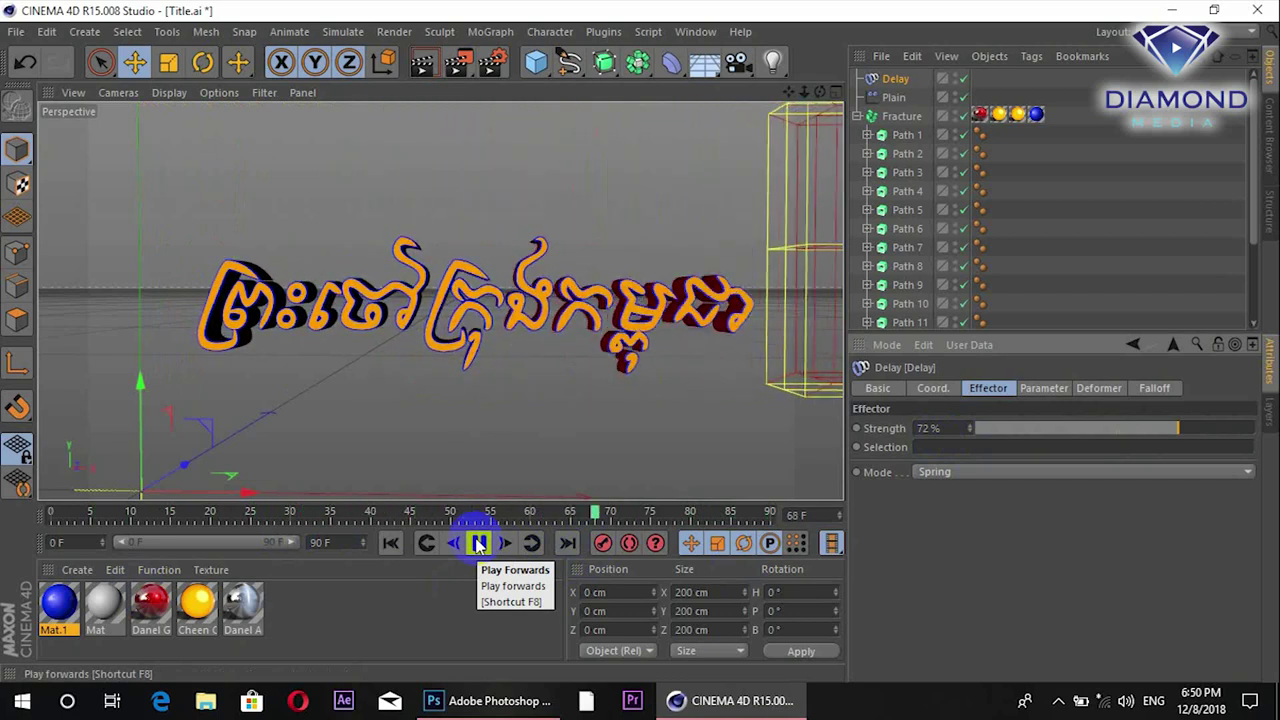
pyautogui.click(479, 543)
pyautogui.moveTo(350, 515); pyautogui.dragTo(252, 527)
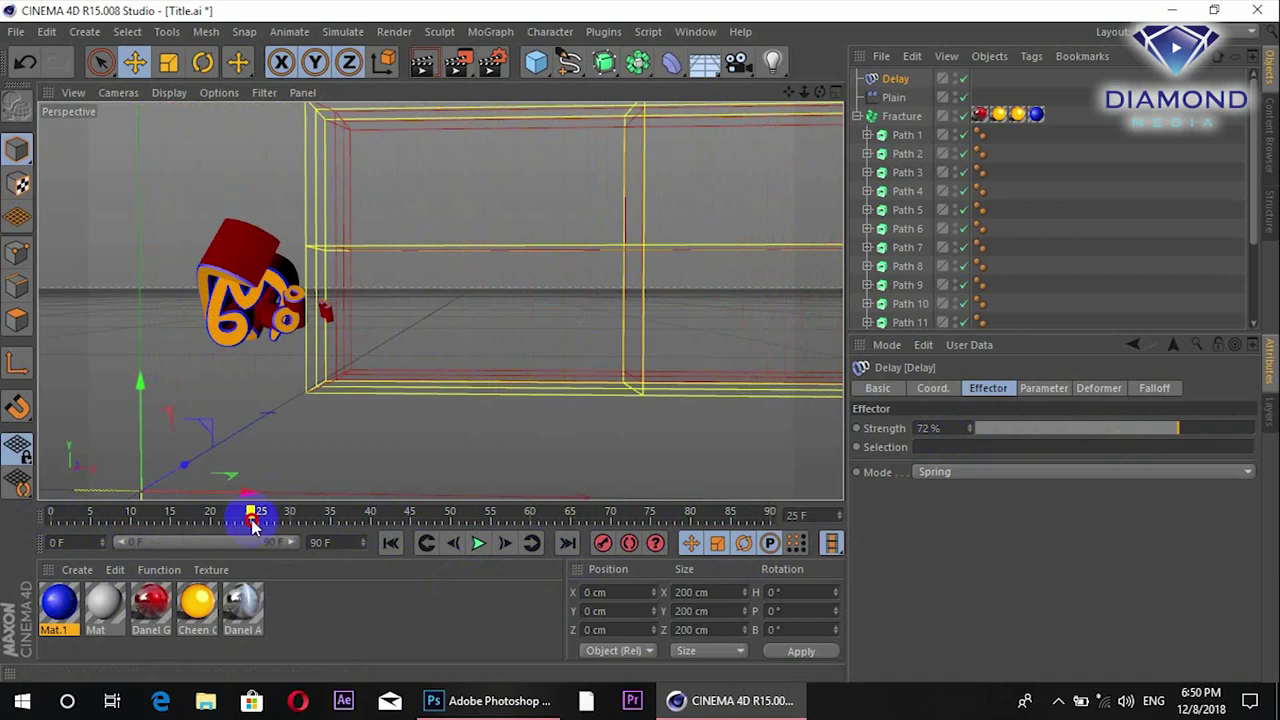
pyautogui.moveTo(252, 527); pyautogui.dragTo(566, 538)
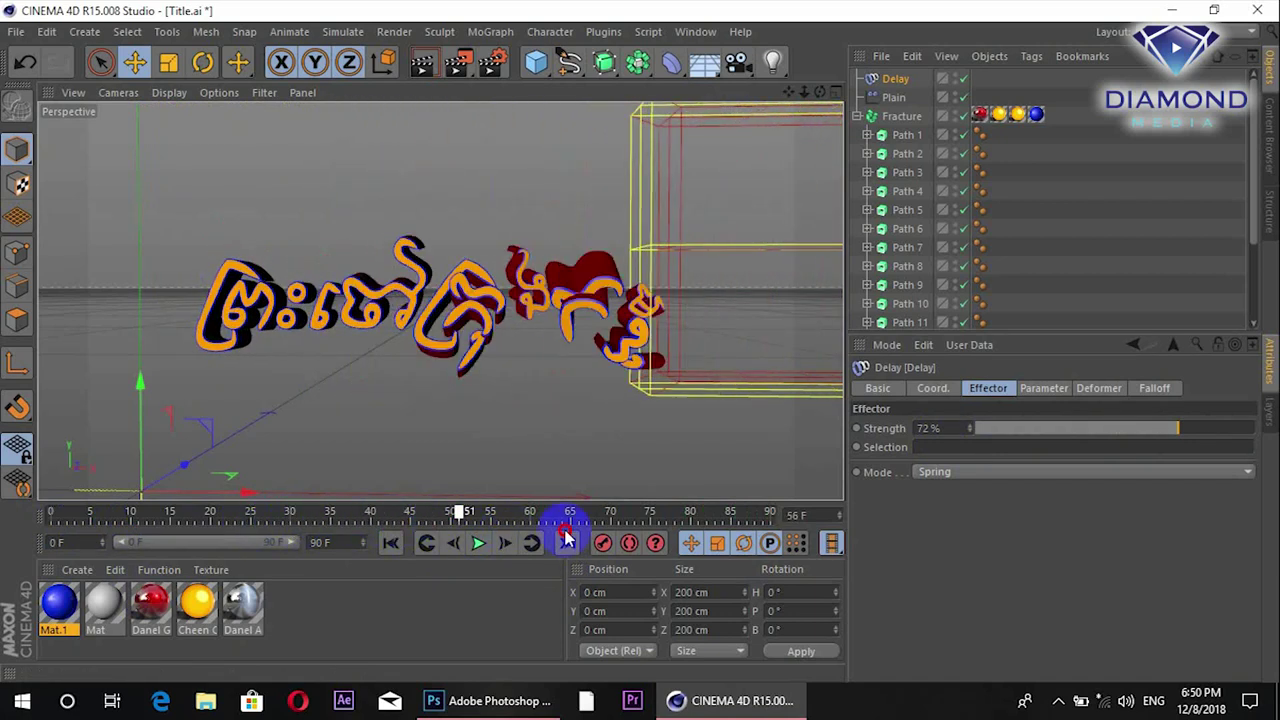
pyautogui.moveTo(575, 538)
pyautogui.mouseDown()
pyautogui.moveTo(809, 534)
pyautogui.moveTo(14, 537)
pyautogui.moveTo(871, 537)
pyautogui.mouseUp()
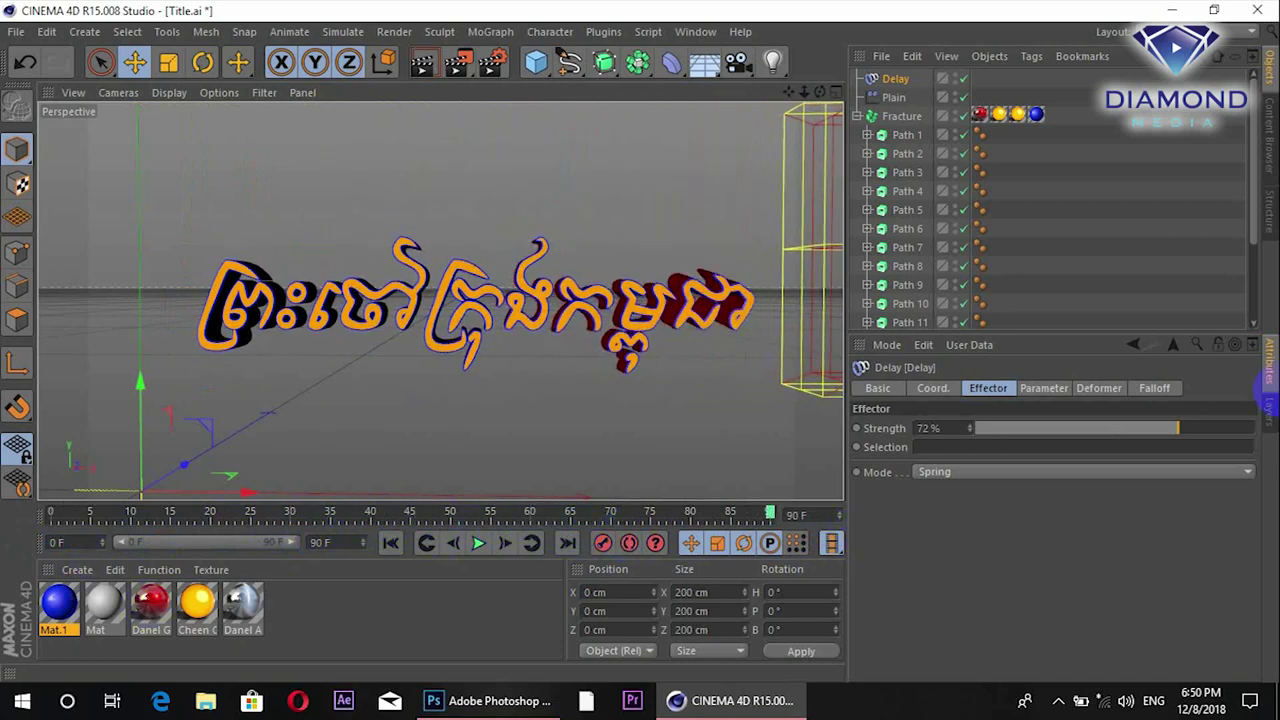